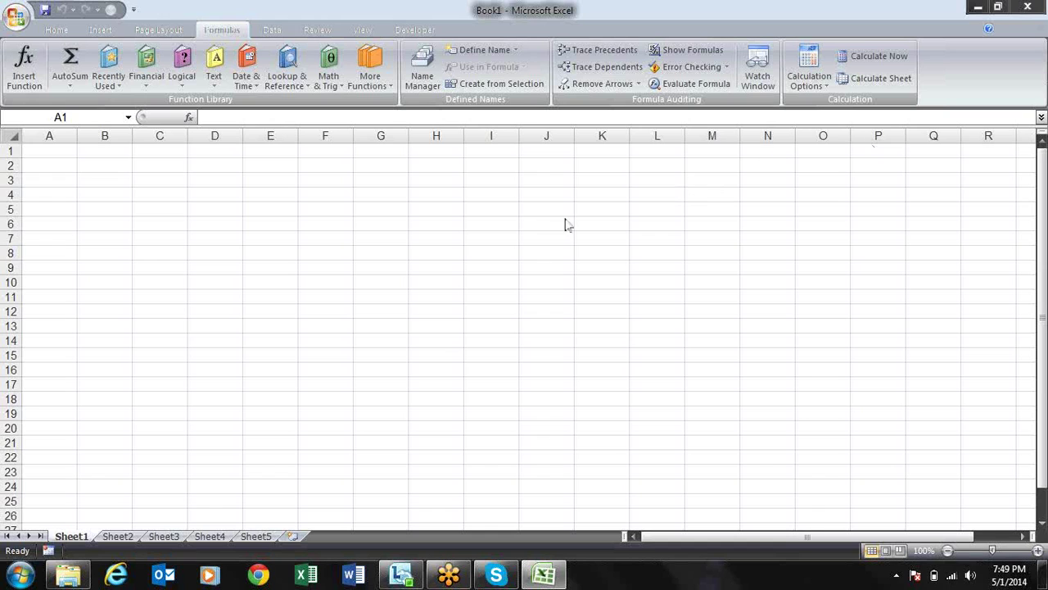
- Glance at the text function list, then settle on D2, cancelling a mistyped entry
{"action": "left_click", "coordinate": [214, 65]}
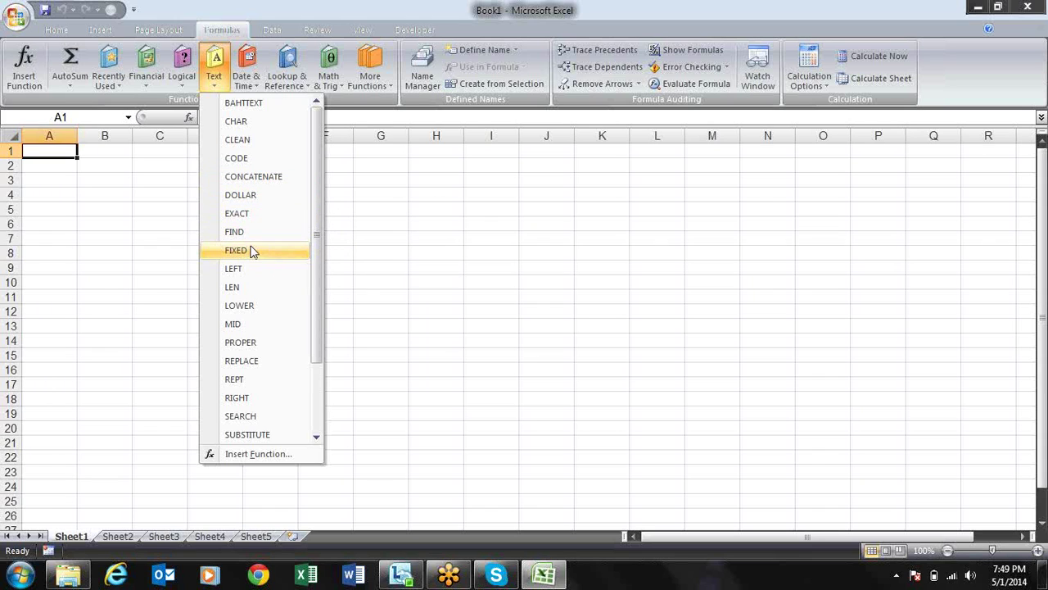
{"action": "left_click", "coordinate": [421, 177]}
{"action": "left_click", "coordinate": [214, 164]}
{"action": "key", "text": "Left"}
{"action": "key", "text": "Left"}
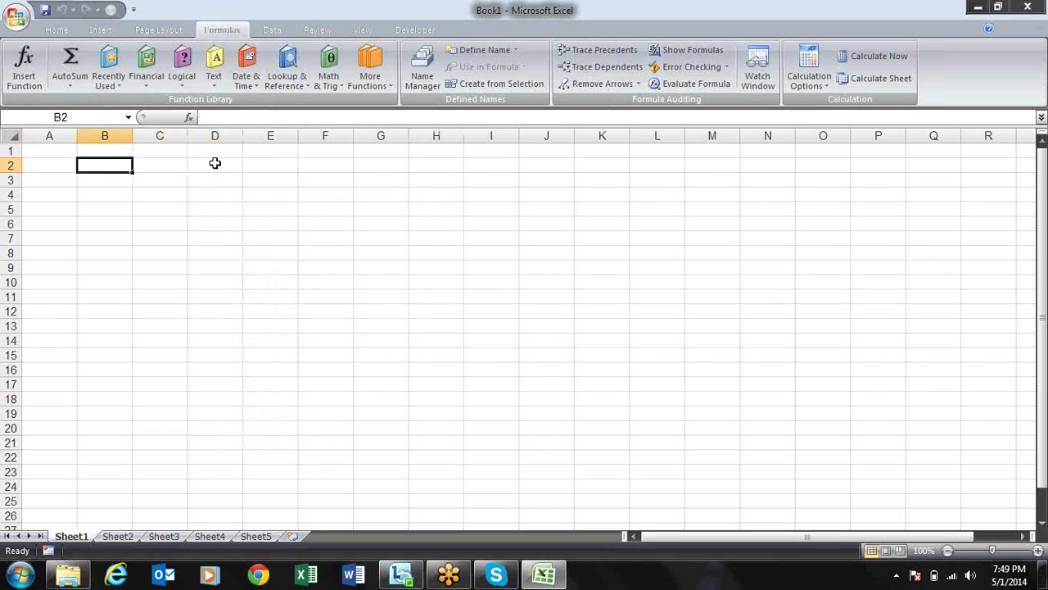
{"action": "key", "text": "Left"}
{"action": "key", "text": "Right"}
{"action": "key", "text": "Right"}
{"action": "key", "text": "Right"}
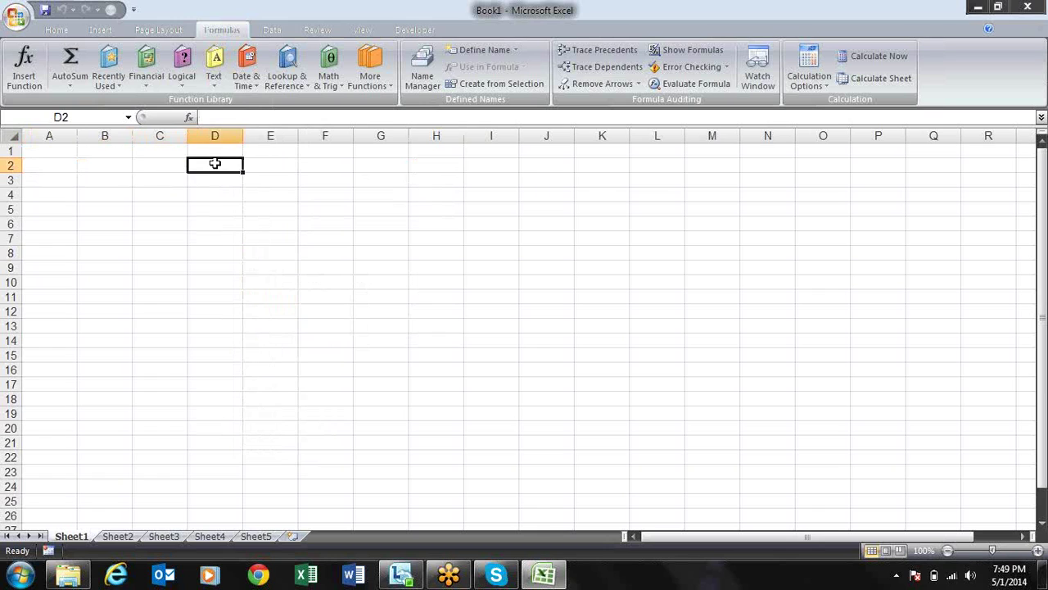
{"action": "type", "text": "10"}
{"action": "key", "text": "BackSpace"}
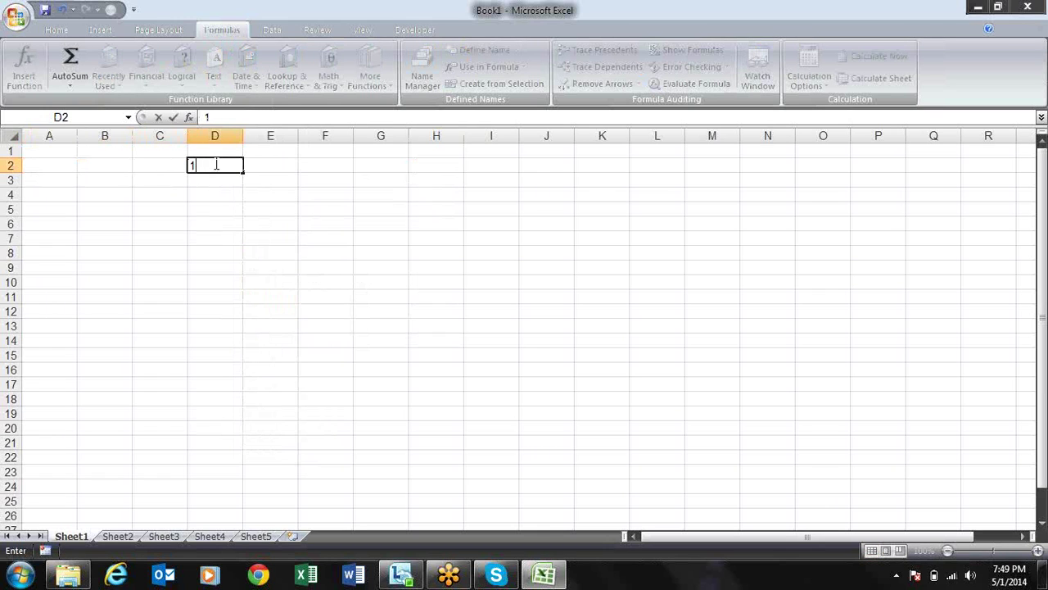
{"action": "key", "text": "Escape"}
- Enter =RANDBETWEEN(10,90) in cell D2
{"action": "type", "text": "="}
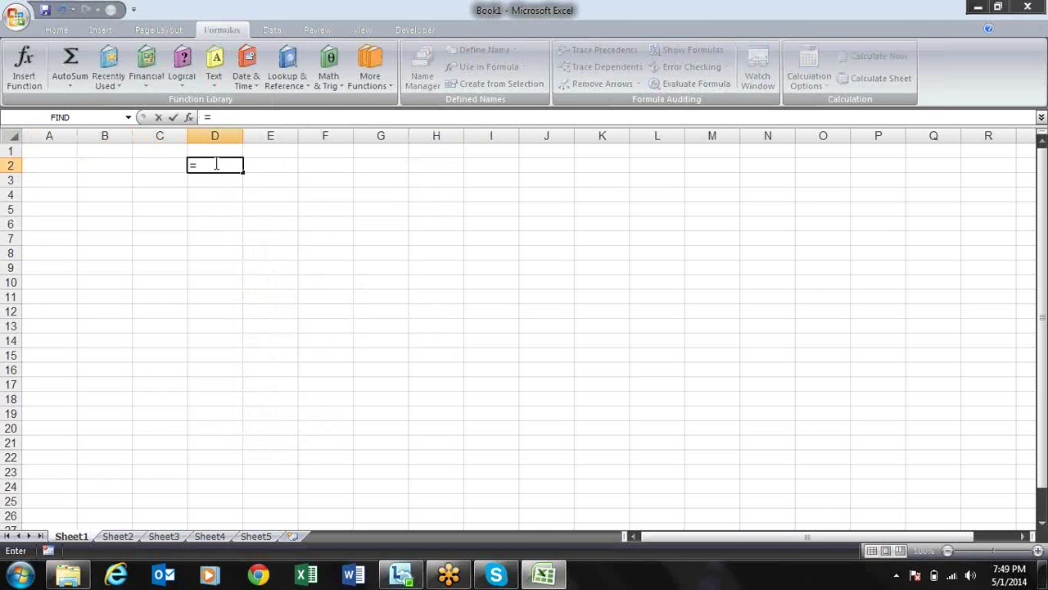
{"action": "type", "text": "ra"}
{"action": "key", "text": "Down"}
{"action": "key", "text": "Down"}
{"action": "key", "text": "Tab"}
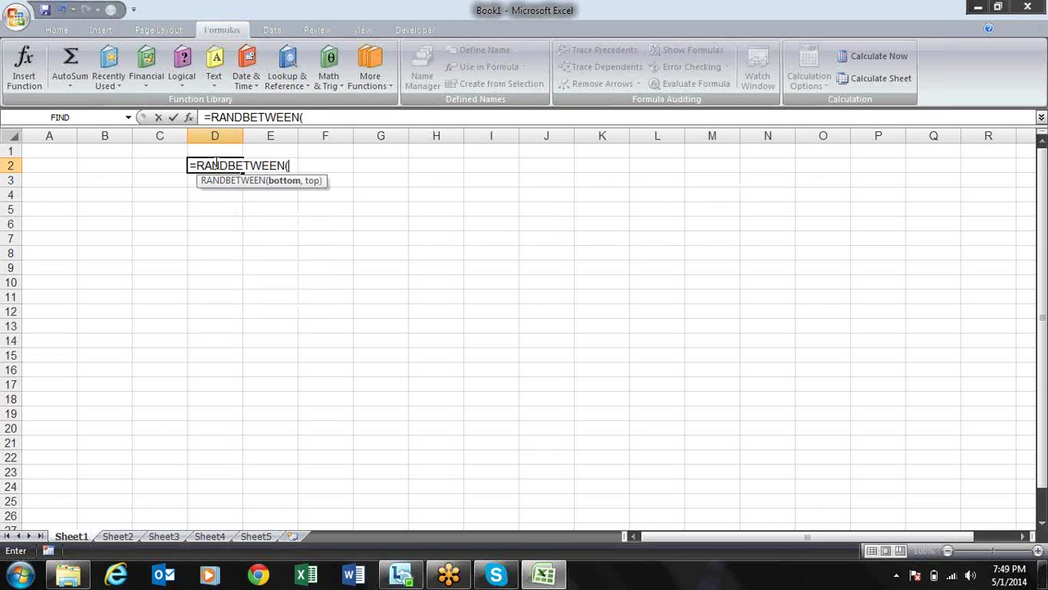
{"action": "type", "text": "10,90)"}
{"action": "key", "text": "Return"}
- Copy D2's RANDBETWEEN formula into D3:D14
{"action": "left_click", "coordinate": [215, 164]}
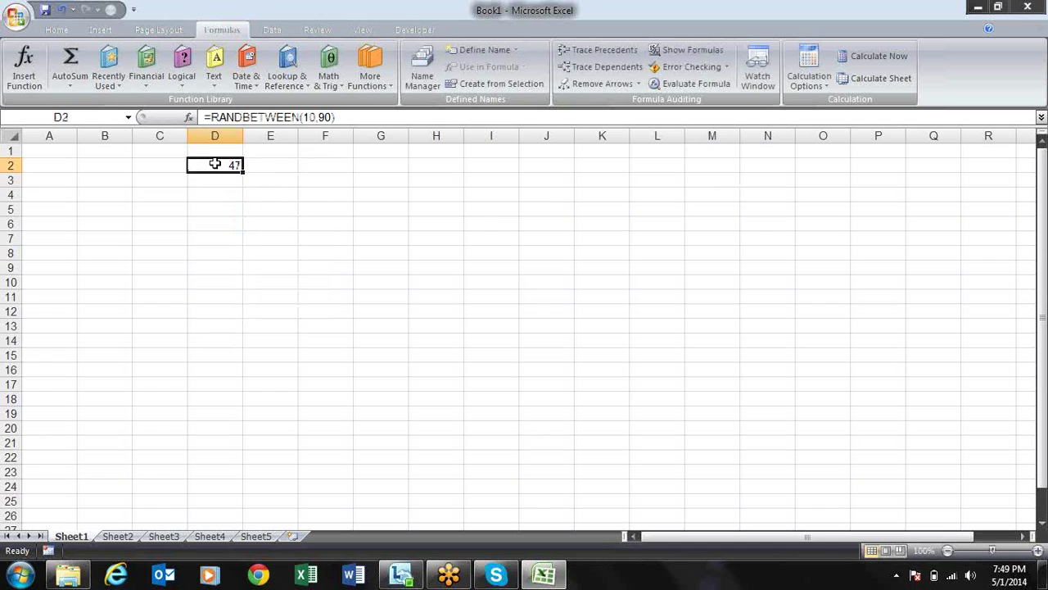
{"action": "key", "text": "ctrl+c"}
{"action": "key", "text": "Down"}
{"action": "key", "text": "shift+Down"}
{"action": "key", "text": "shift+Down"}
{"action": "key", "text": "shift+Down"}
{"action": "key", "text": "shift+Down"}
{"action": "key", "text": "ctrl+v"}
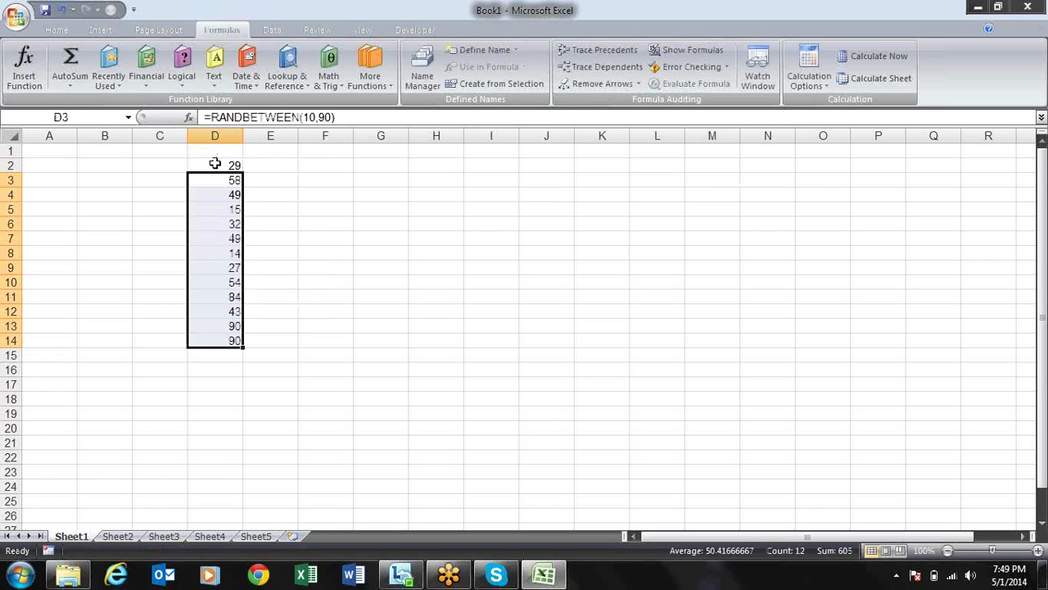
{"action": "key", "text": "Up"}
{"action": "key", "text": "Right"}
{"action": "key", "text": "Right"}
{"action": "key", "text": "Left"}
- Enter =FIXED(D2,2,1) in E2 so it shows 60.00 without thousands separators
{"action": "type", "text": "="}
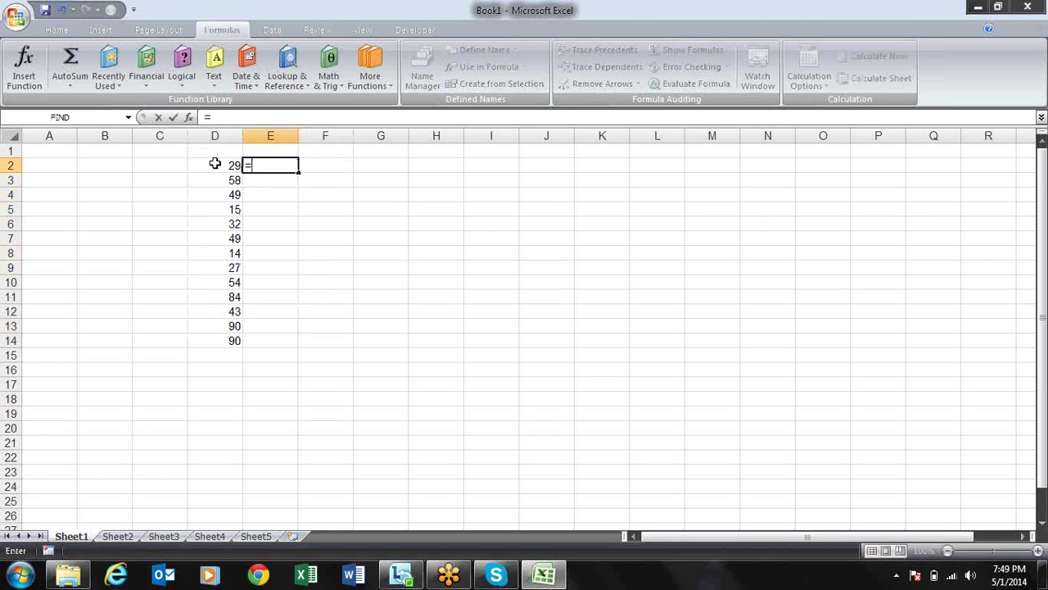
{"action": "type", "text": "FIXED("}
{"action": "left_click", "coordinate": [214, 163]}
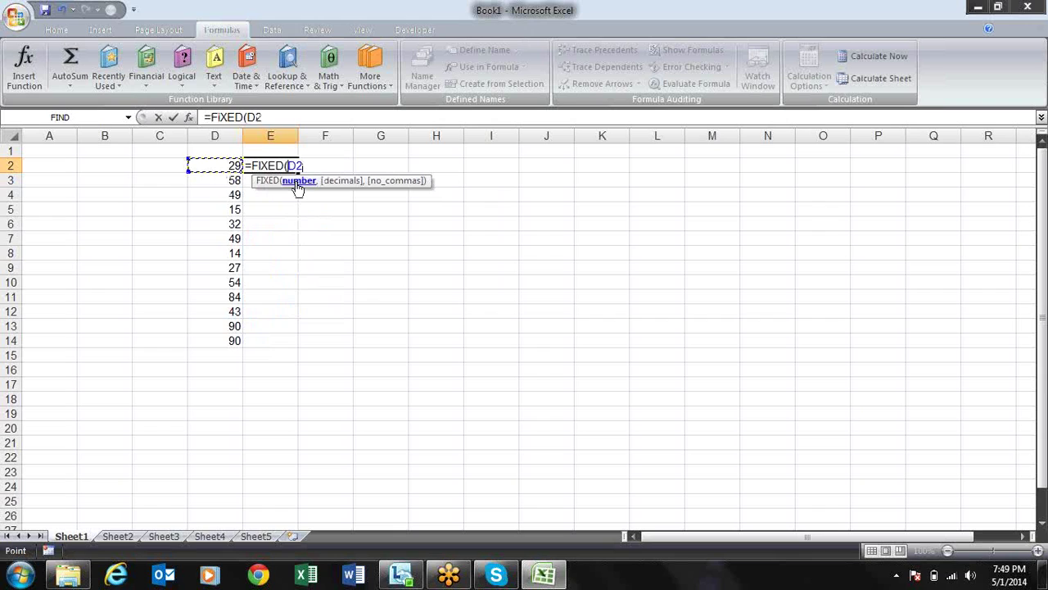
{"action": "type", "text": ","}
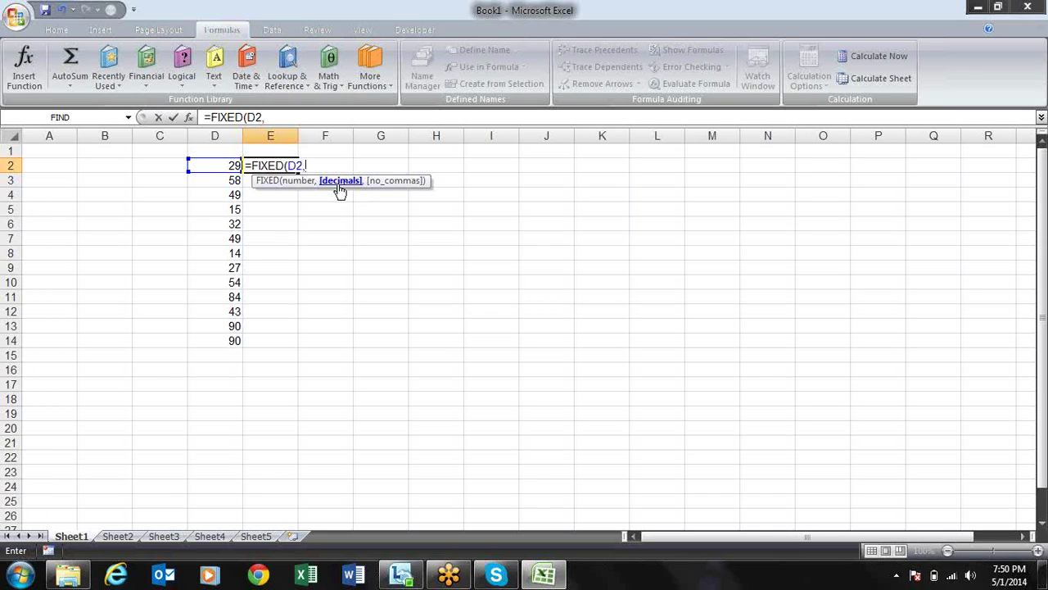
{"action": "type", "text": "2,"}
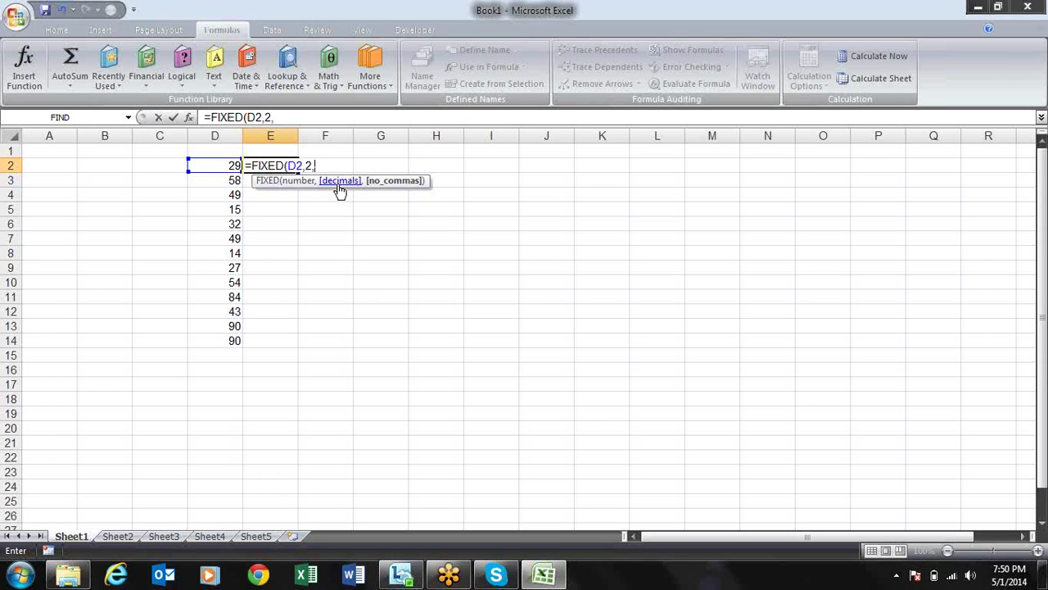
{"action": "type", "text": "1"}
{"action": "type", "text": ")"}
{"action": "key", "text": "Return"}
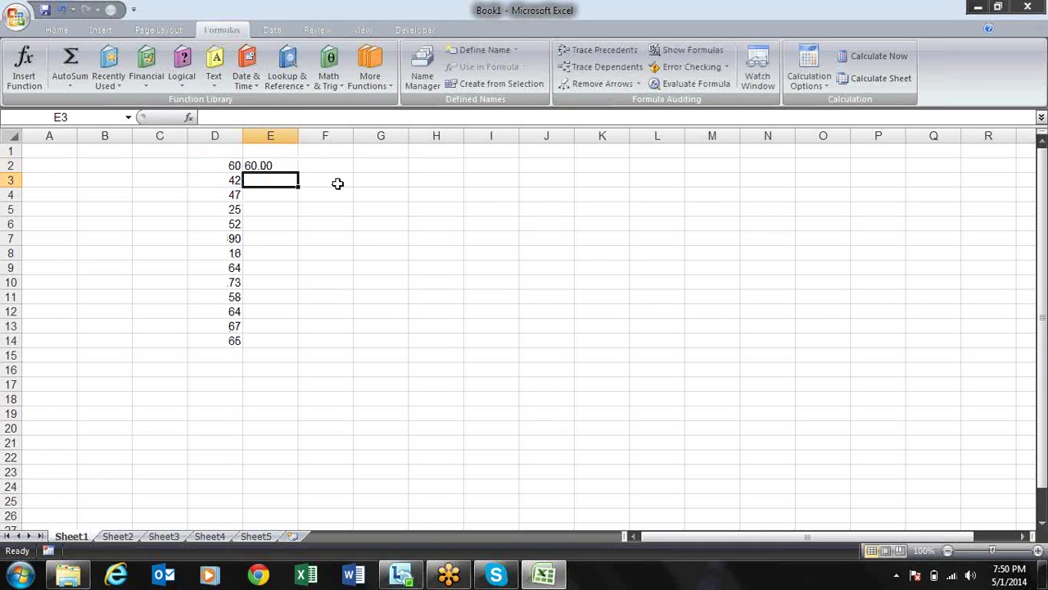
- Enter 1000 in cell D2
{"action": "key", "text": "Up"}
{"action": "key", "text": "Left"}
{"action": "type", "text": "1000"}
{"action": "key", "text": "Return"}
- Remove the no_commas value 1 from E2's FIXED formula
{"action": "key", "text": "Up"}
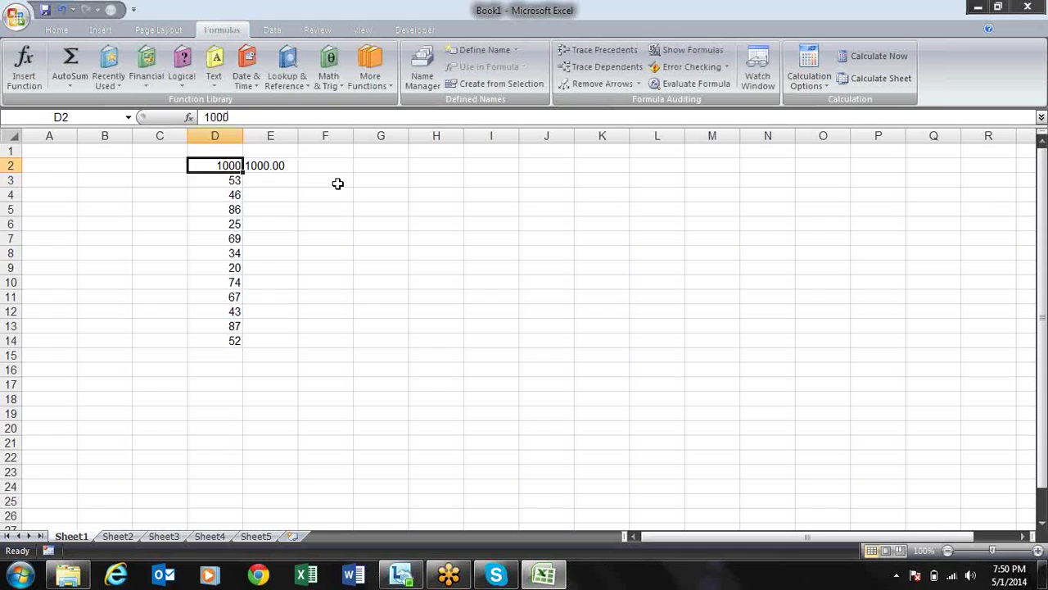
{"action": "key", "text": "Right"}
{"action": "key", "text": "F2"}
{"action": "key", "text": "Left"}
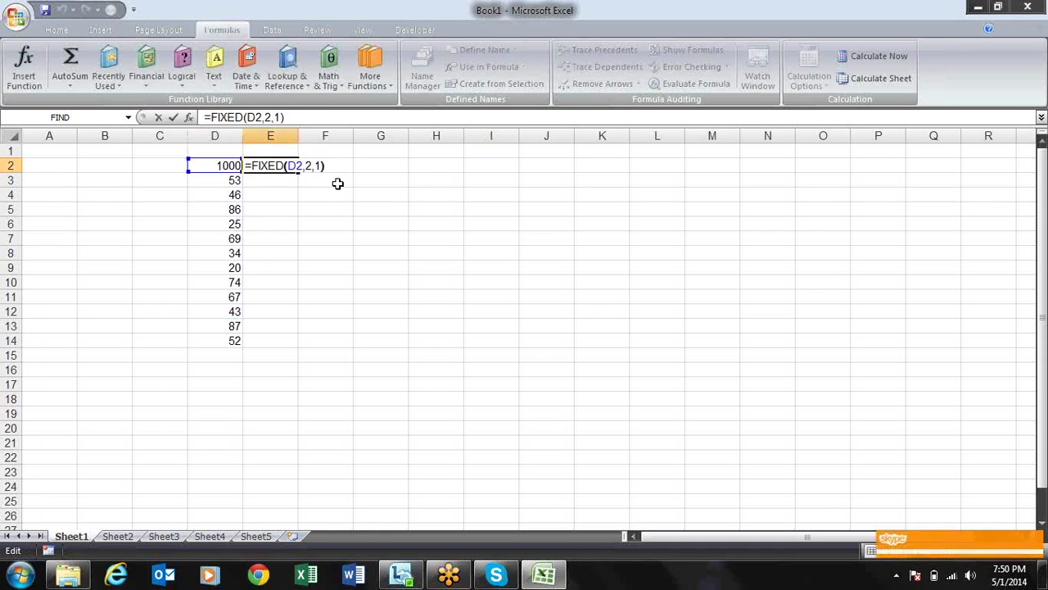
{"action": "key", "text": "BackSpace"}
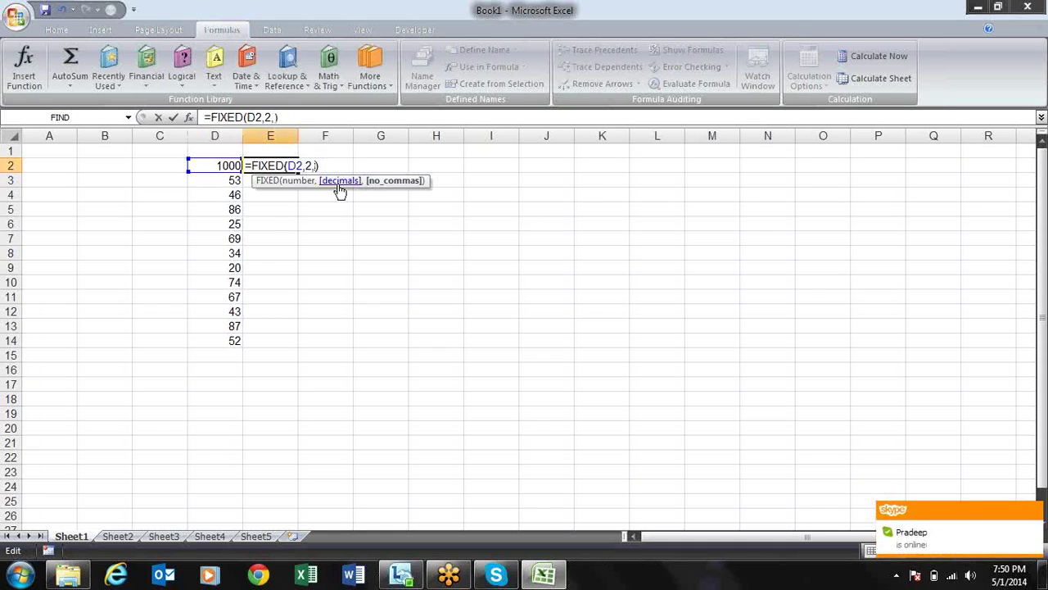
{"action": "key", "text": "Return"}
- Step through E2's FIXED arguments (D2, 2, 0) and confirm the comma-grouped result
{"action": "key", "text": "Up"}
{"action": "key", "text": "Down"}
{"action": "key", "text": "Down"}
{"action": "key", "text": "Up"}
{"action": "key", "text": "Up"}
{"action": "key", "text": "F2"}
{"action": "key", "text": "F2"}
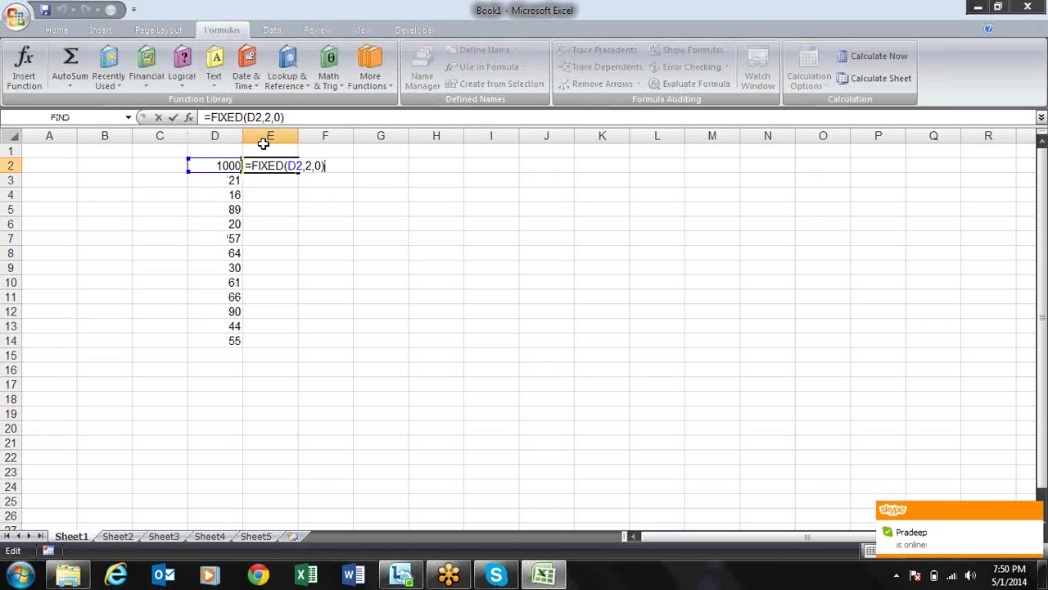
{"action": "left_click", "coordinate": [301, 166]}
{"action": "left_click", "coordinate": [298, 181]}
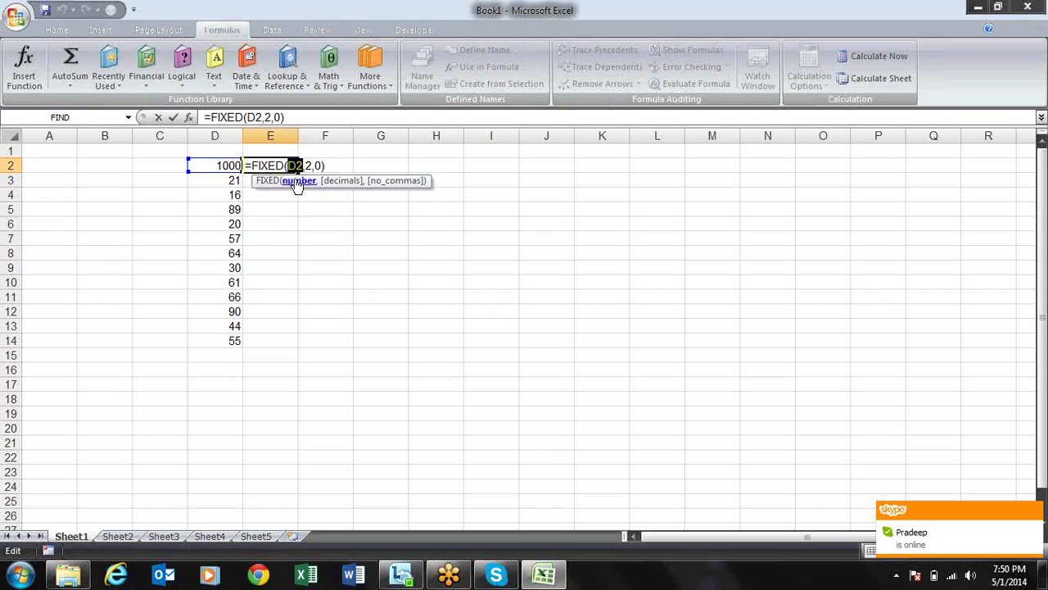
{"action": "left_click", "coordinate": [342, 181]}
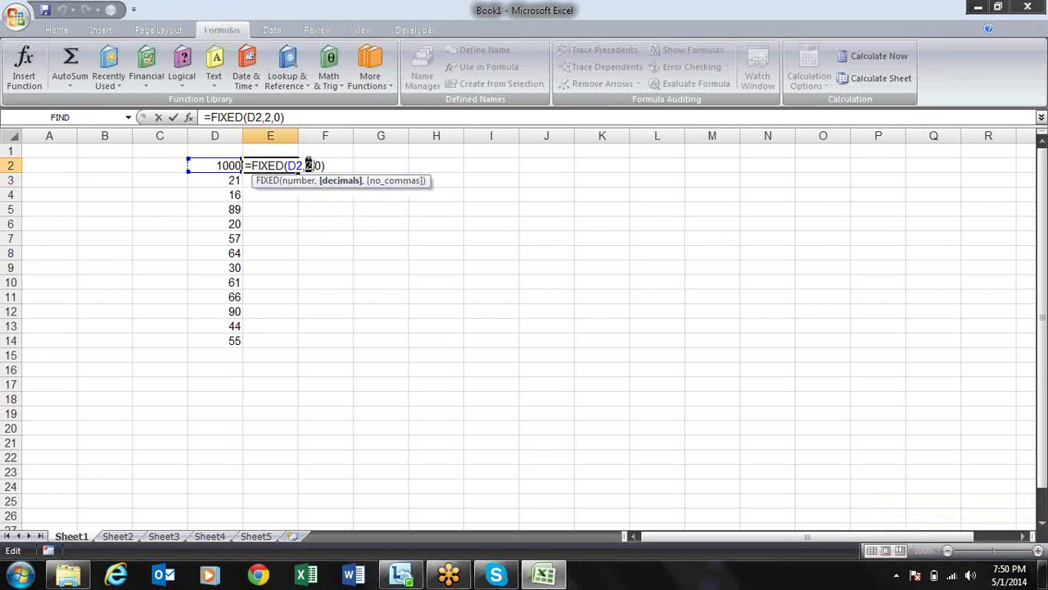
{"action": "left_click", "coordinate": [391, 181]}
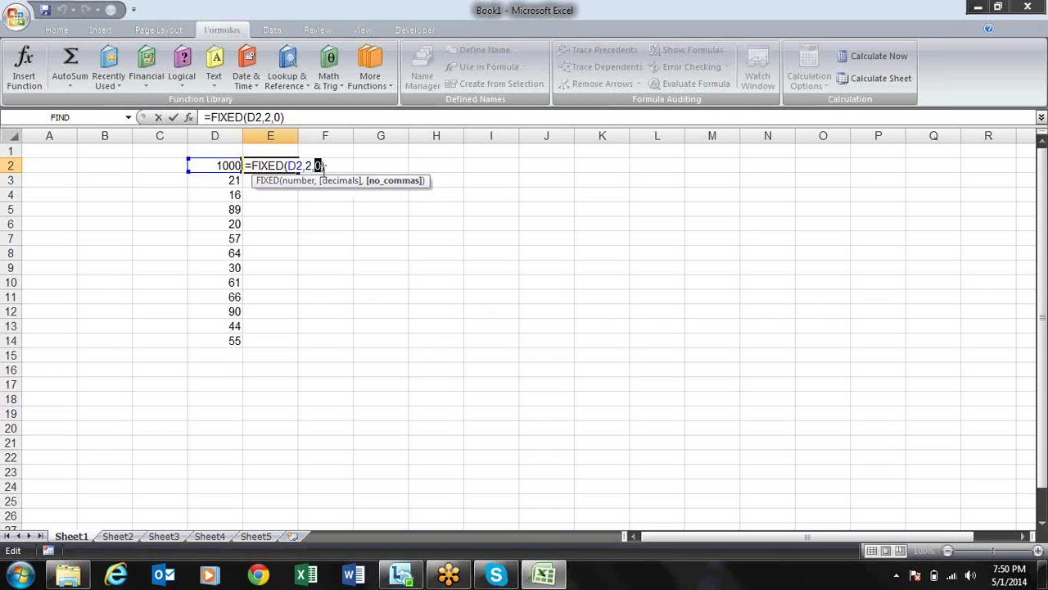
{"action": "key", "text": "Return"}
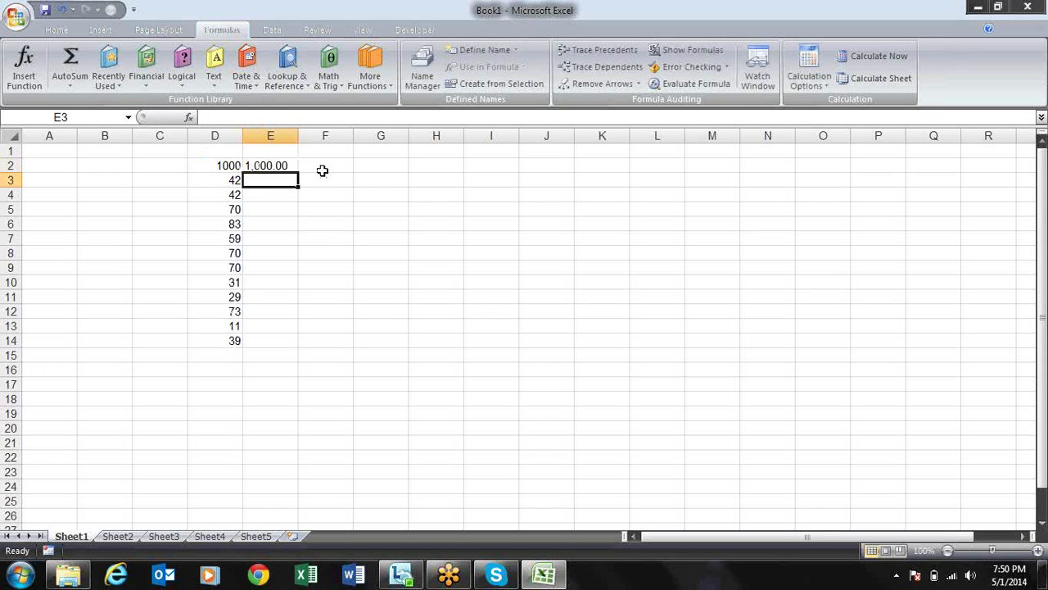
- Switch E2's no_commas argument to 1, then back to 0, giving =FIXED(D2,2,0)
{"action": "key", "text": "Down"}
{"action": "key", "text": "Up"}
{"action": "key", "text": "Up"}
{"action": "key", "text": "F2"}
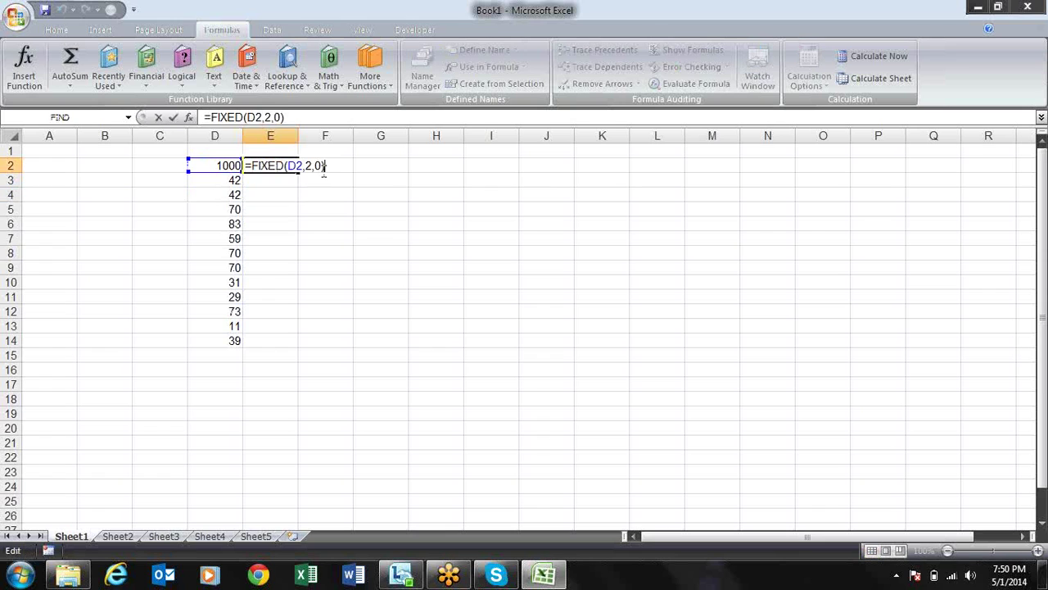
{"action": "key", "text": "BackSpace"}
{"action": "type", "text": "1"}
{"action": "key", "text": "Return"}
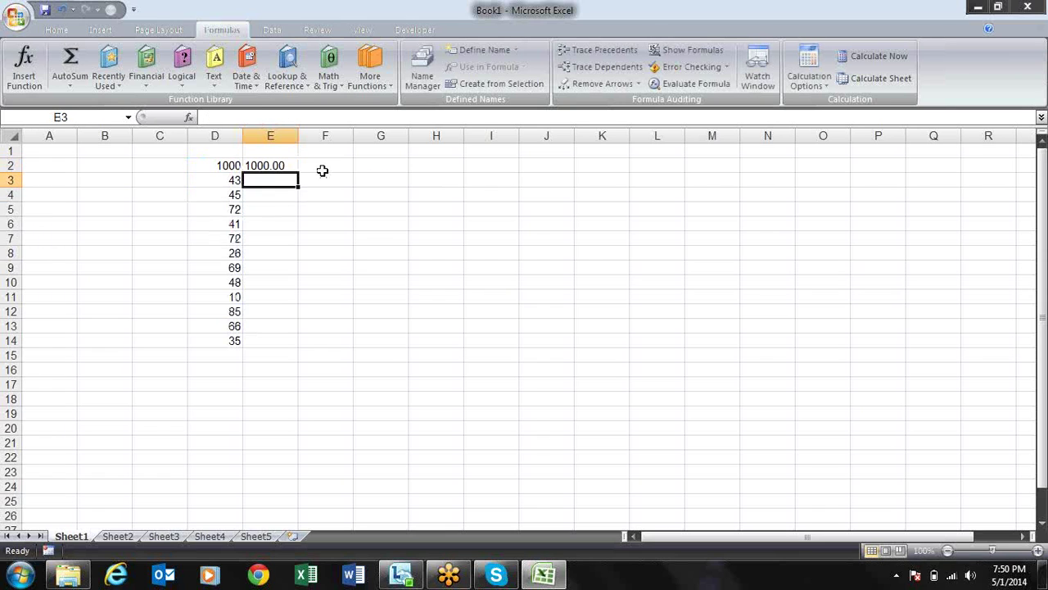
{"action": "key", "text": "Up"}
{"action": "key", "text": "F2"}
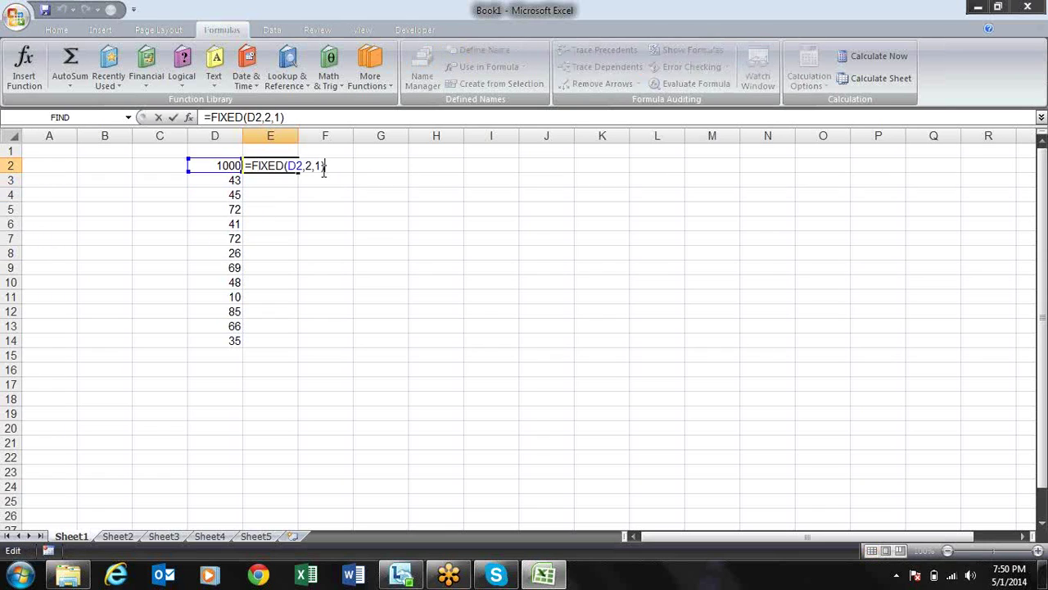
{"action": "key", "text": "BackSpace"}
{"action": "type", "text": "0"}
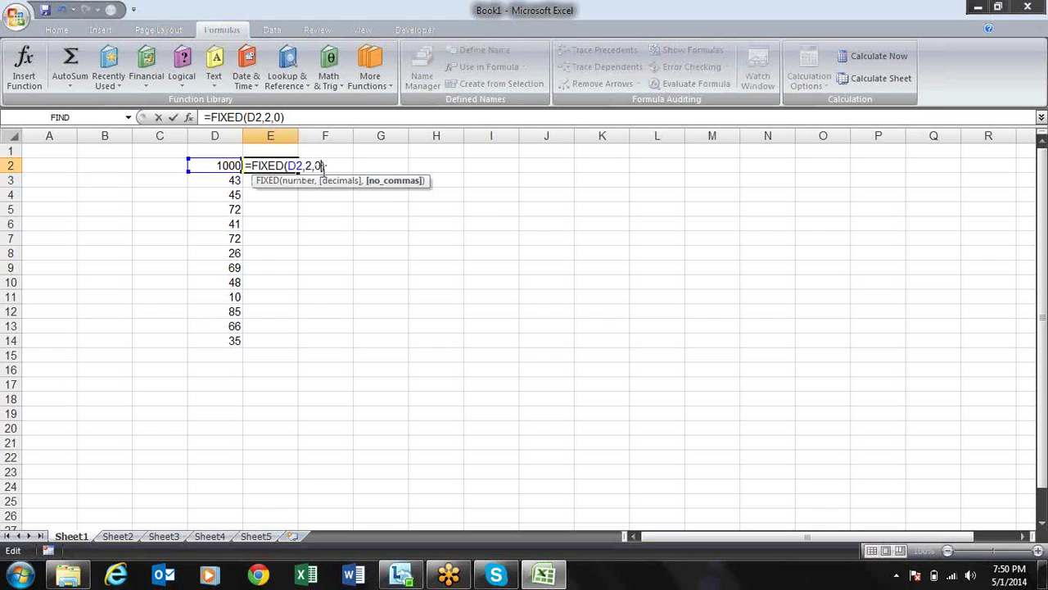
{"action": "key", "text": "Return"}
- Fill E2's FIXED formula down column E beside the numbers
{"action": "key", "text": "ctrl+d"}
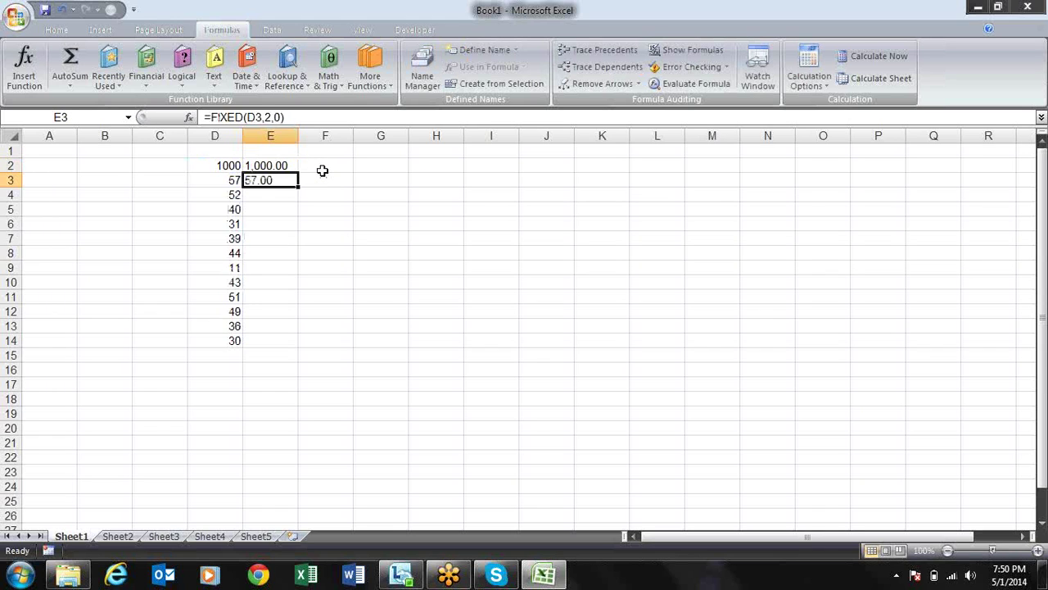
{"action": "key", "text": "Down"}
{"action": "key", "text": "ctrl+d"}
{"action": "key", "text": "Down"}
{"action": "key", "text": "ctrl+d"}
{"action": "key", "text": "Down"}
{"action": "key", "text": "ctrl+d"}
{"action": "key", "text": "Down"}
{"action": "key", "text": "ctrl+d"}
{"action": "key", "text": "Down"}
{"action": "key", "text": "ctrl+d"}
{"action": "key", "text": "Down"}
{"action": "key", "text": "ctrl+d"}
{"action": "key", "text": "Down"}
{"action": "key", "text": "ctrl+d"}
{"action": "key", "text": "Down"}
{"action": "key", "text": "ctrl+d"}
{"action": "key", "text": "Down"}
{"action": "key", "text": "ctrl+d"}
{"action": "key", "text": "Down"}
{"action": "key", "text": "ctrl+d"}
{"action": "key", "text": "Down"}
{"action": "key", "text": "ctrl+d"}
{"action": "key", "text": "Down"}
- Return to the top of column E and browse the text function list
{"action": "key", "text": "Up"}
{"action": "key", "text": "ctrl+Up"}
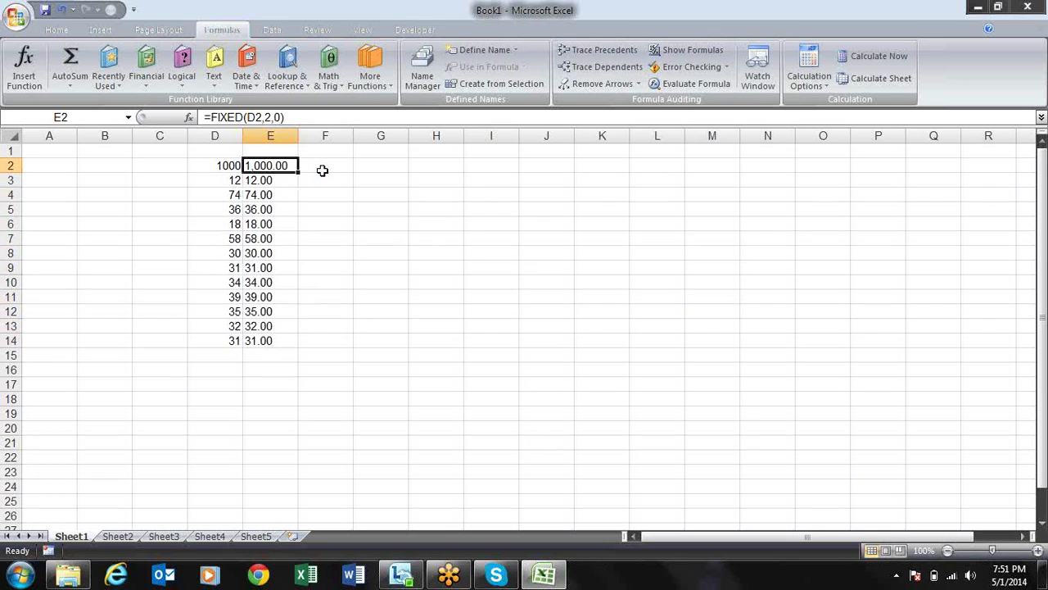
{"action": "key", "text": "Up"}
{"action": "key", "text": "Right"}
{"action": "key", "text": "Left"}
{"action": "key", "text": "Down"}
{"action": "key", "text": "Right"}
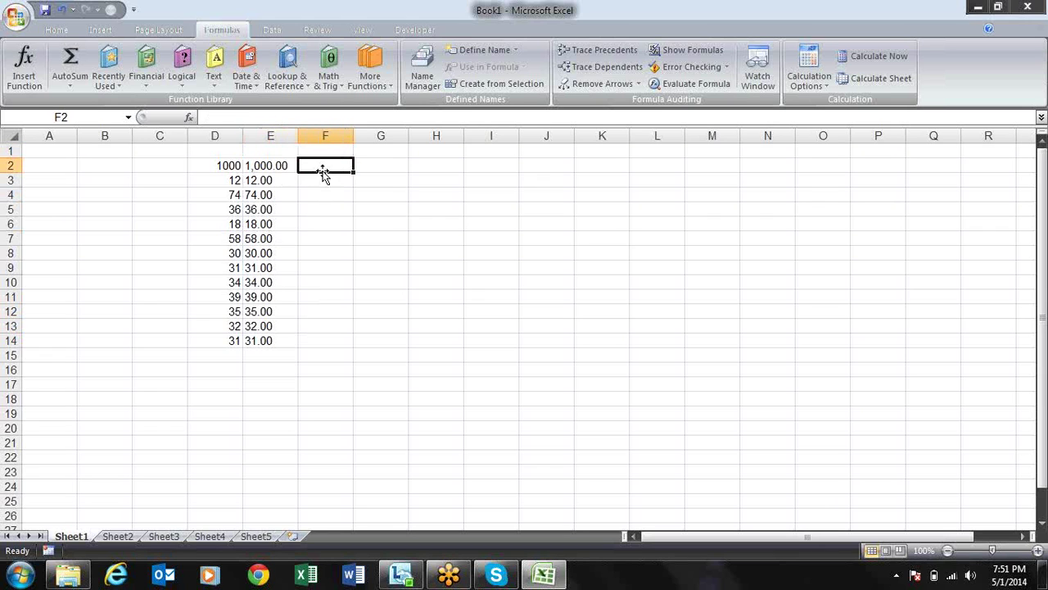
{"action": "left_click", "coordinate": [206, 64]}
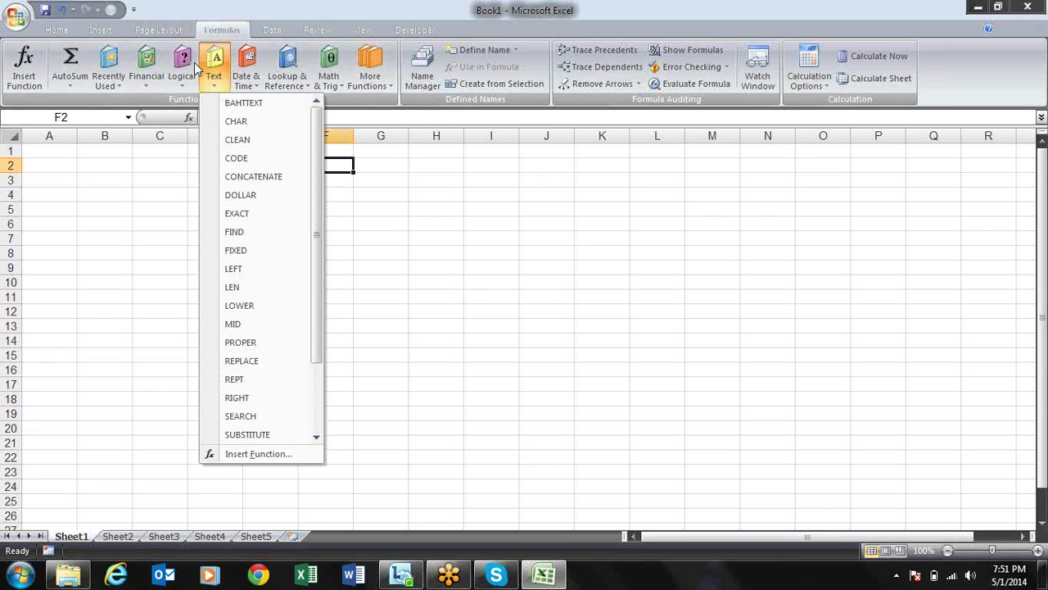
{"action": "left_click", "coordinate": [398, 188]}
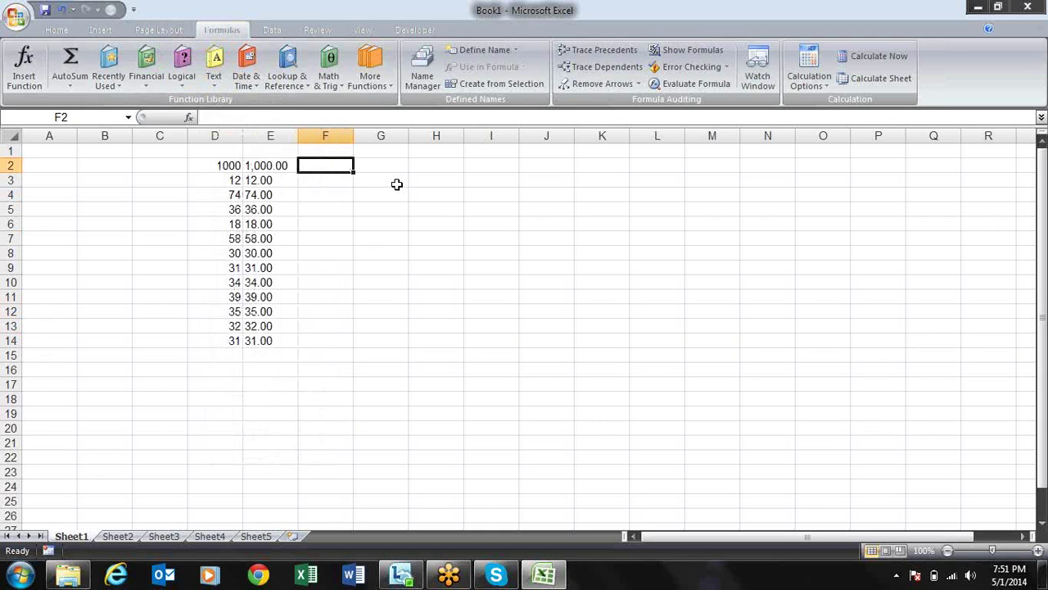
- Select D2:E14 and delete all its numbers
{"action": "left_click", "coordinate": [221, 167]}
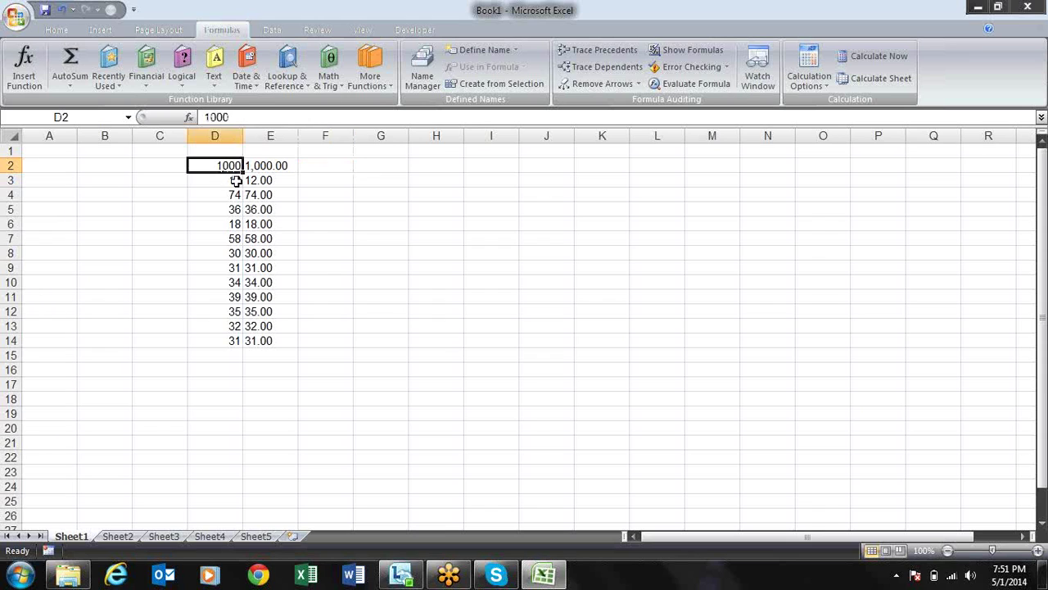
{"action": "key", "text": "ctrl+shift+Down"}
{"action": "key", "text": "ctrl+shift+Right"}
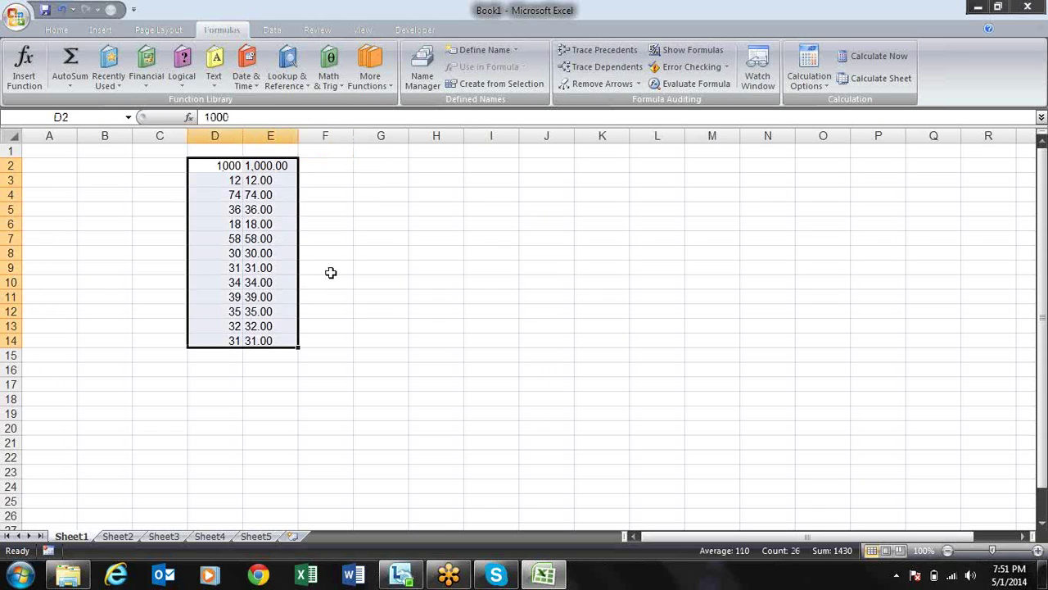
{"action": "key", "text": "Delete"}
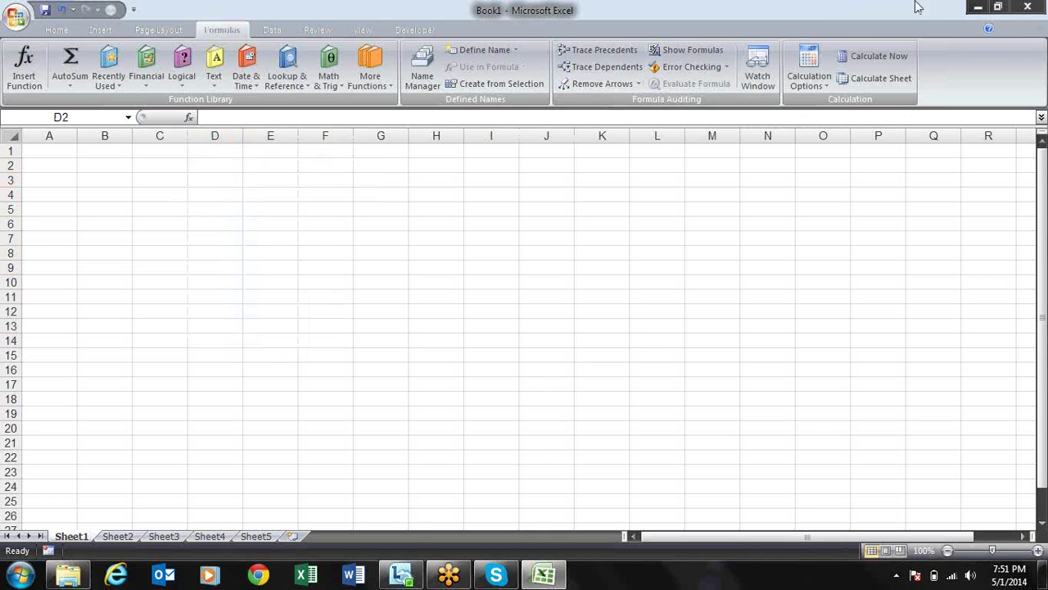
- Minimize the workbook and refresh the desktop twice
{"action": "left_click", "coordinate": [978, 8]}
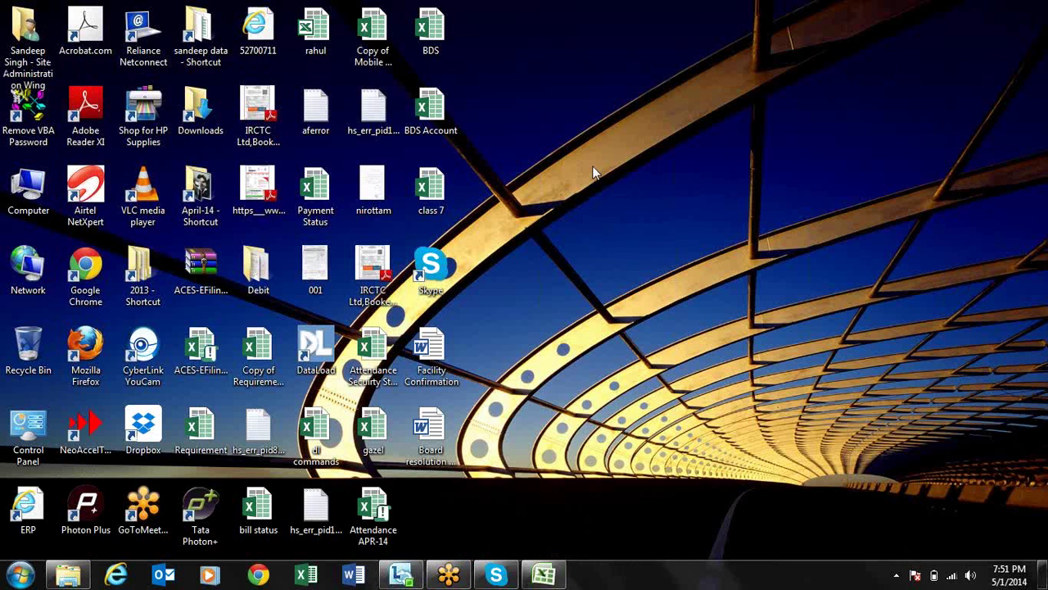
{"action": "right_click", "coordinate": [593, 169]}
{"action": "left_click", "coordinate": [622, 207]}
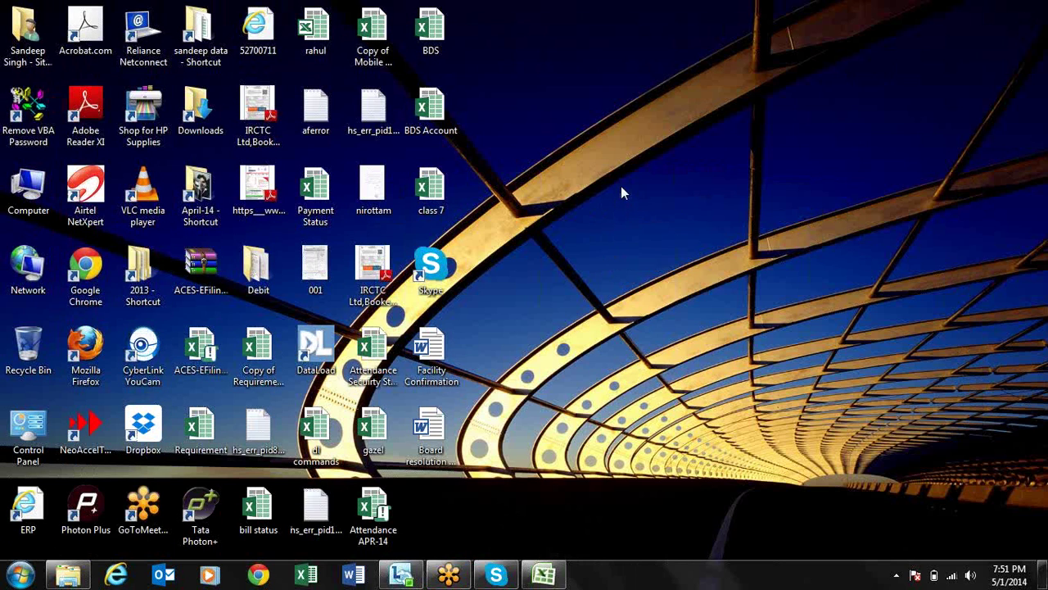
{"action": "right_click", "coordinate": [621, 186]}
{"action": "left_click", "coordinate": [662, 229]}
- Go from Computer into Local Disk (D:) and then into its Downloads folder
{"action": "double_click", "coordinate": [29, 188]}
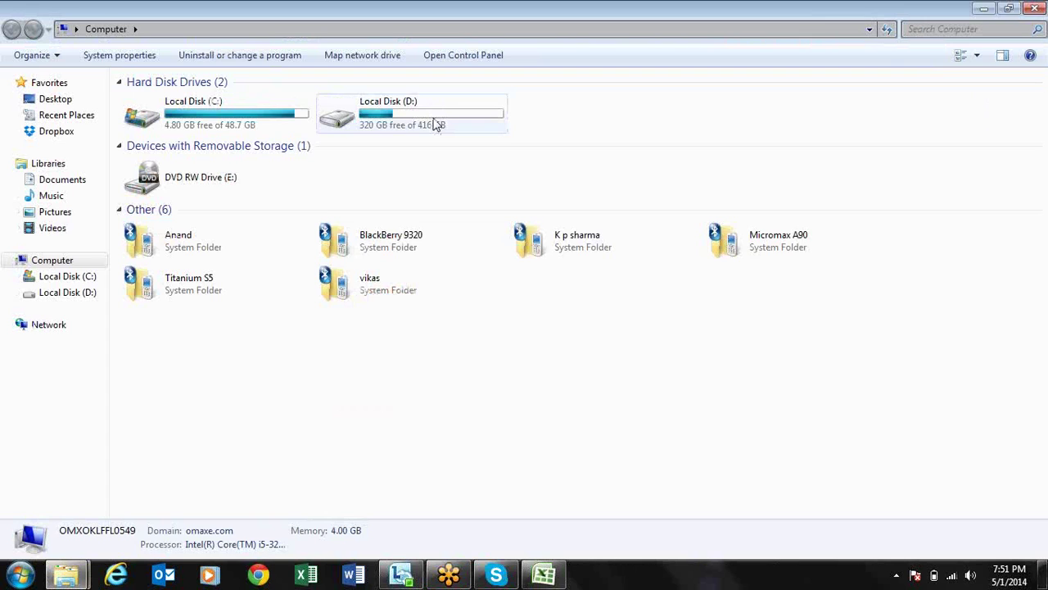
{"action": "double_click", "coordinate": [434, 124]}
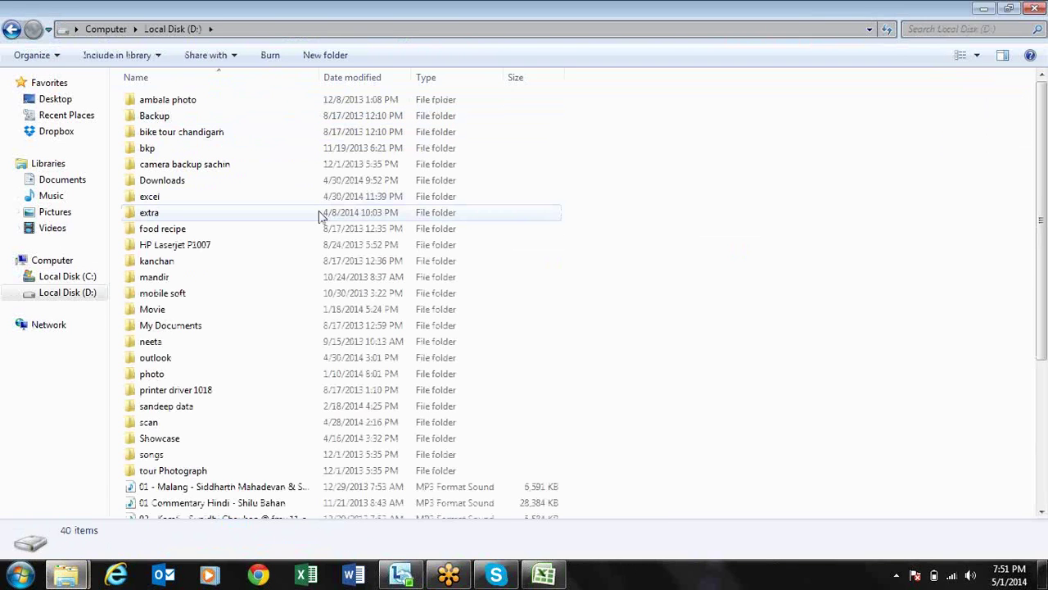
{"action": "left_click", "coordinate": [201, 189]}
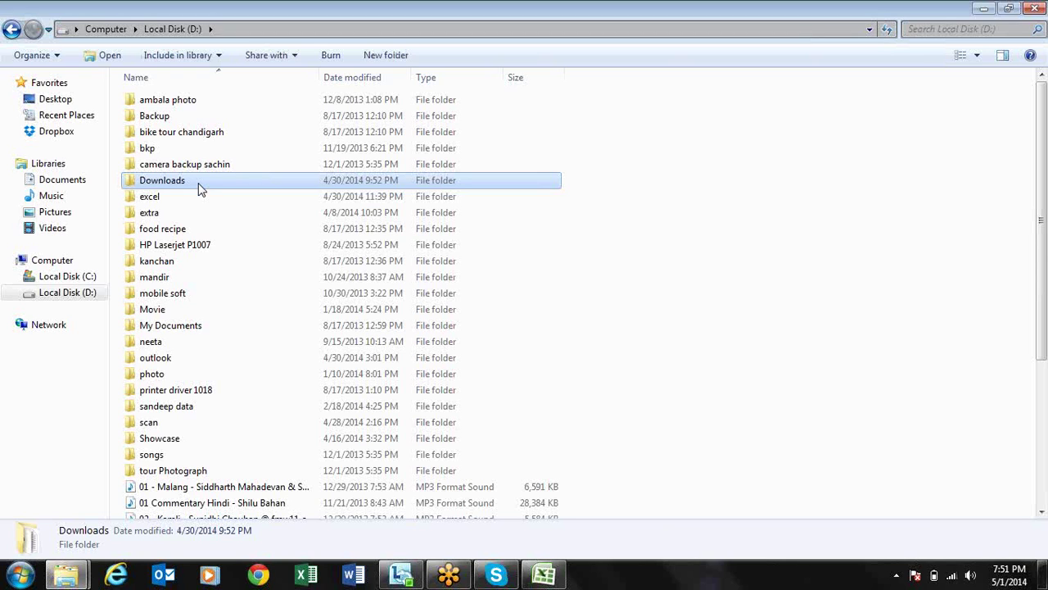
{"action": "double_click", "coordinate": [200, 189]}
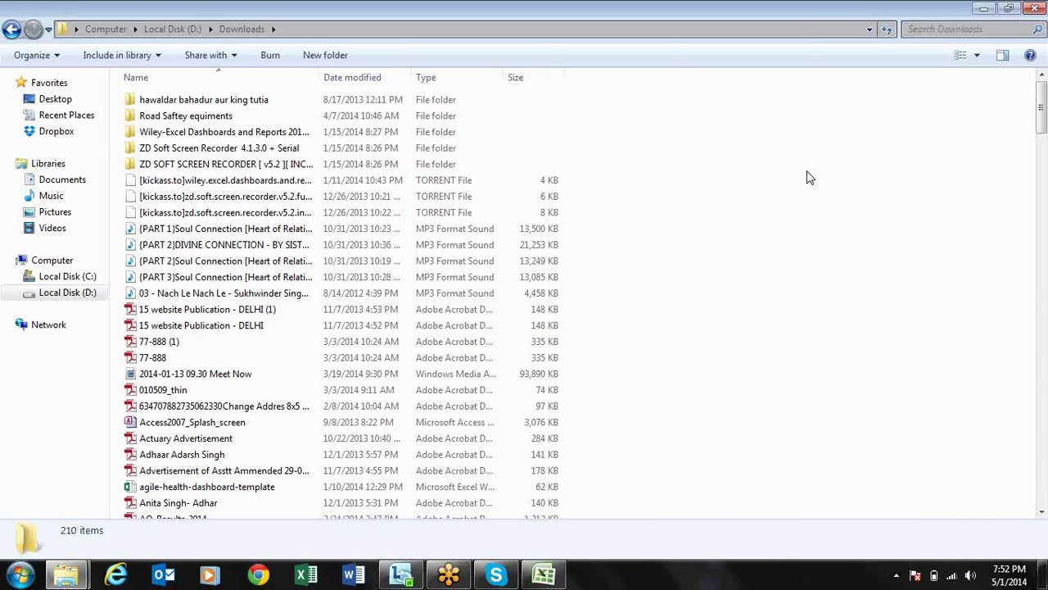
- Switch Book1 to Sheet2, then bring the Downloads window forward and go up to Local Disk (D:)
{"action": "left_click", "coordinate": [544, 575]}
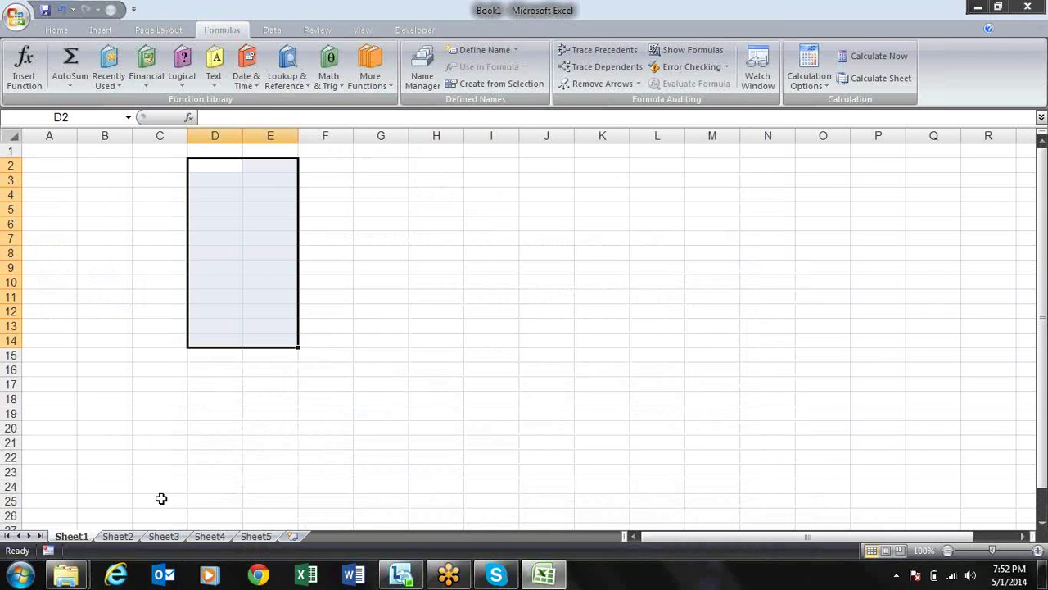
{"action": "left_click", "coordinate": [118, 537]}
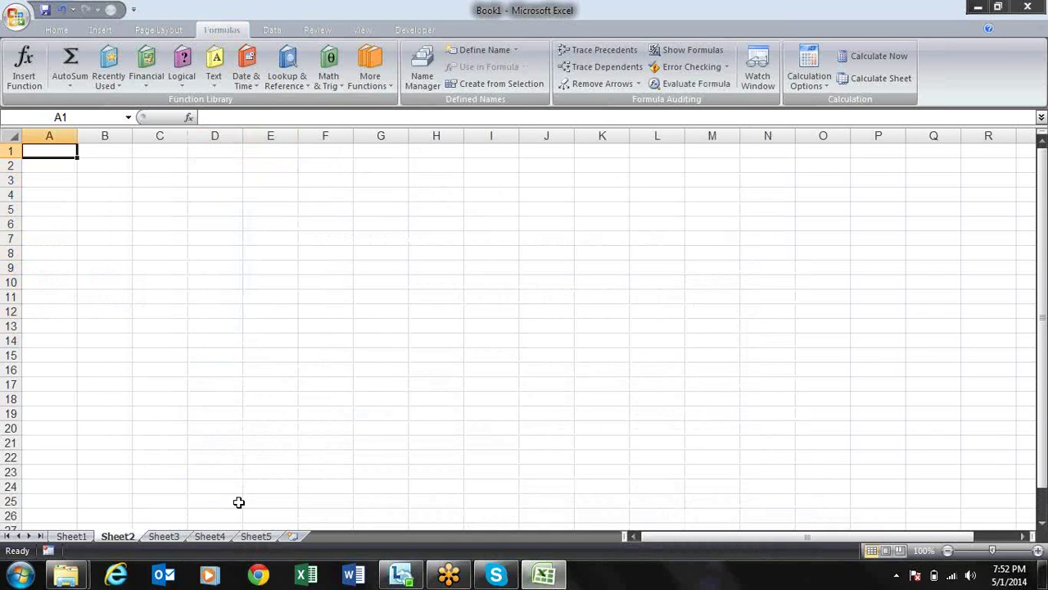
{"action": "left_click", "coordinate": [65, 575]}
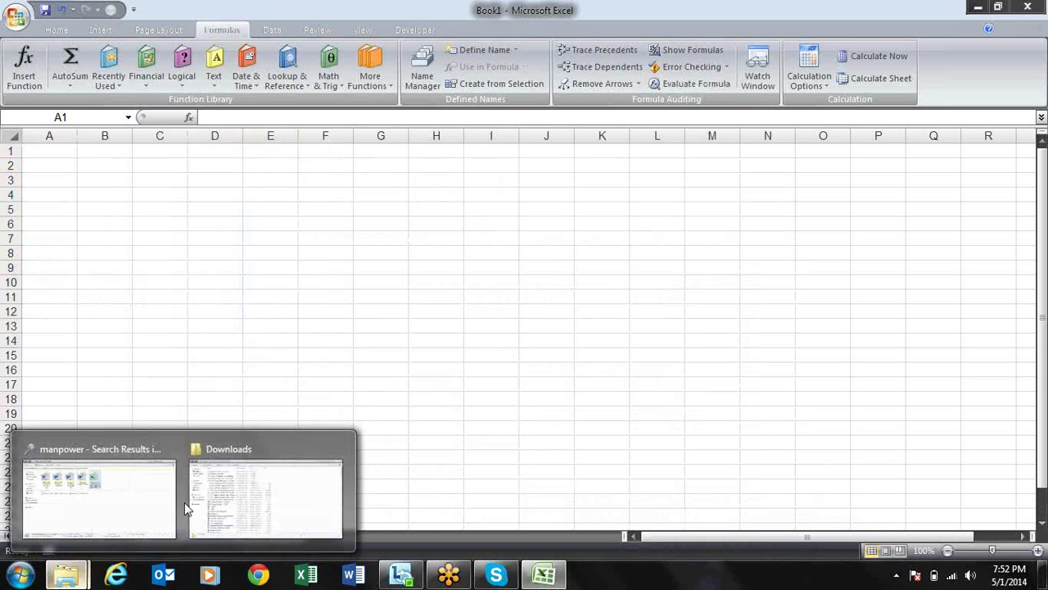
{"action": "left_click", "coordinate": [259, 480]}
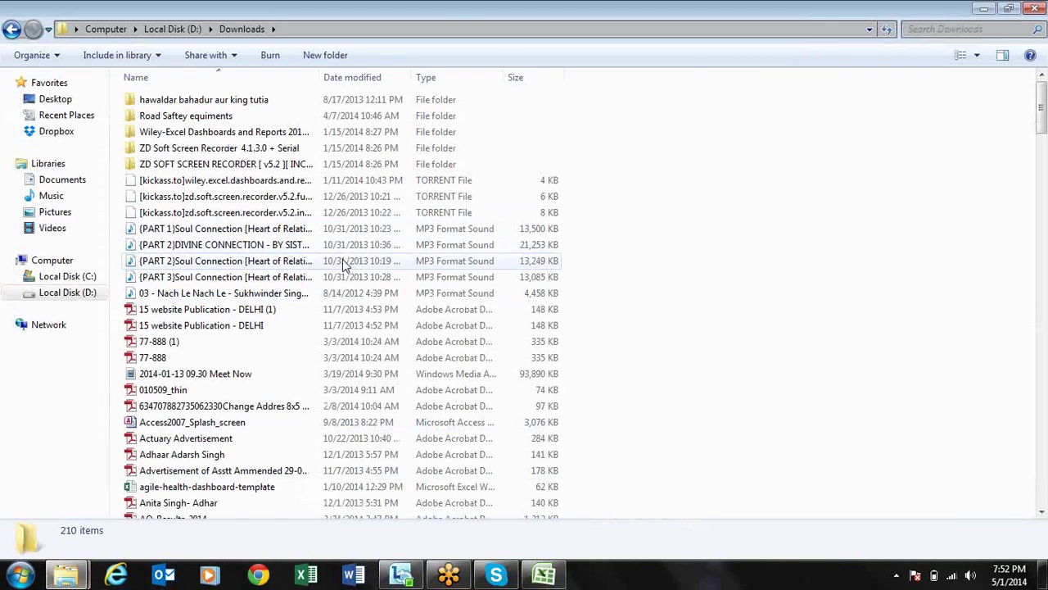
{"action": "key", "text": "BackSpace"}
- Enter Showcase via 'sh', reach 'indian number format', and return Book1 to Sheet1 before minimizing it
{"action": "type", "text": "sh"}
{"action": "key", "text": "Return"}
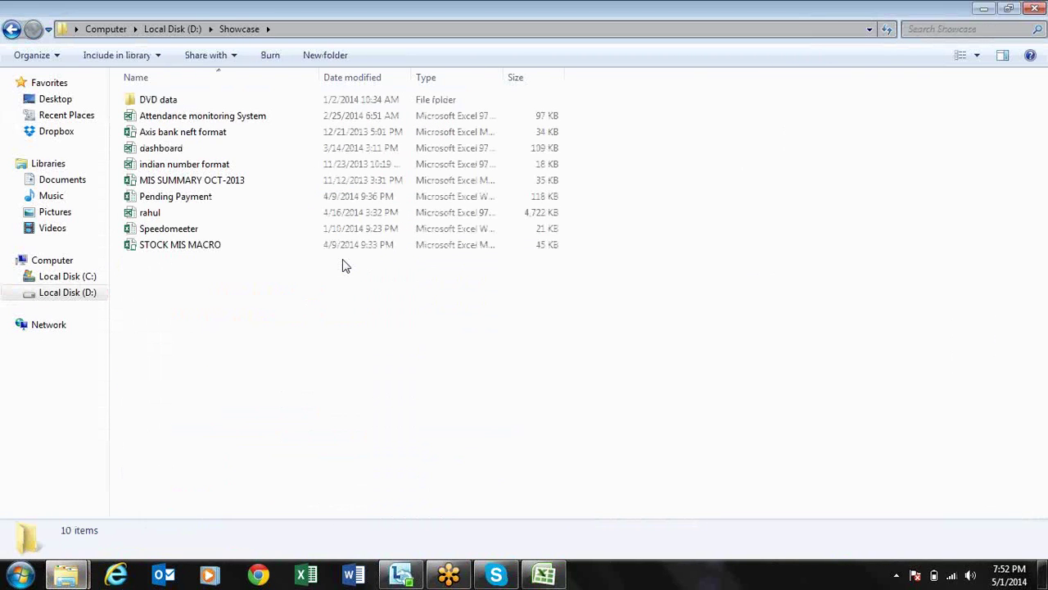
{"action": "key", "text": "Down"}
{"action": "key", "text": "Down"}
{"action": "key", "text": "Down"}
{"action": "key", "text": "Down"}
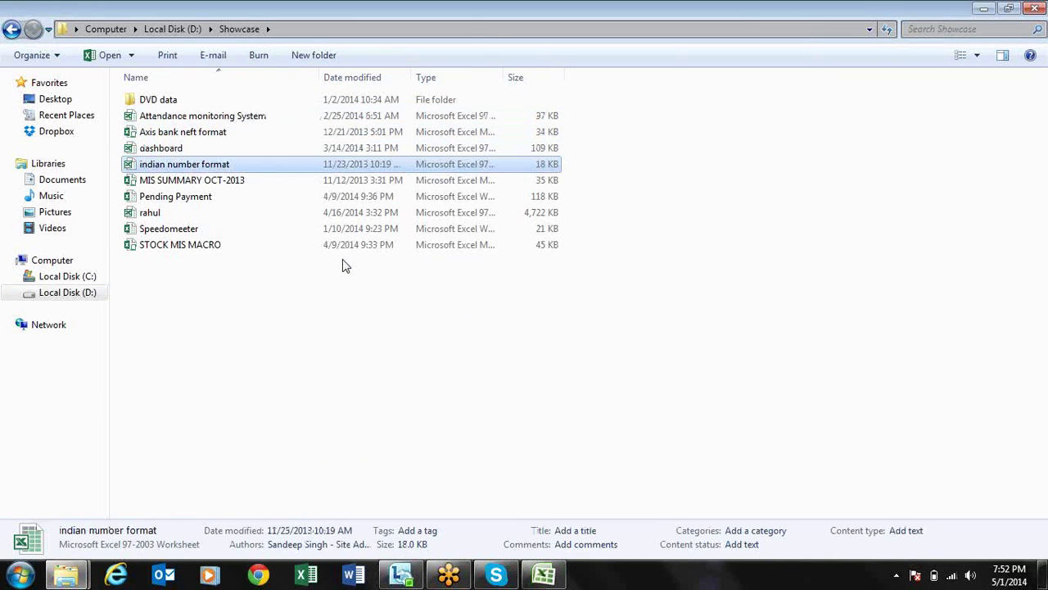
{"action": "key", "text": "Return"}
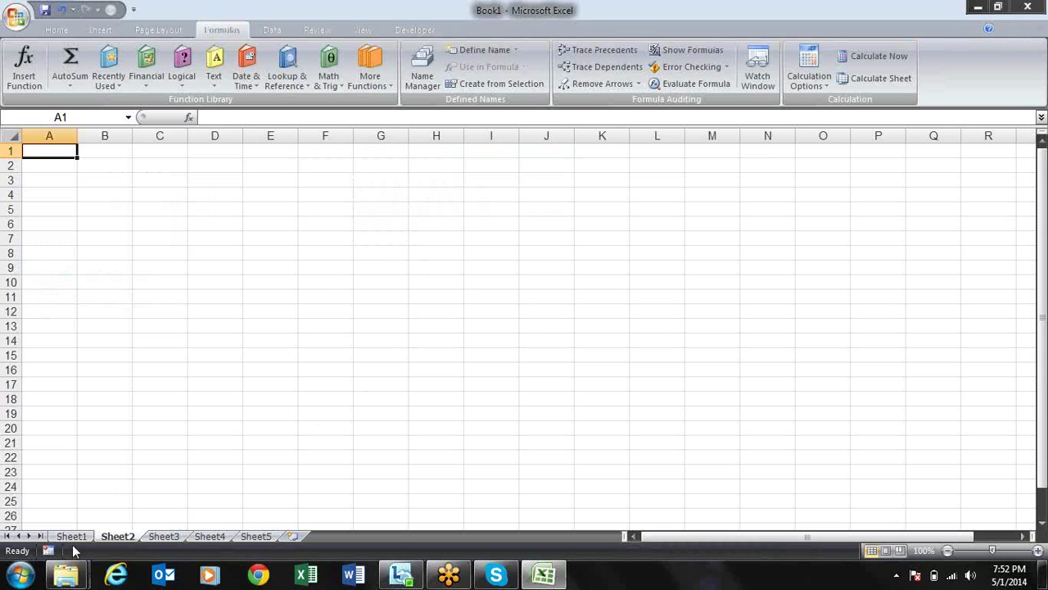
{"action": "left_click", "coordinate": [72, 536]}
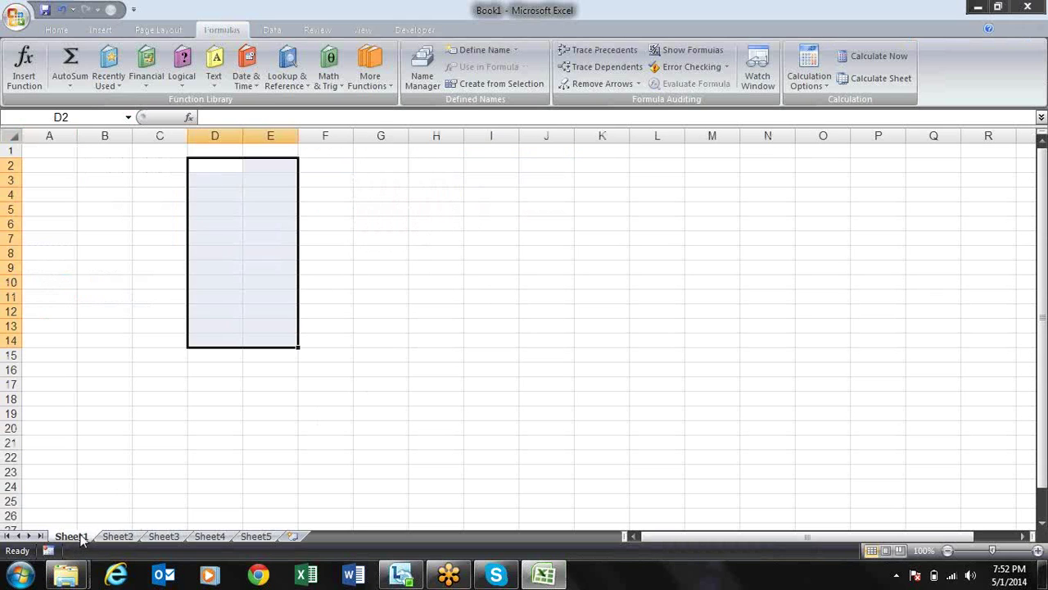
{"action": "left_click", "coordinate": [543, 575]}
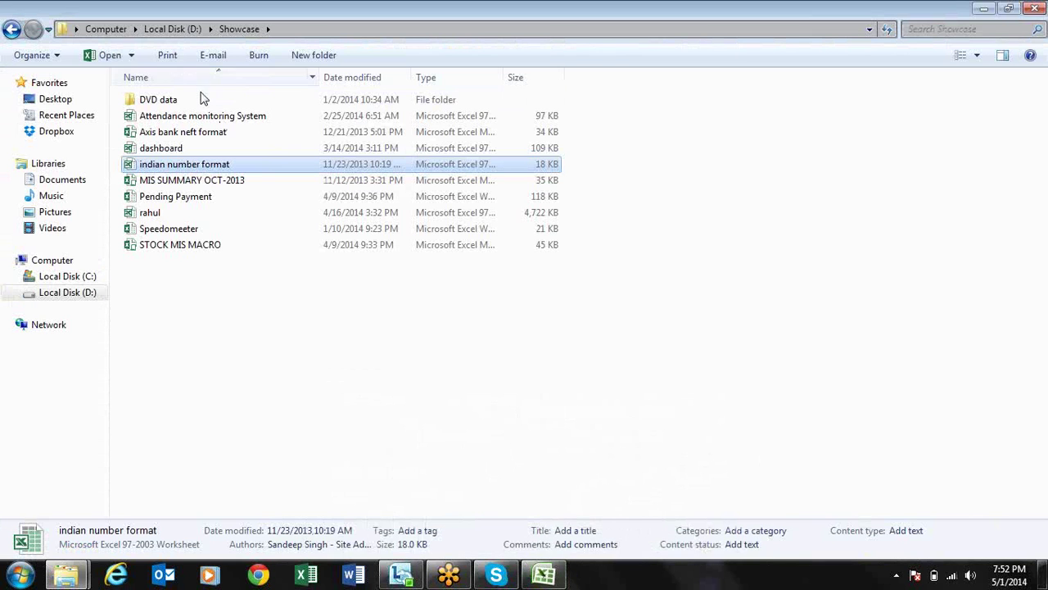
- Close Book1 without saving and drag 'indian number format' onto Excel 2013 to open it
{"action": "double_click", "coordinate": [196, 167]}
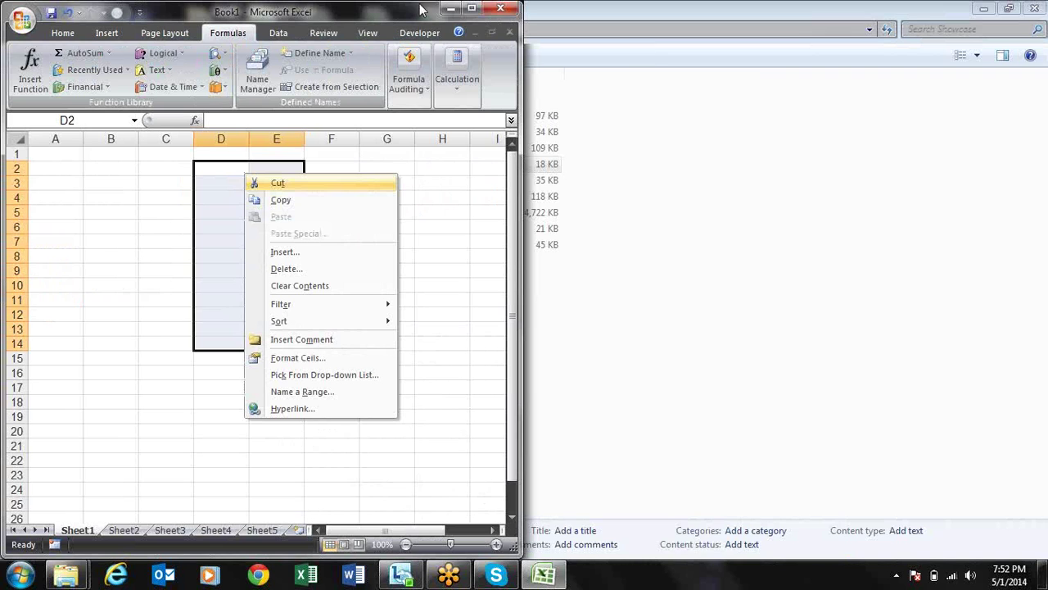
{"action": "key", "text": "alt+F4"}
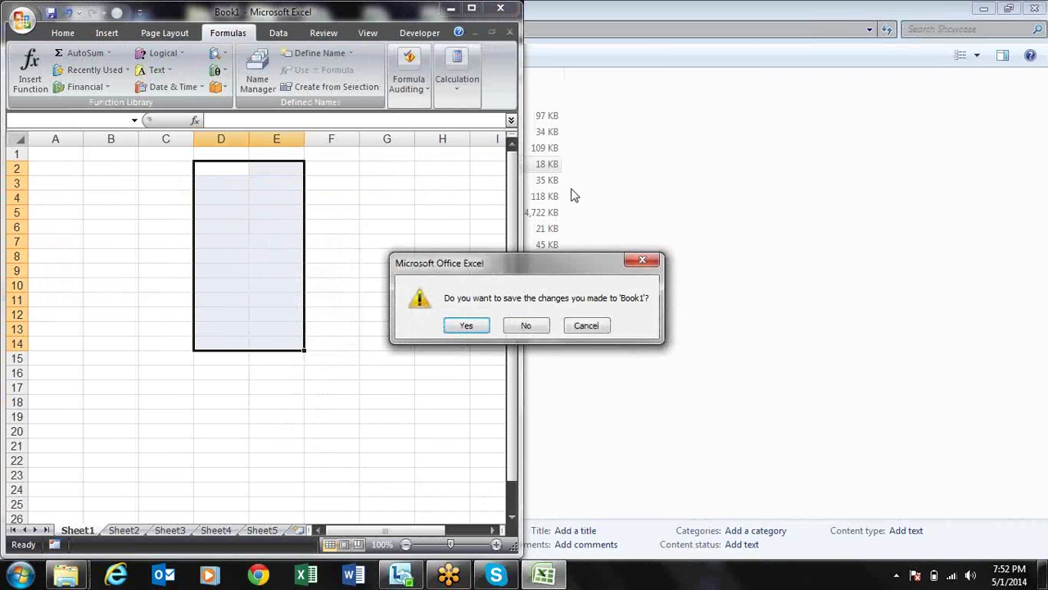
{"action": "key", "text": "n"}
{"action": "mouse_move", "coordinate": [524, 166]}
{"action": "left_mouse_down"}
{"action": "mouse_move", "coordinate": [168, 156]}
{"action": "mouse_move", "coordinate": [170, 167]}
{"action": "left_mouse_up"}
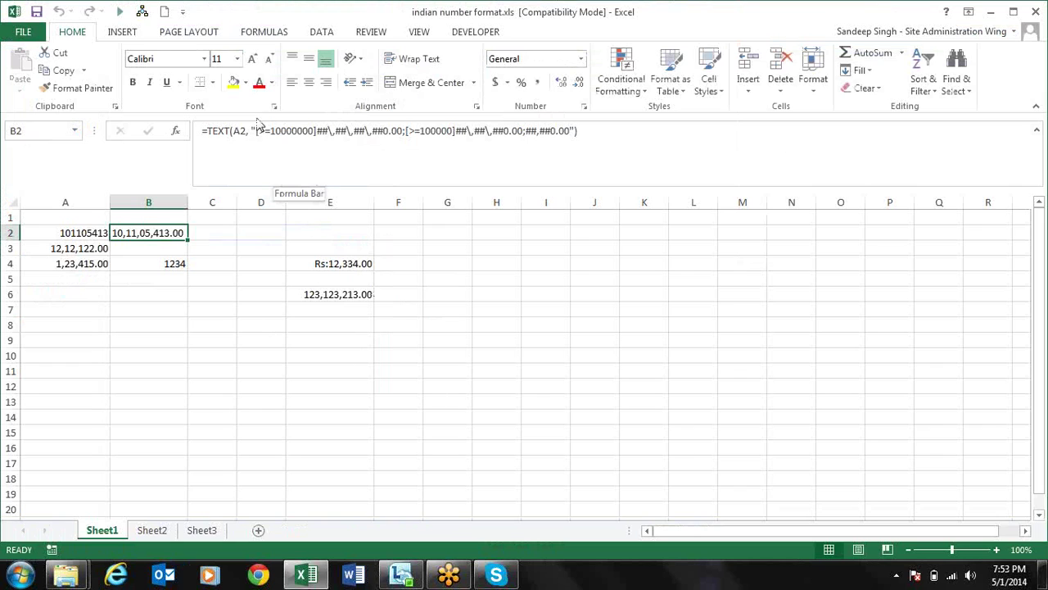
{"action": "mouse_move", "coordinate": [256, 130]}
{"action": "left_mouse_down"}
{"action": "mouse_move", "coordinate": [546, 145]}
{"action": "mouse_move", "coordinate": [570, 133]}
{"action": "left_mouse_up"}
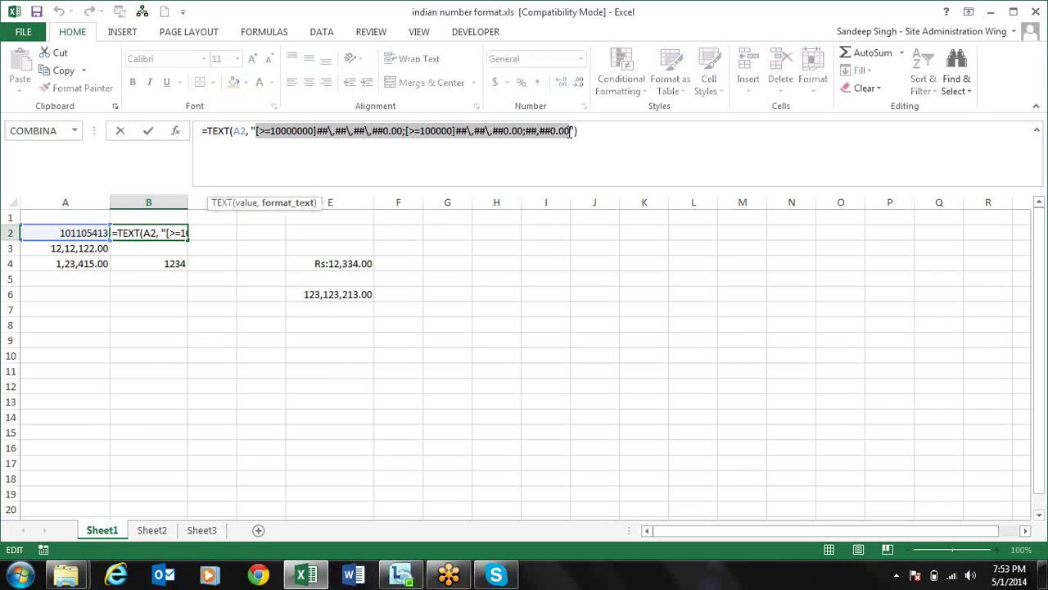
{"action": "left_click", "coordinate": [570, 132]}
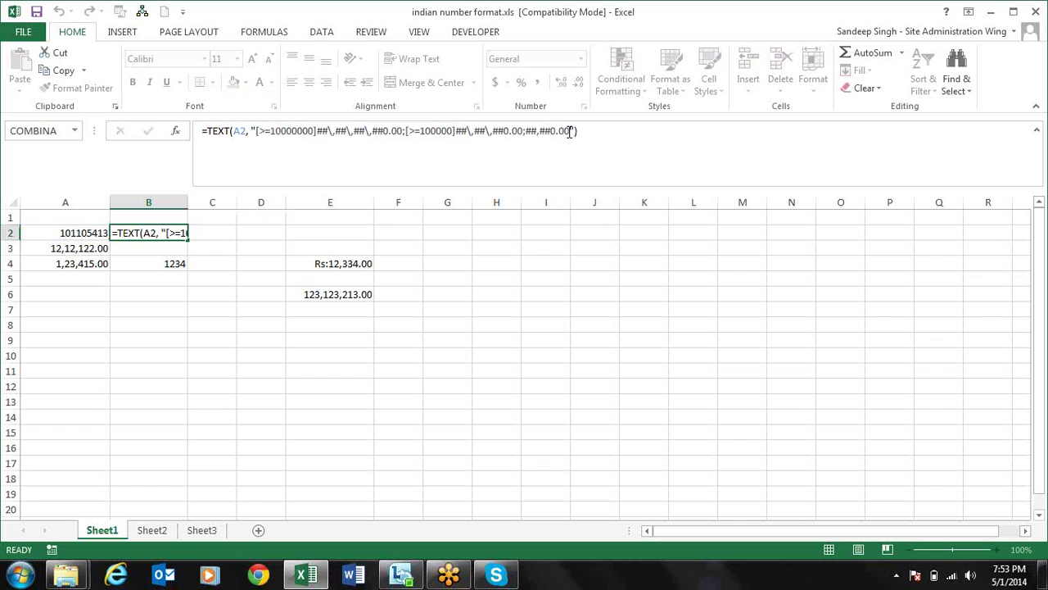
{"action": "key", "text": "Return"}
{"action": "key", "text": "Return"}
{"action": "key", "text": "Up"}
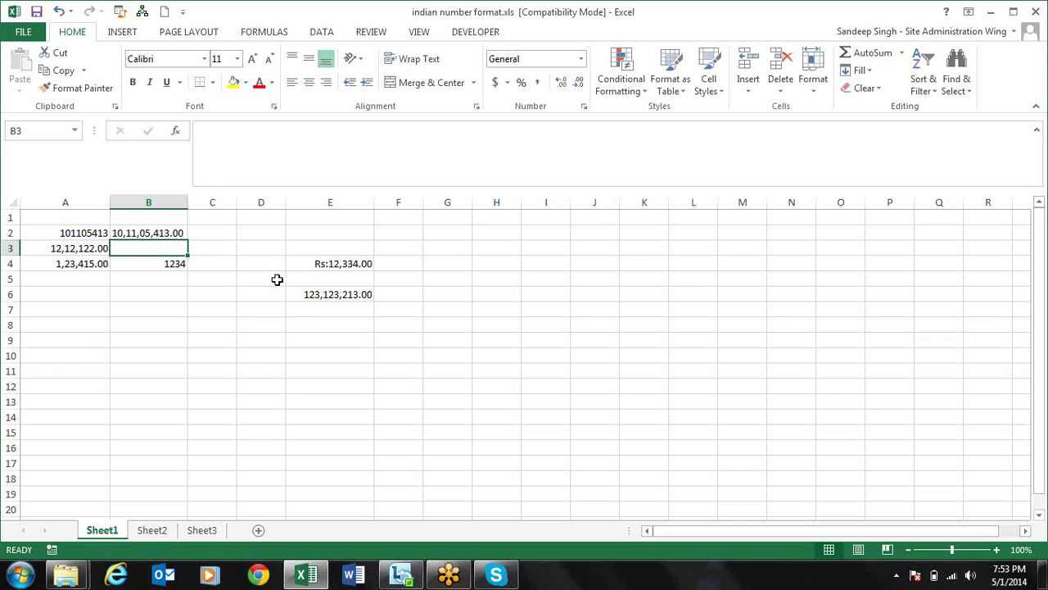
{"action": "key", "text": "Left"}
{"action": "key", "text": "Down"}
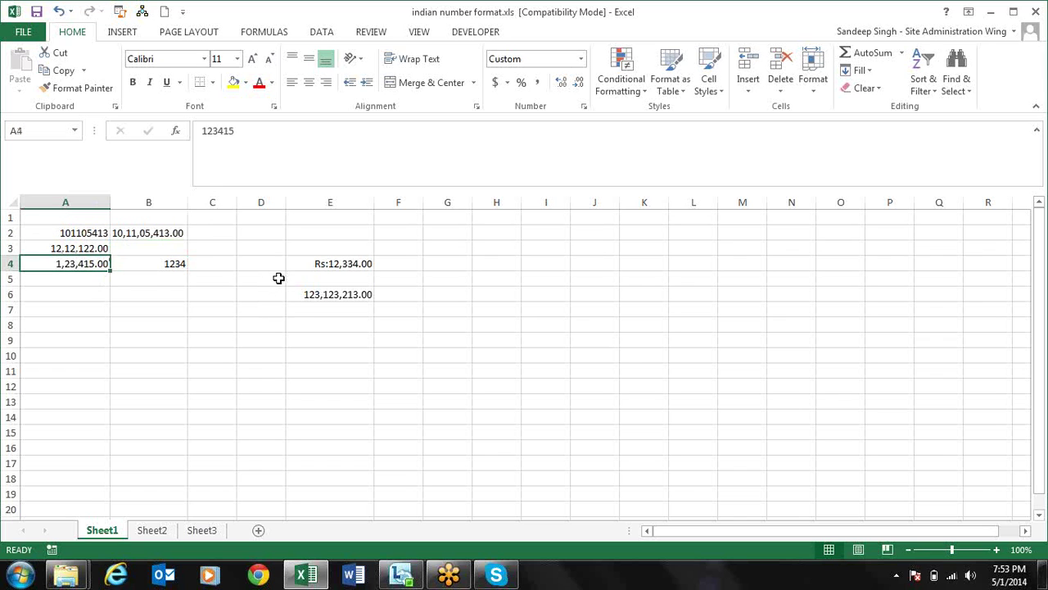
{"action": "key", "text": "Up"}
{"action": "key", "text": "Up"}
{"action": "key", "text": "Right"}
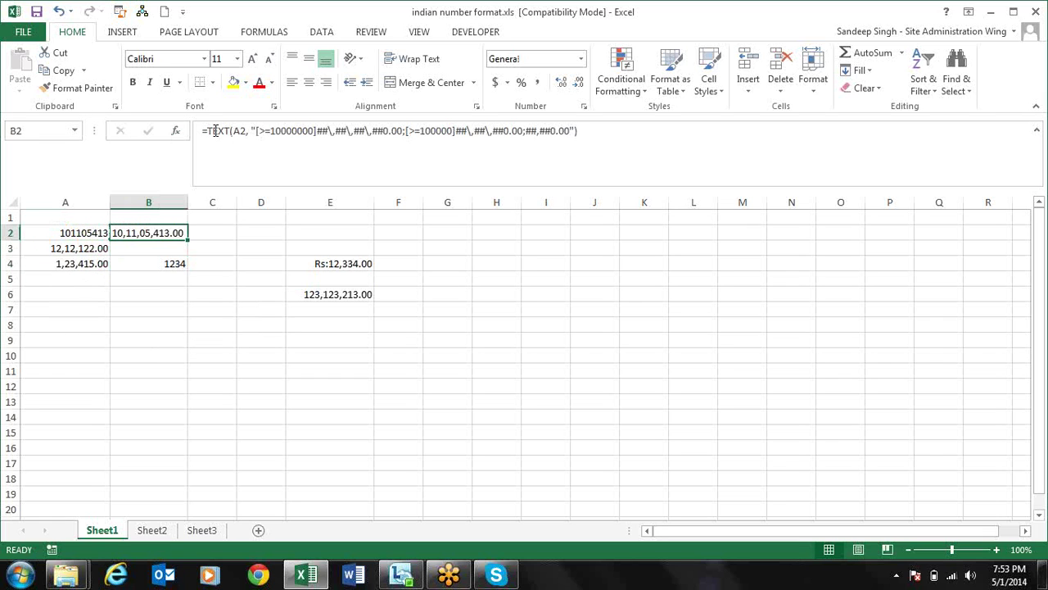
{"action": "left_click", "coordinate": [63, 264]}
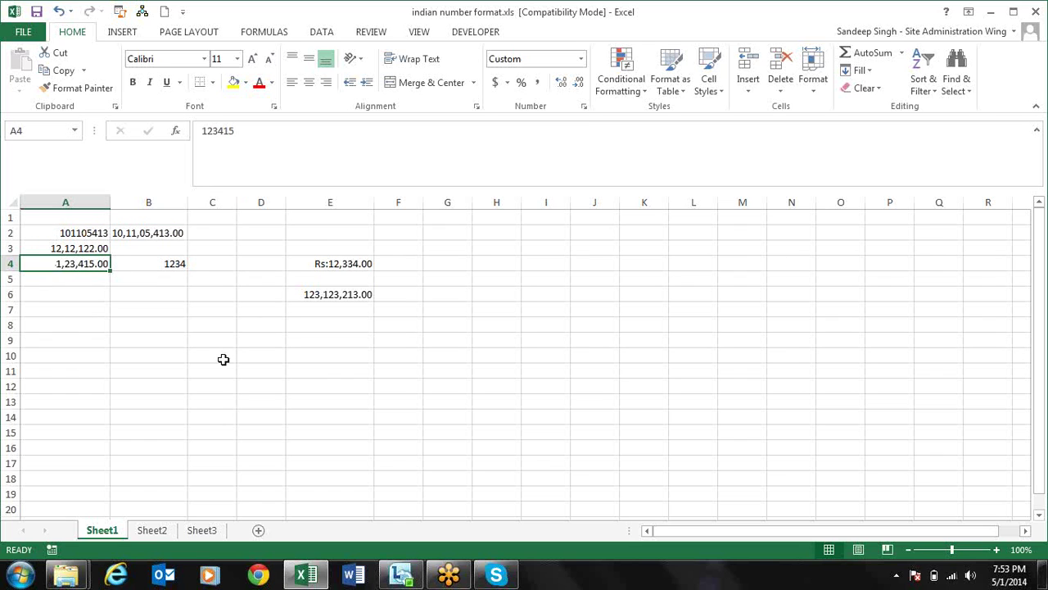
{"action": "key", "text": "ctrl+1"}
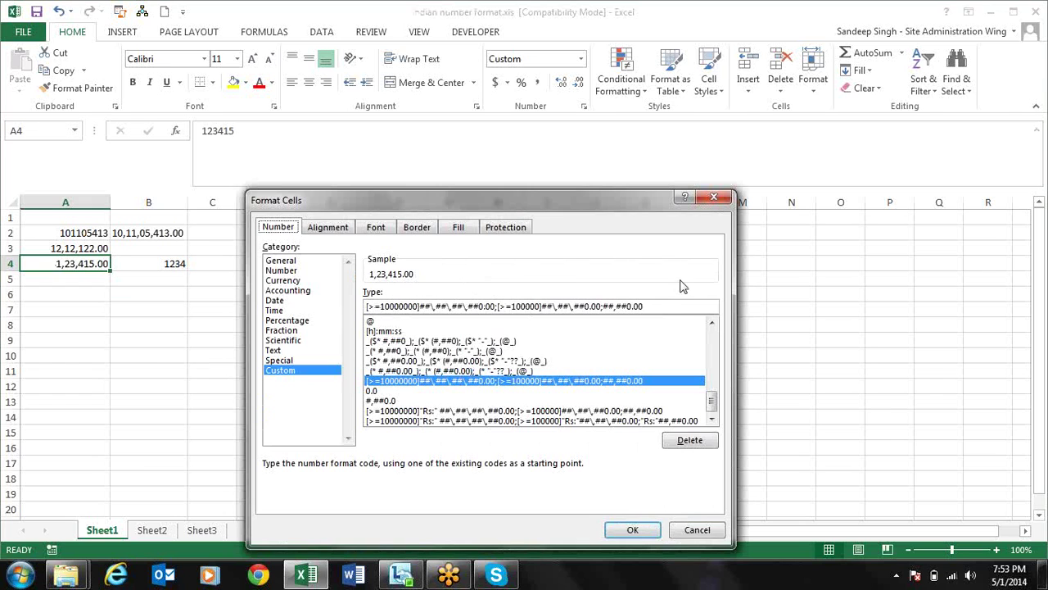
{"action": "left_click", "coordinate": [653, 306]}
{"action": "left_click_drag", "start_coordinate": [651, 304], "coordinate": [325, 305]}
{"action": "key", "text": "ctrl+c"}
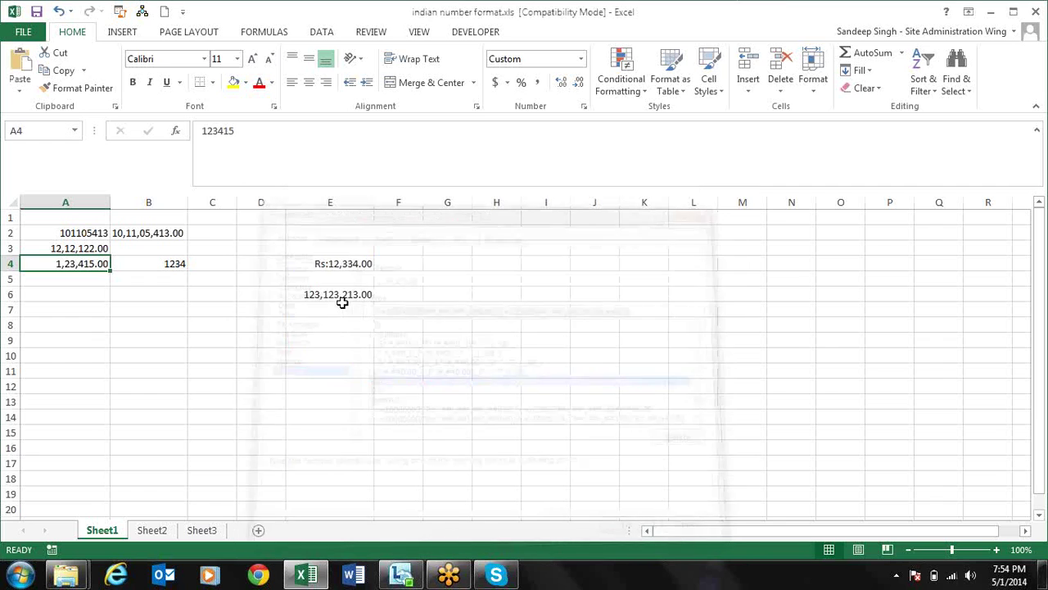
- Paste the lakh/crore number format code as text into E8
{"action": "key", "text": "F2"}
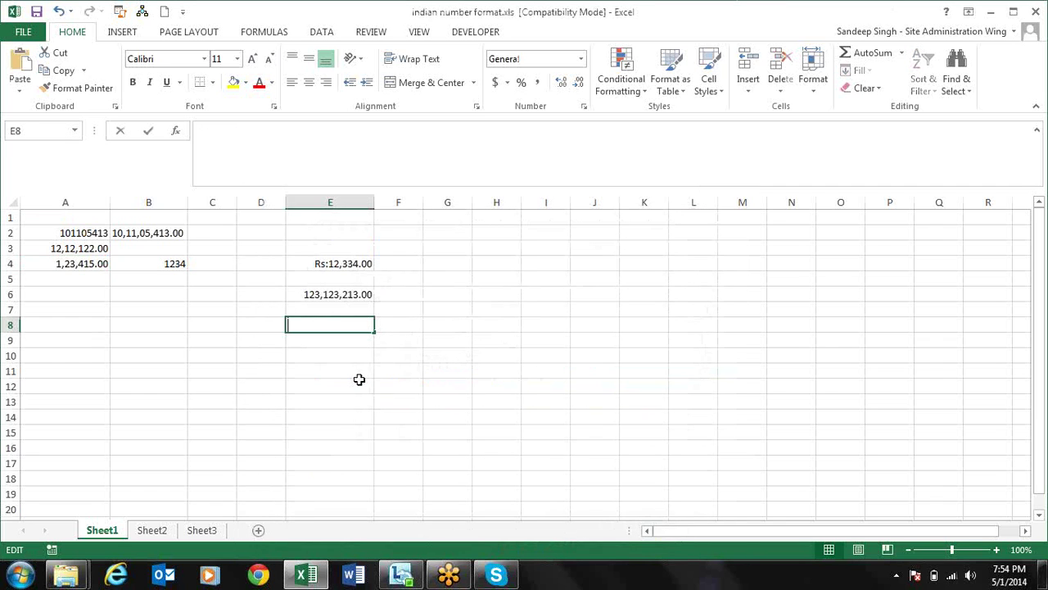
{"action": "key", "text": "ctrl+v"}
{"action": "key", "text": "Return"}
{"action": "key", "text": "Up"}
- Increase E8's font size three steps so the code reads clearly
{"action": "left_click", "coordinate": [253, 59]}
{"action": "left_click", "coordinate": [253, 59]}
{"action": "left_click", "coordinate": [253, 59]}
{"action": "left_click", "coordinate": [253, 59]}
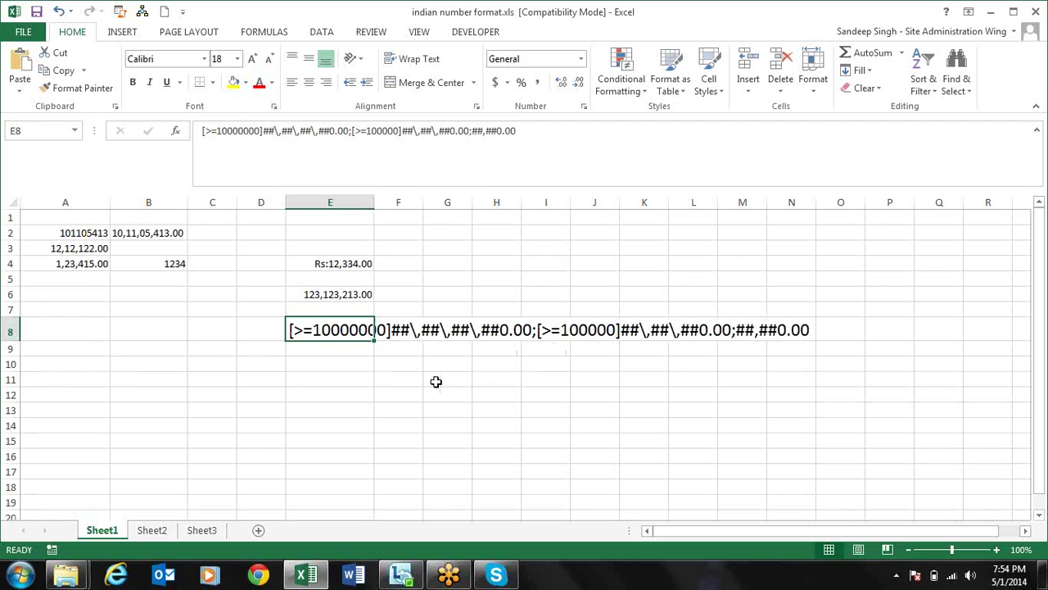
{"action": "key", "text": "Right"}
{"action": "key", "text": "Right"}
{"action": "key", "text": "Right"}
{"action": "key", "text": "Left"}
{"action": "key", "text": "Left"}
{"action": "key", "text": "Left"}
{"action": "key", "text": "Down"}
{"action": "key", "text": "Down"}
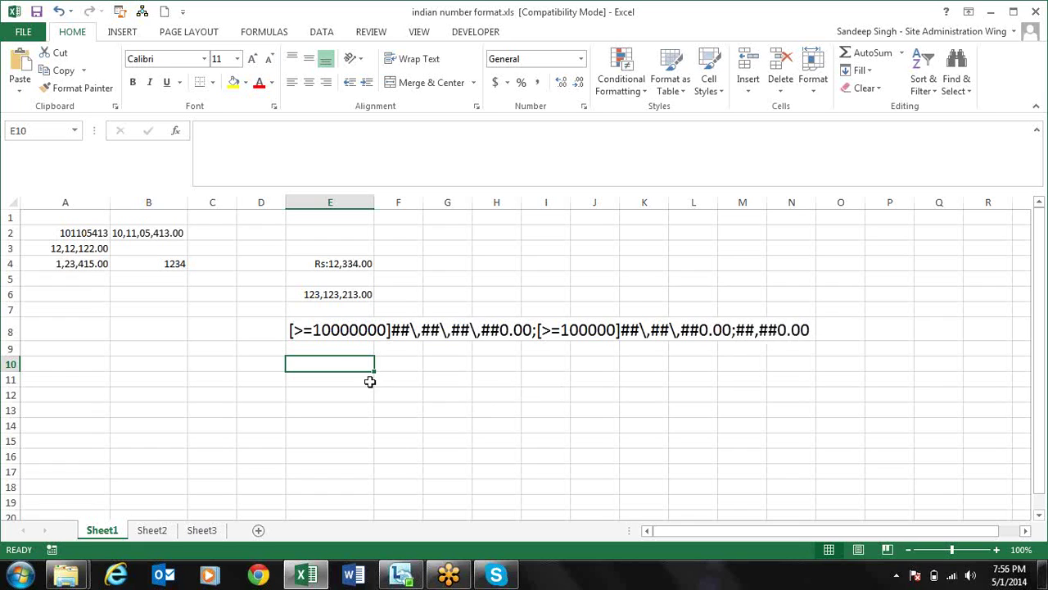
- Select all of E8's format code in the formula bar and snap Excel to the left half
{"action": "left_click", "coordinate": [317, 330]}
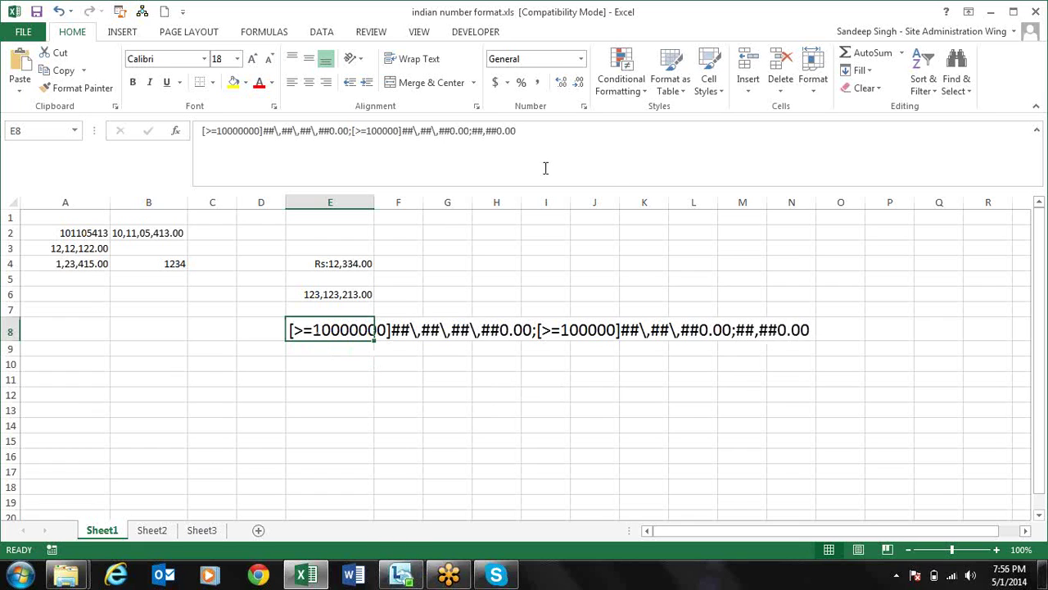
{"action": "left_click_drag", "start_coordinate": [528, 137], "coordinate": [302, 119]}
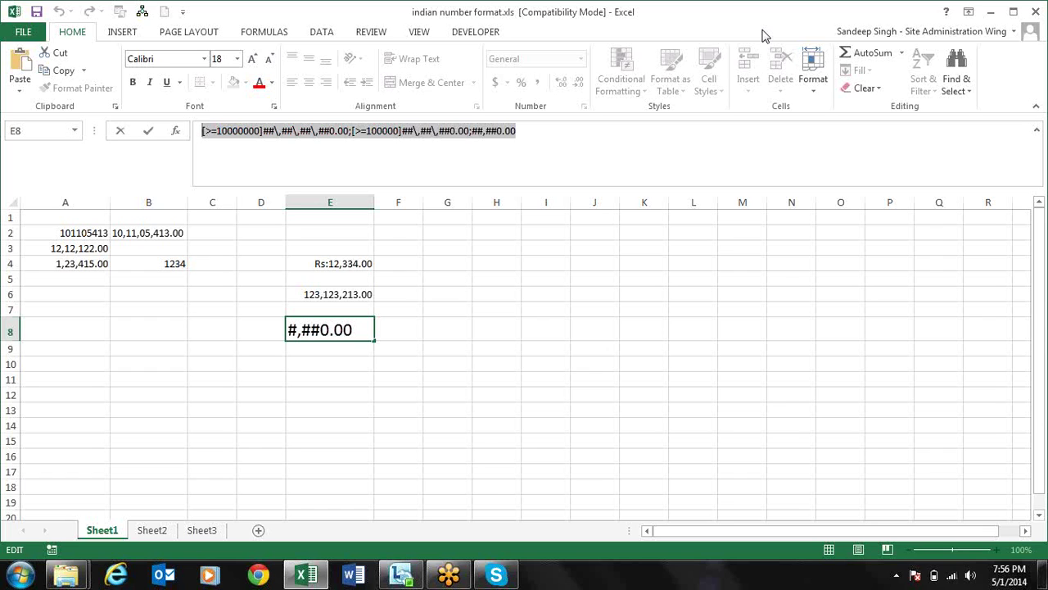
{"action": "key", "text": "super+Left"}
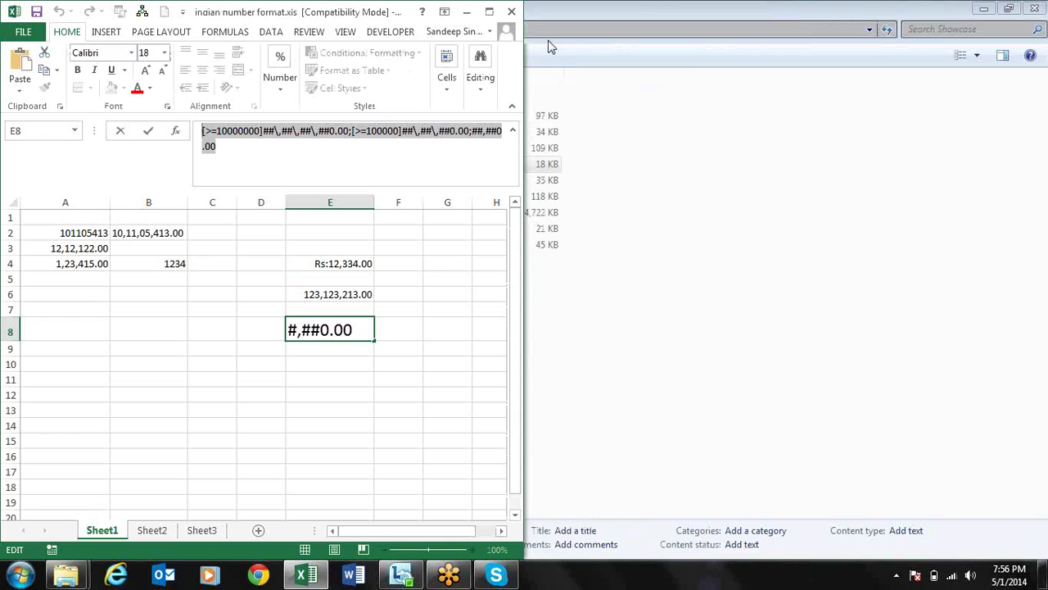
- Close the number-format workbook without saving and start Excel 2007 with a maximized blank workbook
{"action": "left_click", "coordinate": [511, 11]}
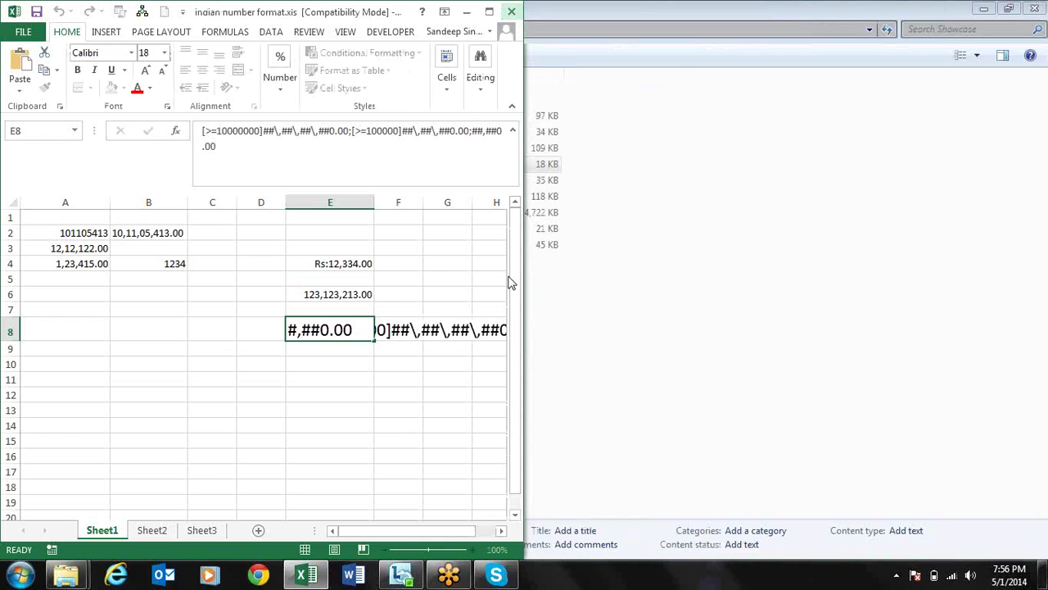
{"action": "left_click", "coordinate": [524, 306]}
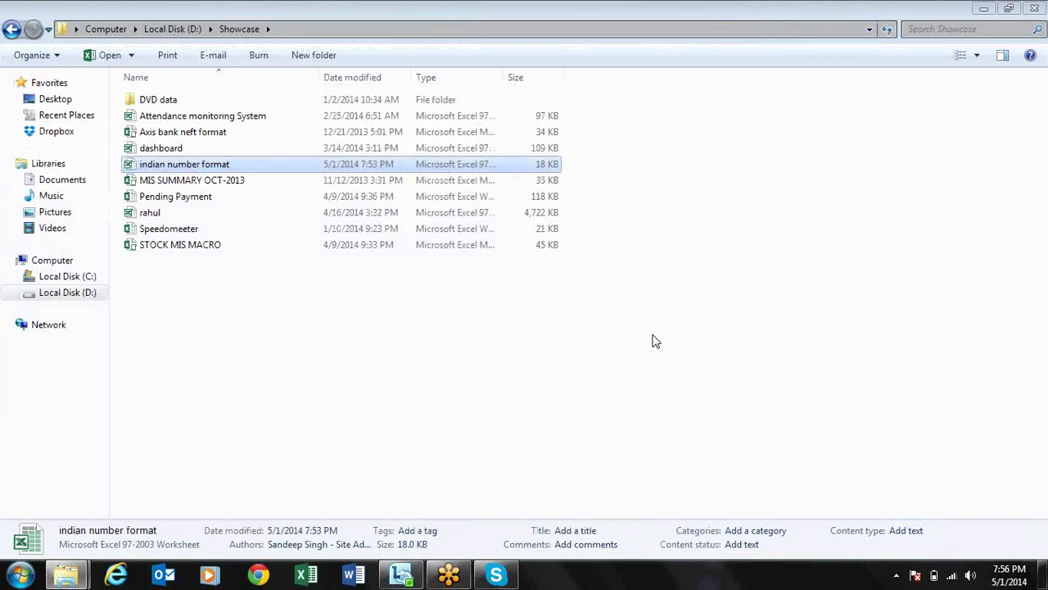
{"action": "left_click", "coordinate": [574, 337]}
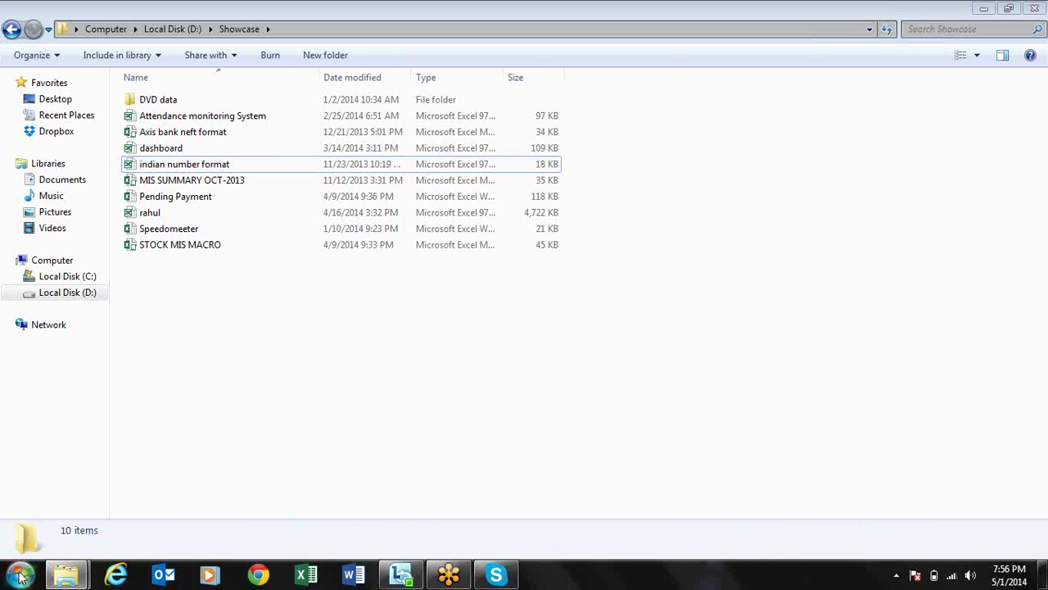
{"action": "left_click", "coordinate": [21, 573]}
{"action": "left_click", "coordinate": [82, 244]}
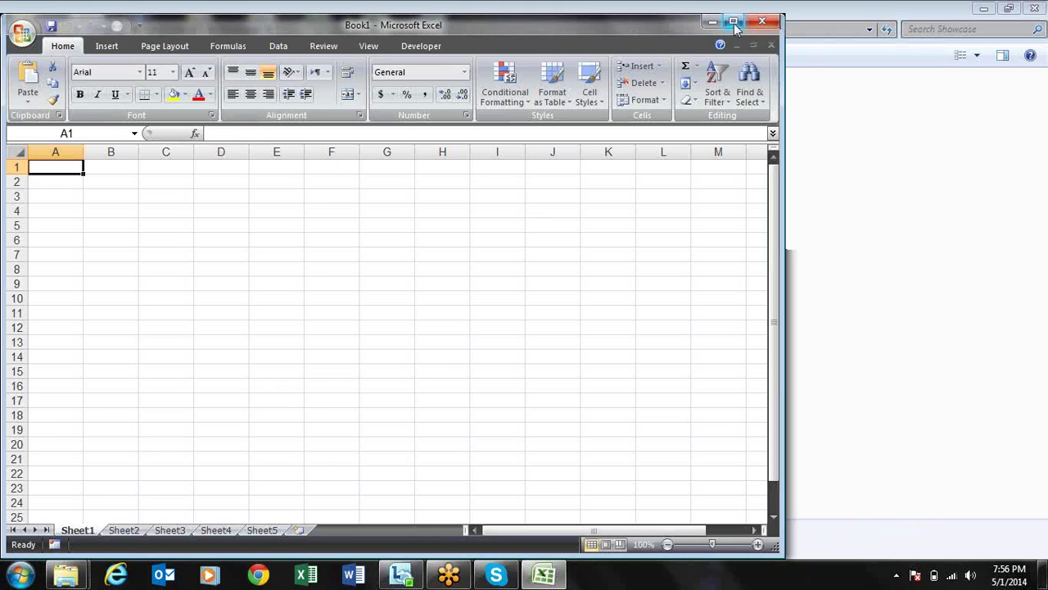
{"action": "left_click", "coordinate": [741, 17]}
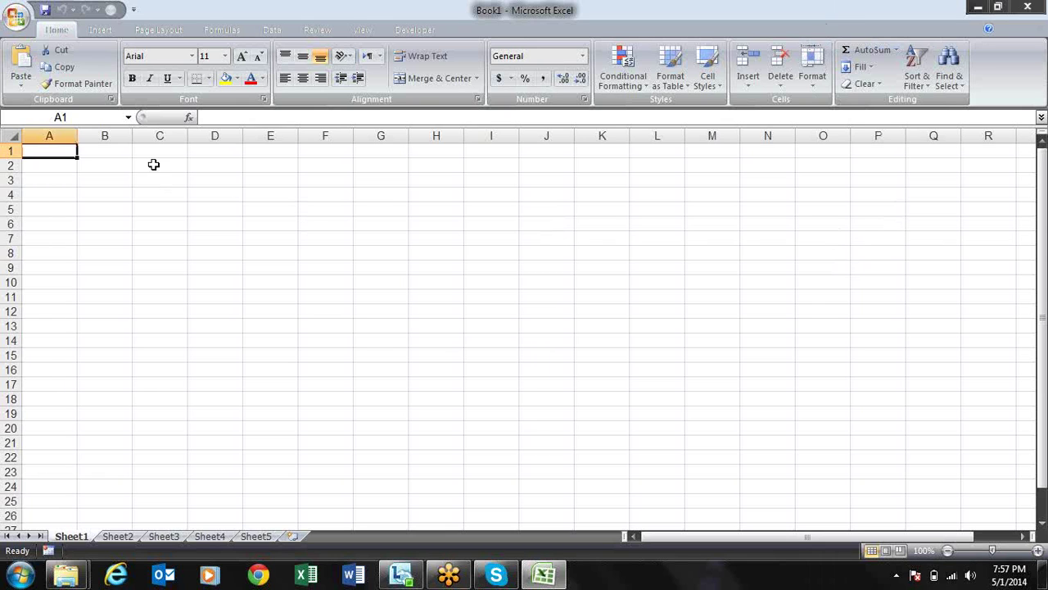
- Review the Formulas tab's Text functions list (LEFT, MID, RIGHT), then dismiss it
{"action": "left_click", "coordinate": [226, 31]}
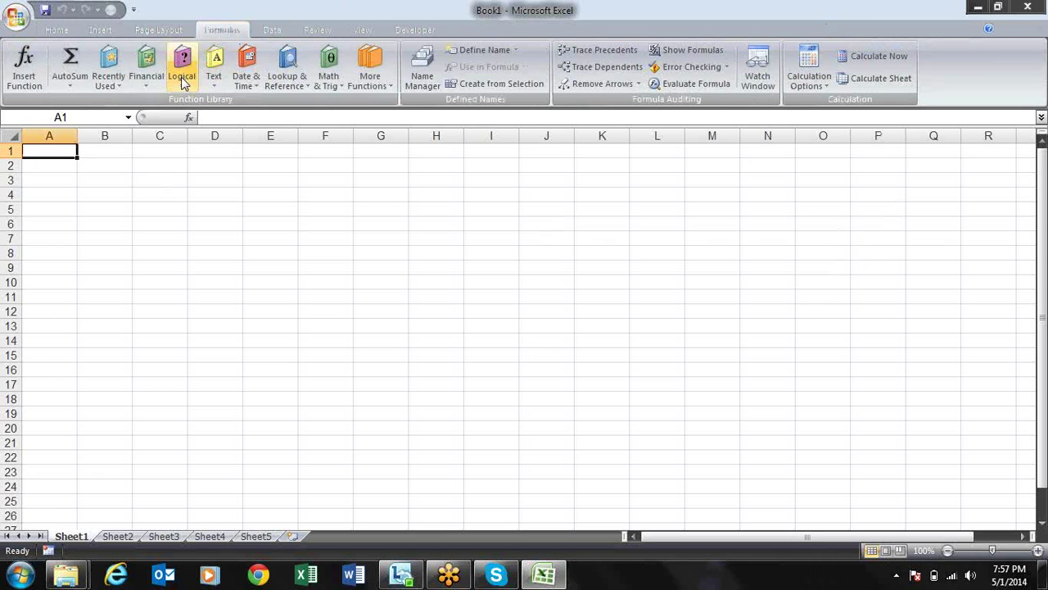
{"action": "left_click", "coordinate": [214, 82]}
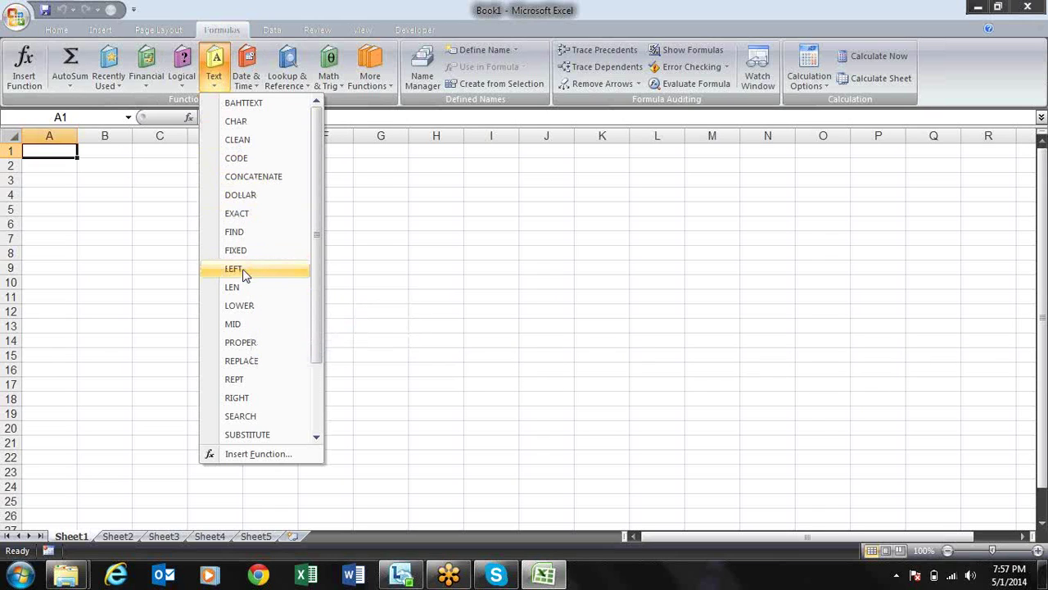
{"action": "left_click", "coordinate": [116, 208]}
{"action": "key", "text": "Right"}
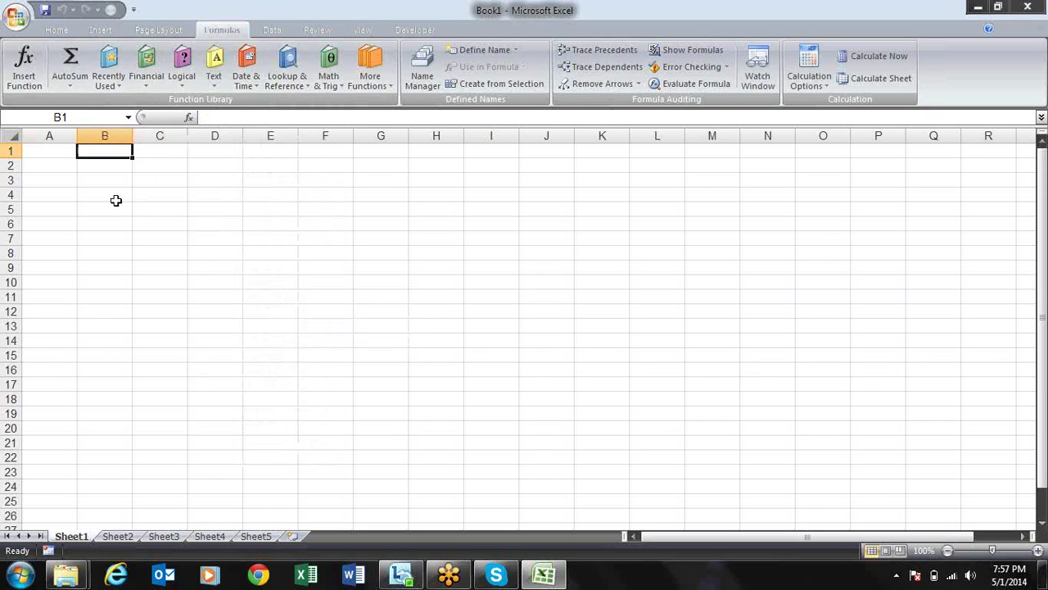
{"action": "key", "text": "Down"}
{"action": "type", "text": "sandee"}
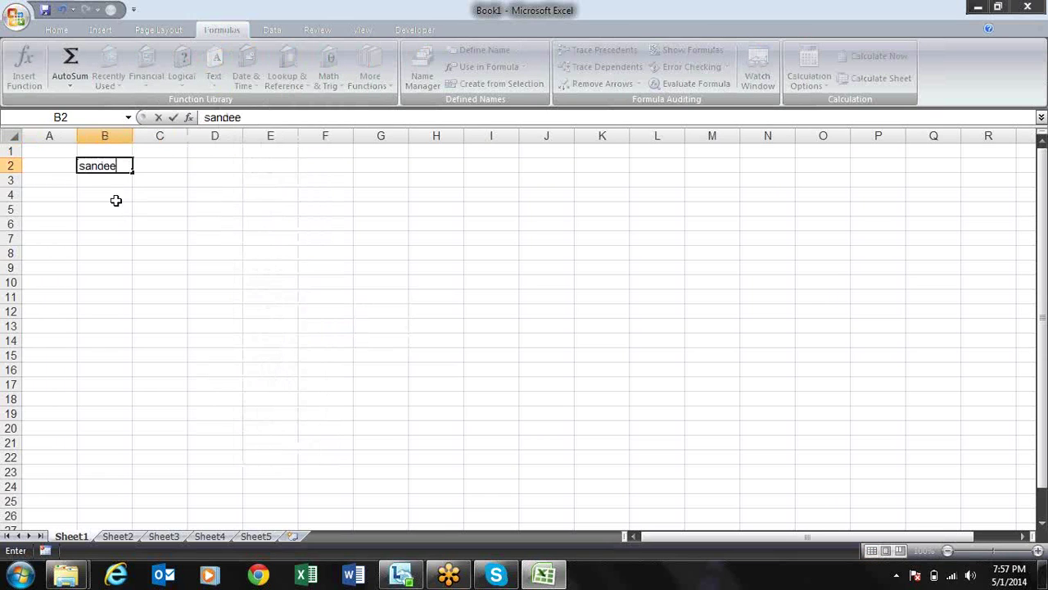
{"action": "type", "text": "p"}
{"action": "key", "text": "Tab"}
{"action": "type", "text": "=k"}
{"action": "key", "text": "BackSpace"}
{"action": "type", "text": "len"}
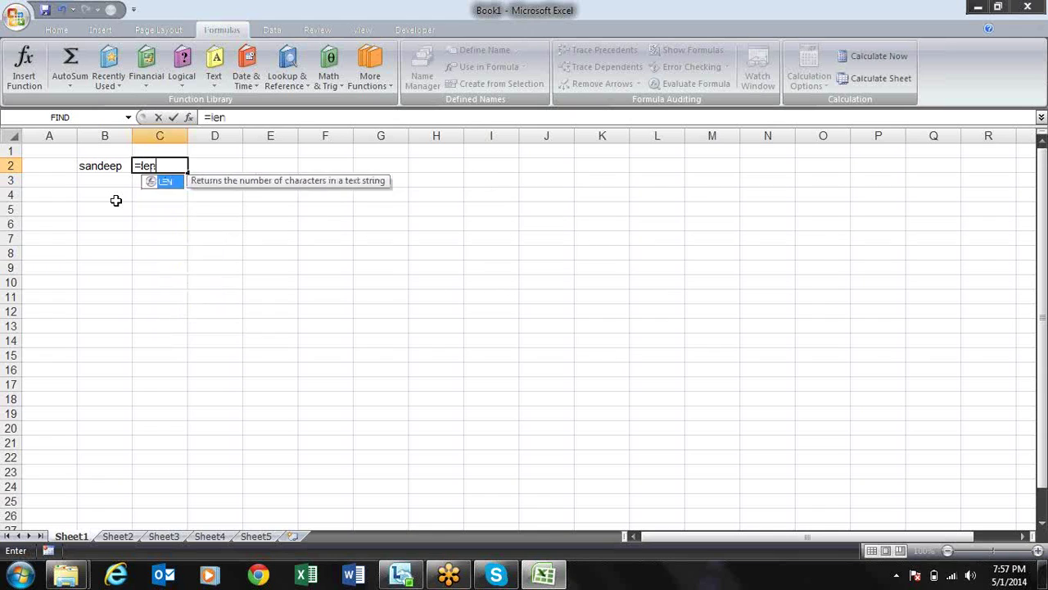
{"action": "key", "text": "Tab"}
{"action": "left_click", "coordinate": [108, 168]}
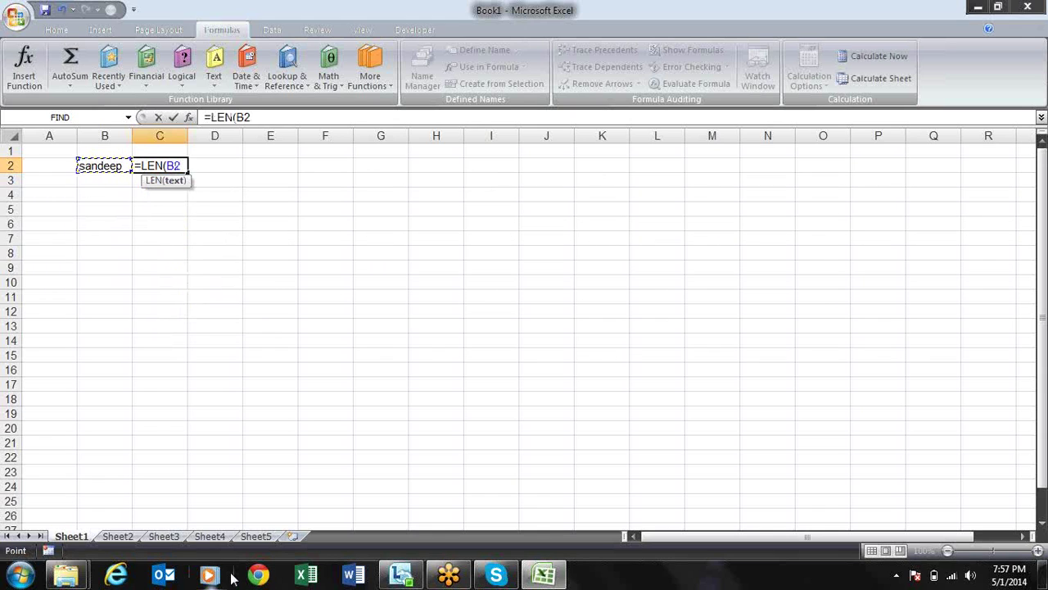
{"action": "type", "text": ")"}
{"action": "key", "text": "Return"}
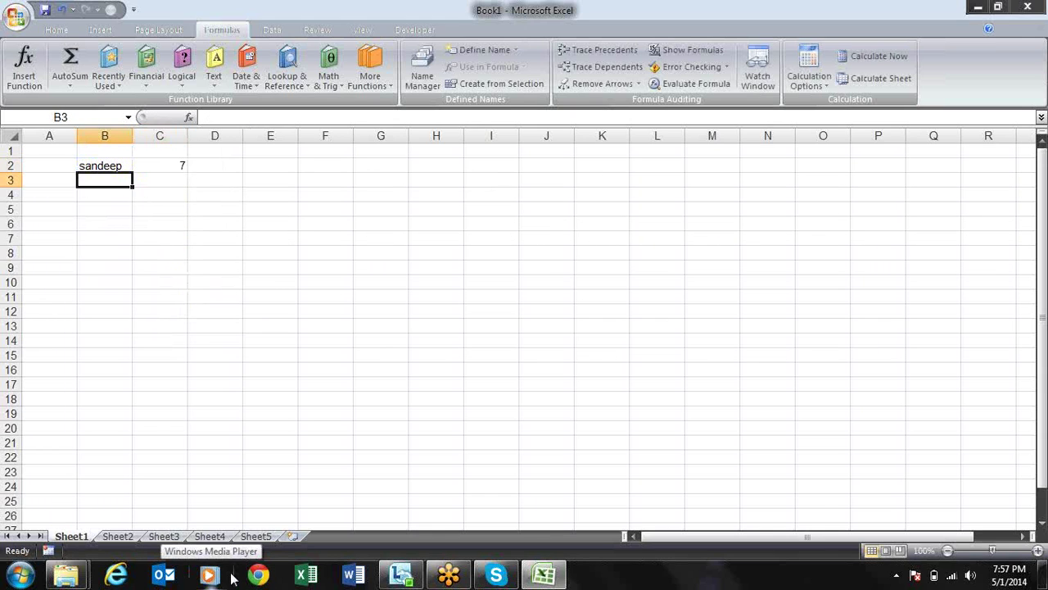
{"action": "key", "text": "Up"}
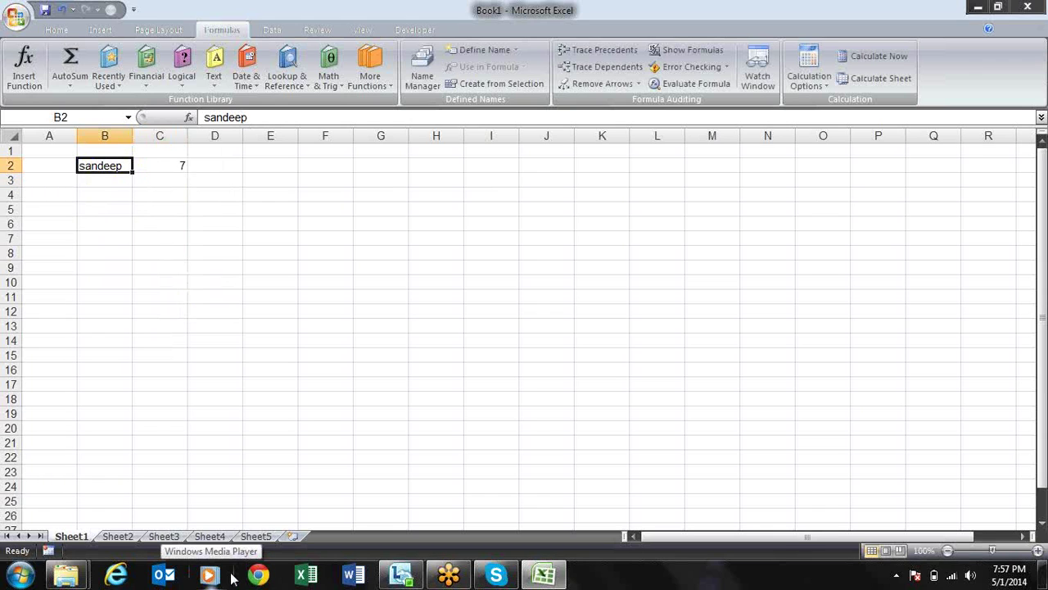
{"action": "key", "text": "F2"}
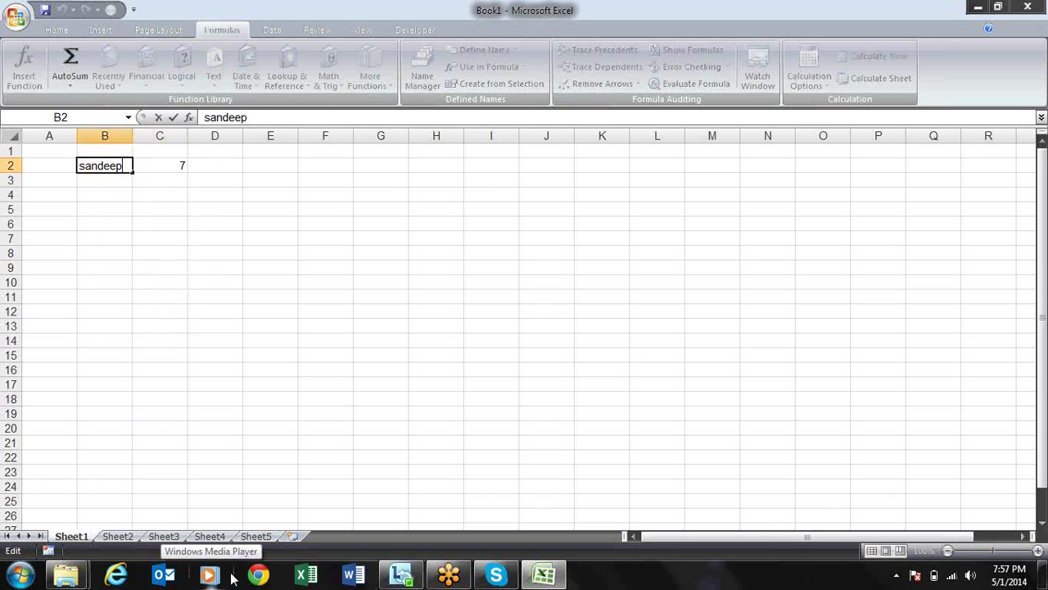
{"action": "type", "text": "sdfdsf"}
{"action": "key", "text": "Return"}
{"action": "key", "text": "Up"}
{"action": "key", "text": "Right"}
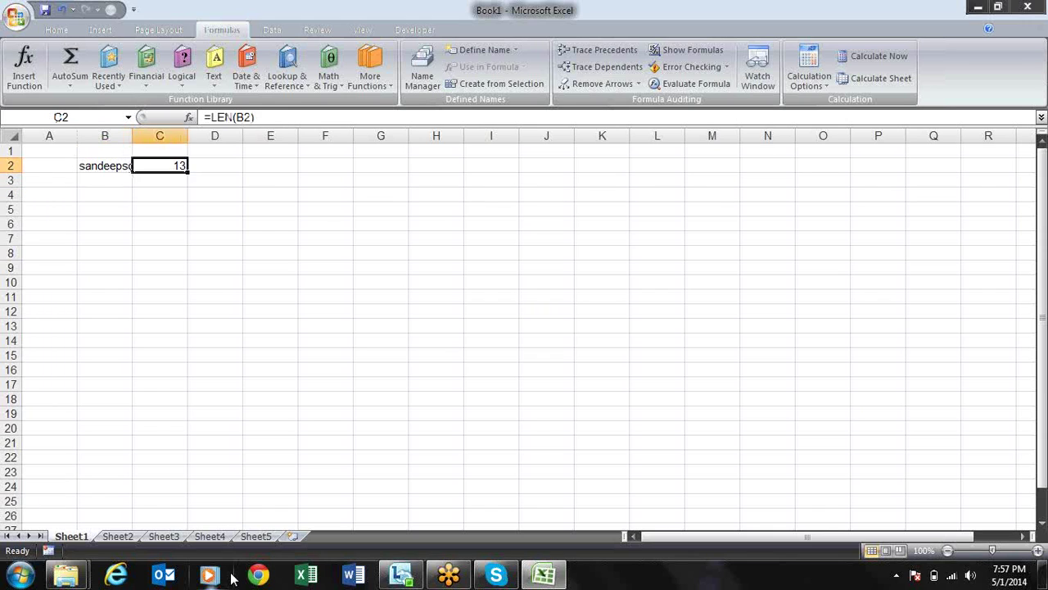
{"action": "key", "text": "Left"}
{"action": "key", "text": "shift+Right"}
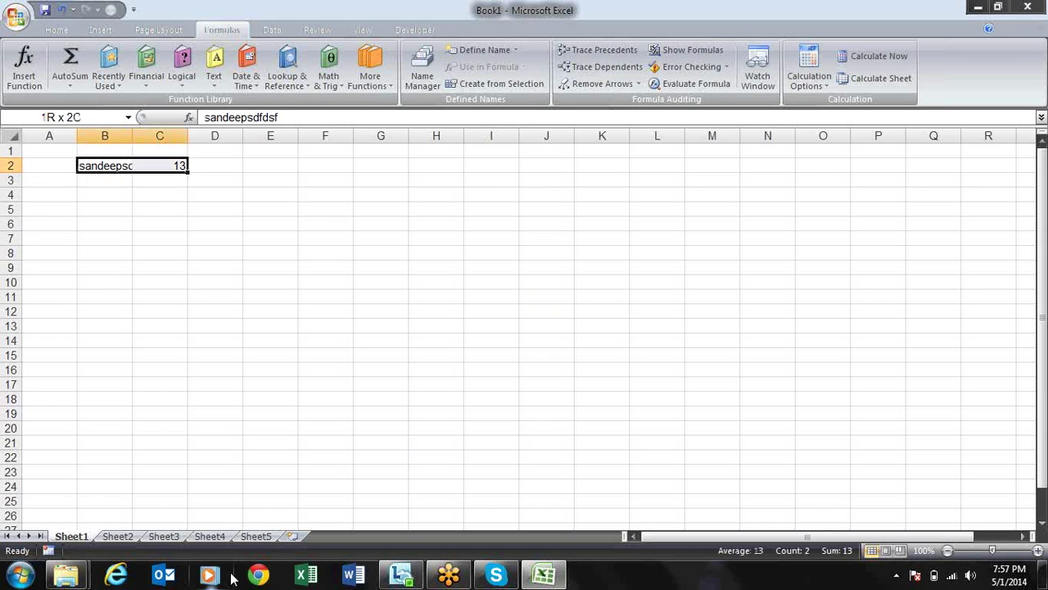
{"action": "key", "text": "Delete"}
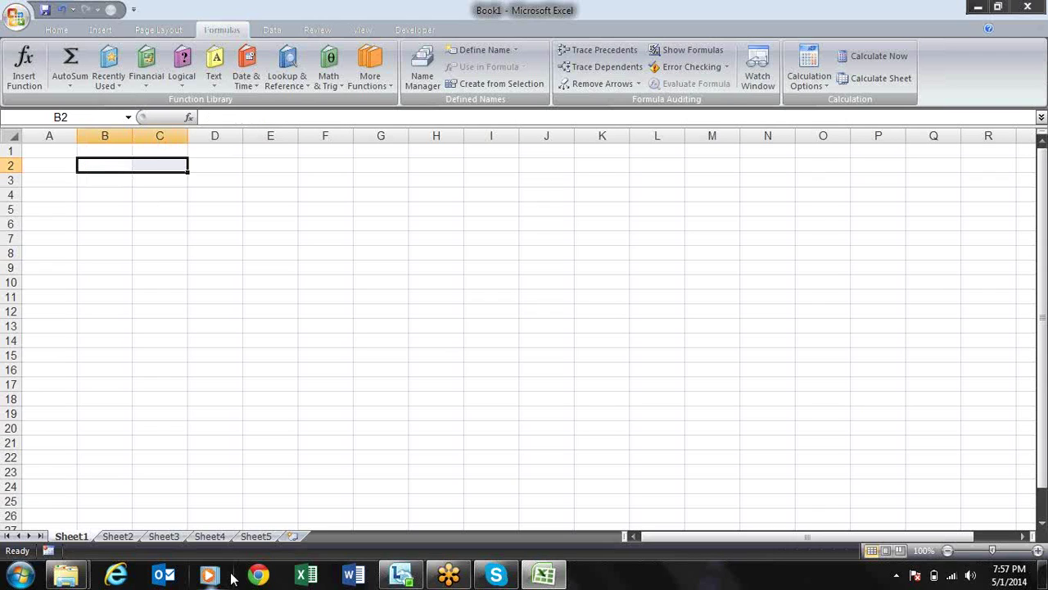
{"action": "key", "text": "Down"}
{"action": "key", "text": "Down"}
{"action": "key", "text": "Up"}
{"action": "key", "text": "Up"}
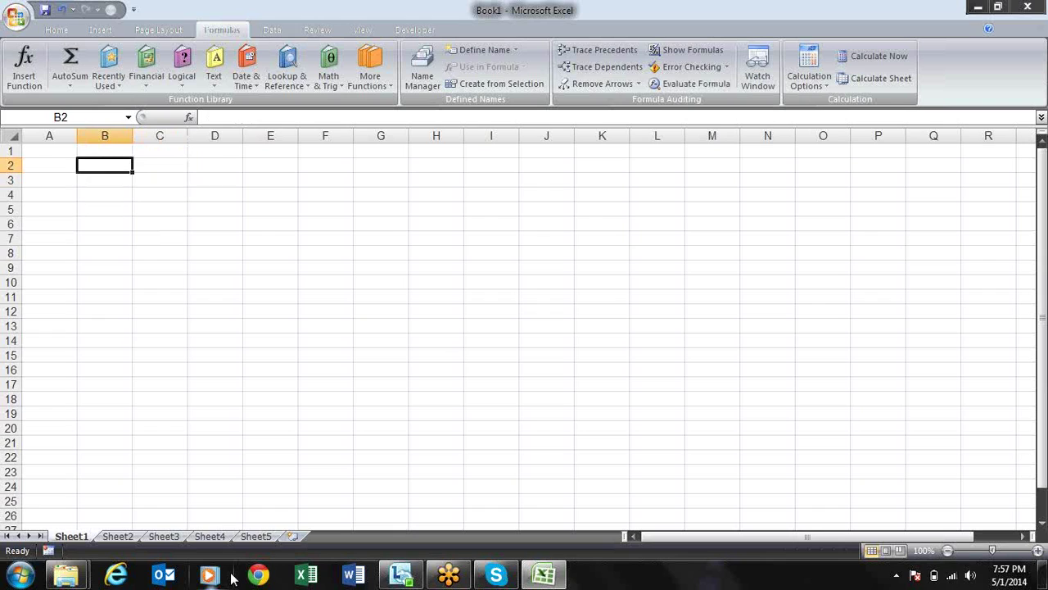
{"action": "key", "text": "Right"}
{"action": "key", "text": "Right"}
{"action": "key", "text": "Left"}
{"action": "key", "text": "Left"}
{"action": "key", "text": "Left"}
{"action": "key", "text": "Right"}
{"action": "key", "text": "Right"}
{"action": "key", "text": "Right"}
{"action": "key", "text": "Left"}
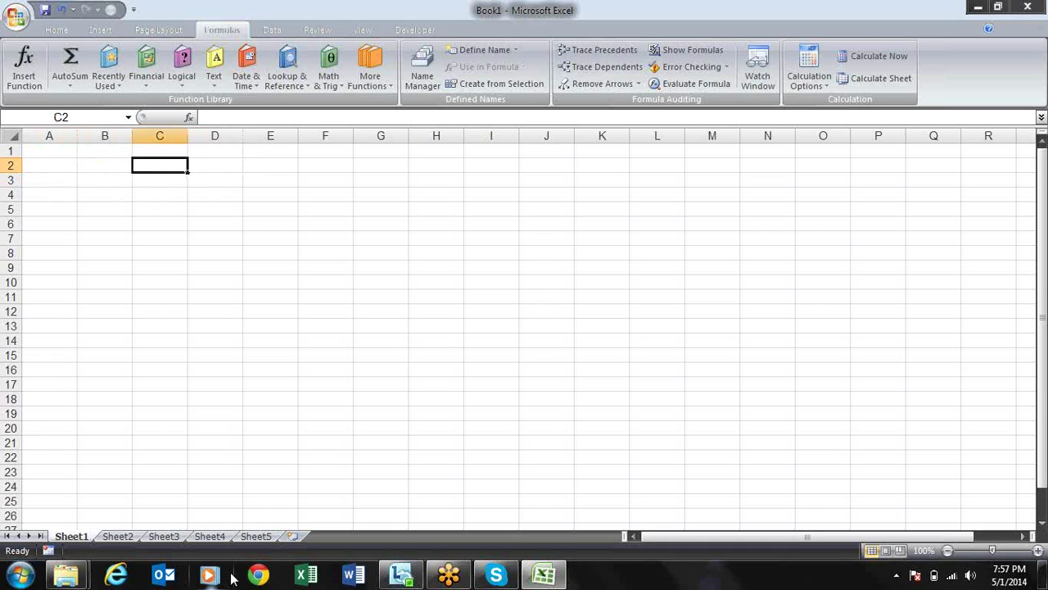
{"action": "left_click_drag", "start_coordinate": [187, 136], "coordinate": [329, 152]}
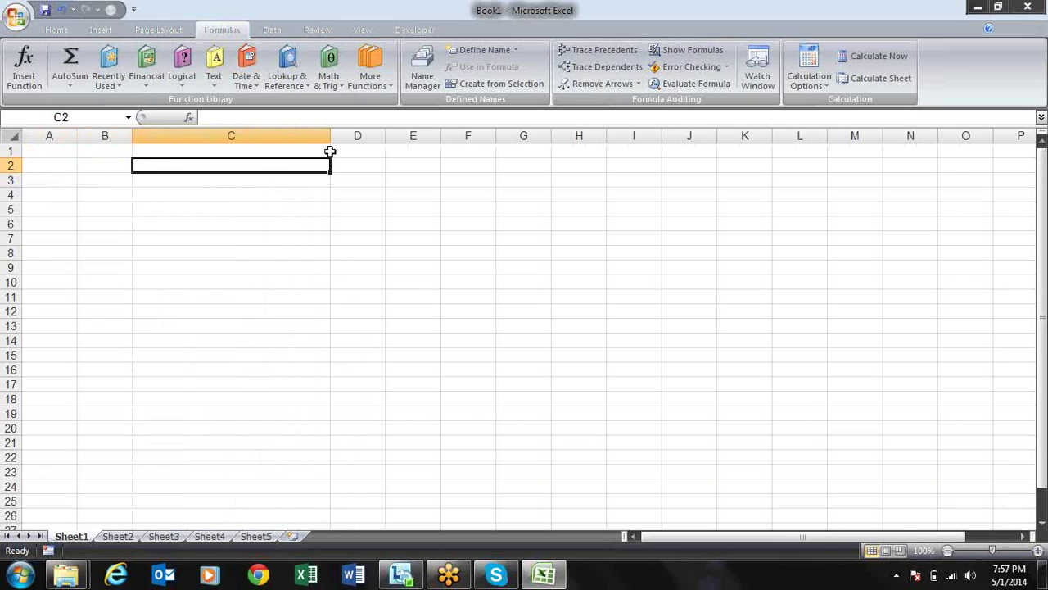
{"action": "key", "text": "Return"}
- Add headings Fisrt Name, Mid Name, Last Name in D1:F1 and autofit those columns
{"action": "key", "text": "Up"}
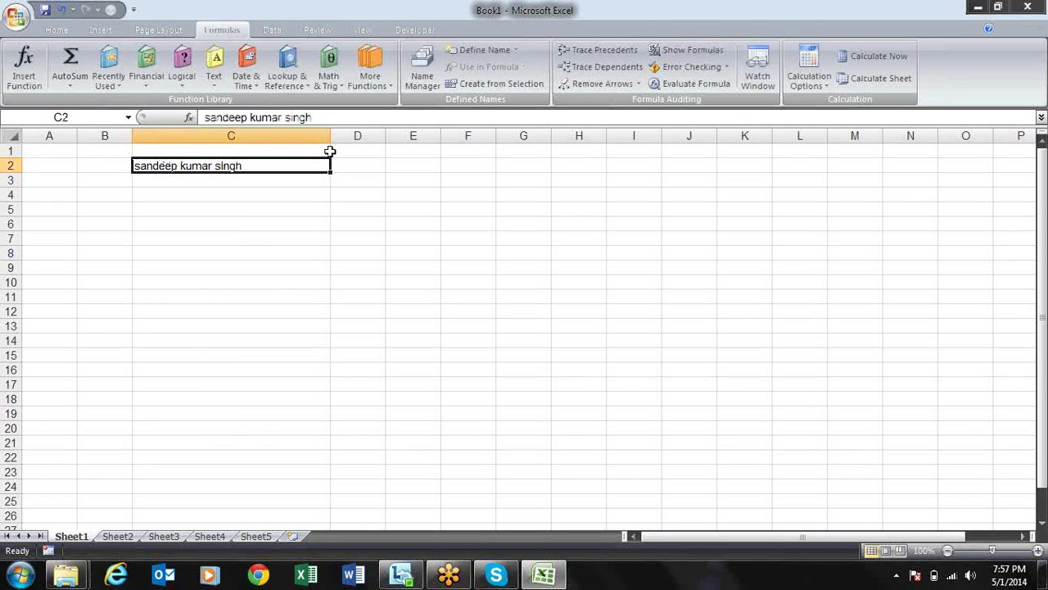
{"action": "left_click", "coordinate": [331, 152]}
{"action": "type", "text": "Fisrt Name"}
{"action": "key", "text": "Tab"}
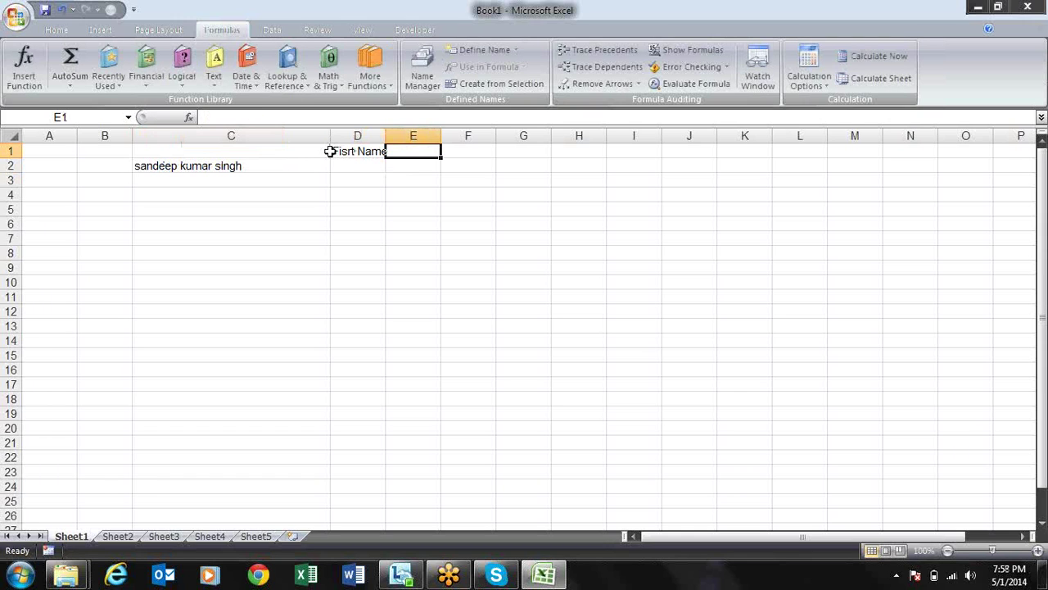
{"action": "type", "text": "Mid Name"}
{"action": "key", "text": "Tab"}
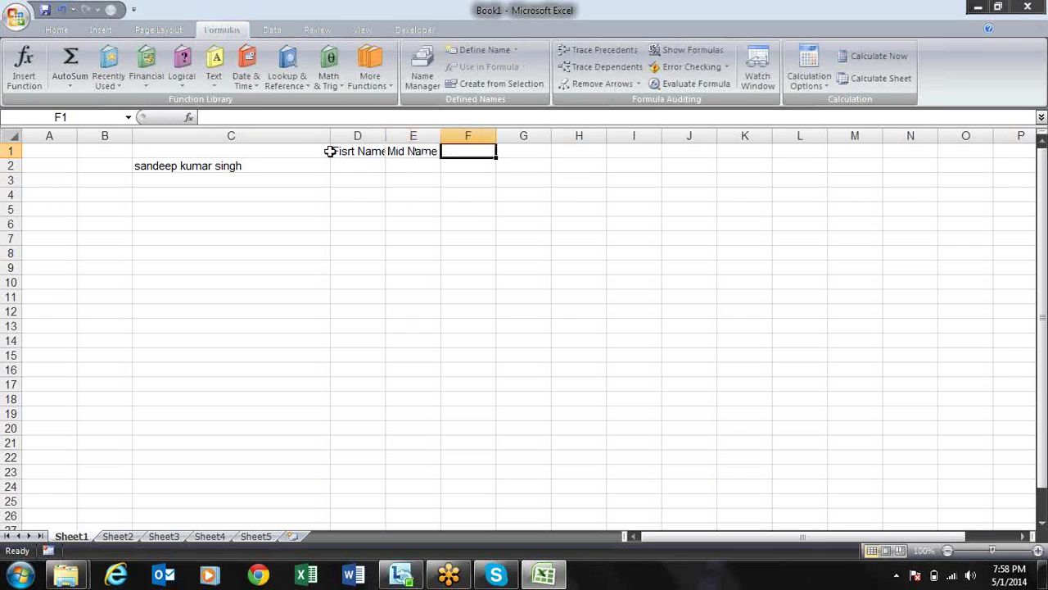
{"action": "type", "text": "Last Name"}
{"action": "key", "text": "Return"}
{"action": "mouse_move", "coordinate": [357, 135]}
{"action": "left_mouse_down"}
{"action": "mouse_move", "coordinate": [500, 120]}
{"action": "mouse_move", "coordinate": [494, 135]}
{"action": "left_mouse_up"}
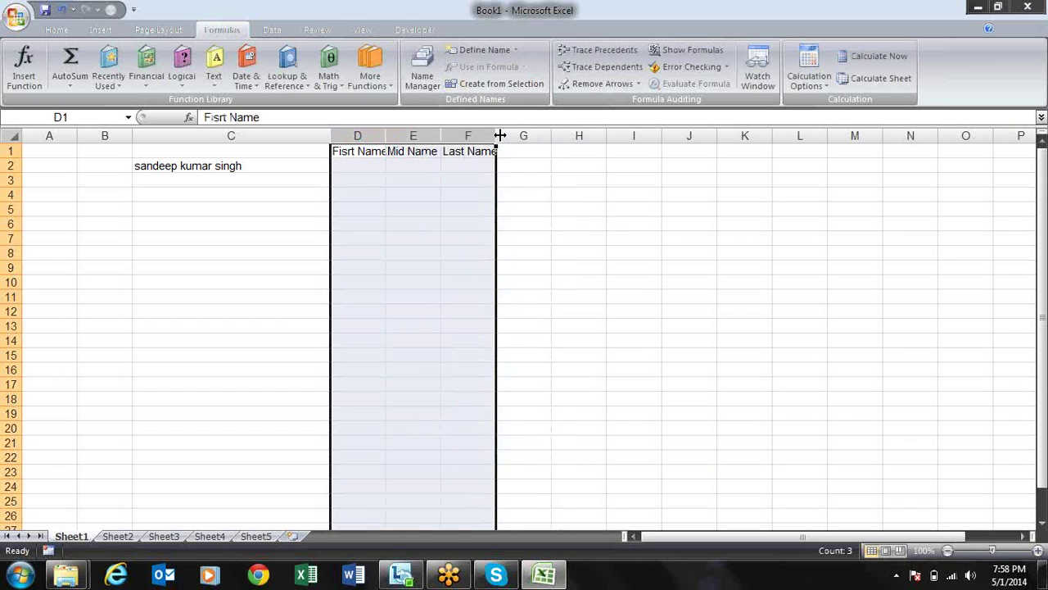
{"action": "double_click", "coordinate": [498, 135]}
- Enter =LEFT(C2,7) in D2 to extract the first name sandeep
{"action": "left_click", "coordinate": [366, 168]}
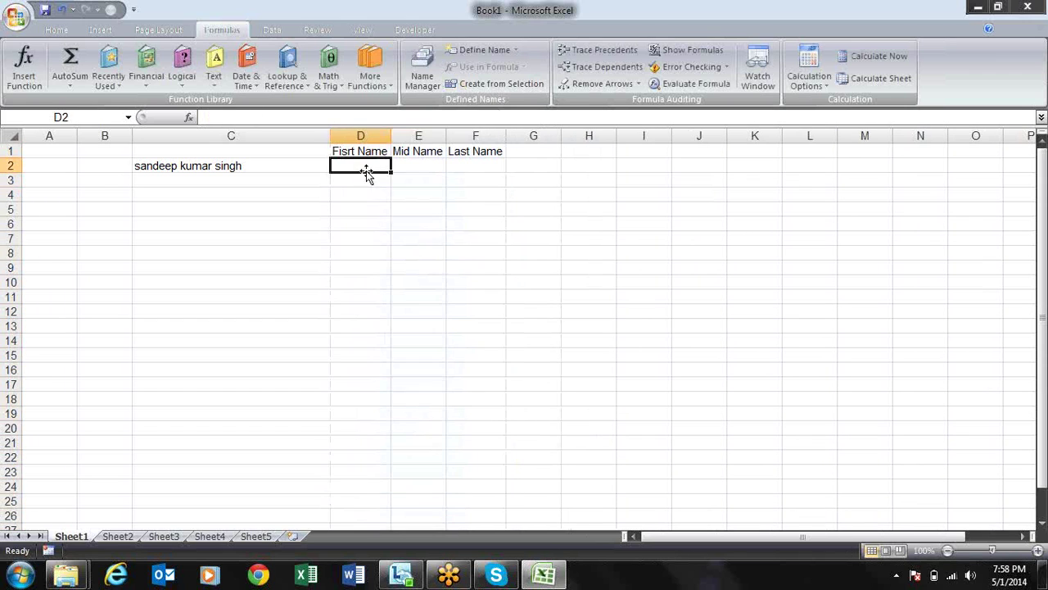
{"action": "type", "text": "=lef"}
{"action": "key", "text": "Tab"}
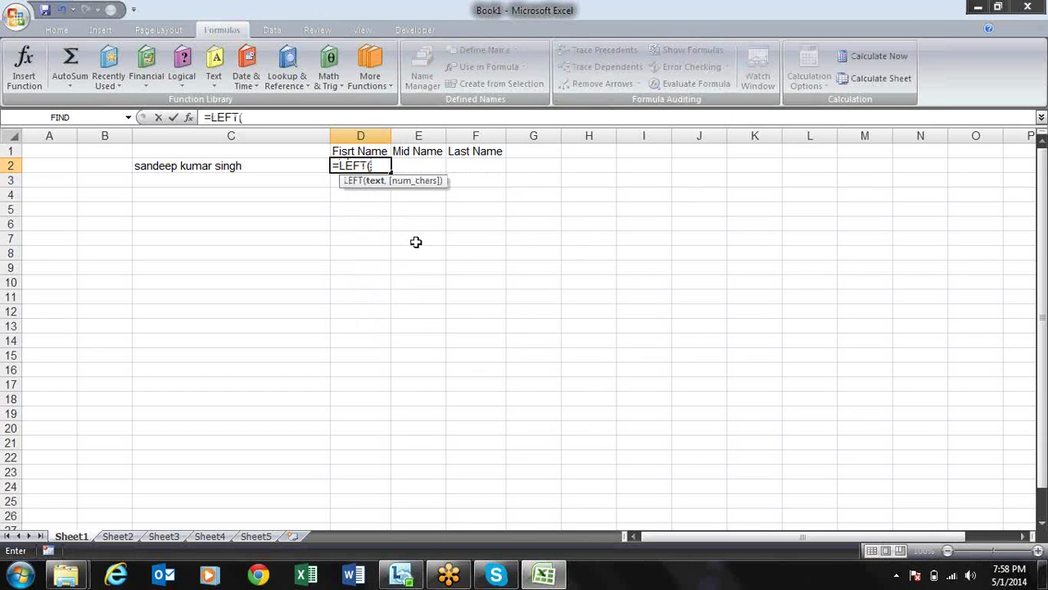
{"action": "left_click", "coordinate": [236, 172]}
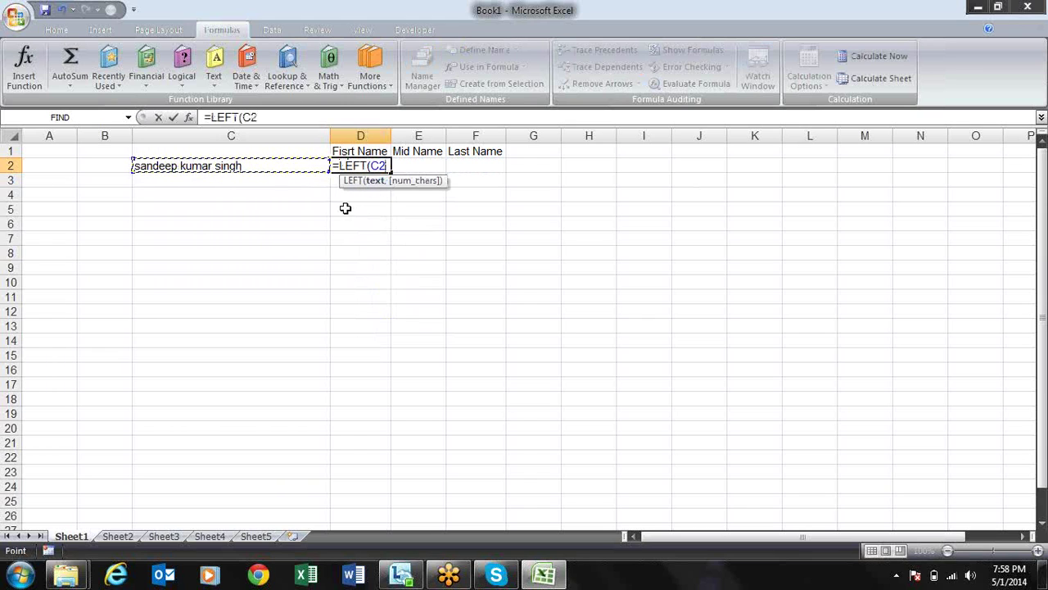
{"action": "type", "text": ","}
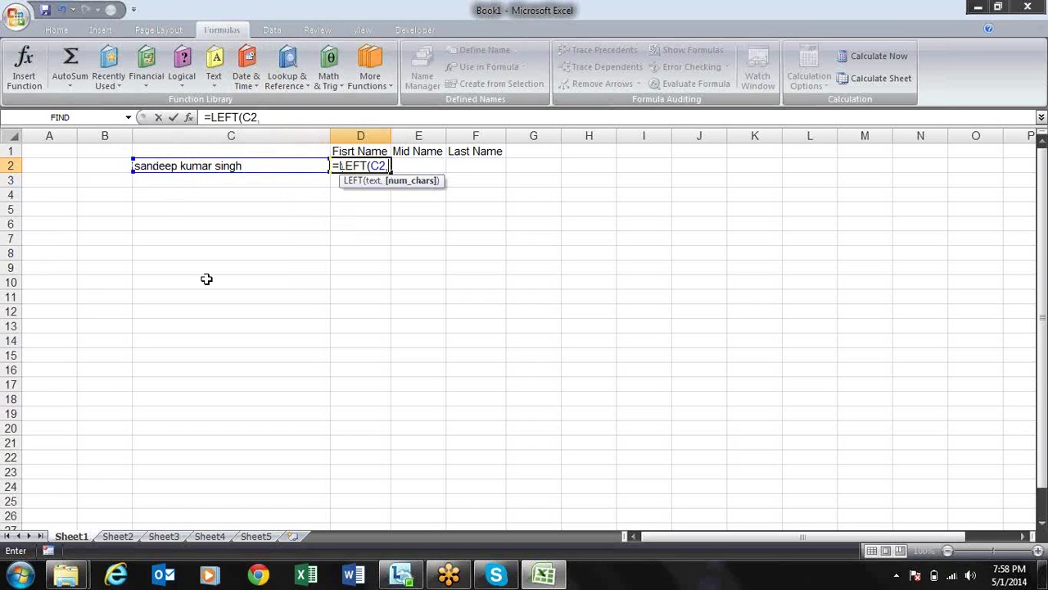
{"action": "type", "text": "7"}
{"action": "key", "text": "Return"}
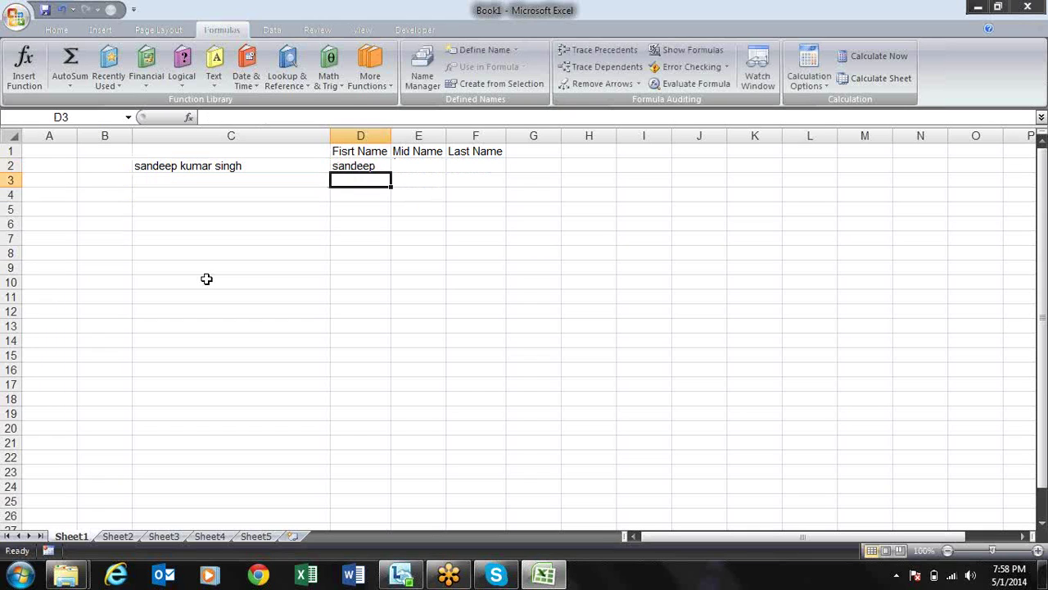
- Retype the D2 first-name formula as =LEFT(C2,7) and commit it again
{"action": "key", "text": "Up"}
{"action": "type", "text": "="}
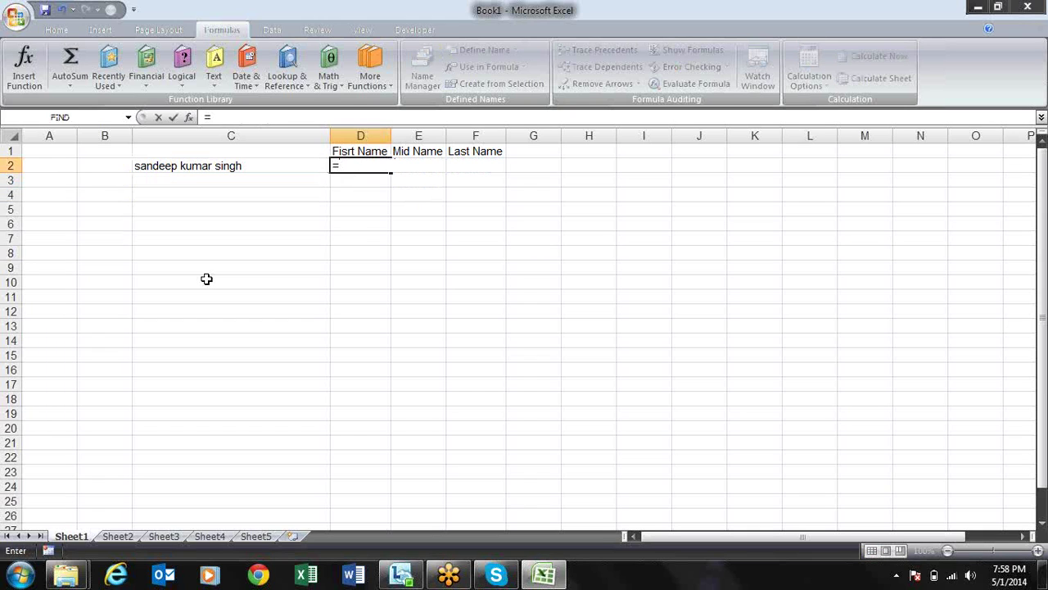
{"action": "type", "text": "lef"}
{"action": "key", "text": "Tab"}
{"action": "left_click", "coordinate": [258, 166]}
{"action": "type", "text": ","}
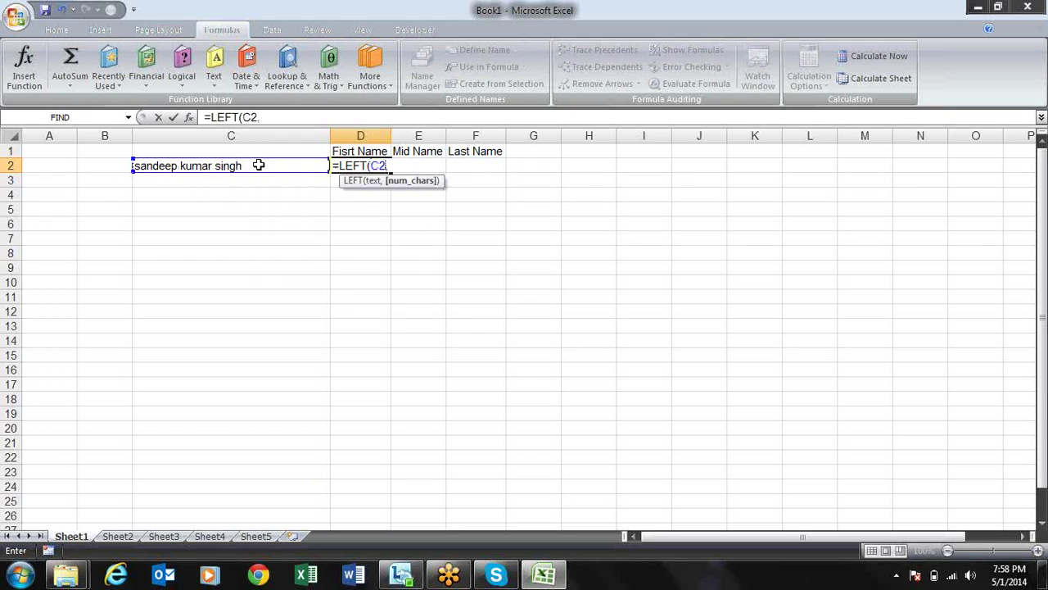
{"action": "type", "text": "7"}
{"action": "key", "text": "Return"}
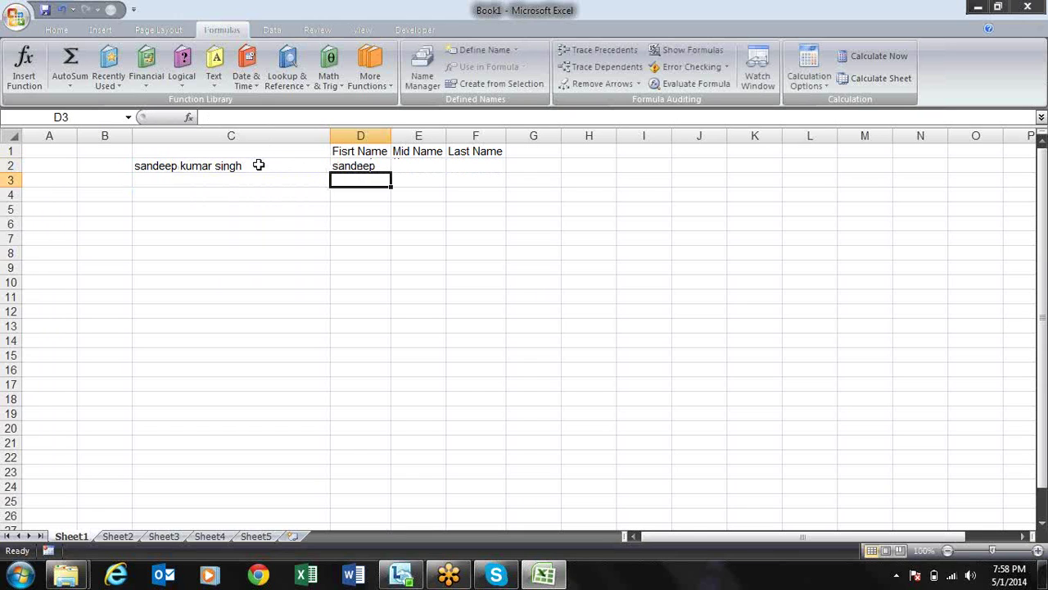
- Move to F2 and begin a =RIGHT( formula for the last name
{"action": "key", "text": "Left"}
{"action": "key", "text": "Left"}
{"action": "key", "text": "Up"}
{"action": "key", "text": "Right"}
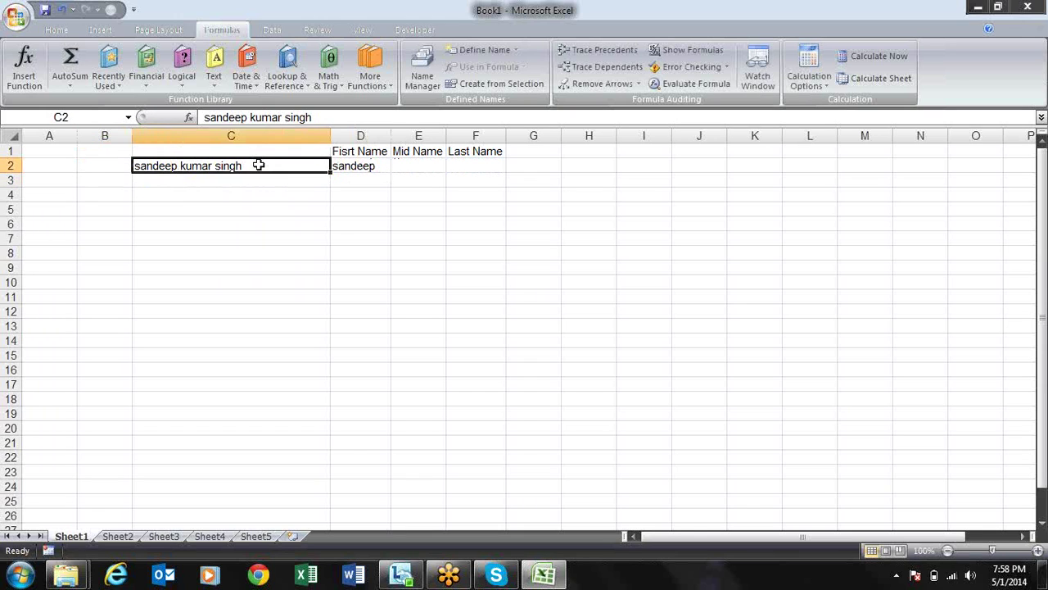
{"action": "key", "text": "Right"}
{"action": "key", "text": "Right"}
{"action": "key", "text": "Right"}
{"action": "type", "text": "=ri"}
{"action": "key", "text": "Tab"}
{"action": "left_click", "coordinate": [197, 167]}
{"action": "type", "text": ","}
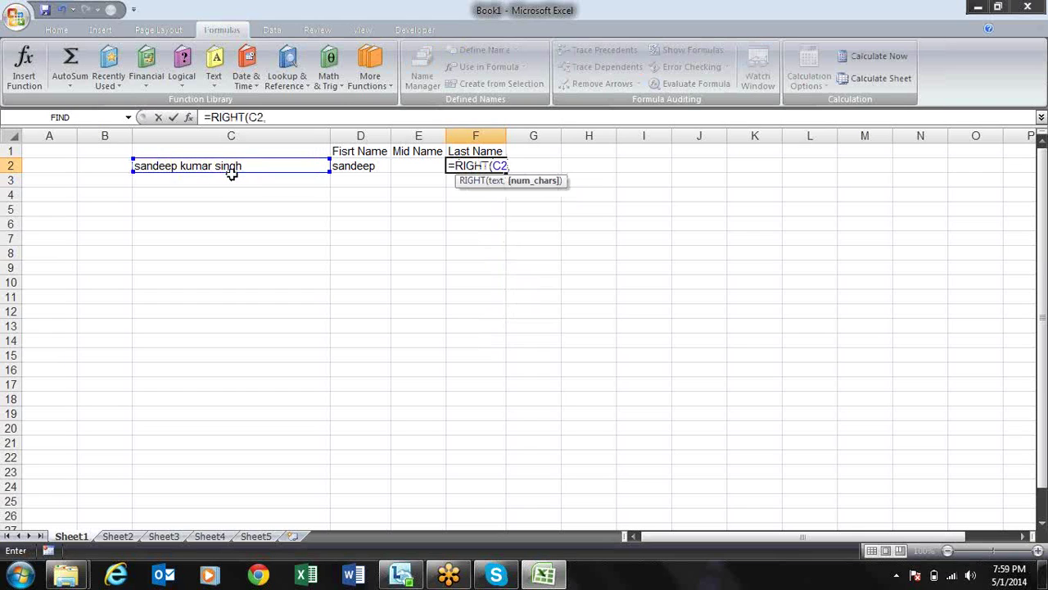
{"action": "type", "text": "5)"}
{"action": "key", "text": "Return"}
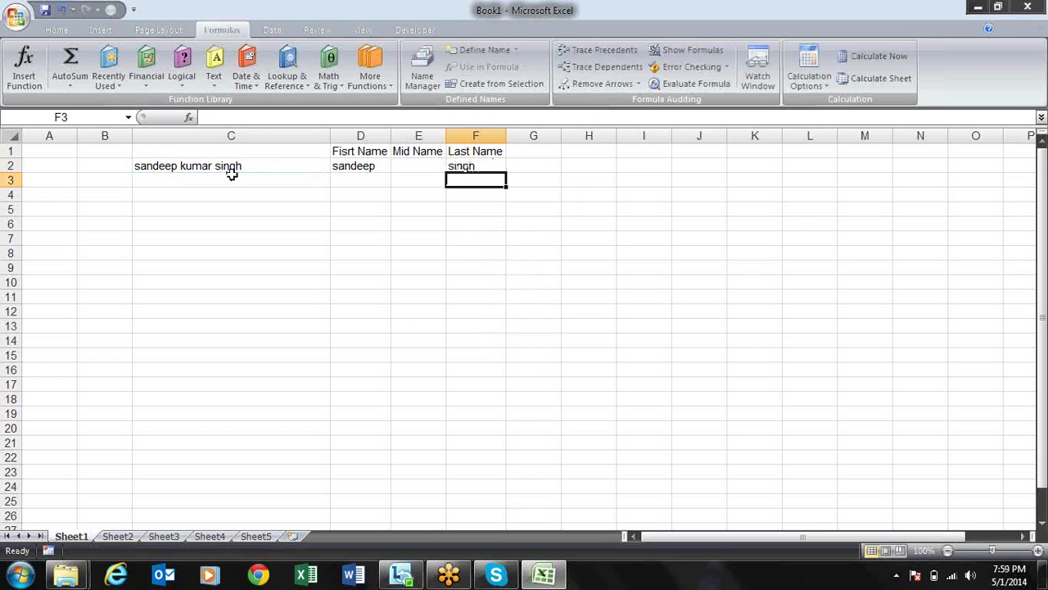
- Enter =MID(C2,9,5) in E2 to return the middle name kumar
{"action": "key", "text": "Up"}
{"action": "key", "text": "Left"}
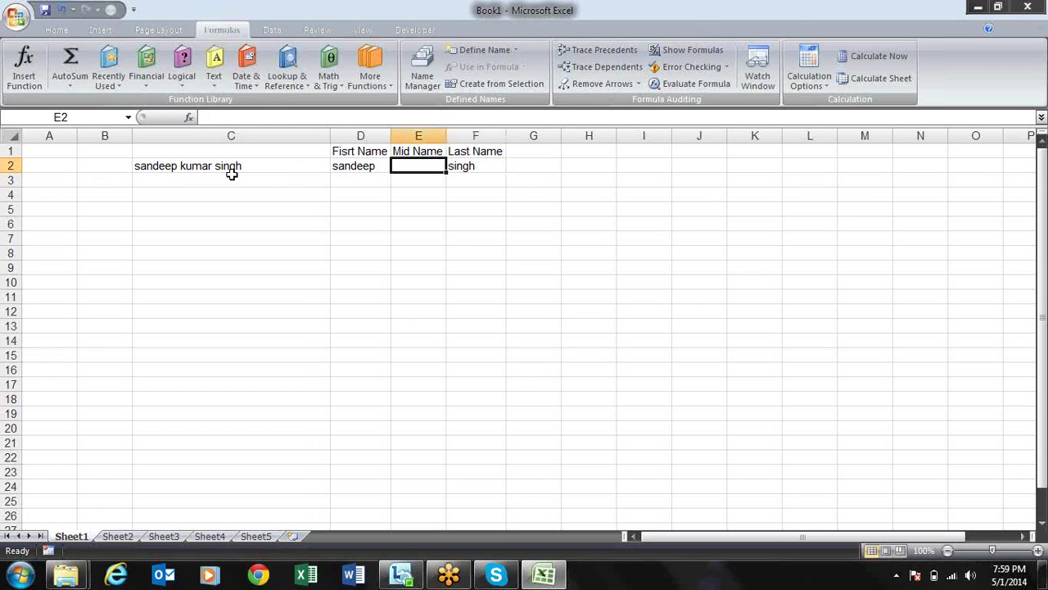
{"action": "type", "text": "=mid"}
{"action": "key", "text": "Tab"}
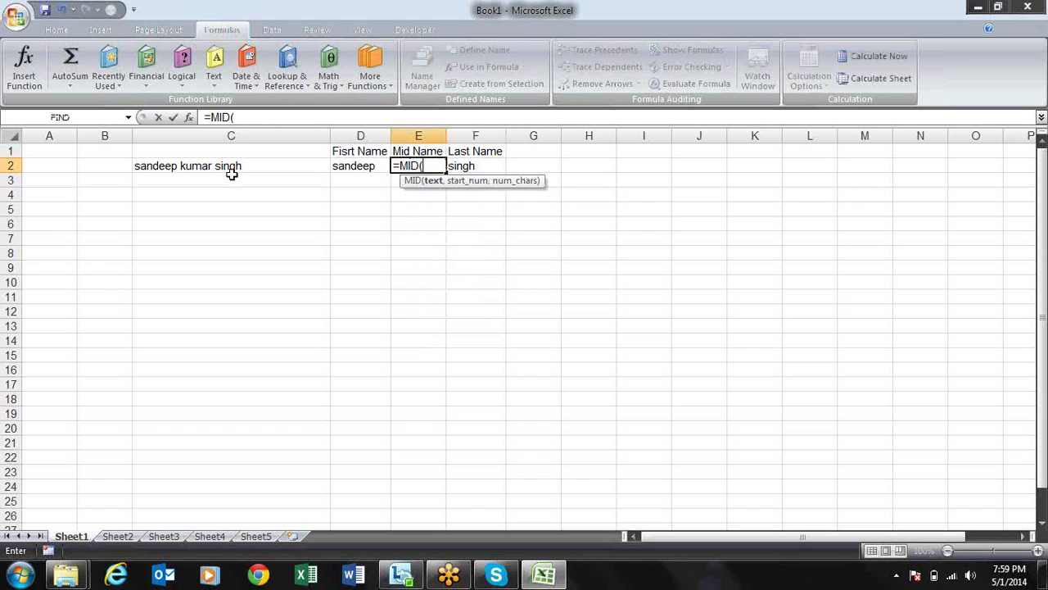
{"action": "left_click", "coordinate": [156, 166]}
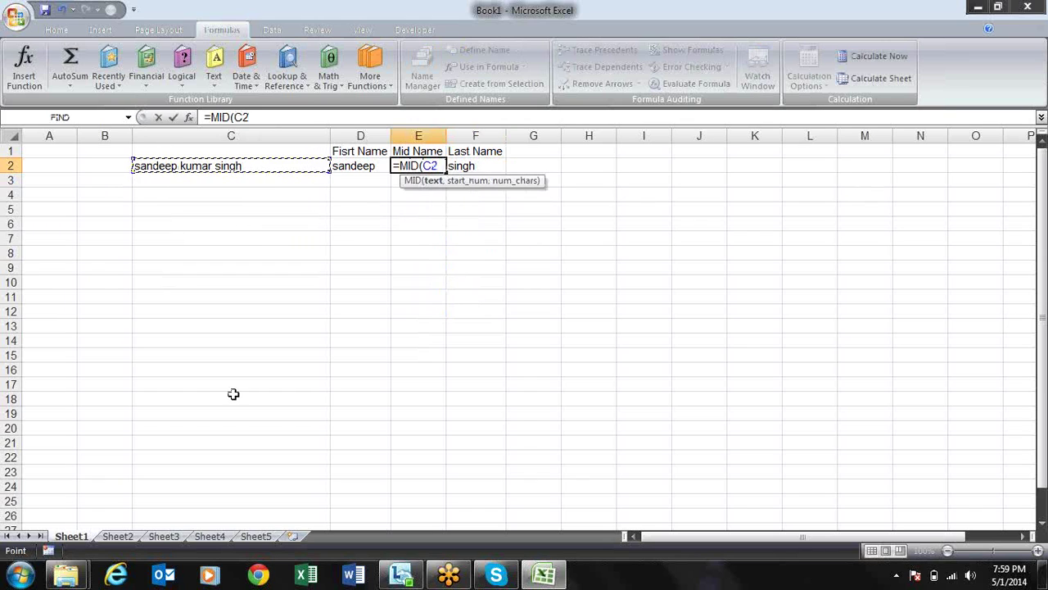
{"action": "type", "text": ","}
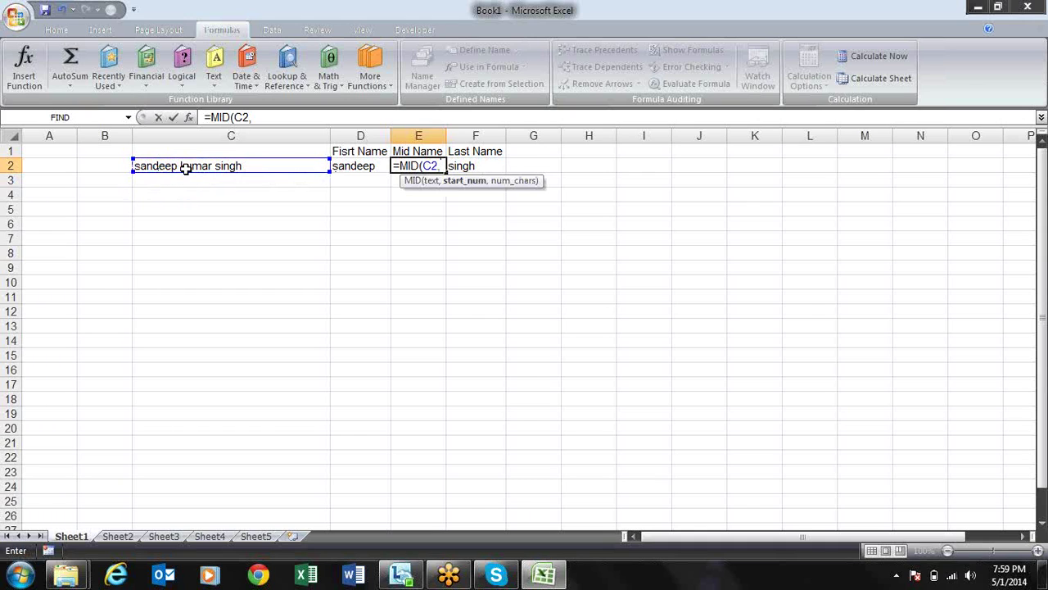
{"action": "type", "text": "9,"}
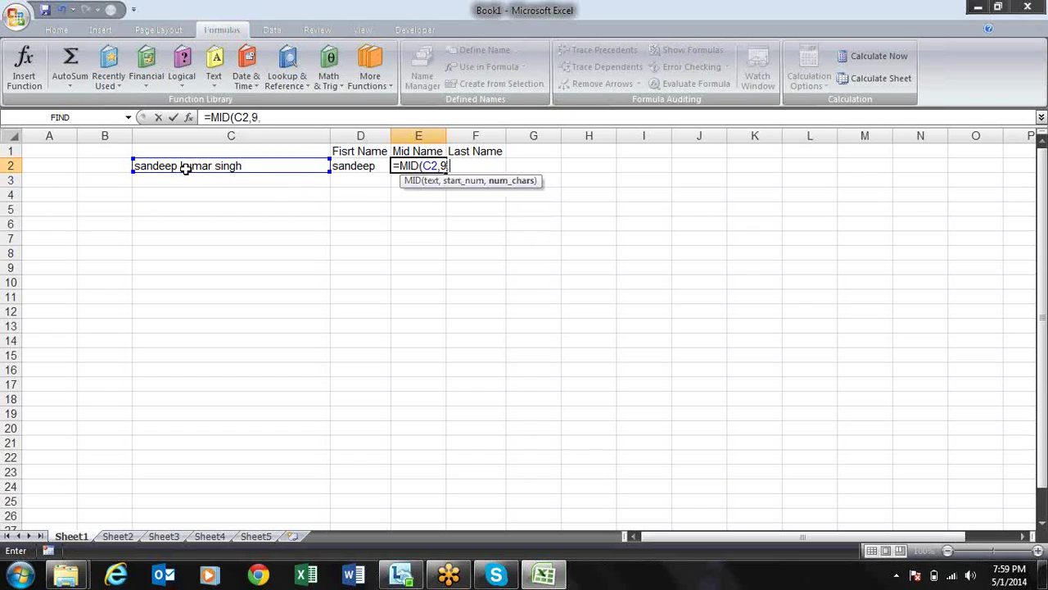
{"action": "type", "text": "5)"}
{"action": "key", "text": "Return"}
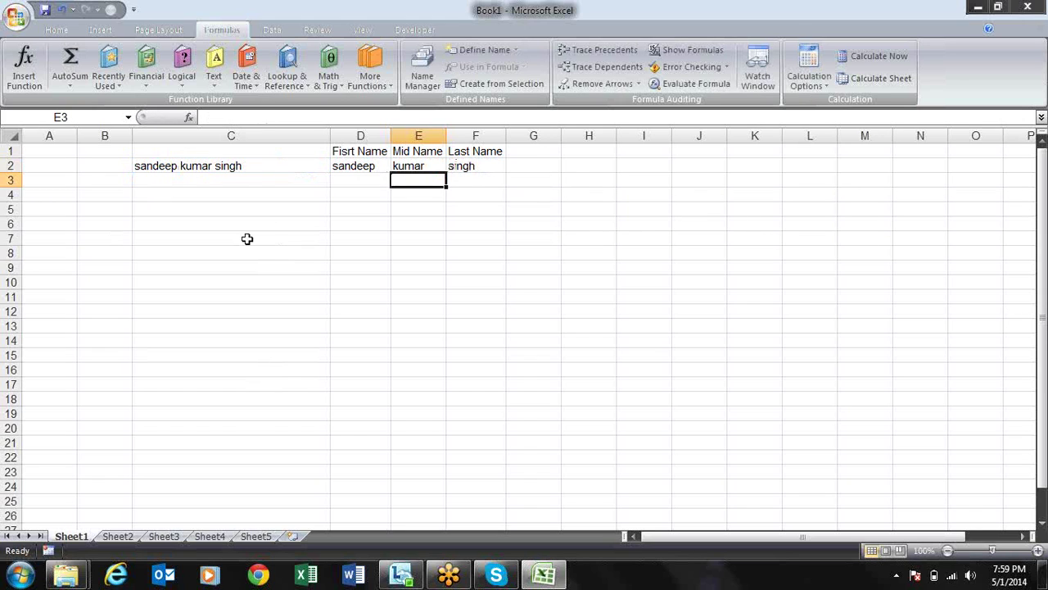
{"action": "key", "text": "Left"}
{"action": "key", "text": "Left"}
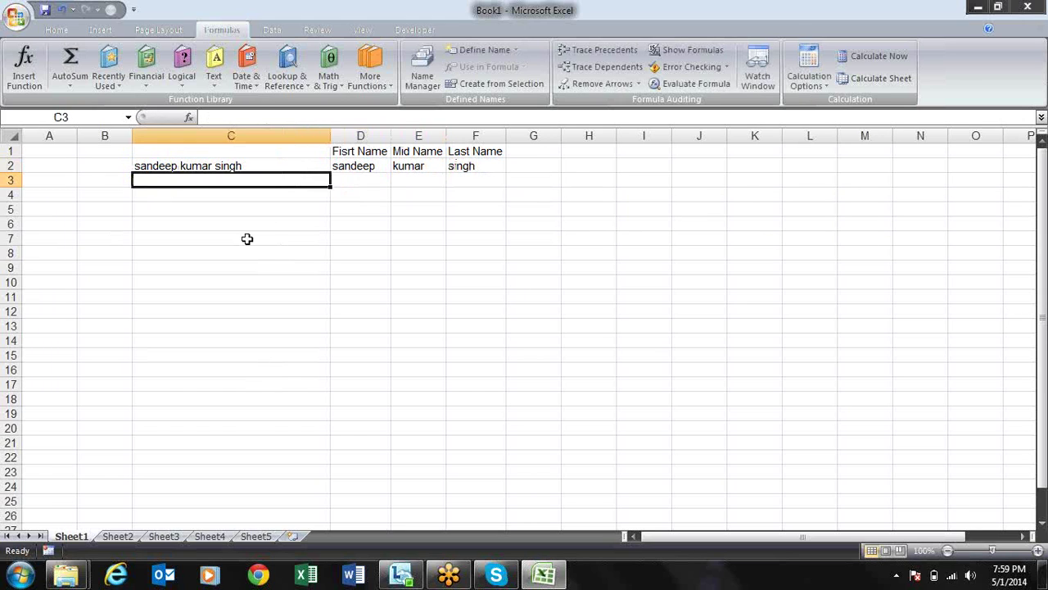
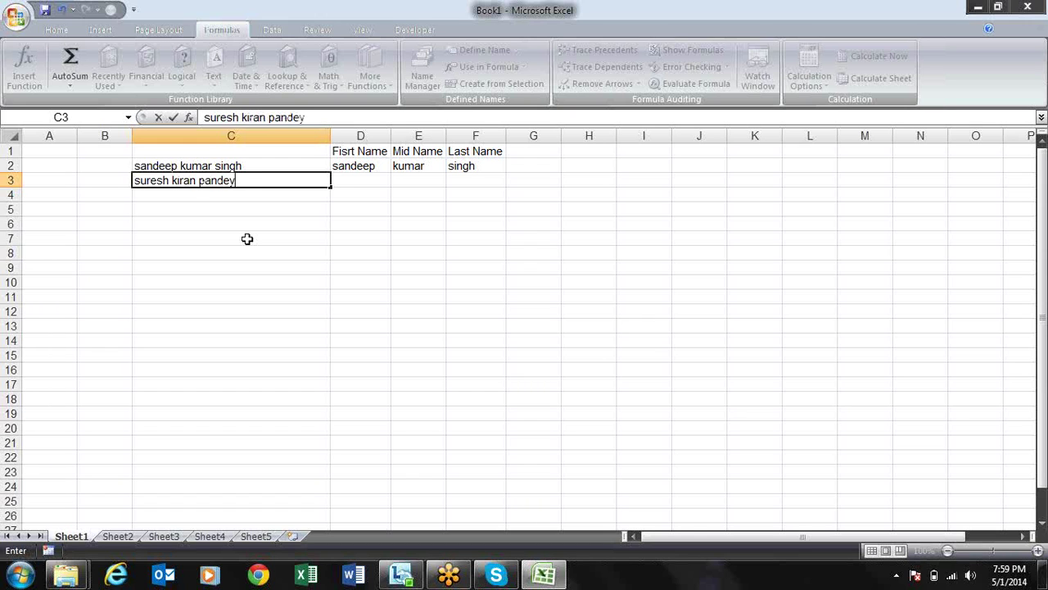
{"action": "key", "text": "Return"}
{"action": "key", "text": "Up"}
{"action": "key", "text": "F2"}
{"action": "key", "text": "BackSpace"}
{"action": "key", "text": "Return"}
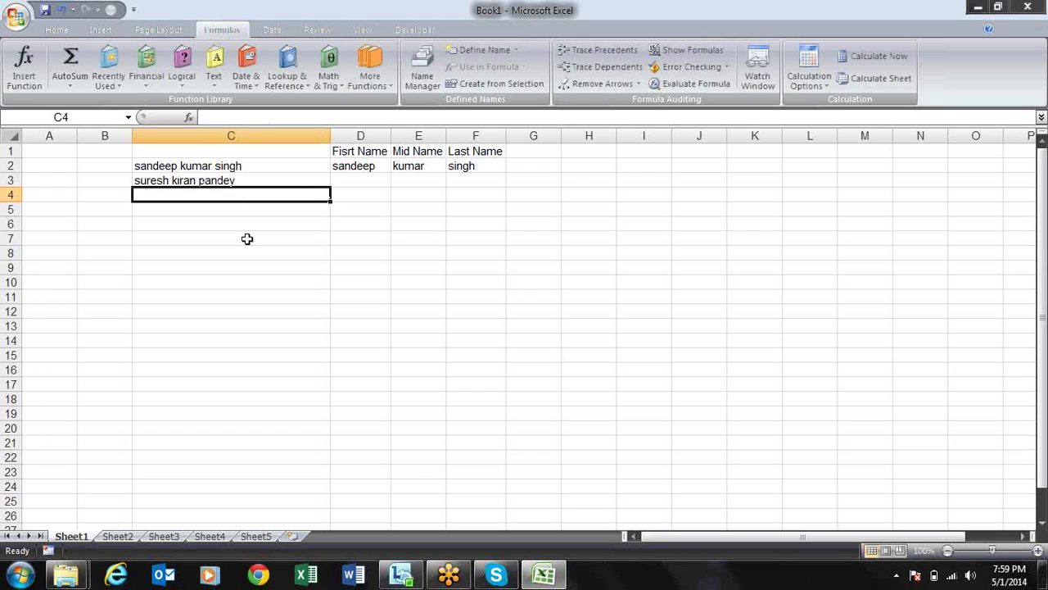
- Review the row 2 name formulas, ending at H1 for a new header
{"action": "key", "text": "Up"}
{"action": "key", "text": "Up"}
{"action": "key", "text": "Right"}
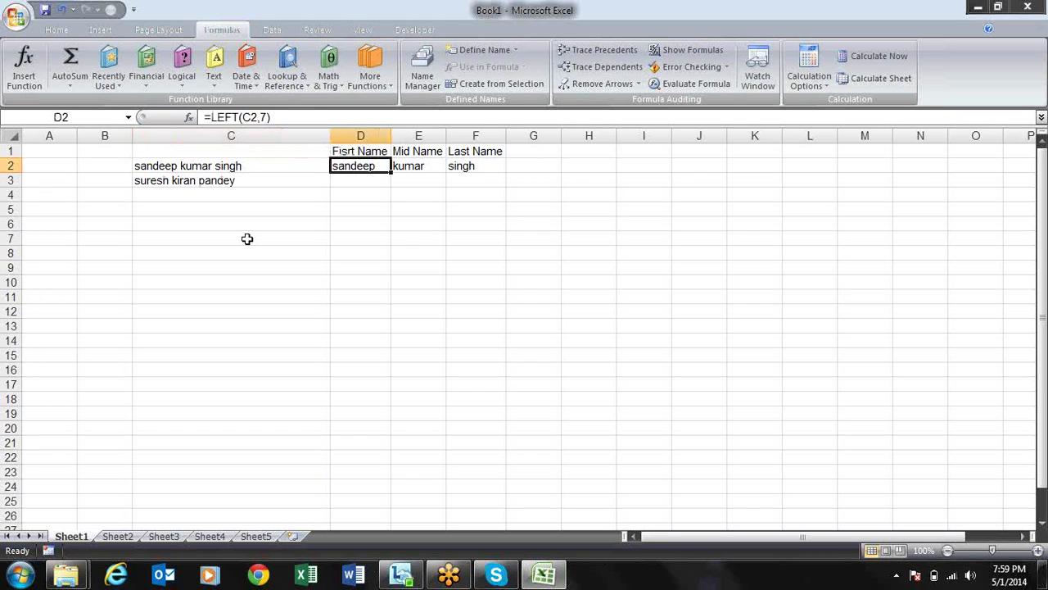
{"action": "key", "text": "Right"}
{"action": "key", "text": "Right"}
{"action": "key", "text": "Left"}
{"action": "key", "text": "Left"}
{"action": "key", "text": "Right"}
{"action": "key", "text": "Right"}
{"action": "key", "text": "Right"}
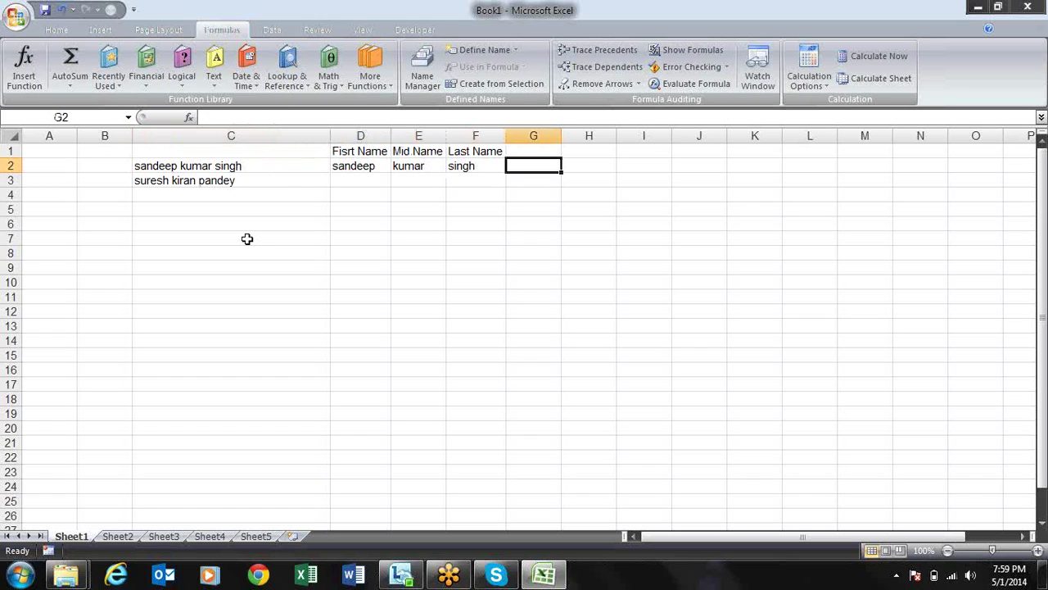
{"action": "key", "text": "Right"}
{"action": "key", "text": "Right"}
{"action": "key", "text": "Left"}
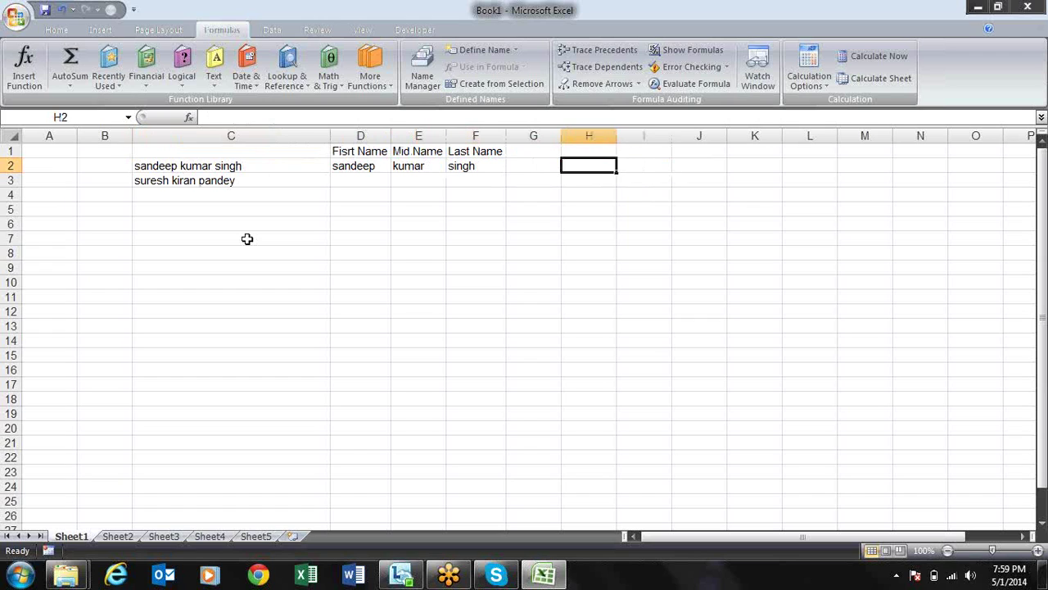
{"action": "key", "text": "Left"}
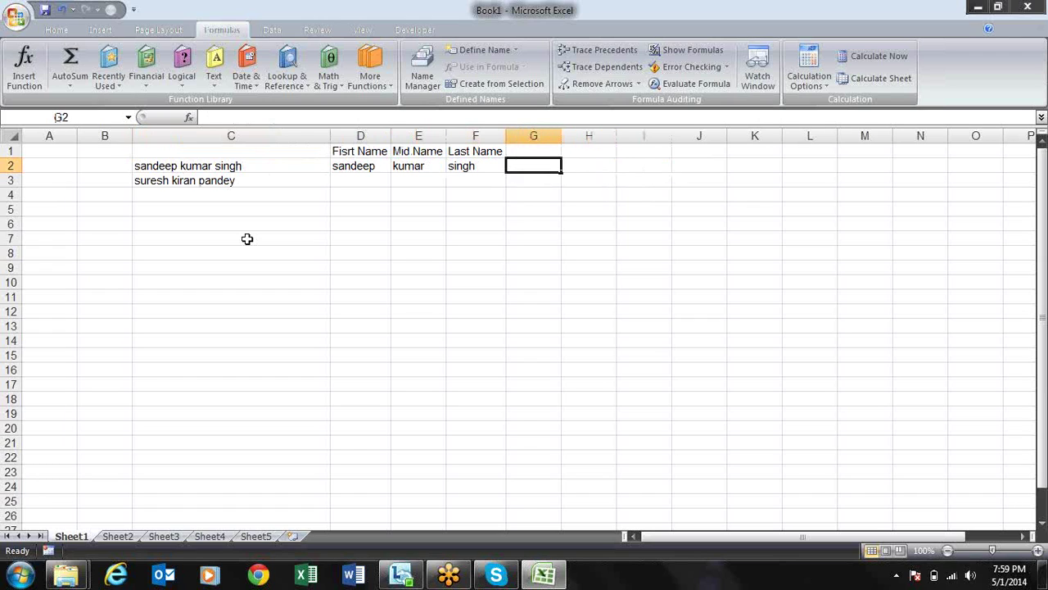
{"action": "key", "text": "Up"}
{"action": "key", "text": "Right"}
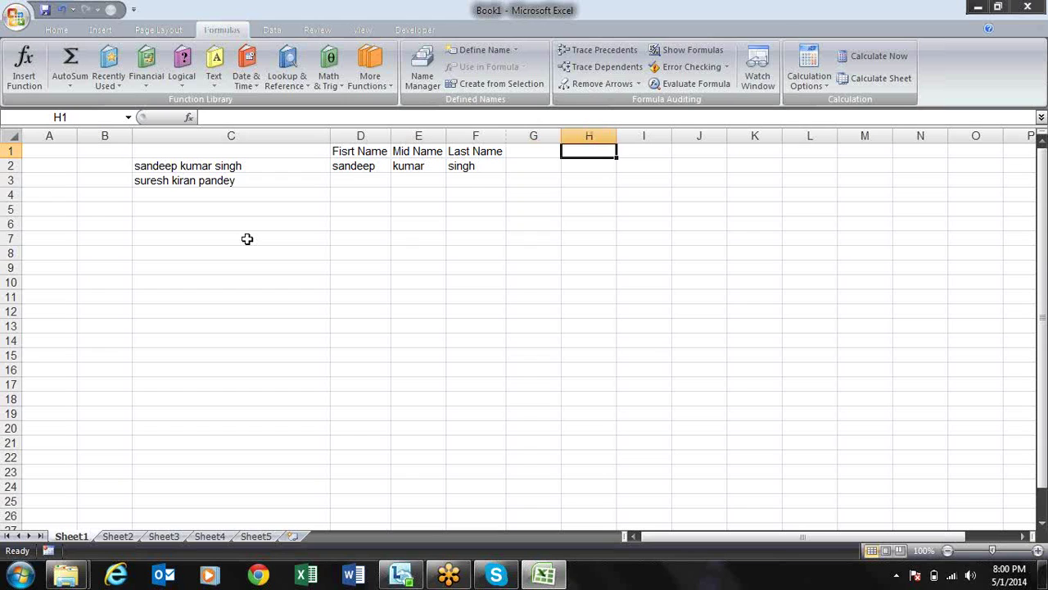
- Add the heading 'First Space' in H1, correcting typos along the way
{"action": "type", "text": "Fisrt"}
{"action": "key", "text": "BackSpace"}
{"action": "key", "text": "BackSpace"}
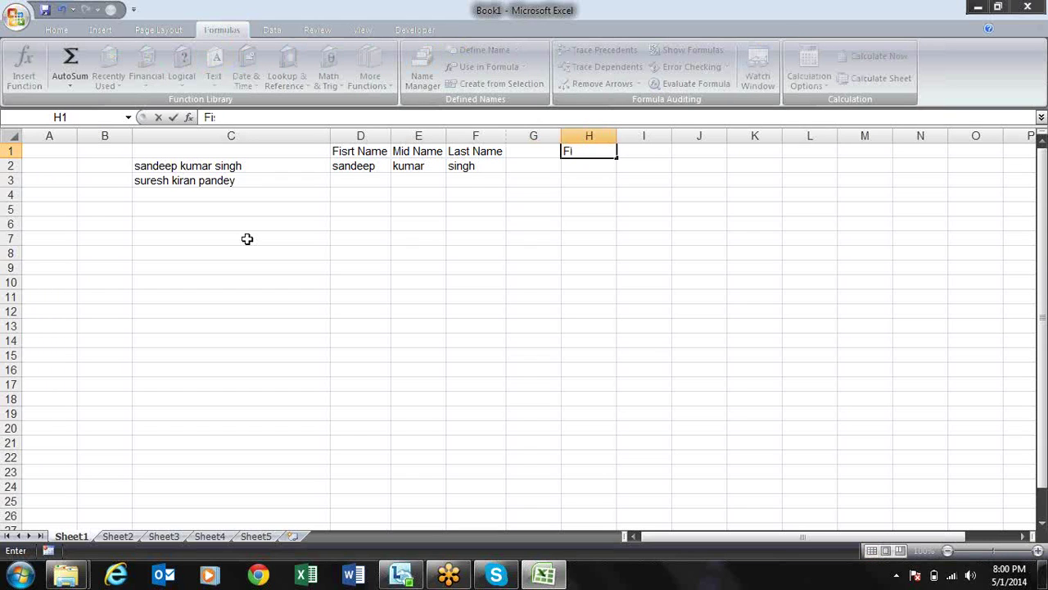
{"action": "type", "text": "s"}
{"action": "key", "text": "BackSpace"}
{"action": "type", "text": "rst"}
{"action": "key", "text": "Tab"}
{"action": "key", "text": "Left"}
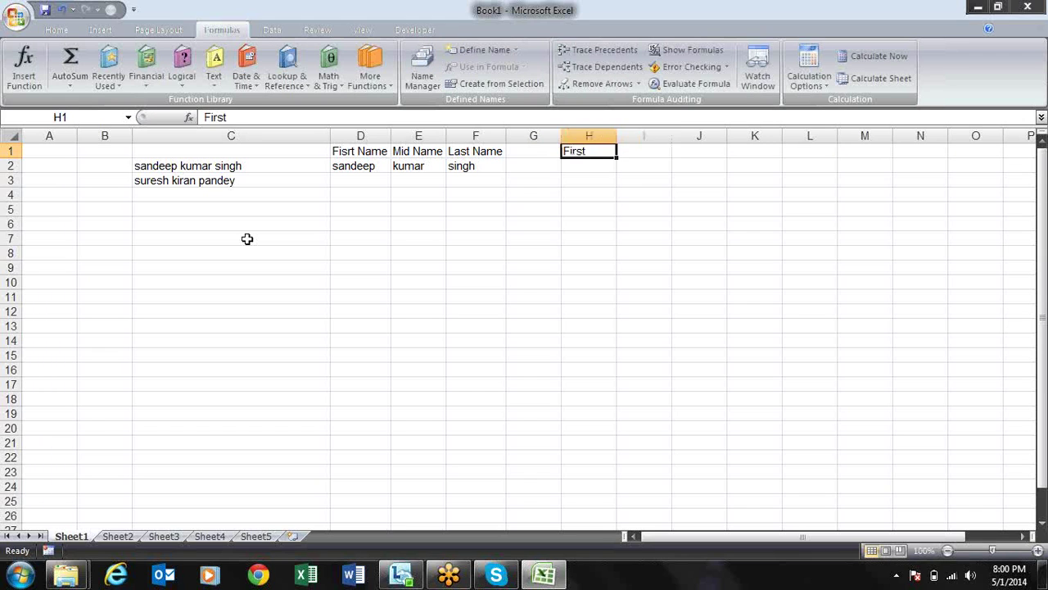
{"action": "key", "text": "F2"}
{"action": "type", "text": "Space"}
{"action": "key", "text": "Return"}
- Add 'Second Space' in I1 and widen the column so it shows fully
{"action": "key", "text": "Up"}
{"action": "key", "text": "Right"}
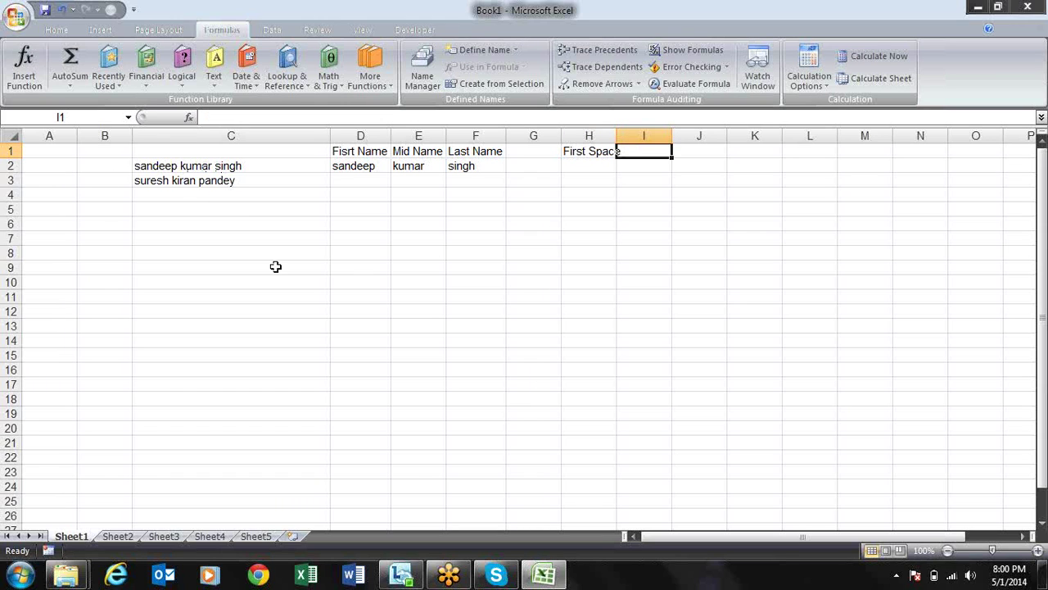
{"action": "type", "text": "Second Space"}
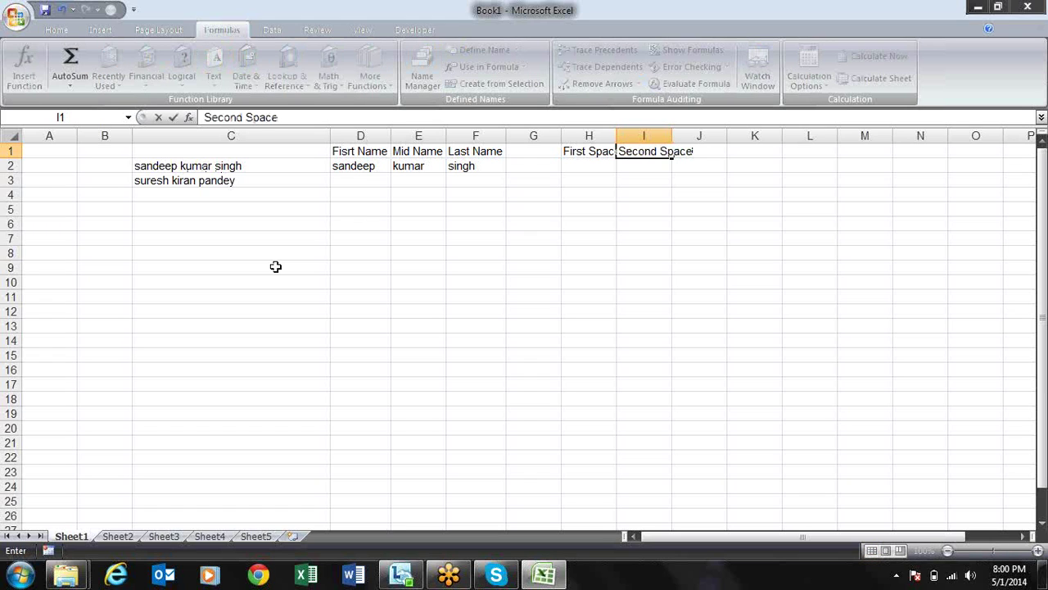
{"action": "key", "text": "Return"}
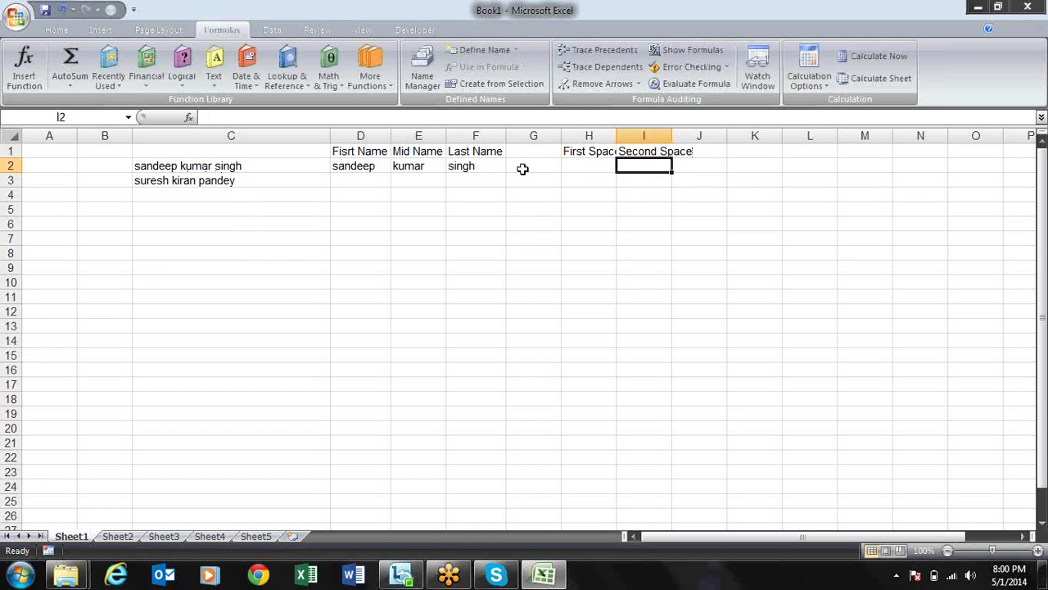
{"action": "left_click_drag", "start_coordinate": [616, 135], "coordinate": [748, 136]}
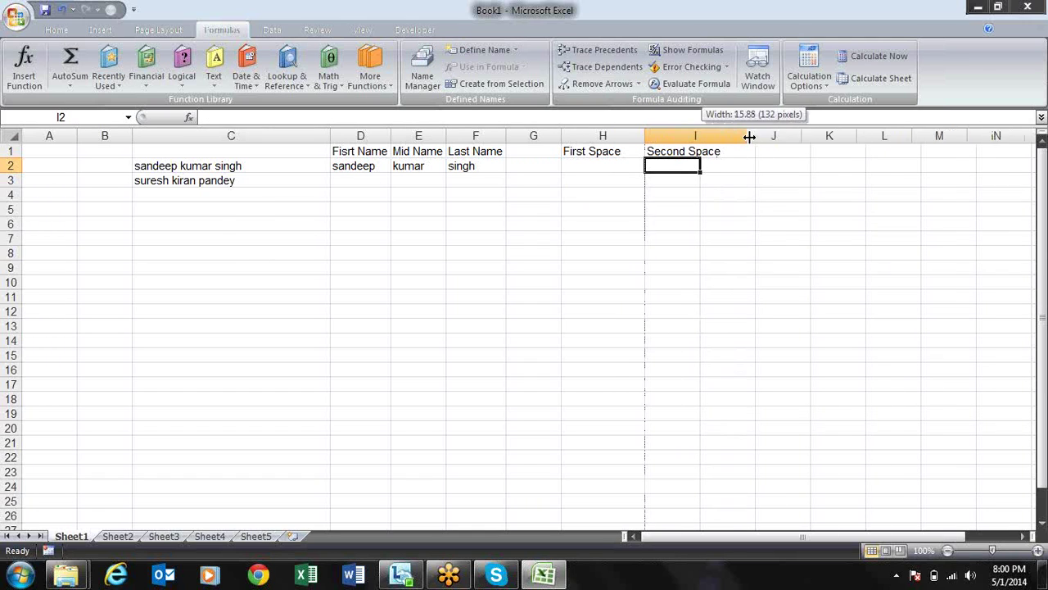
- Add the heading 'total Length' in J1 and select J2
{"action": "left_click", "coordinate": [788, 151]}
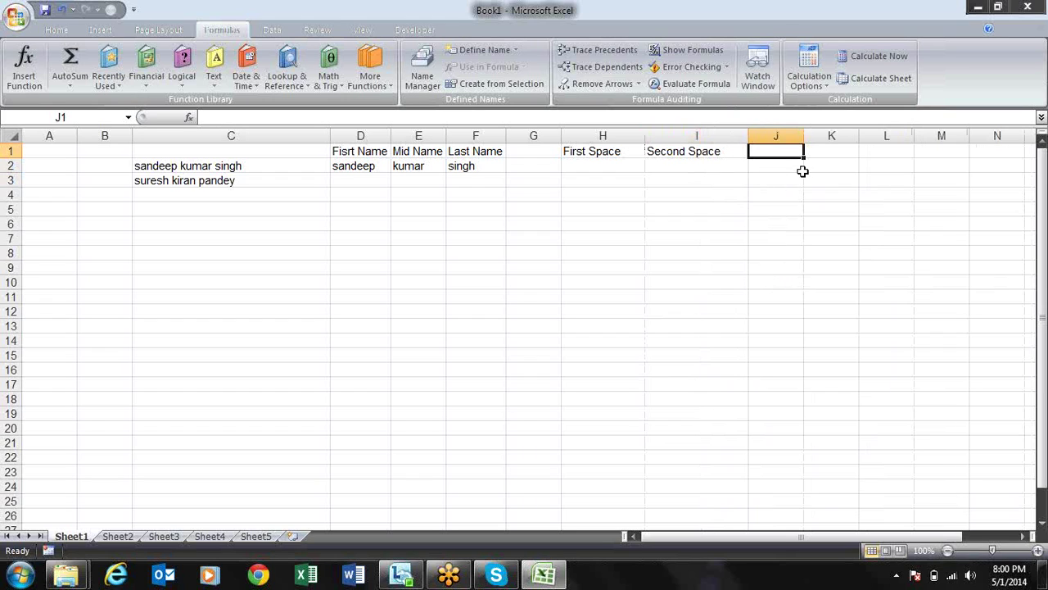
{"action": "type", "text": "total Le"}
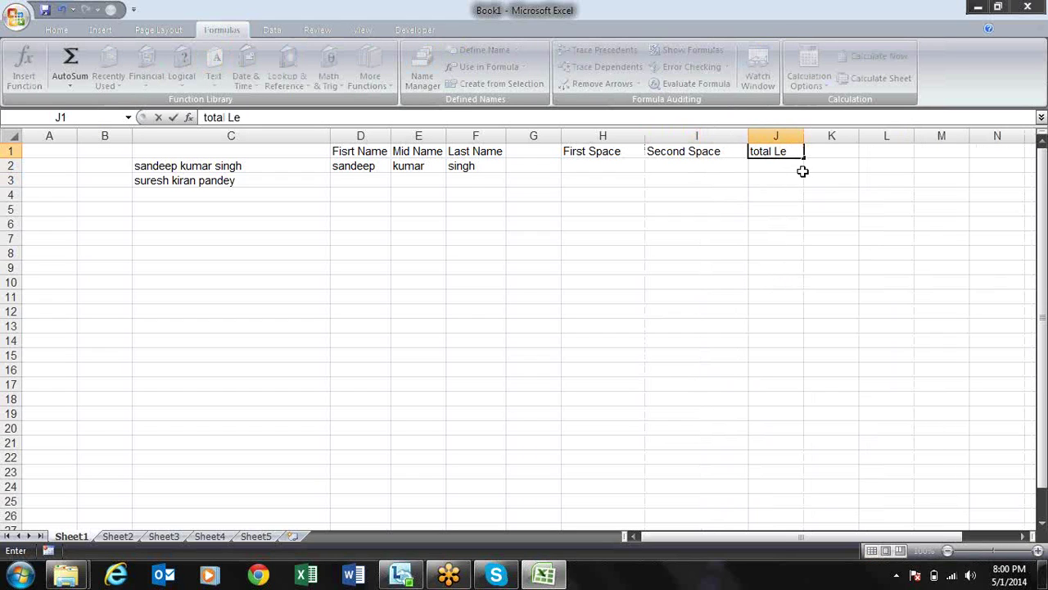
{"action": "type", "text": "ngth"}
{"action": "key", "text": "Return"}
{"action": "key", "text": "Left"}
{"action": "key", "text": "Left"}
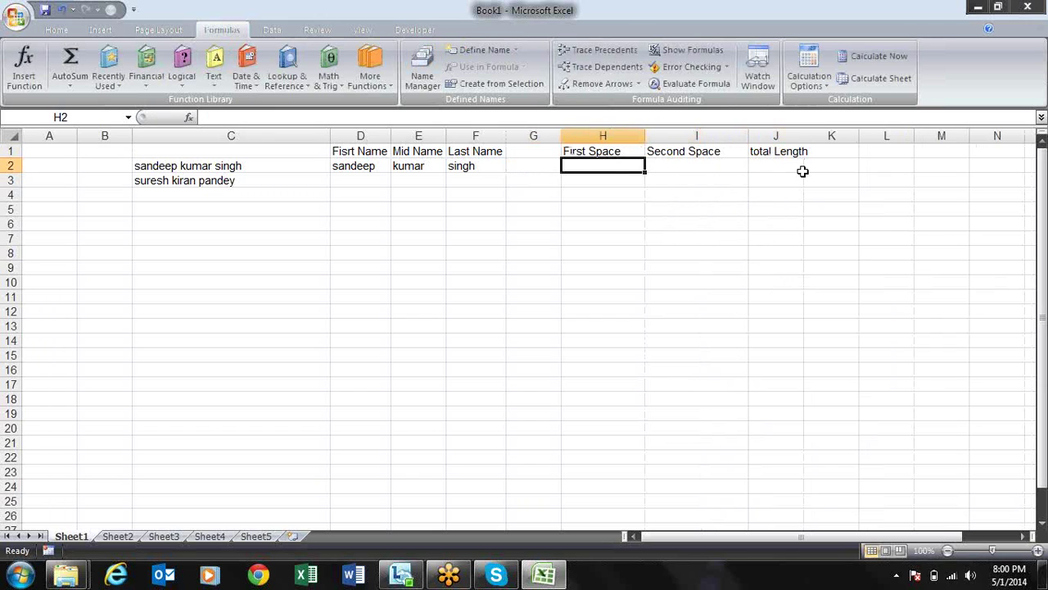
{"action": "left_click", "coordinate": [803, 171]}
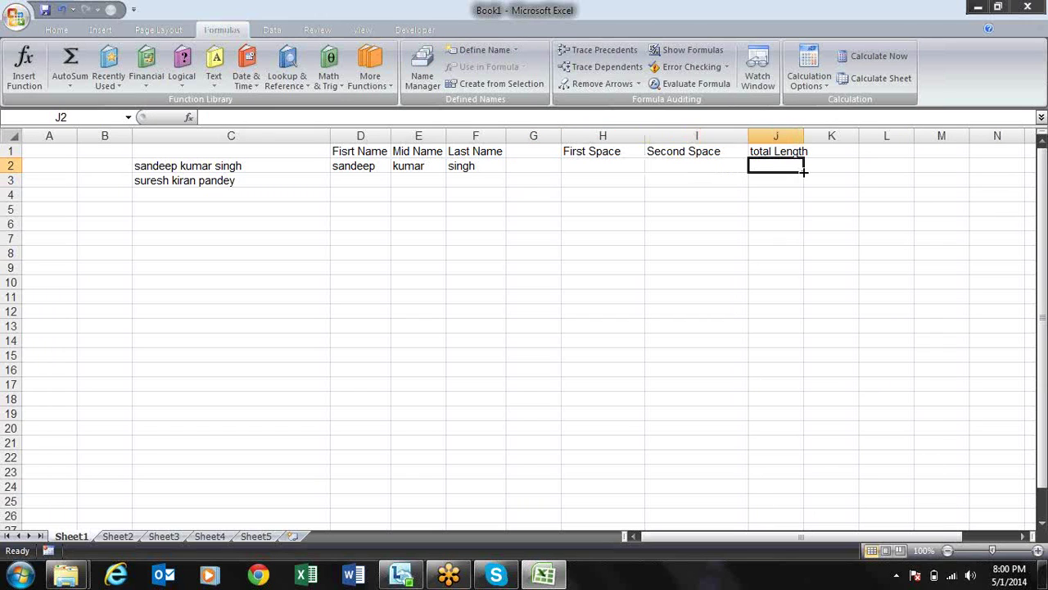
- Enter =LEN(C2) in J2 to show the name's total length, 19
{"action": "type", "text": "=len"}
{"action": "key", "text": "Tab"}
{"action": "key", "text": "Left"}
{"action": "key", "text": "Left"}
{"action": "key", "text": "Left"}
{"action": "key", "text": "Left"}
{"action": "key", "text": "Left"}
{"action": "key", "text": "Left"}
{"action": "key", "text": "Right"}
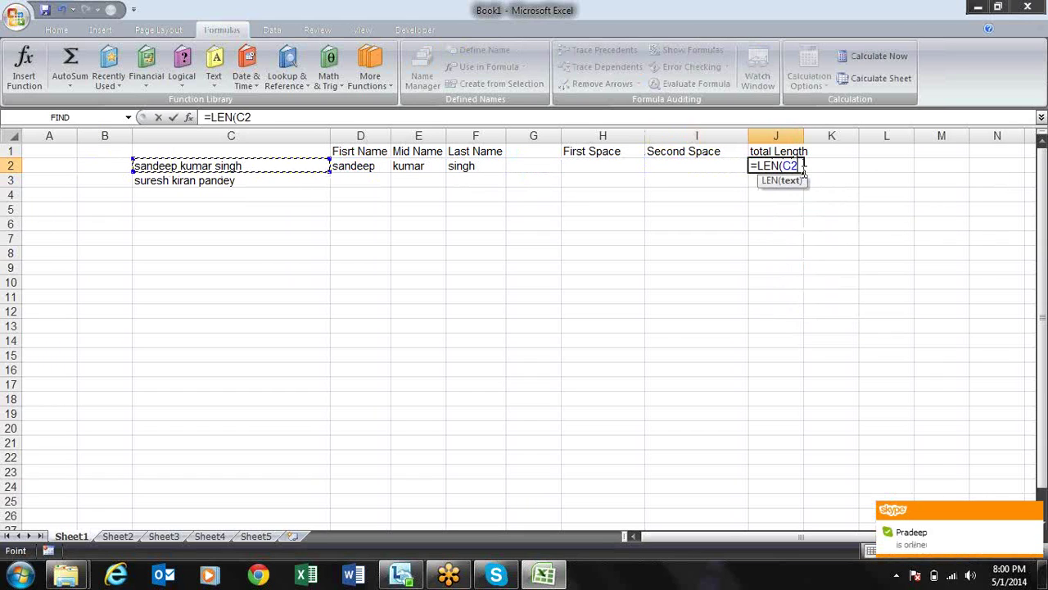
{"action": "type", "text": ")"}
{"action": "key", "text": "ctrl+Return"}
{"action": "key", "text": "Down"}
{"action": "key", "text": "Up"}
{"action": "key", "text": "Left"}
{"action": "key", "text": "Left"}
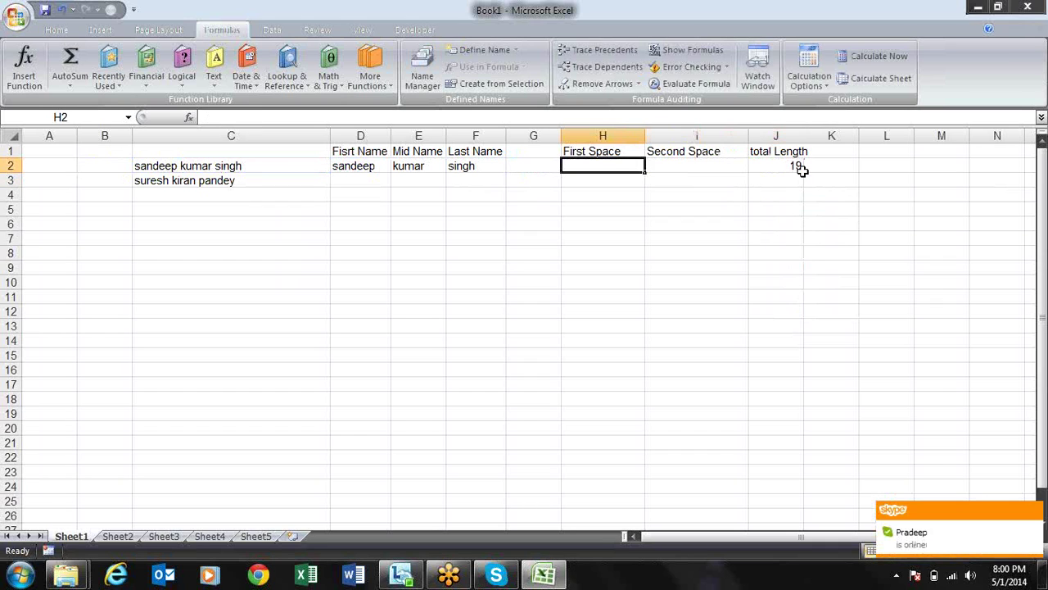
- Enter =FIND(" ",C2,1) in H2 to return the first space position, 8
{"action": "type", "text": "=fin"}
{"action": "key", "text": "Tab"}
{"action": "type", "text": "\" "}
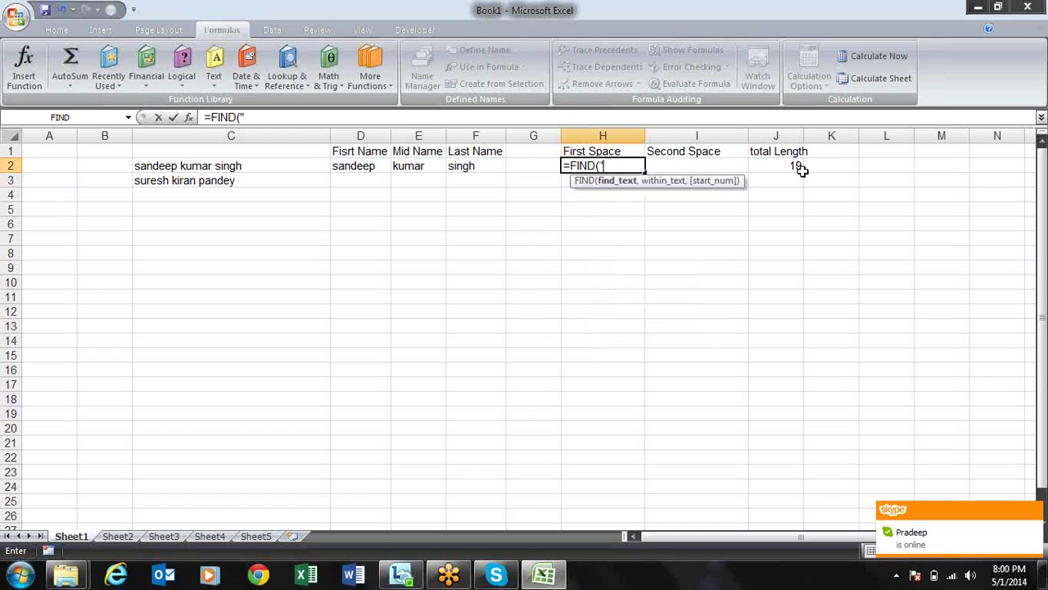
{"action": "type", "text": "\""}
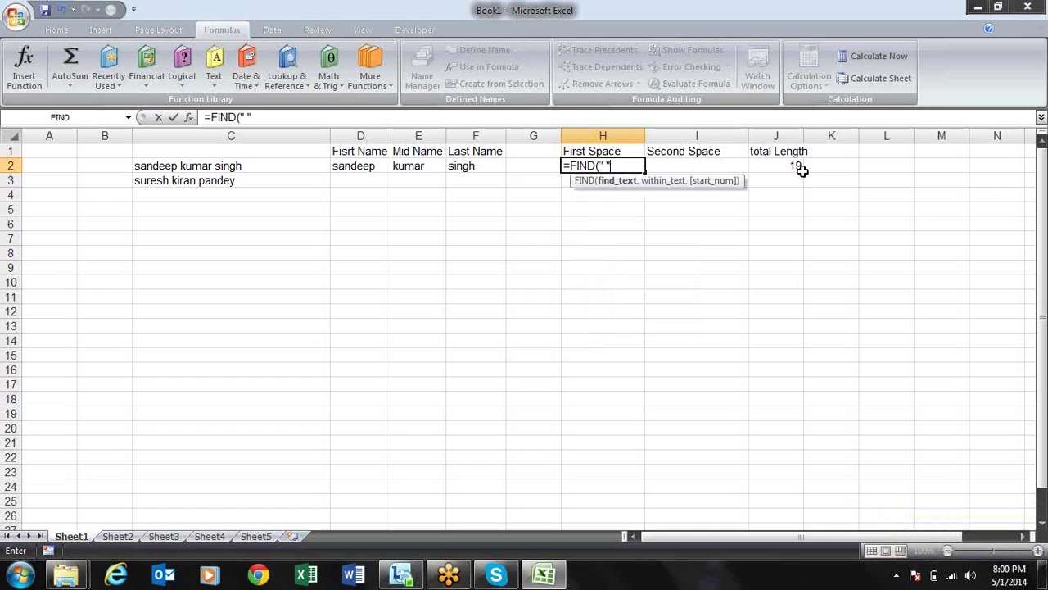
{"action": "type", "text": ","}
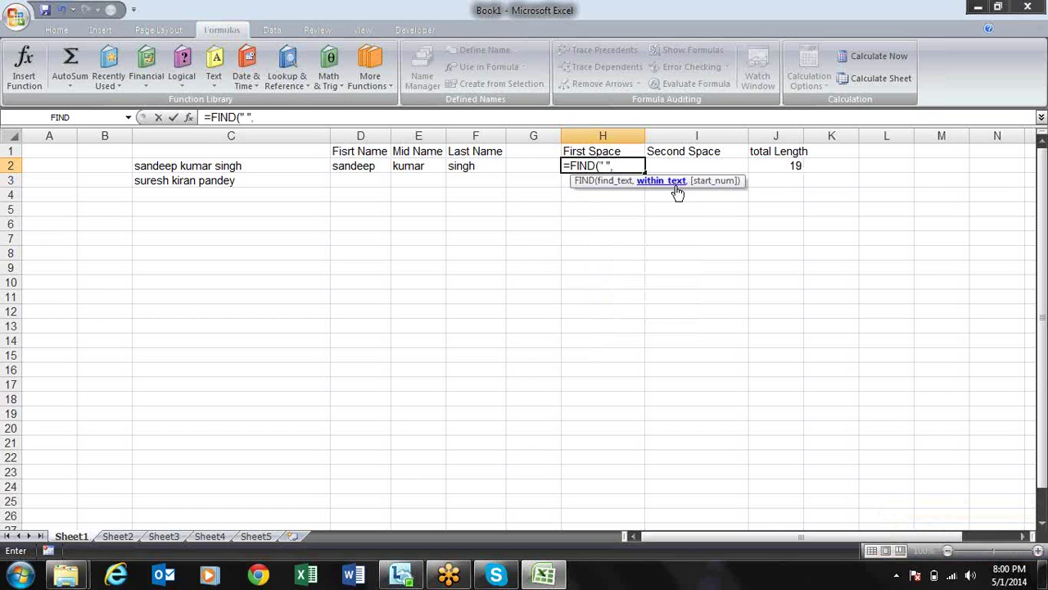
{"action": "left_click", "coordinate": [269, 169]}
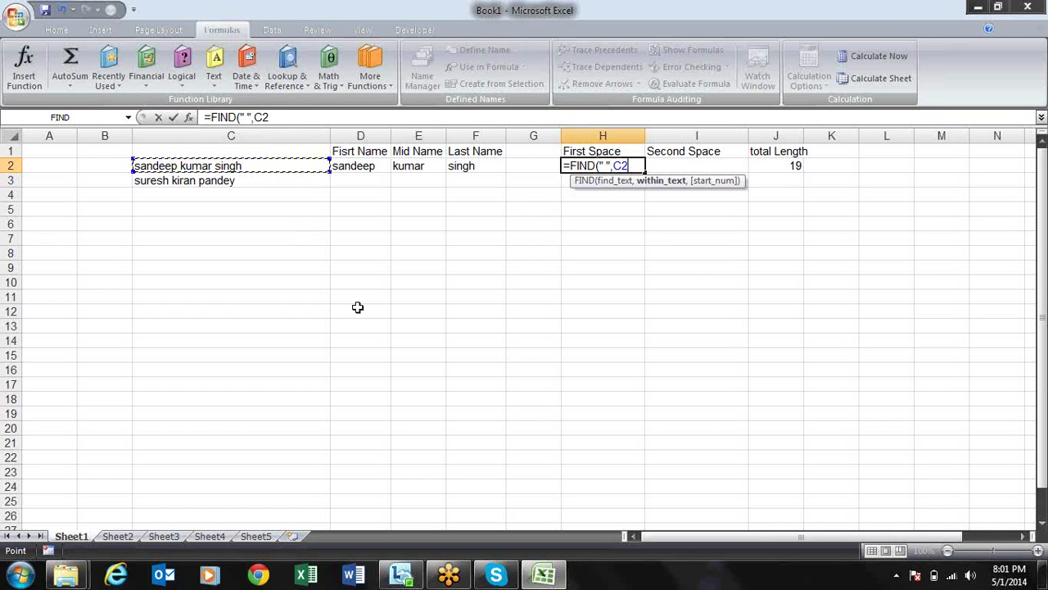
{"action": "type", "text": ","}
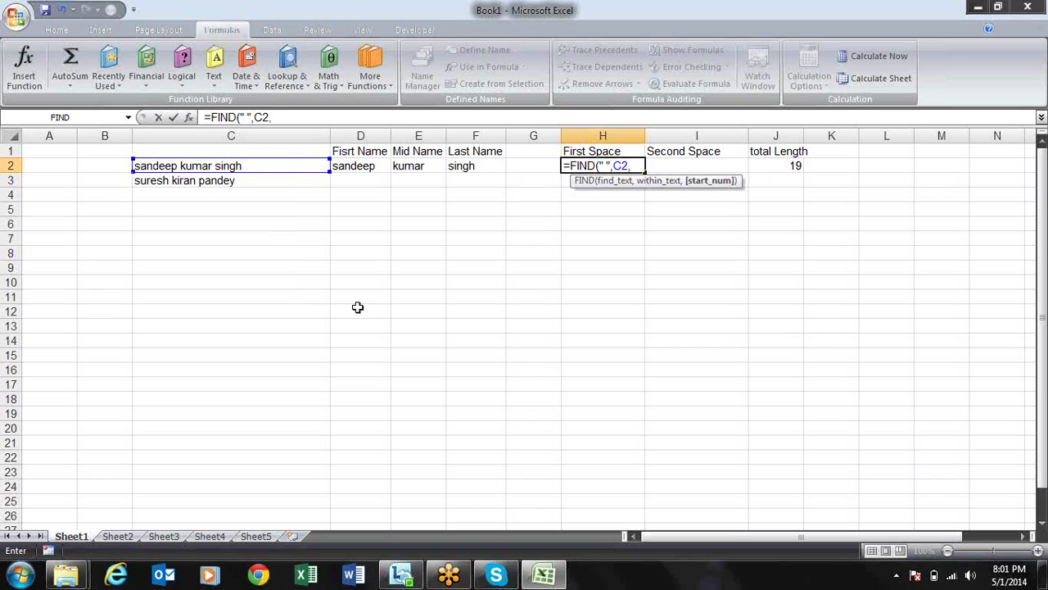
{"action": "type", "text": "1"}
{"action": "type", "text": ")"}
{"action": "key", "text": "Return"}
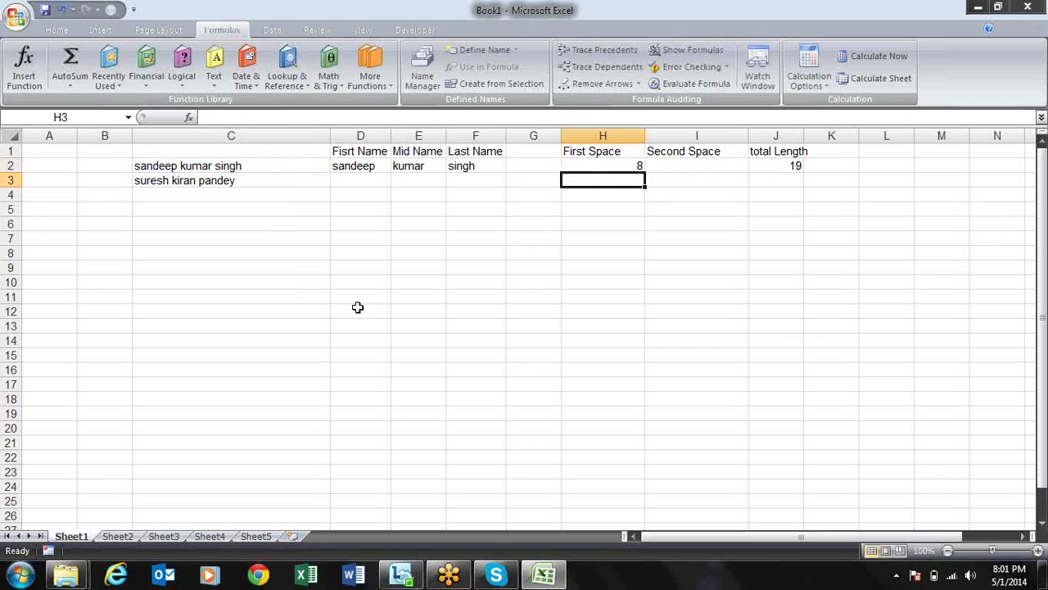
{"action": "key", "text": "Up"}
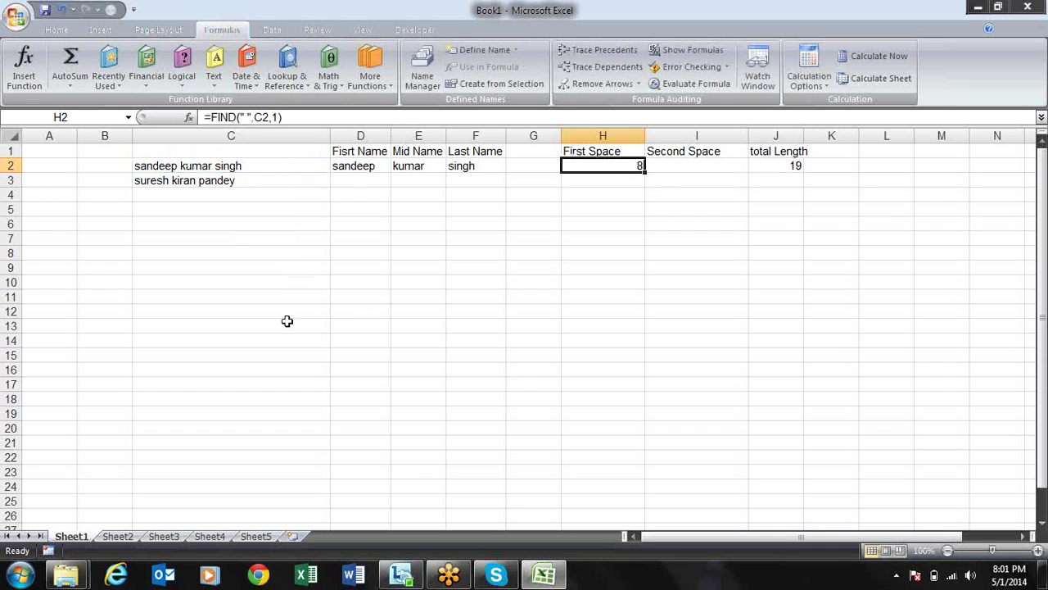
- Enter =FIND(" ",C2,H2+1) in I2, returning 14 for the second space
{"action": "key", "text": "Right"}
{"action": "type", "text": "="}
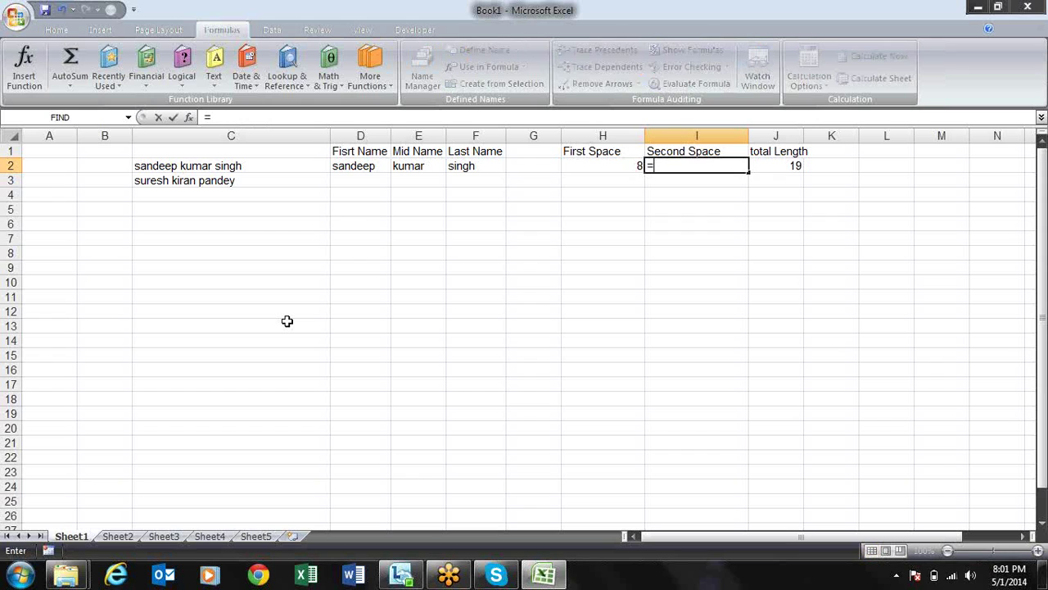
{"action": "type", "text": "fin"}
{"action": "key", "text": "BackSpace"}
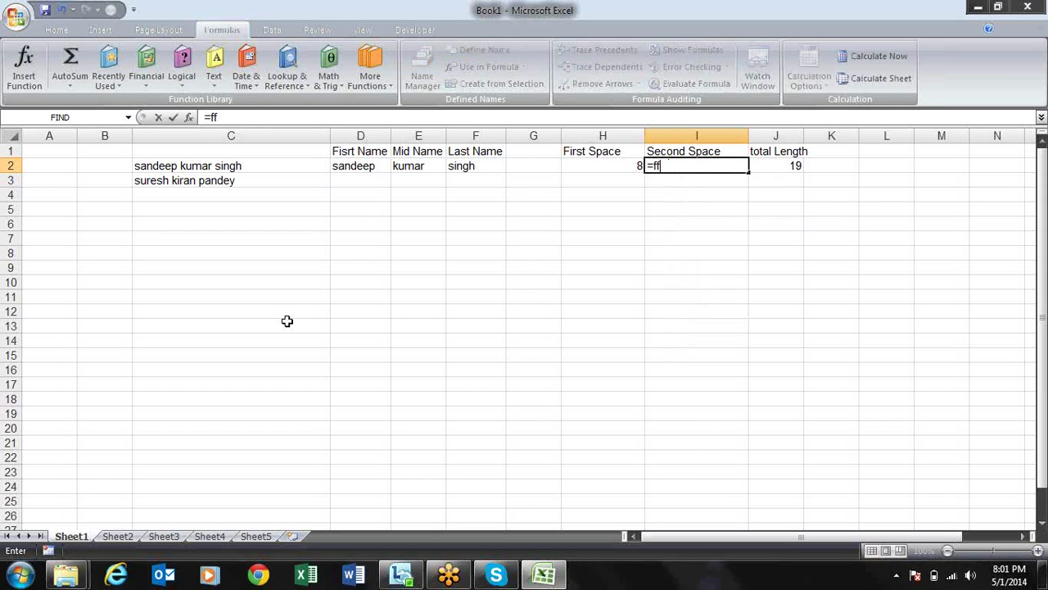
{"action": "key", "text": "BackSpace"}
{"action": "type", "text": "i"}
{"action": "key", "text": "Tab"}
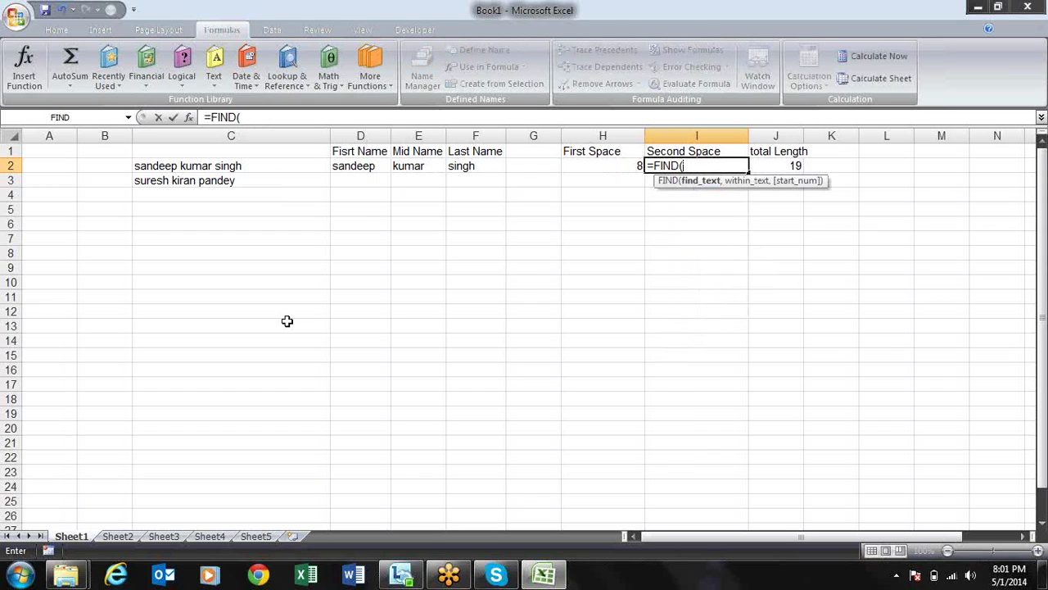
{"action": "type", "text": "\" \","}
{"action": "left_click", "coordinate": [171, 165]}
{"action": "type", "text": ","}
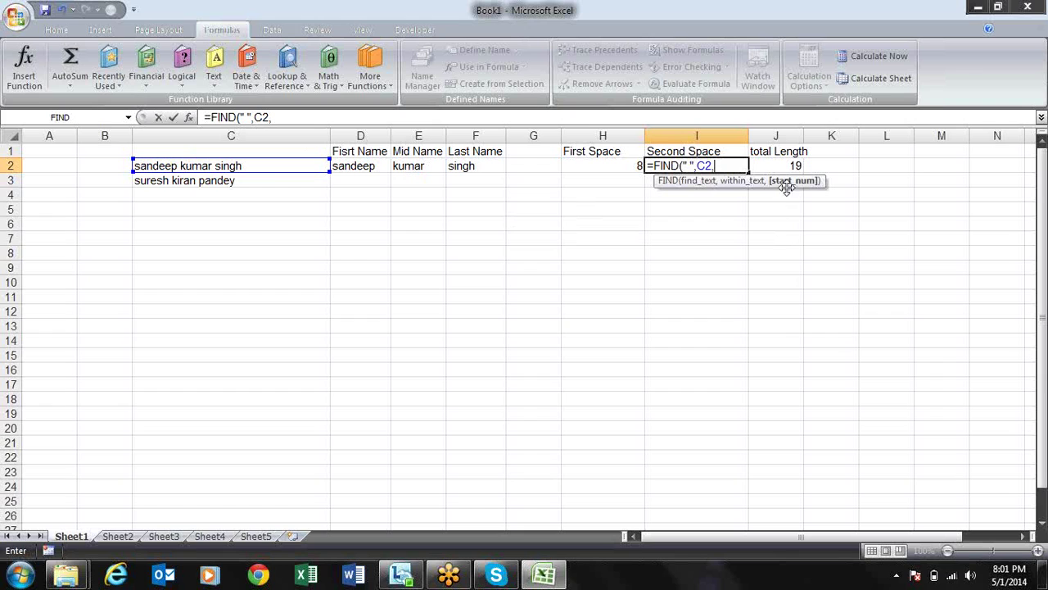
{"action": "left_click", "coordinate": [622, 165]}
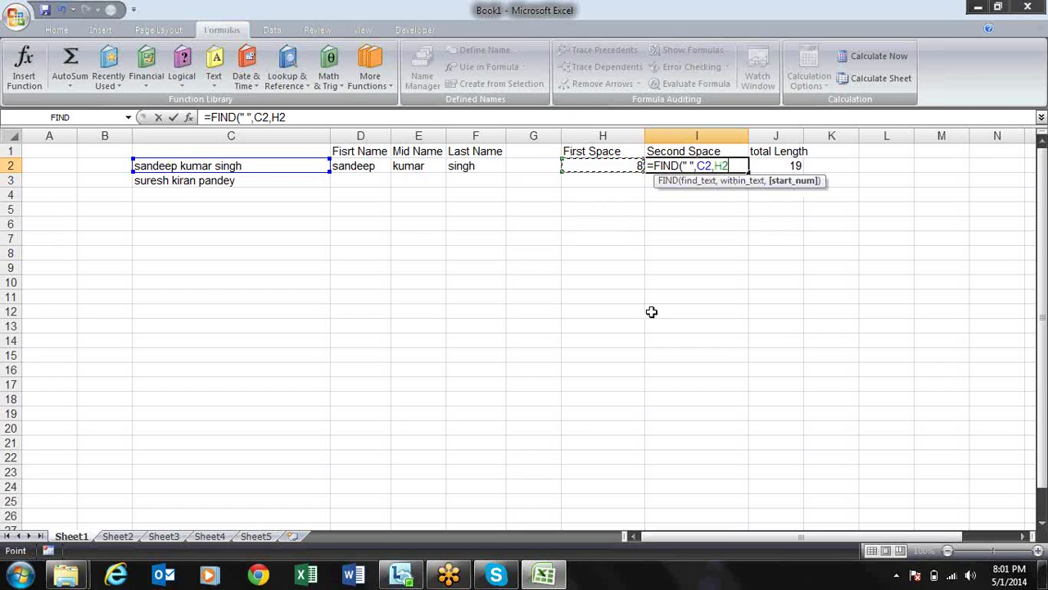
{"action": "type", "text": "+1"}
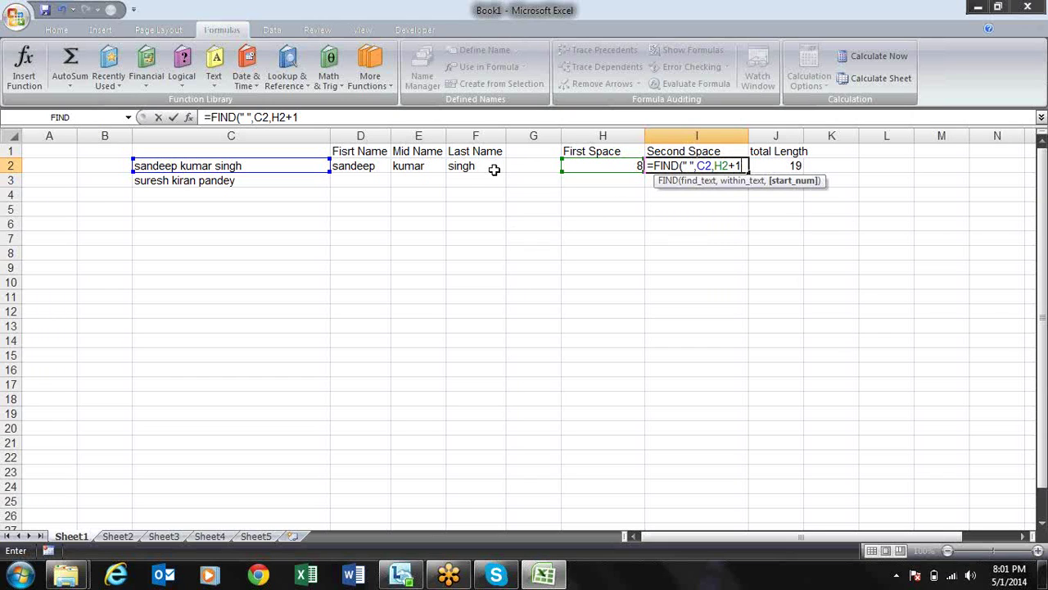
{"action": "type", "text": ")"}
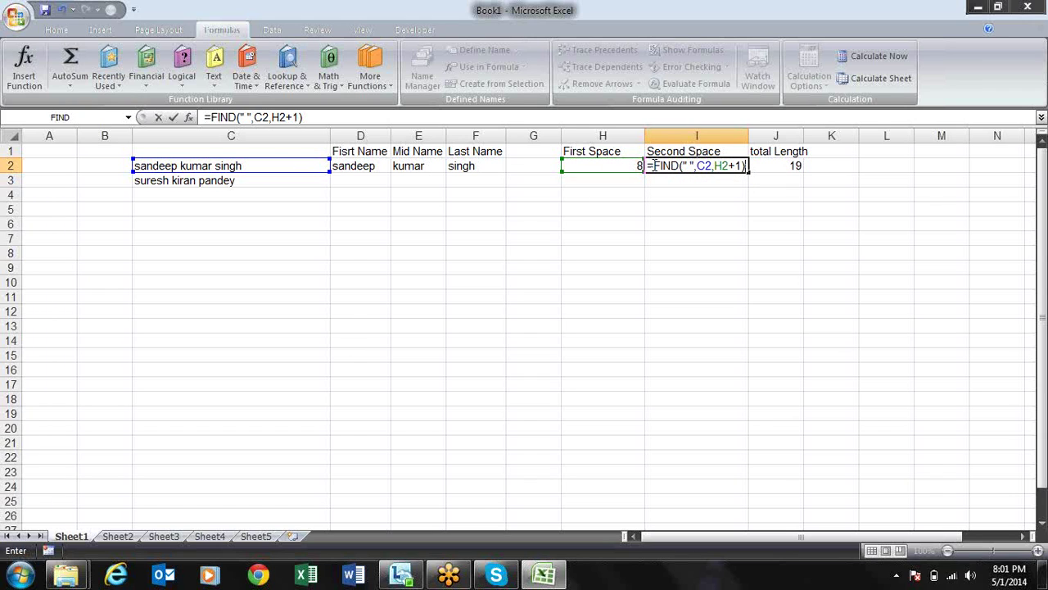
{"action": "key", "text": "Return"}
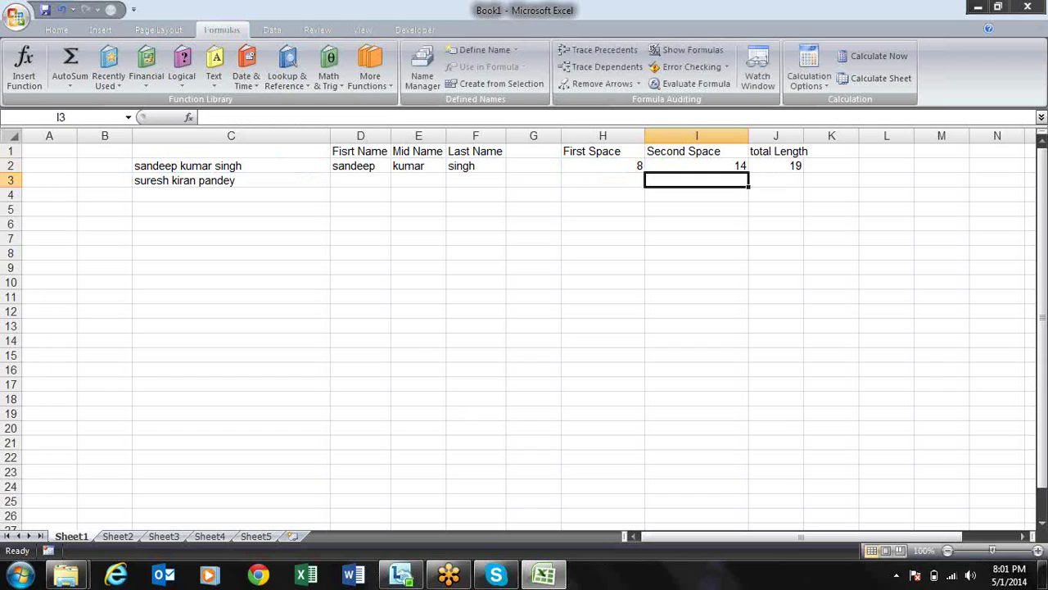
{"action": "left_click", "coordinate": [602, 180]}
- Fill the row 2 helper formulas down into H3:J3, giving 7, 13 and 19
{"action": "key", "text": "ctrl+d"}
{"action": "key", "text": "Tab"}
{"action": "key", "text": "ctrl+d"}
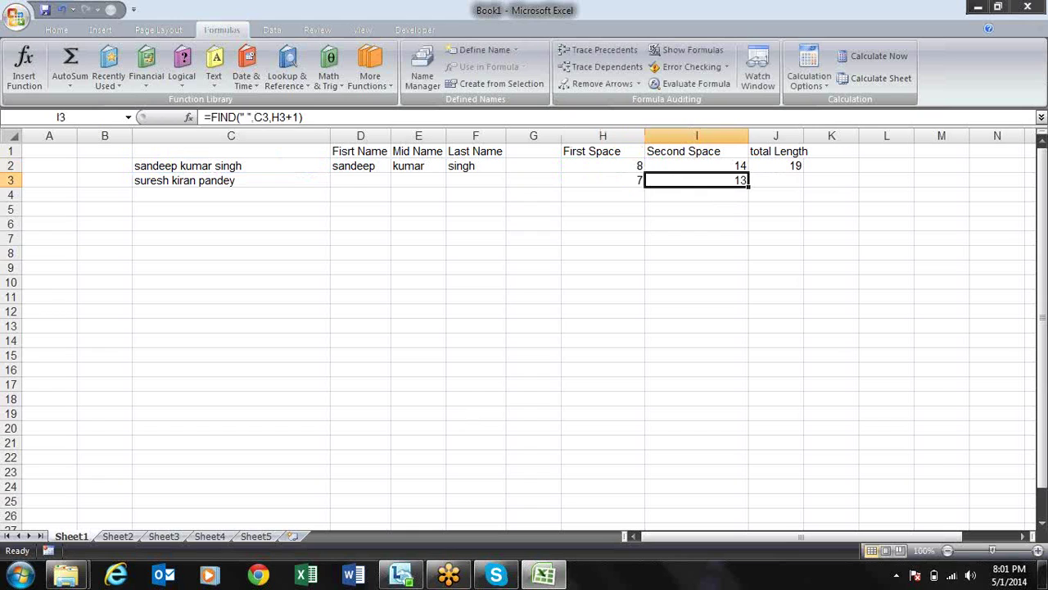
{"action": "key", "text": "Tab"}
{"action": "key", "text": "ctrl+d"}
{"action": "key", "text": "Left"}
{"action": "key", "text": "Left"}
{"action": "key", "text": "Right"}
{"action": "key", "text": "Right"}
{"action": "key", "text": "Left"}
{"action": "key", "text": "Left"}
{"action": "key", "text": "Left"}
{"action": "key", "text": "Right"}
{"action": "key", "text": "Right"}
{"action": "key", "text": "Left"}
{"action": "key", "text": "Left"}
{"action": "key", "text": "Left"}
{"action": "key", "text": "Left"}
{"action": "key", "text": "Left"}
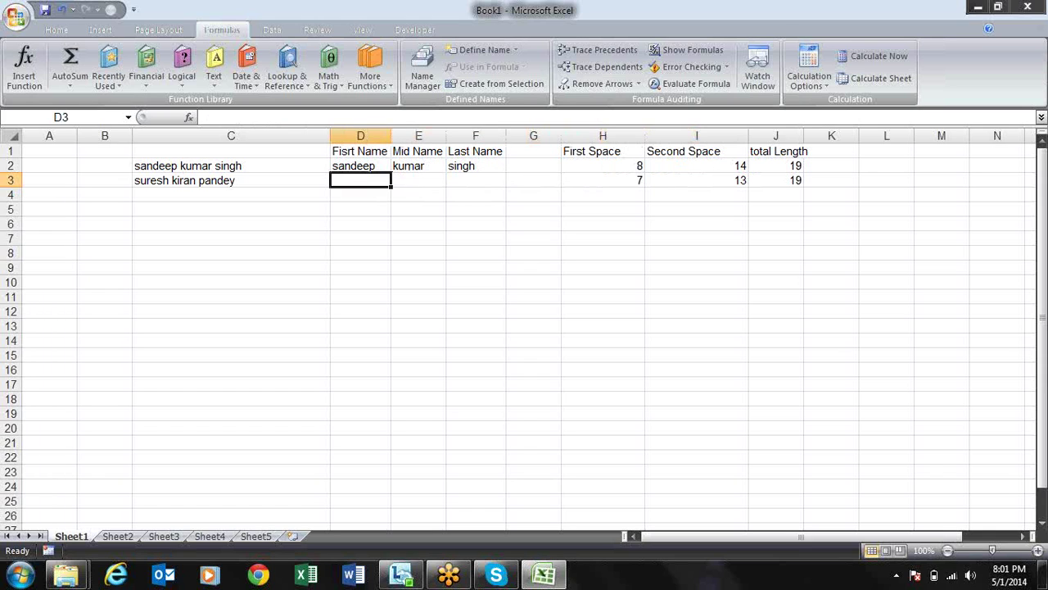
{"action": "key", "text": "Right"}
{"action": "key", "text": "Right"}
{"action": "key", "text": "Left"}
{"action": "key", "text": "Left"}
- Enter =LEFT(C3,H3-1) in D3 so it returns suresh
{"action": "type", "text": "="}
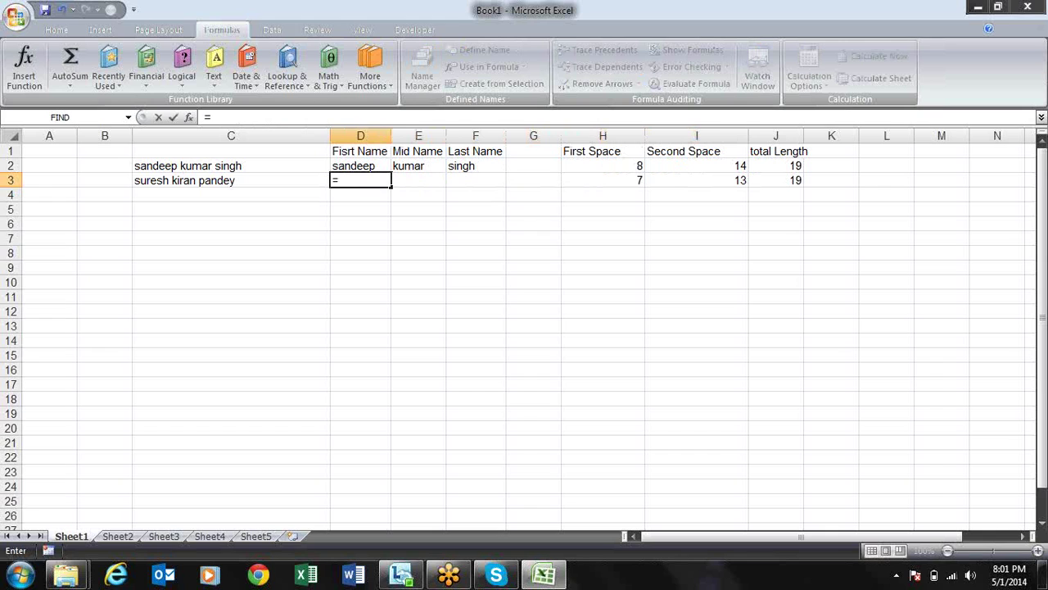
{"action": "type", "text": "le"}
{"action": "key", "text": "Tab"}
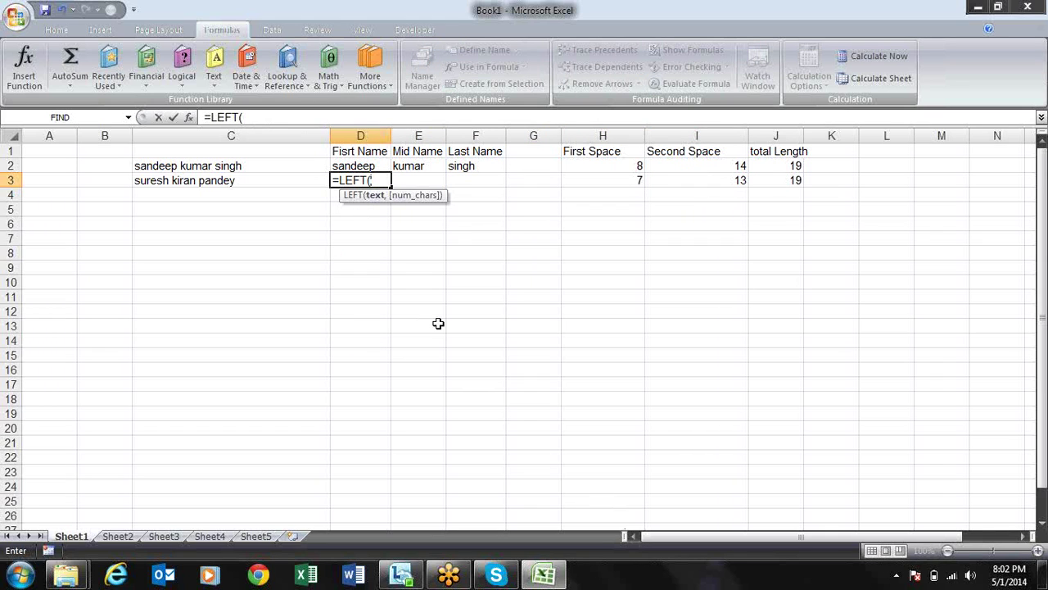
{"action": "left_click", "coordinate": [280, 177]}
{"action": "type", "text": ","}
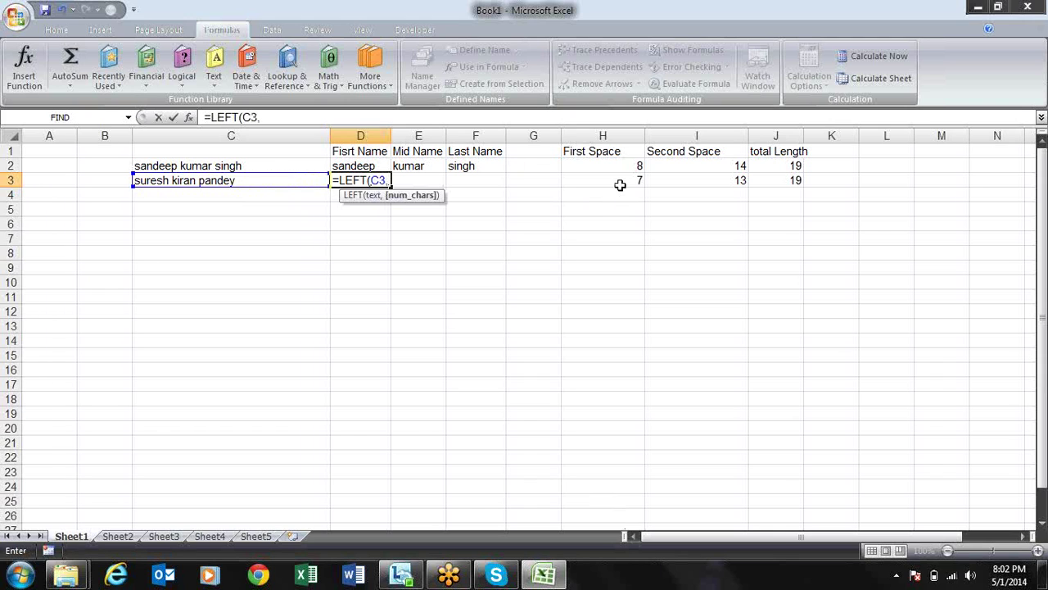
{"action": "left_click", "coordinate": [620, 182]}
{"action": "type", "text": "-1)"}
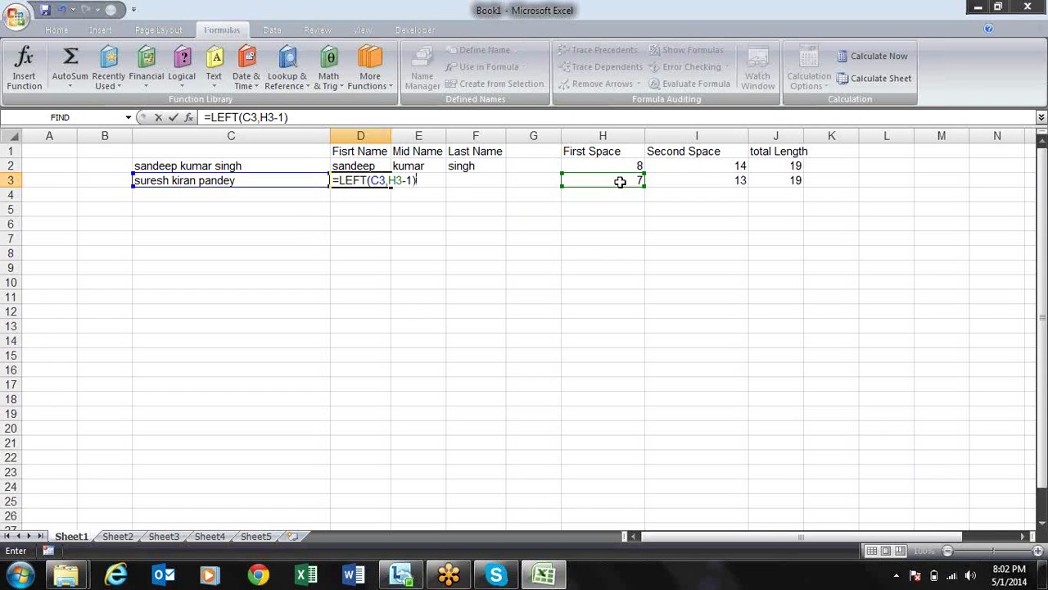
{"action": "key", "text": "Return"}
{"action": "key", "text": "Up"}
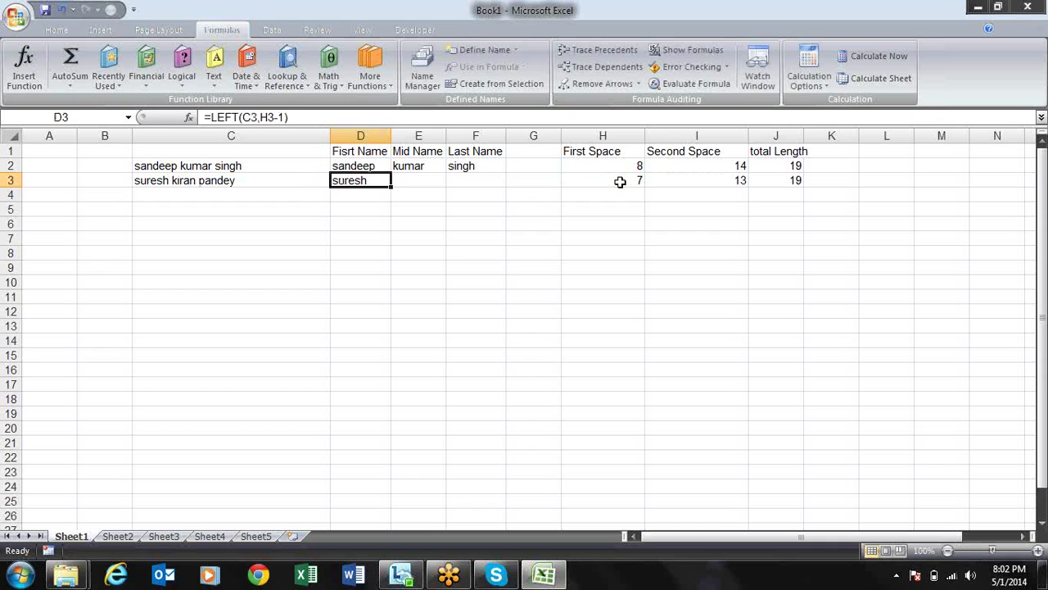
{"action": "key", "text": "Right"}
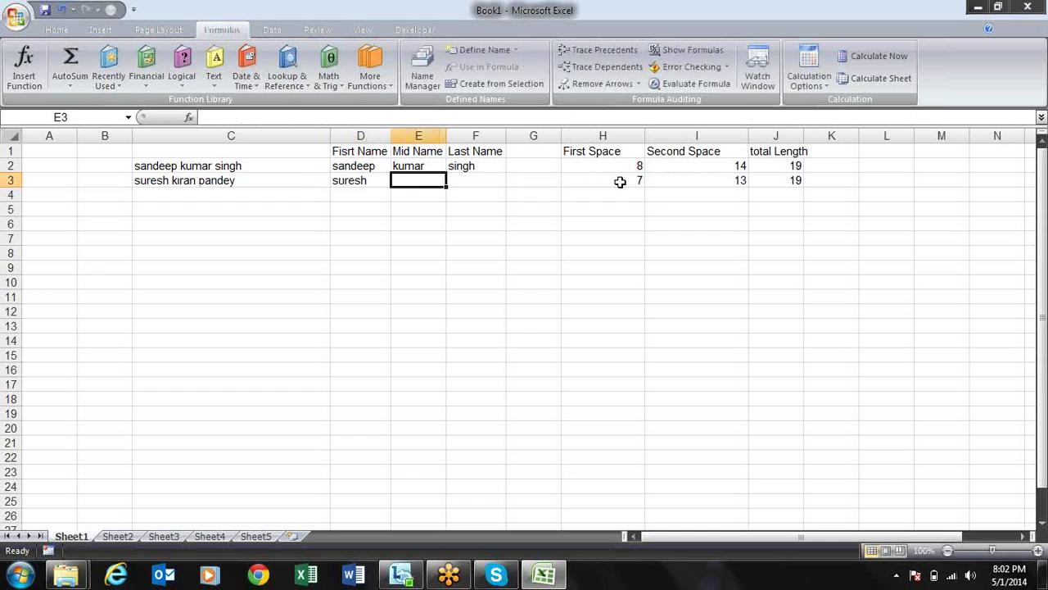
{"action": "key", "text": "Right"}
{"action": "type", "text": "="}
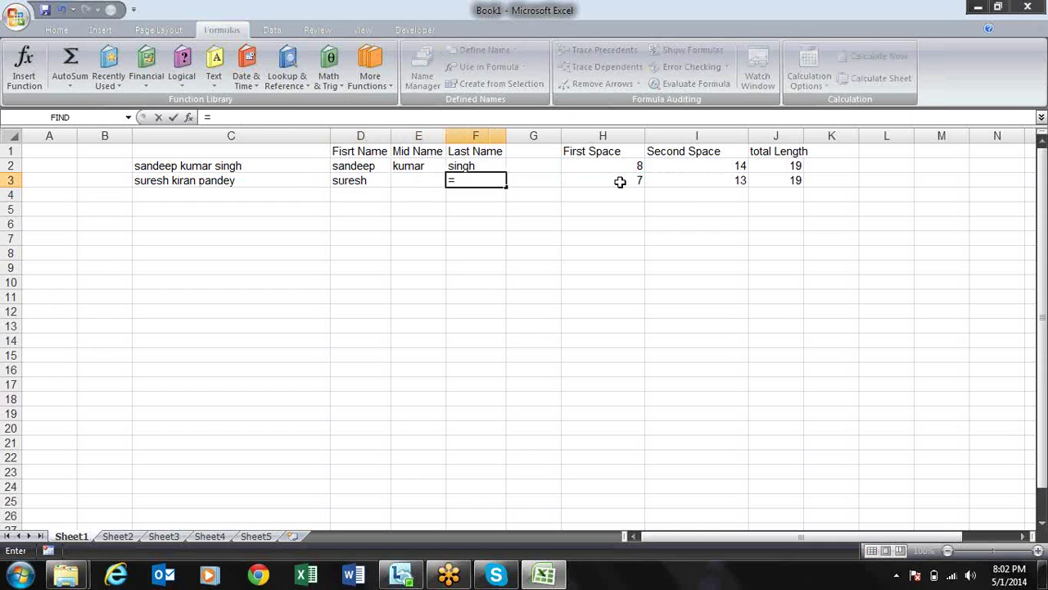
{"action": "type", "text": "ri"}
{"action": "key", "text": "Tab"}
{"action": "left_click", "coordinate": [315, 180]}
{"action": "type", "text": ","}
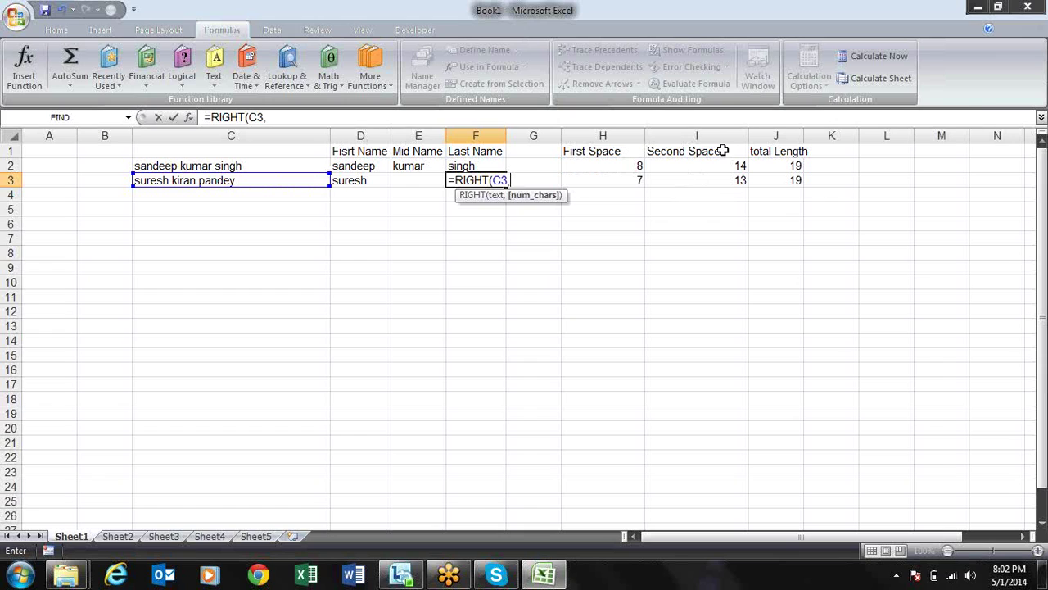
{"action": "left_click", "coordinate": [767, 181]}
{"action": "type", "text": "-"}
{"action": "left_click", "coordinate": [728, 185]}
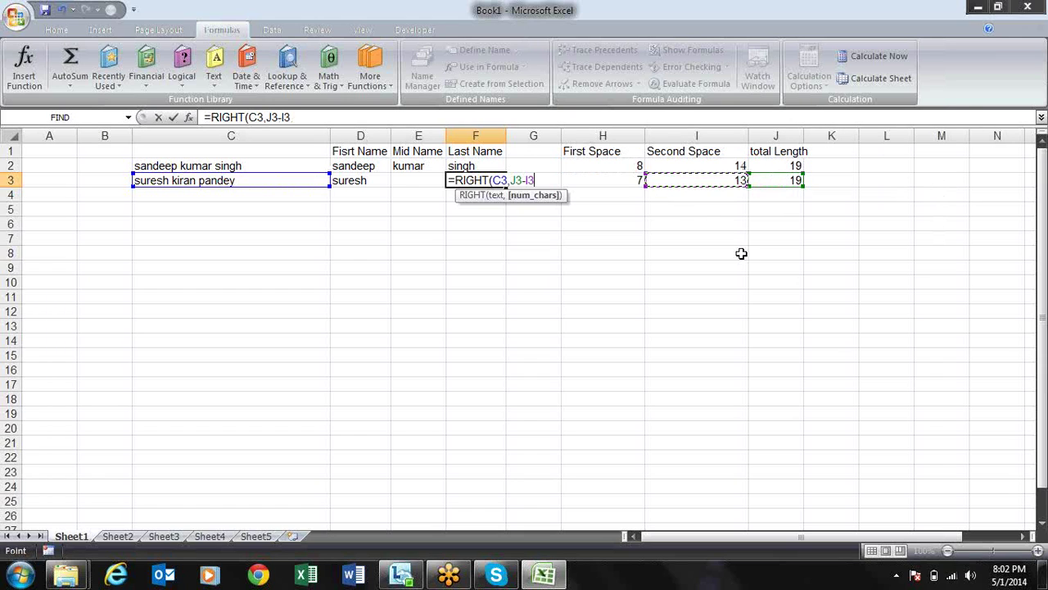
{"action": "type", "text": ")"}
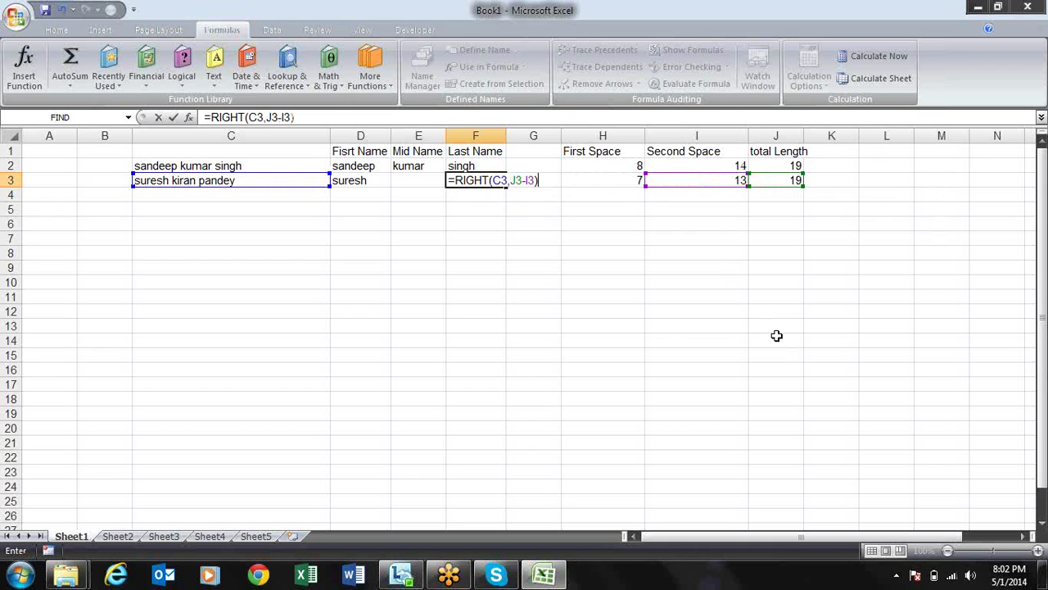
{"action": "key", "text": "Return"}
{"action": "key", "text": "Up"}
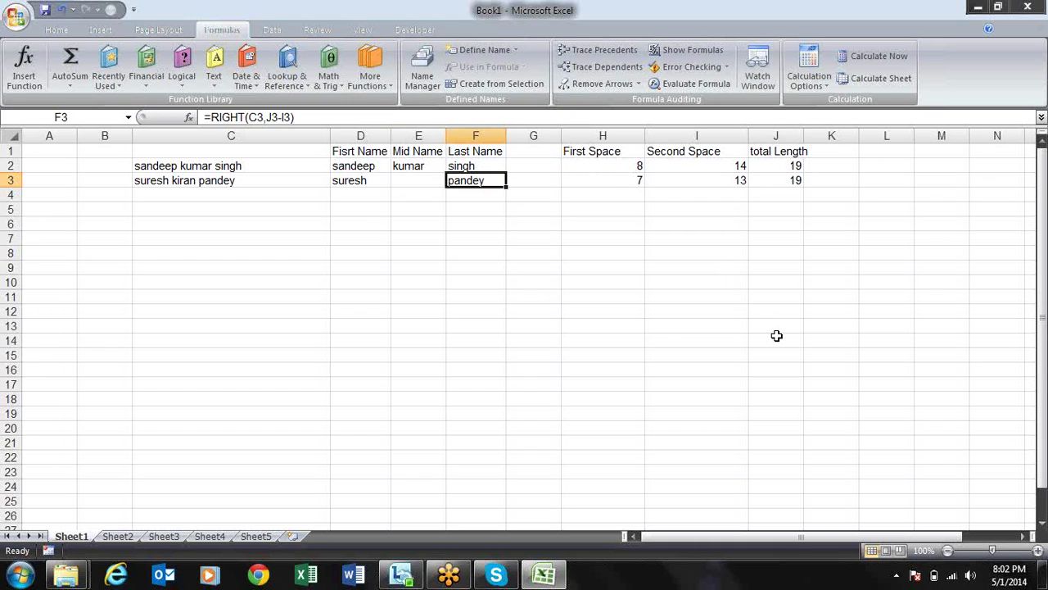
{"action": "key", "text": "Left"}
- Enter =MID(C3,H3+1,I3-H3-1) in E3 to return the middle name kiran
{"action": "type", "text": "="}
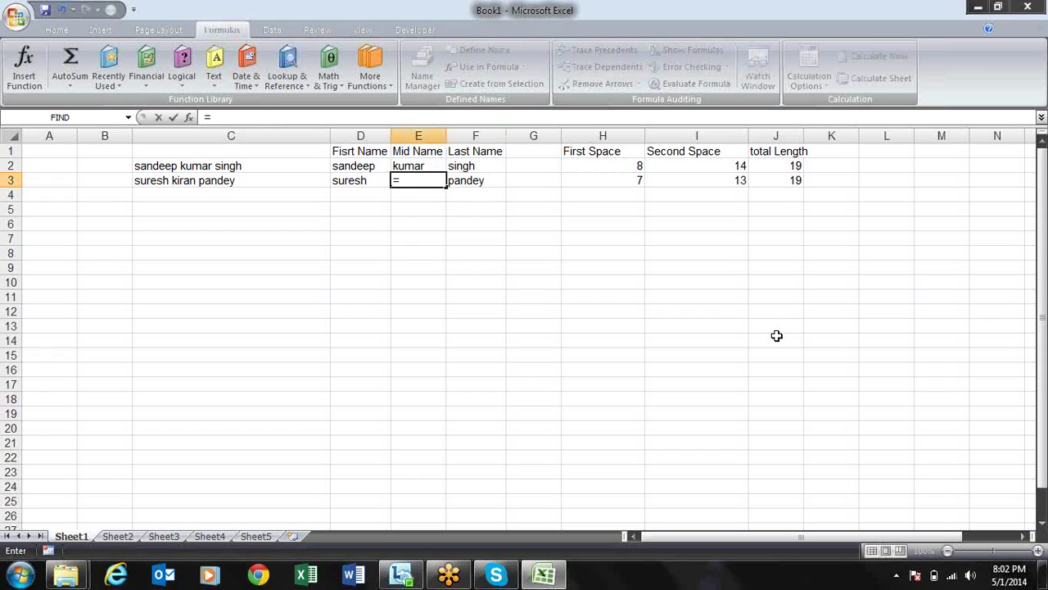
{"action": "type", "text": "mid"}
{"action": "key", "text": "Tab"}
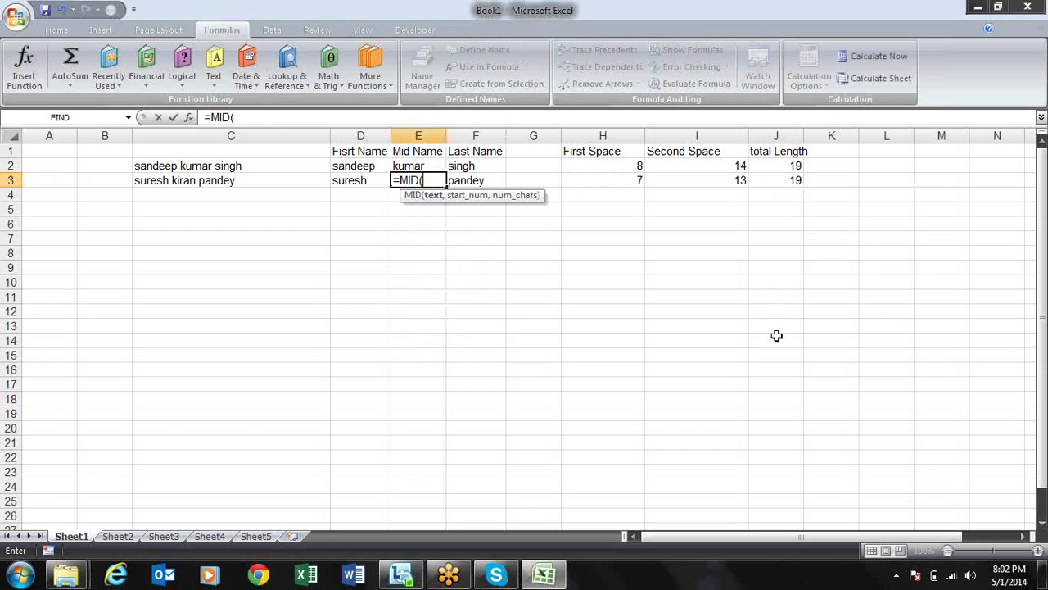
{"action": "left_click", "coordinate": [288, 181]}
{"action": "type", "text": ","}
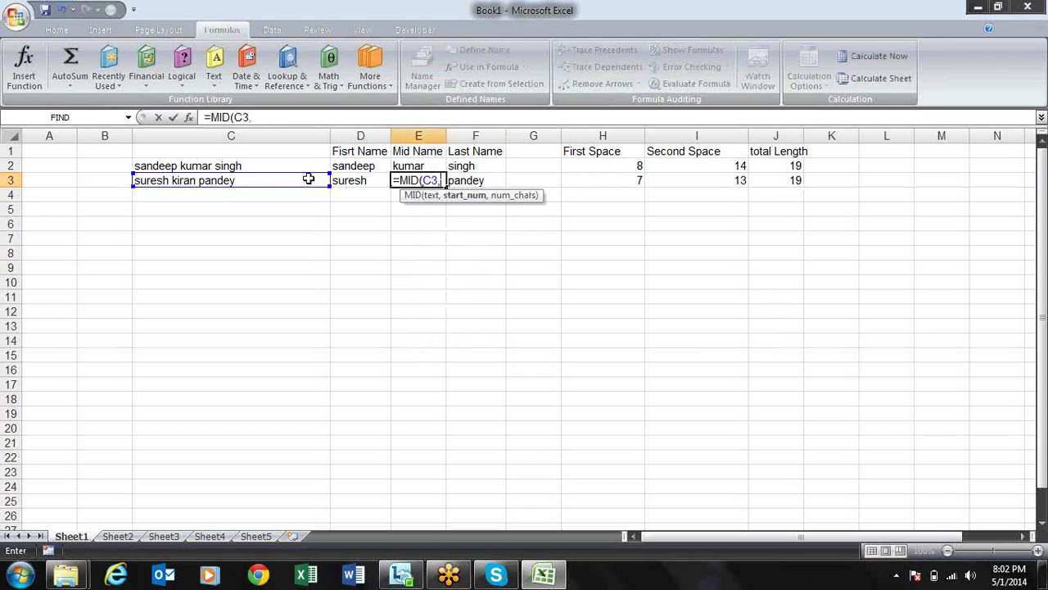
{"action": "left_click", "coordinate": [586, 178]}
{"action": "type", "text": "+1,"}
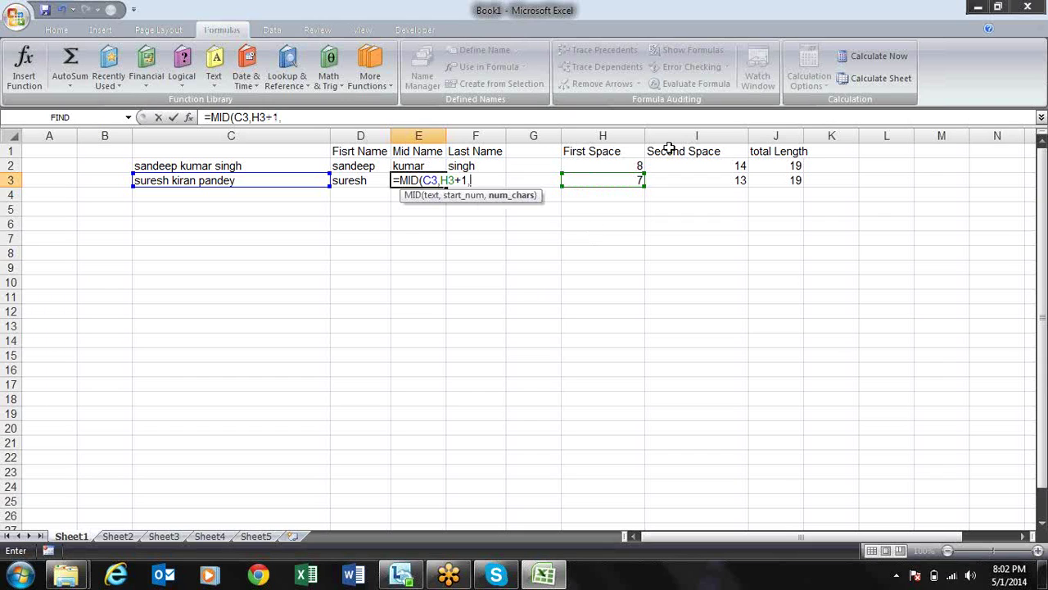
{"action": "left_click", "coordinate": [739, 180]}
{"action": "type", "text": "-"}
{"action": "left_click", "coordinate": [618, 181]}
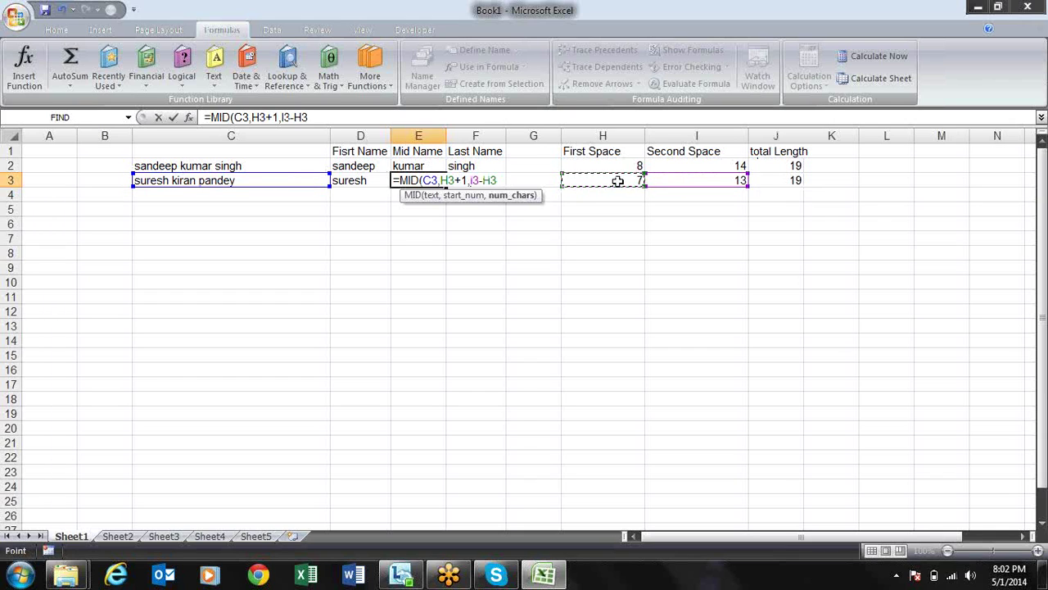
{"action": "type", "text": "-1)"}
{"action": "key", "text": "Return"}
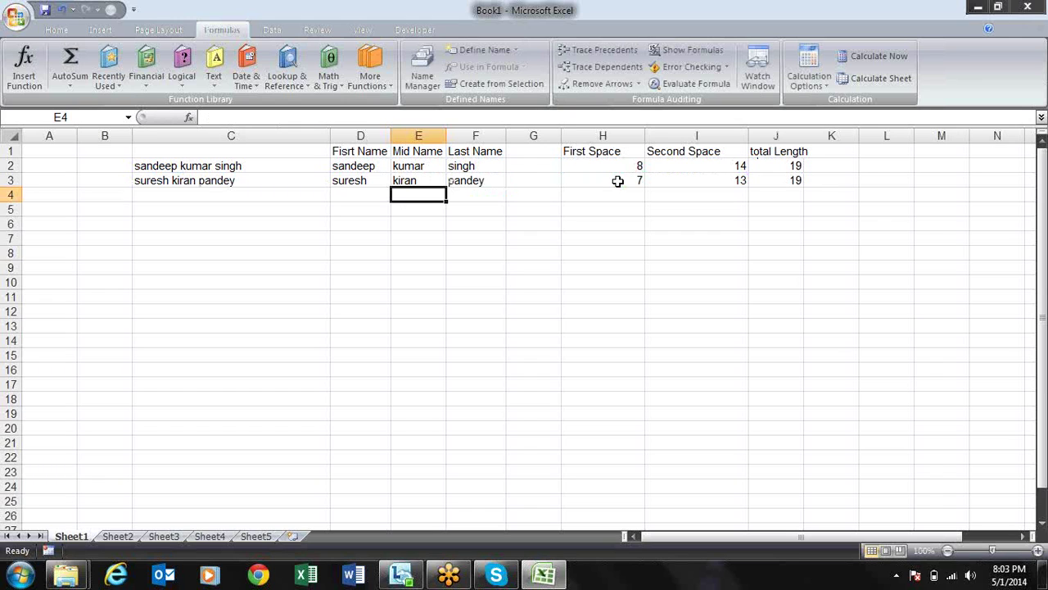
{"action": "key", "text": "Up"}
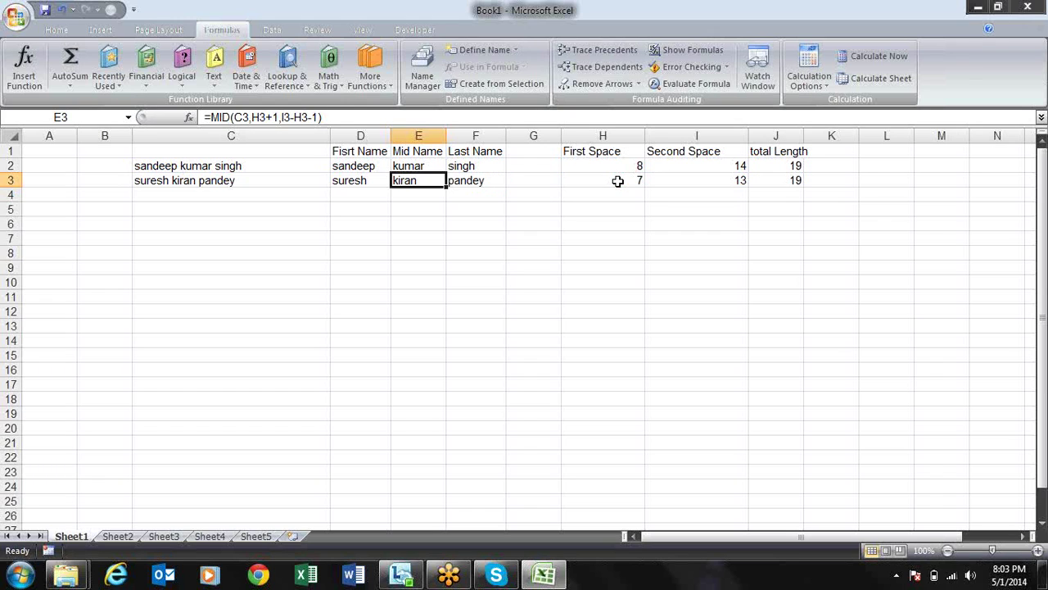
{"action": "key", "text": "Left"}
{"action": "key", "text": "Left"}
{"action": "key", "text": "Left"}
{"action": "key", "text": "Right"}
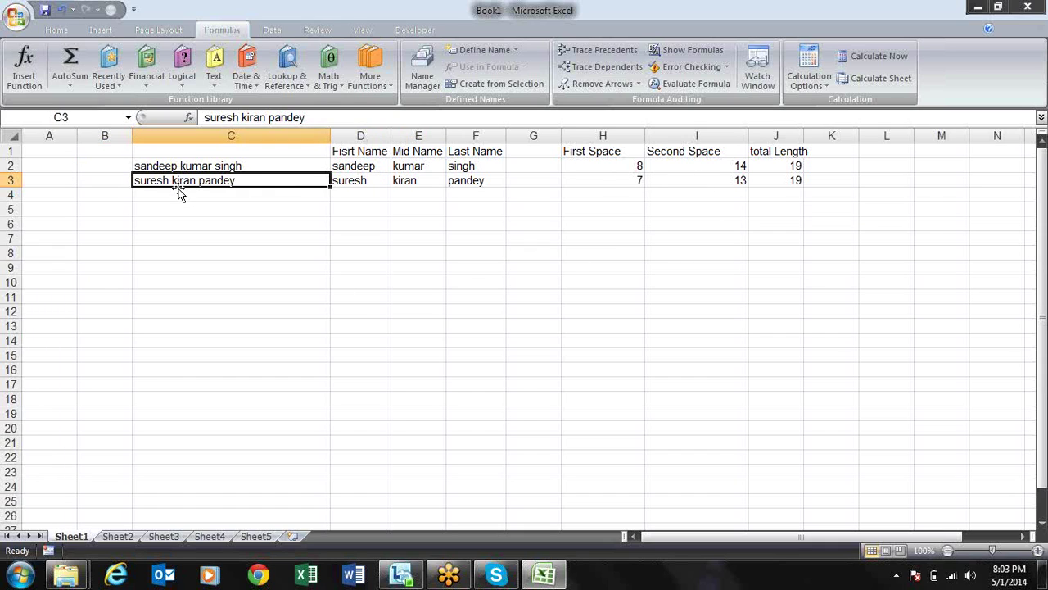
- Select the extracted name cells in row 3, then a range across row 4
{"action": "mouse_move", "coordinate": [384, 213]}
{"action": "left_mouse_down"}
{"action": "mouse_move", "coordinate": [448, 194]}
{"action": "mouse_move", "coordinate": [394, 179]}
{"action": "mouse_move", "coordinate": [479, 180]}
{"action": "left_mouse_up"}
{"action": "left_click", "coordinate": [457, 236]}
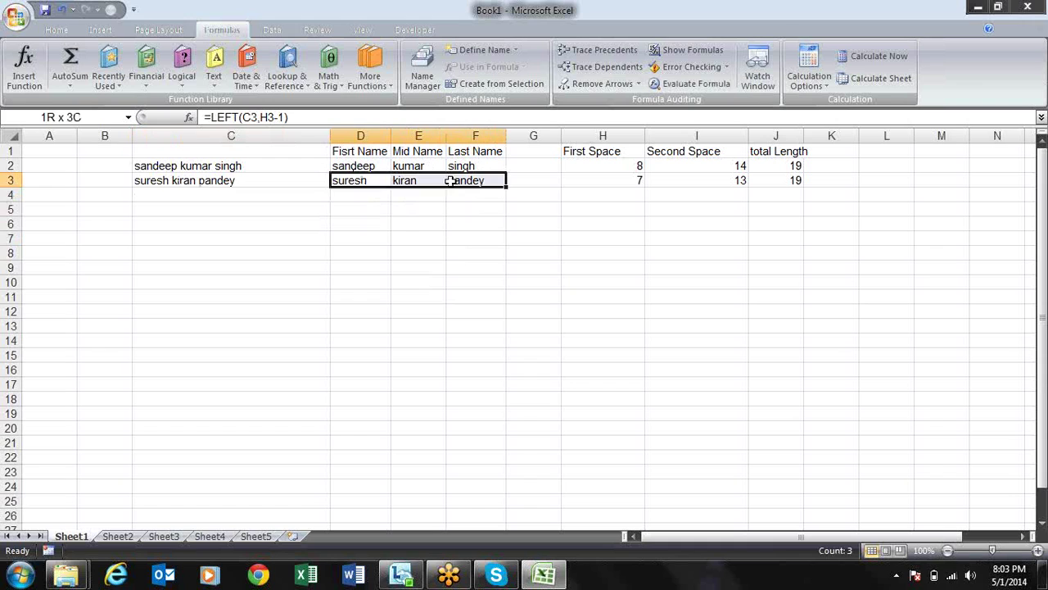
{"action": "left_click", "coordinate": [346, 196]}
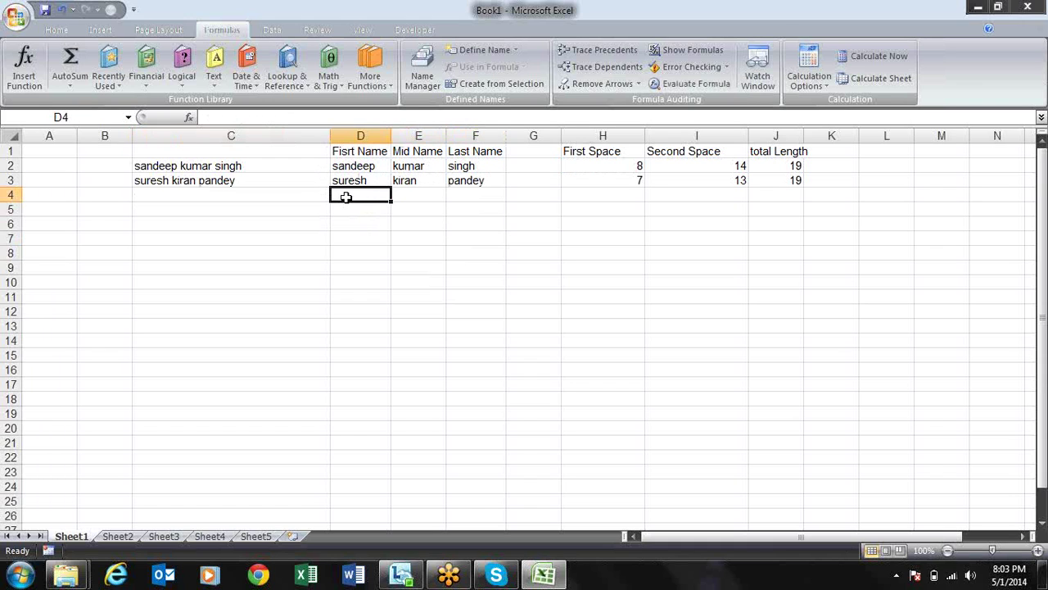
{"action": "key", "text": "shift+Right"}
{"action": "key", "text": "shift+Right"}
{"action": "key", "text": "shift+Right"}
{"action": "key", "text": "shift+Right"}
{"action": "key", "text": "shift+Right"}
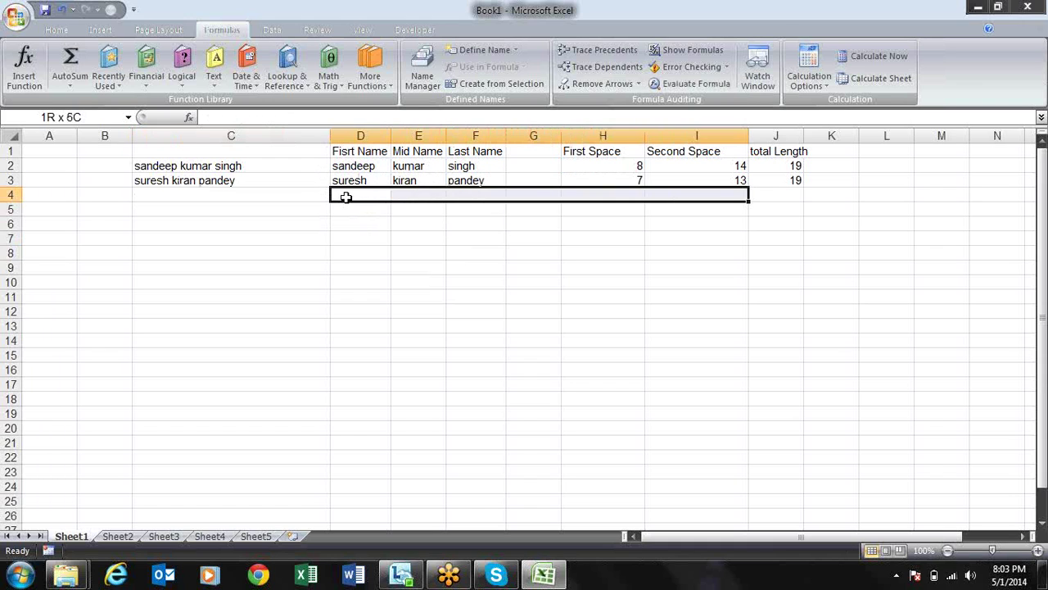
{"action": "key", "text": "shift+Right"}
{"action": "key", "text": "shift+Right"}
{"action": "key", "text": "shift+Left"}
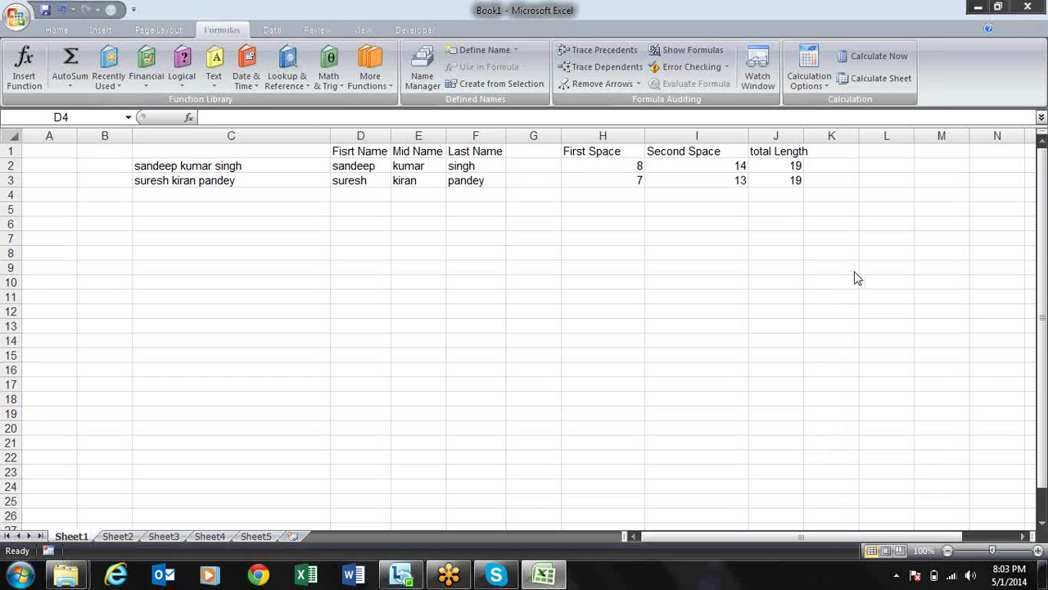
- Open and close the network connections list twice, then click back into the sheet
{"action": "left_click", "coordinate": [950, 576]}
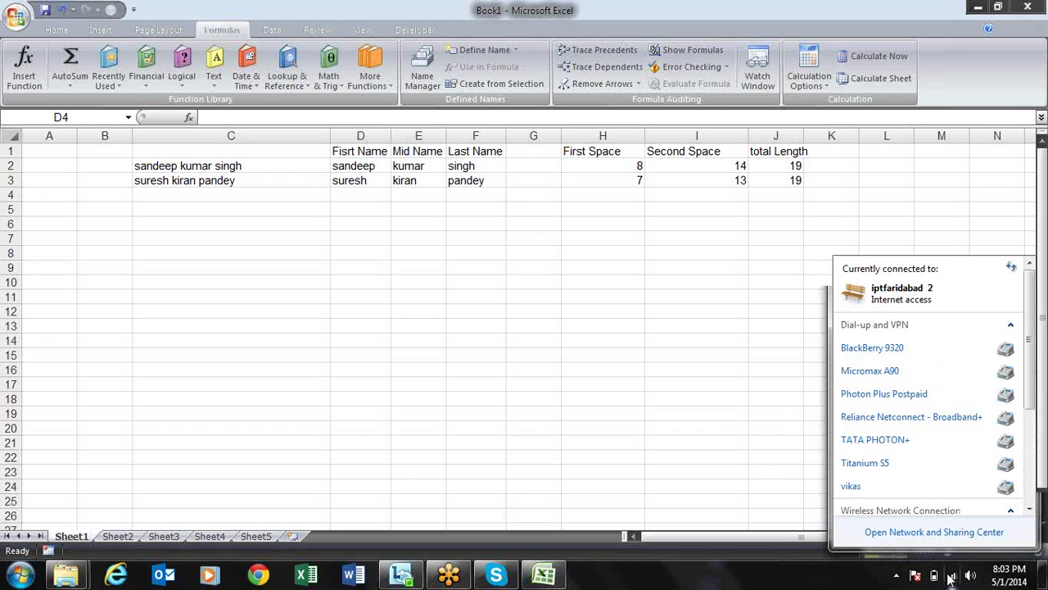
{"action": "left_click", "coordinate": [736, 424]}
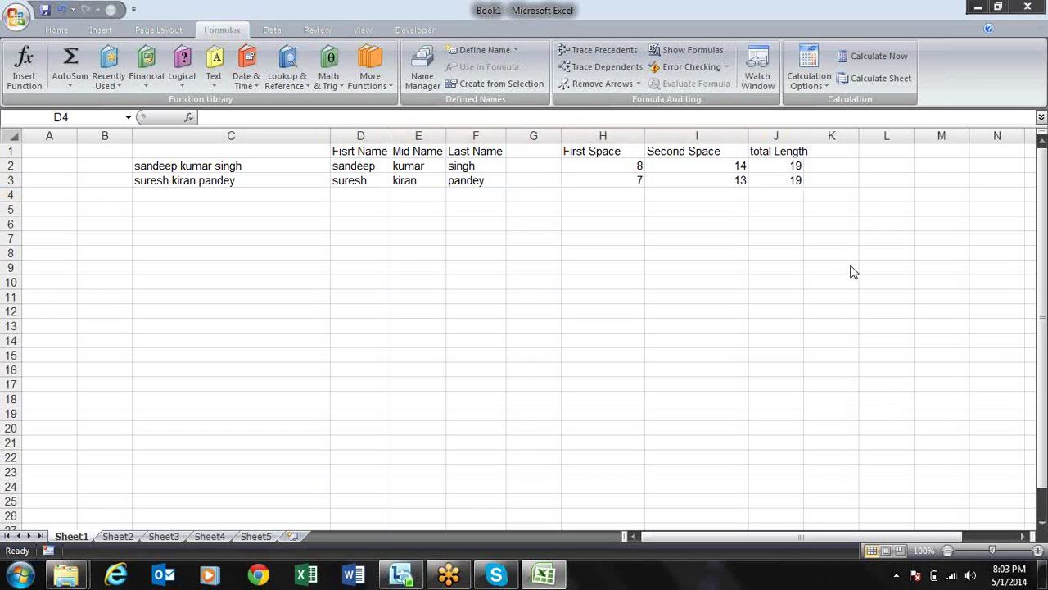
{"action": "left_click", "coordinate": [952, 576]}
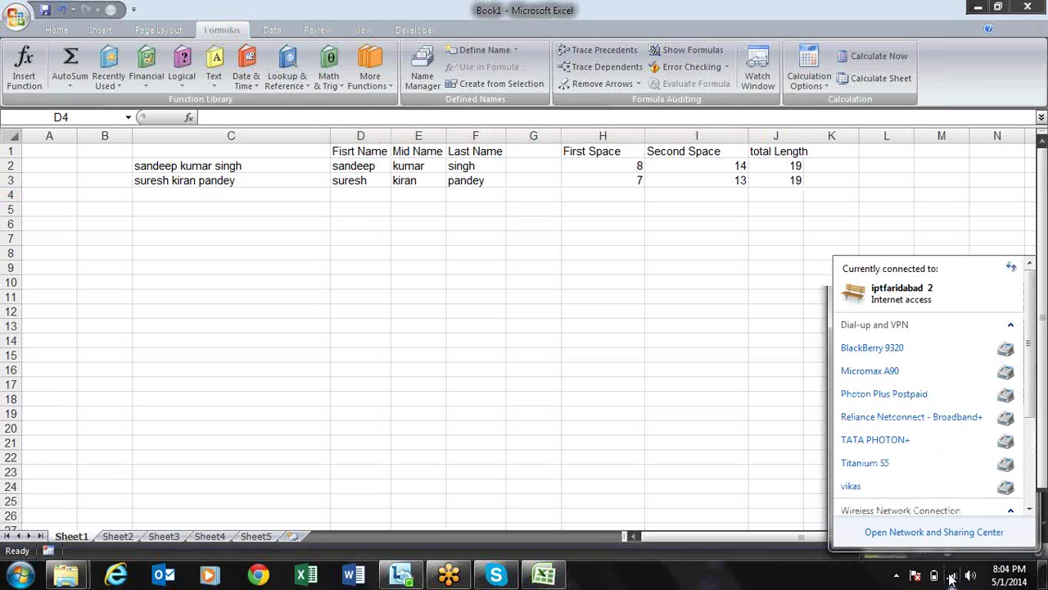
{"action": "left_click_drag", "start_coordinate": [1035, 377], "coordinate": [1033, 458]}
{"action": "left_click", "coordinate": [722, 378]}
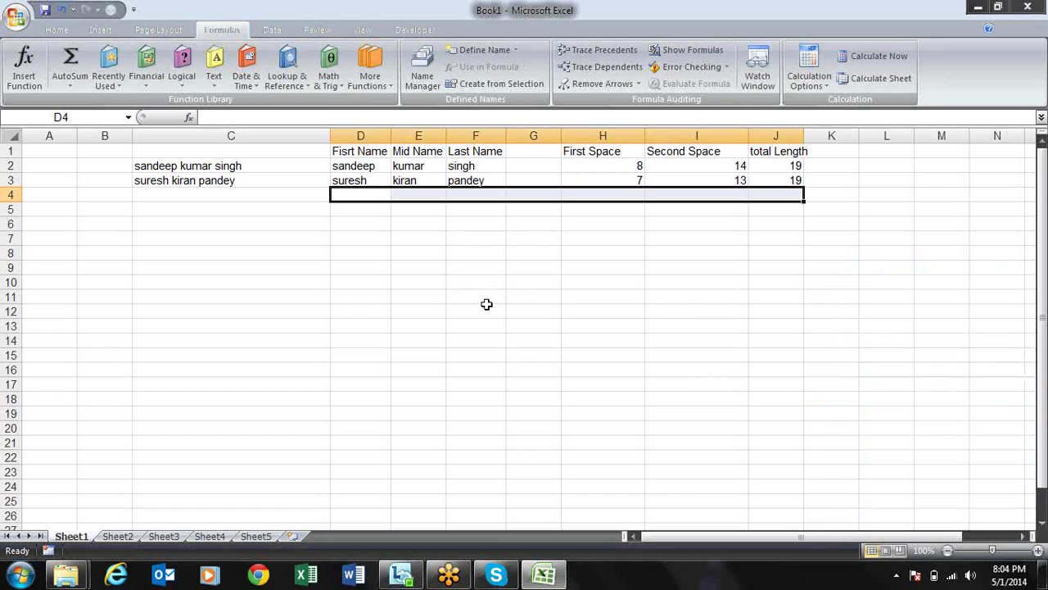
{"action": "left_click", "coordinate": [369, 229]}
{"action": "left_click", "coordinate": [366, 191]}
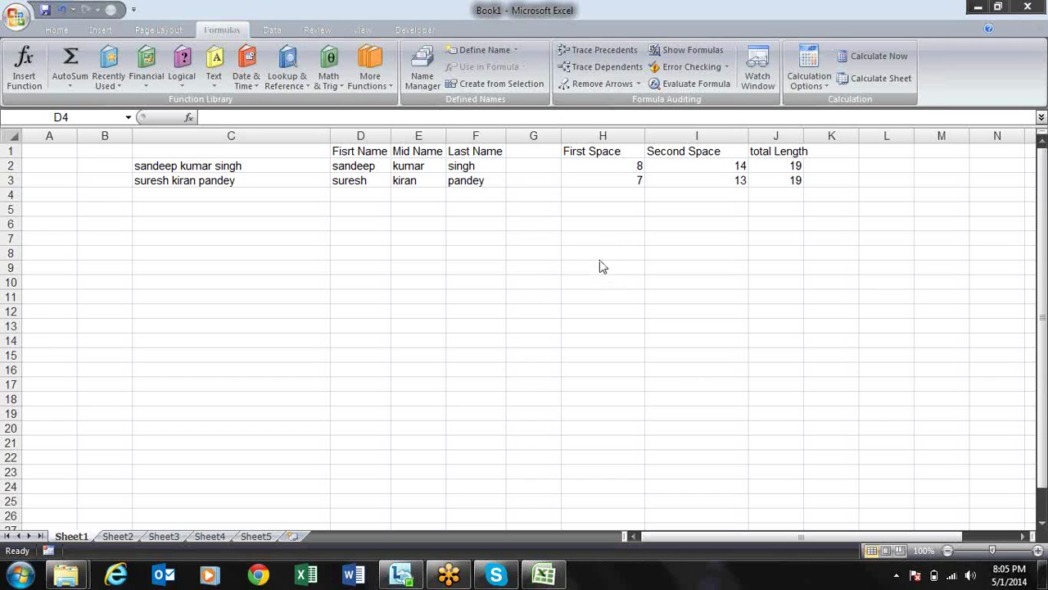
{"action": "key", "text": "Left"}
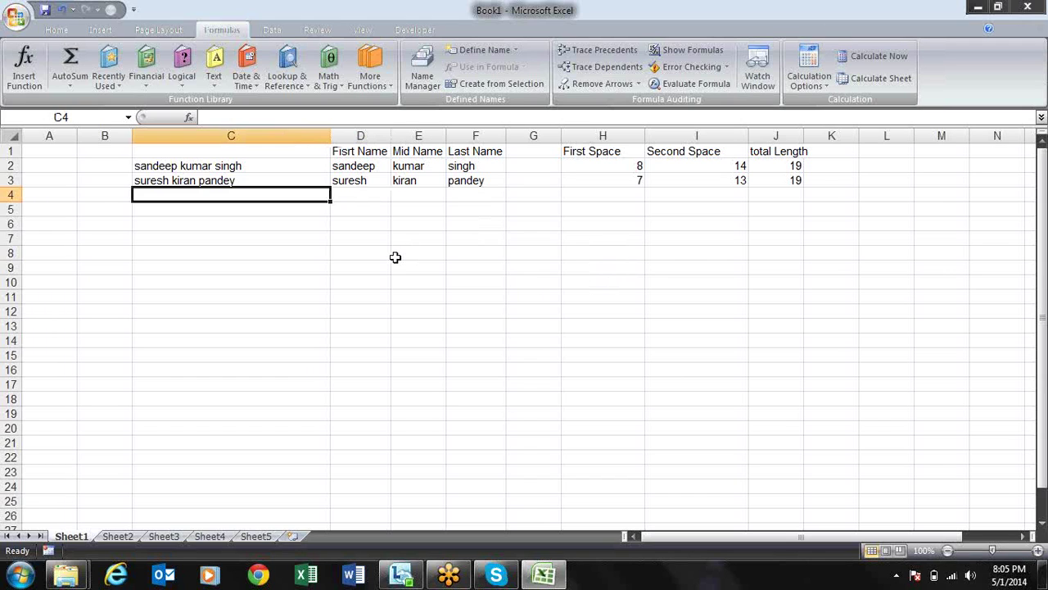
{"action": "key", "text": "Right"}
{"action": "key", "text": "Right"}
{"action": "key", "text": "Left"}
{"action": "key", "text": "Left"}
{"action": "key", "text": "Up"}
{"action": "key", "text": "Right"}
{"action": "key", "text": "F2"}
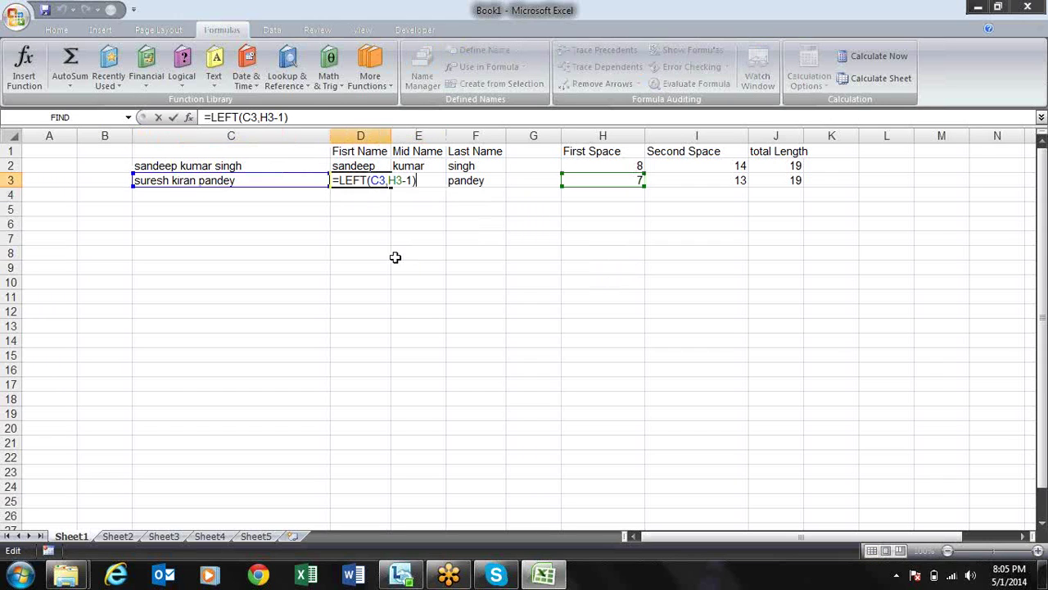
{"action": "key", "text": "Return"}
{"action": "key", "text": "Up"}
{"action": "key", "text": "Right"}
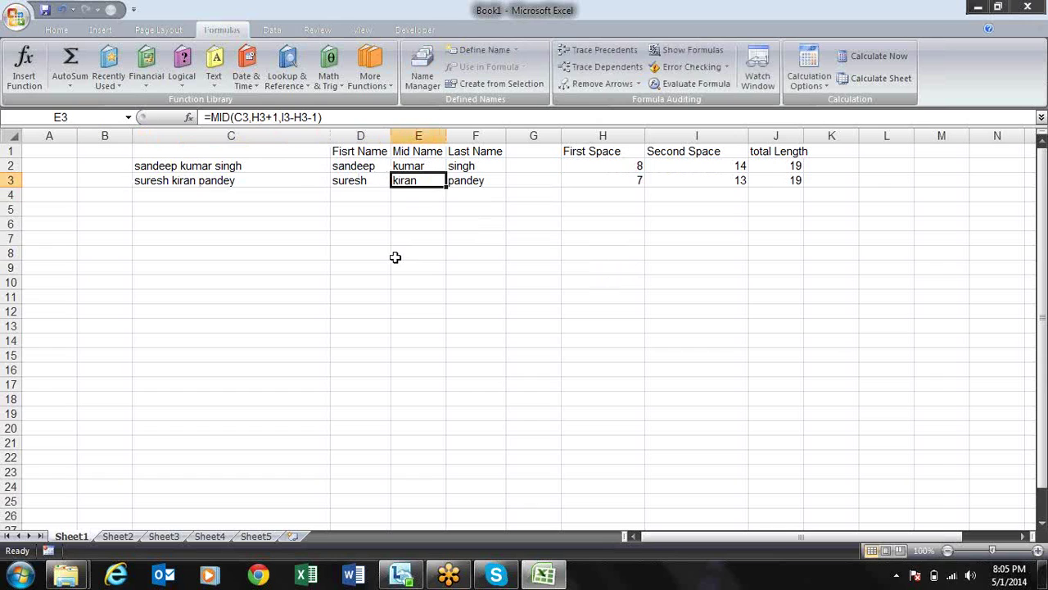
{"action": "key", "text": "F2"}
{"action": "key", "text": "Right"}
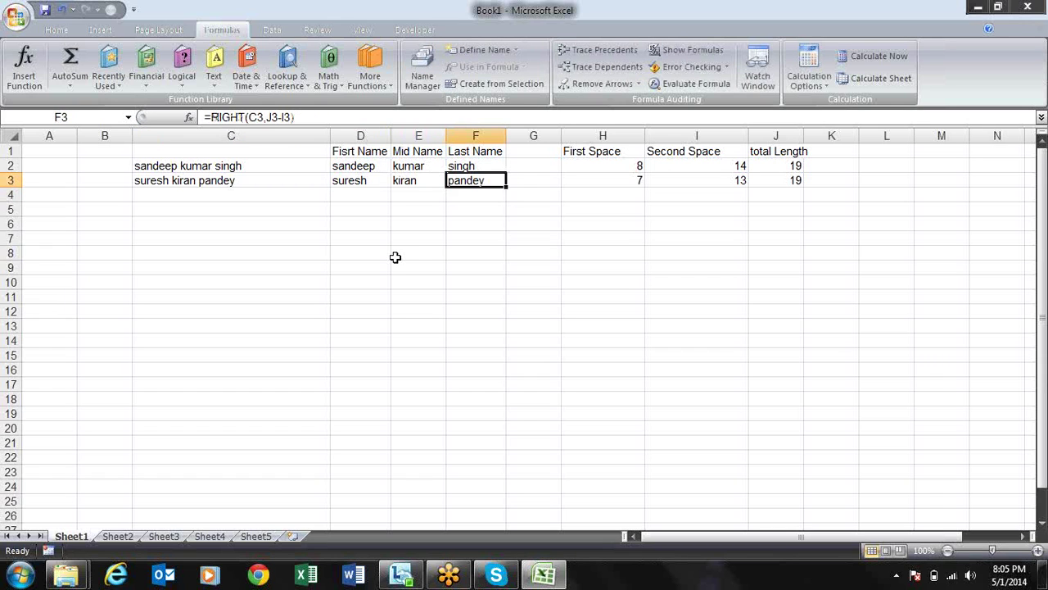
{"action": "key", "text": "F2"}
{"action": "key", "text": "Return"}
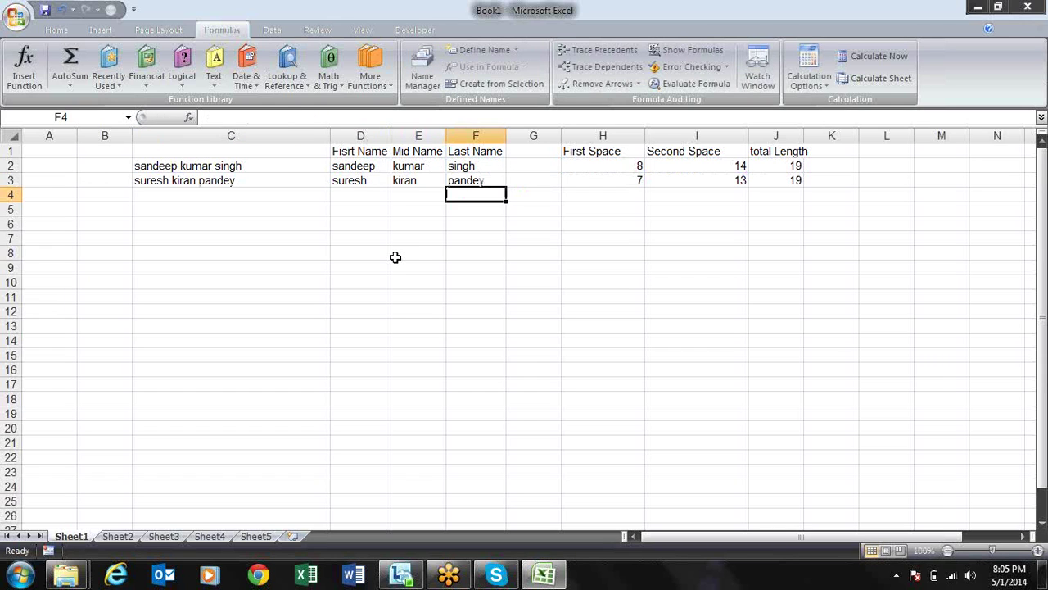
{"action": "key", "text": "Up"}
{"action": "key", "text": "Right"}
{"action": "key", "text": "Right"}
{"action": "key", "text": "F2"}
{"action": "key", "text": "Return"}
{"action": "key", "text": "Up"}
{"action": "key", "text": "Up"}
{"action": "key", "text": "Up"}
{"action": "key", "text": "Down"}
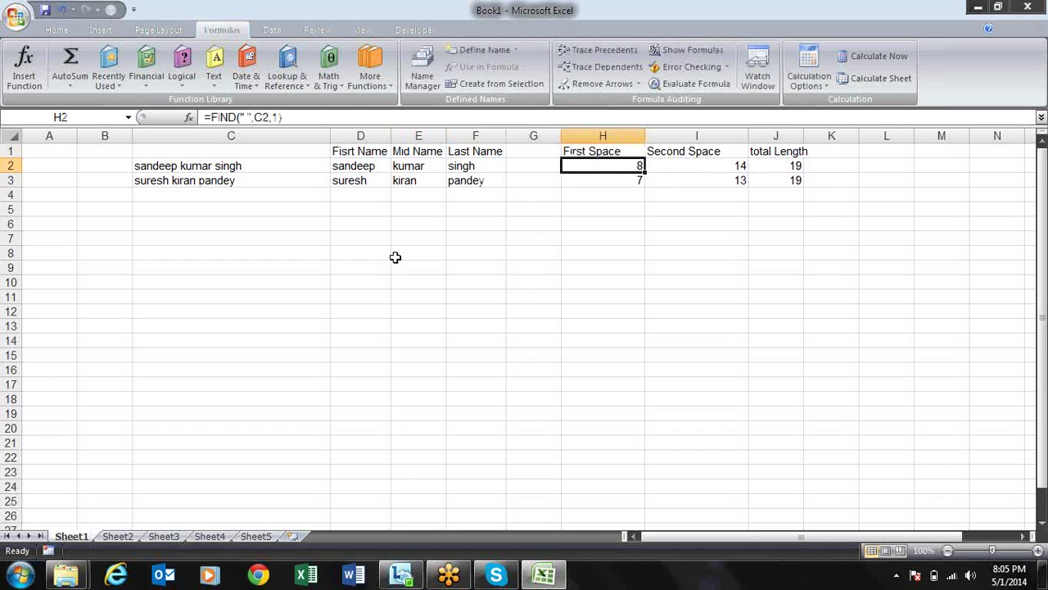
{"action": "key", "text": "Down"}
{"action": "key", "text": "Right"}
{"action": "key", "text": "Right"}
{"action": "key", "text": "F2"}
{"action": "key", "text": "Return"}
{"action": "key", "text": "Up"}
{"action": "key", "text": "Left"}
{"action": "key", "text": "Left"}
{"action": "key", "text": "Left"}
{"action": "key", "text": "Left"}
{"action": "key", "text": "Left"}
{"action": "key", "text": "Left"}
{"action": "key", "text": "Right"}
{"action": "key", "text": "Right"}
{"action": "key", "text": "Right"}
{"action": "key", "text": "Right"}
{"action": "key", "text": "Right"}
{"action": "key", "text": "Right"}
{"action": "key", "text": "Left"}
{"action": "key", "text": "Left"}
{"action": "key", "text": "Left"}
{"action": "key", "text": "Left"}
{"action": "key", "text": "Left"}
{"action": "key", "text": "Left"}
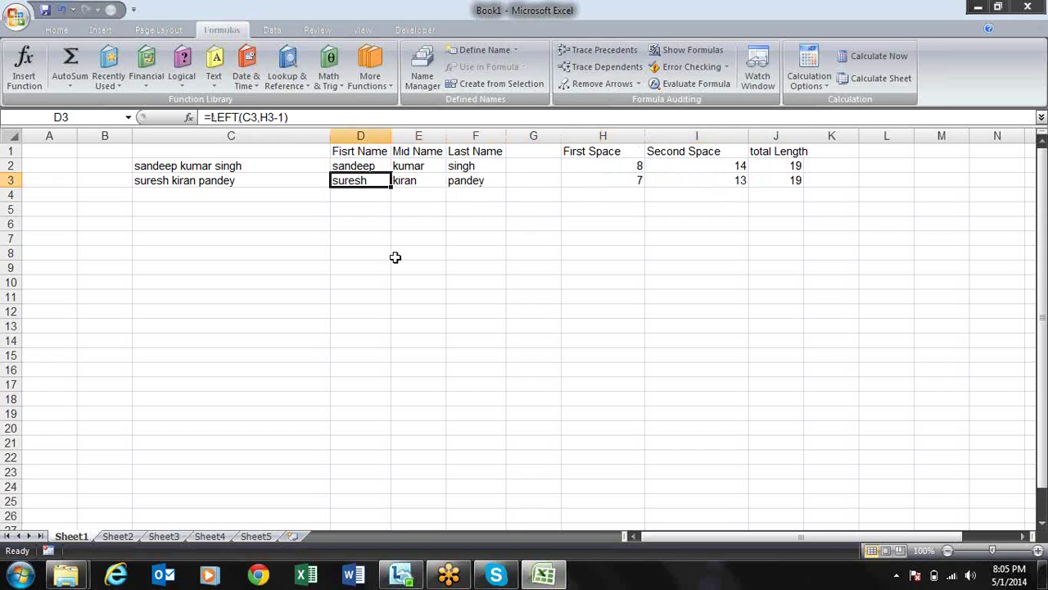
{"action": "key", "text": "F2"}
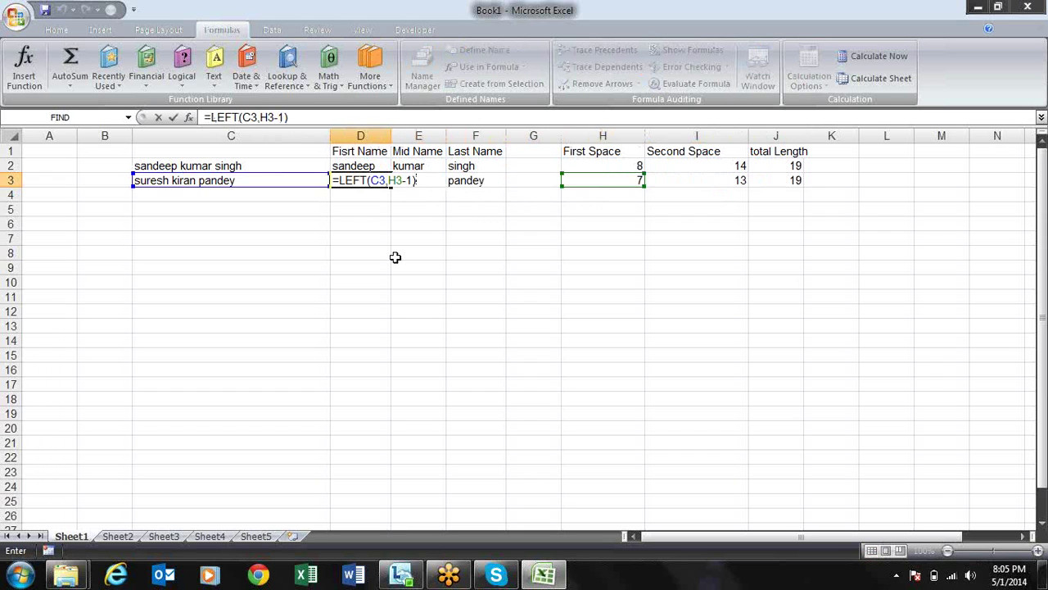
{"action": "key", "text": "Return"}
{"action": "key", "text": "Up"}
{"action": "key", "text": "Right"}
{"action": "key", "text": "Down"}
{"action": "key", "text": "Up"}
{"action": "key", "text": "Right"}
{"action": "key", "text": "F2"}
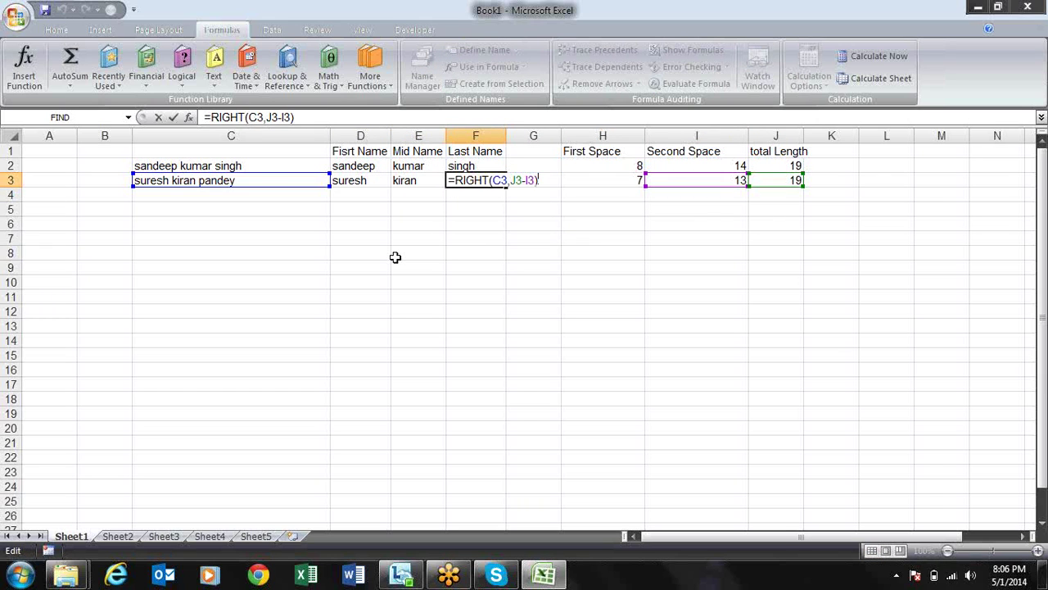
{"action": "key", "text": "Escape"}
{"action": "key", "text": "Left"}
{"action": "key", "text": "Left"}
{"action": "key", "text": "Left"}
{"action": "key", "text": "Right"}
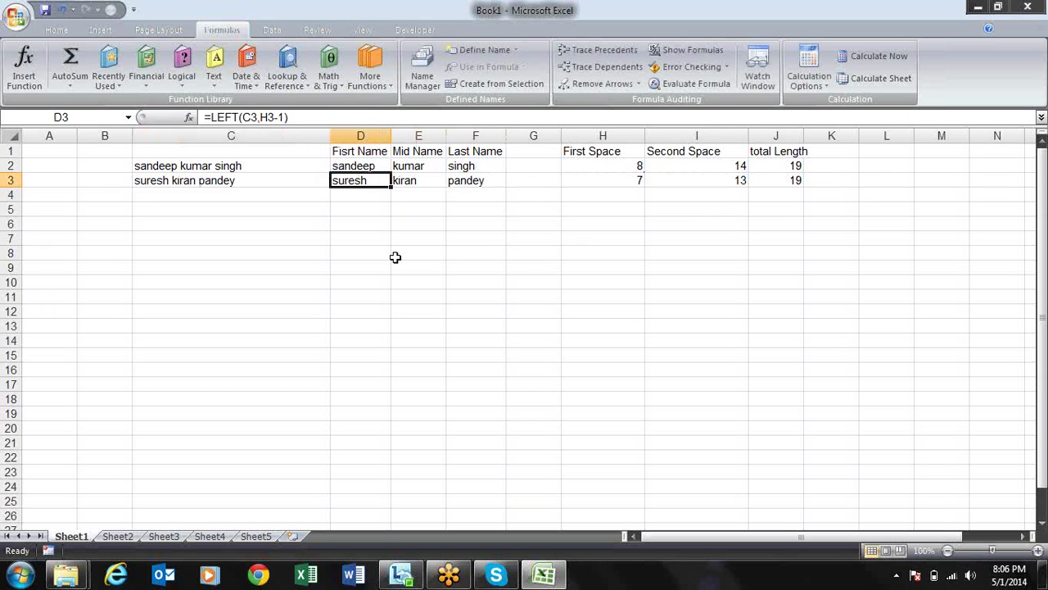
{"action": "key", "text": "Down"}
{"action": "key", "text": "Left"}
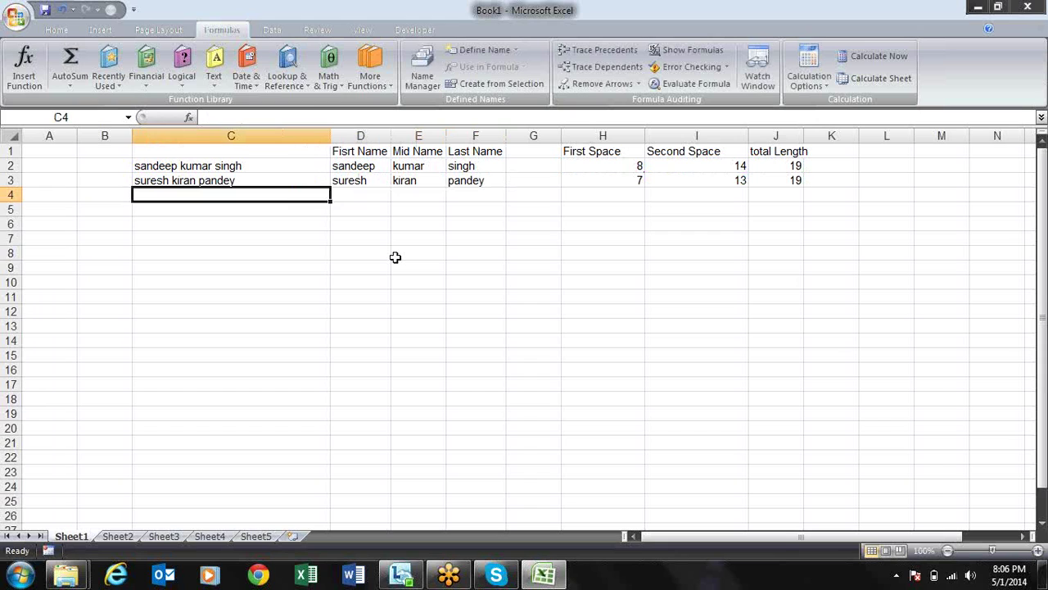
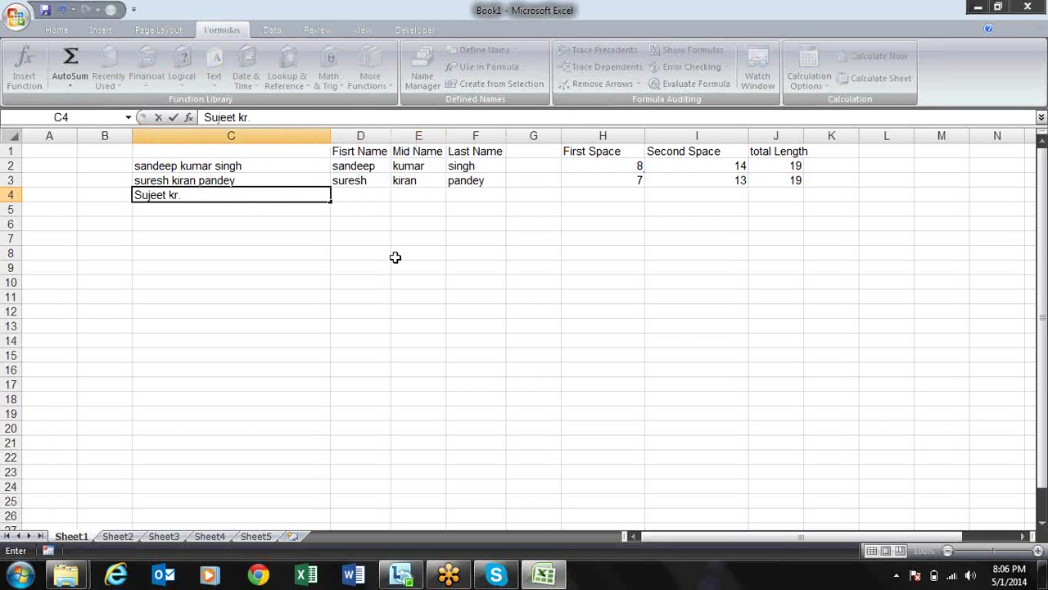
{"action": "key", "text": "Return"}
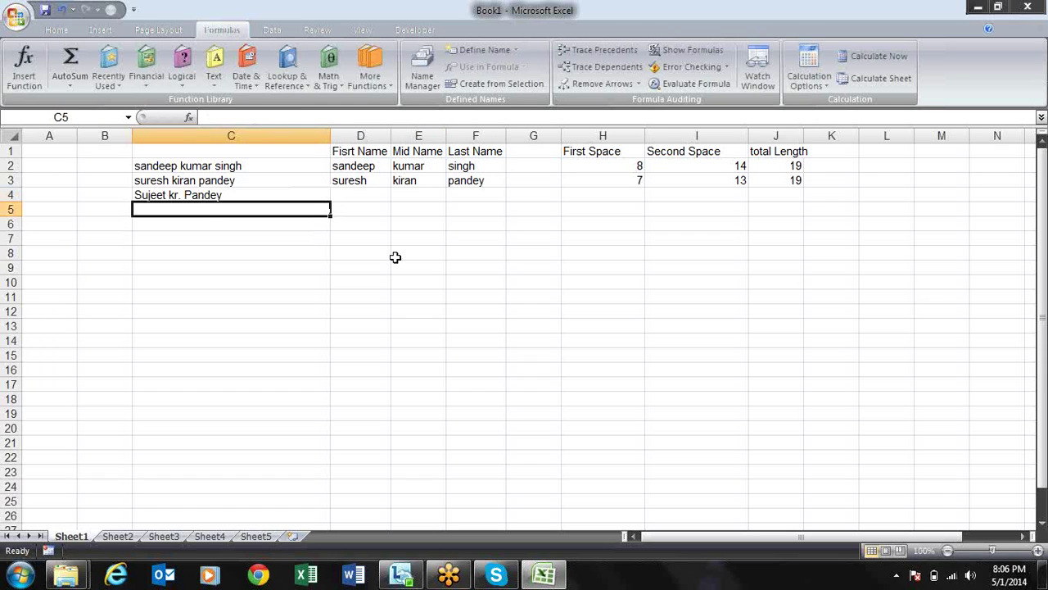
{"action": "key", "text": "Return"}
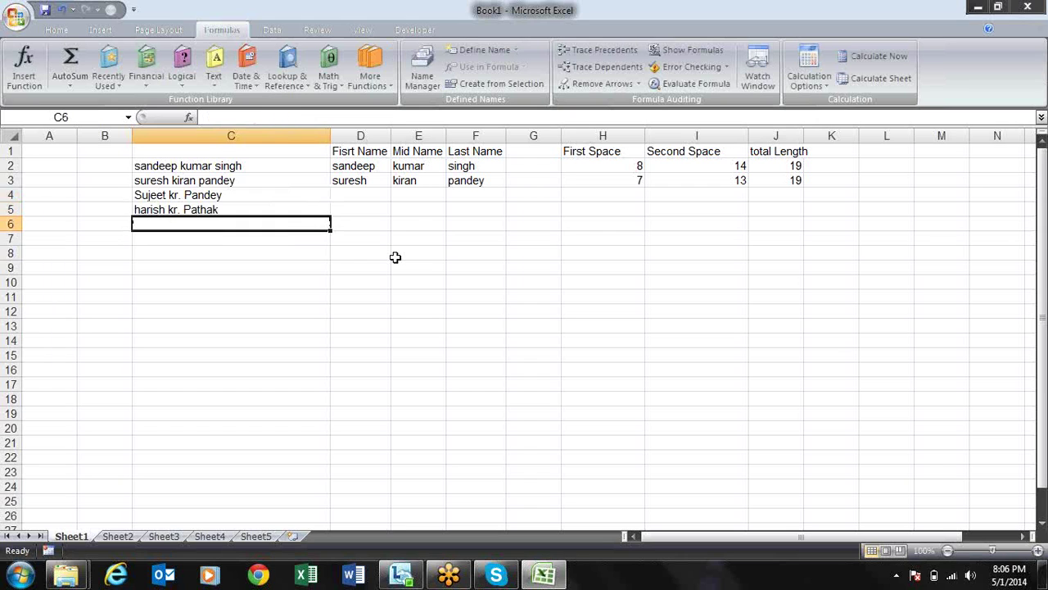
- Look over row 3's space positions, then select D4:F4 for the new name
{"action": "key", "text": "Up"}
{"action": "key", "text": "Up"}
{"action": "key", "text": "Right"}
{"action": "key", "text": "Right"}
{"action": "key", "text": "Right"}
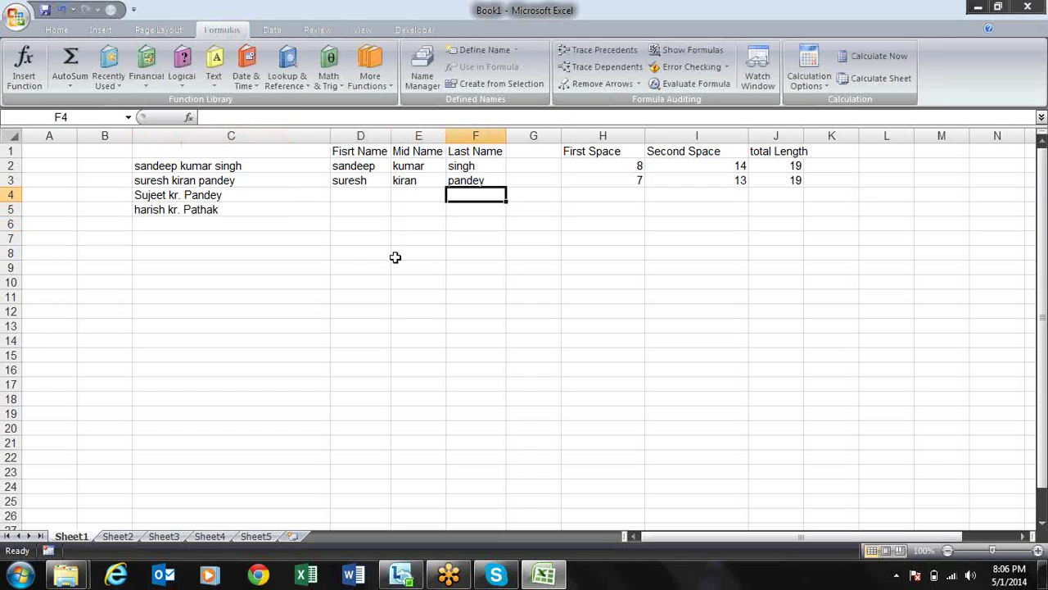
{"action": "key", "text": "Right"}
{"action": "key", "text": "Right"}
{"action": "key", "text": "Up"}
{"action": "key", "text": "Right"}
{"action": "key", "text": "Right"}
{"action": "key", "text": "Left"}
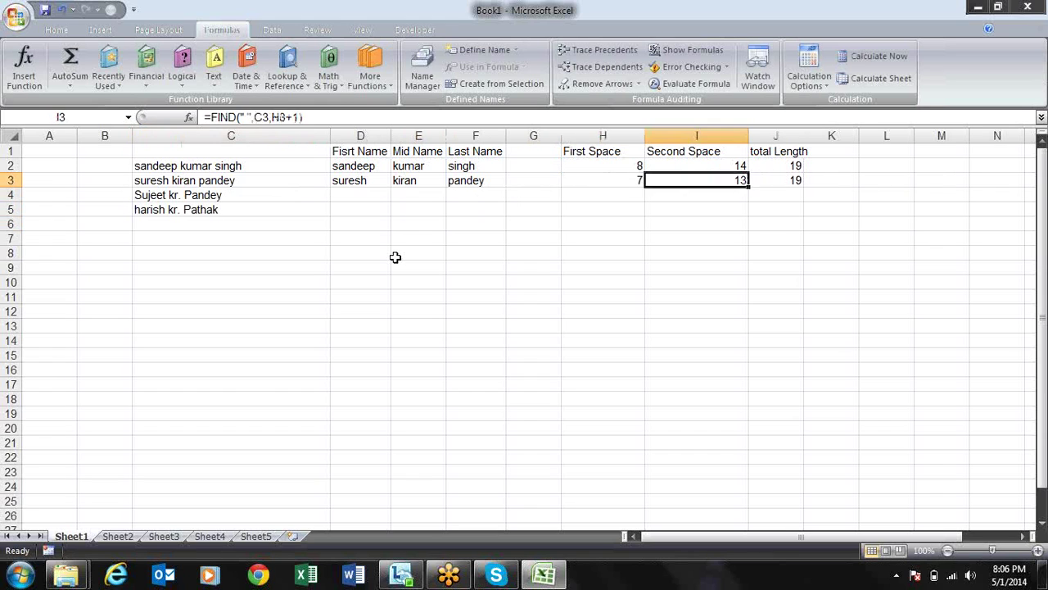
{"action": "key", "text": "Left"}
{"action": "key", "text": "Left"}
{"action": "key", "text": "Down"}
{"action": "key", "text": "Left"}
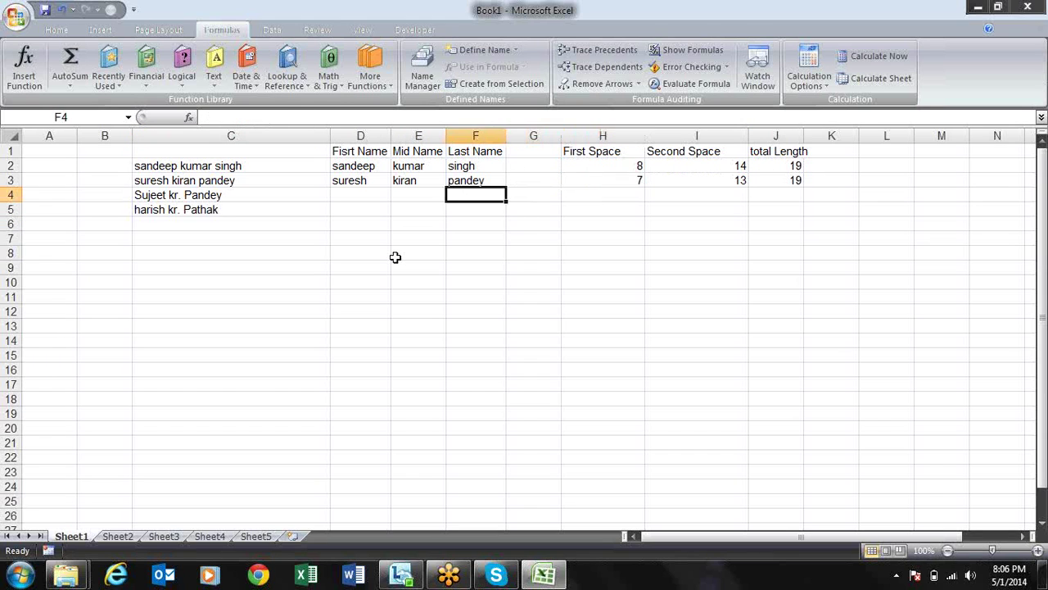
{"action": "key", "text": "Left"}
{"action": "key", "text": "Left"}
{"action": "key", "text": "shift+Right"}
{"action": "key", "text": "shift+Right"}
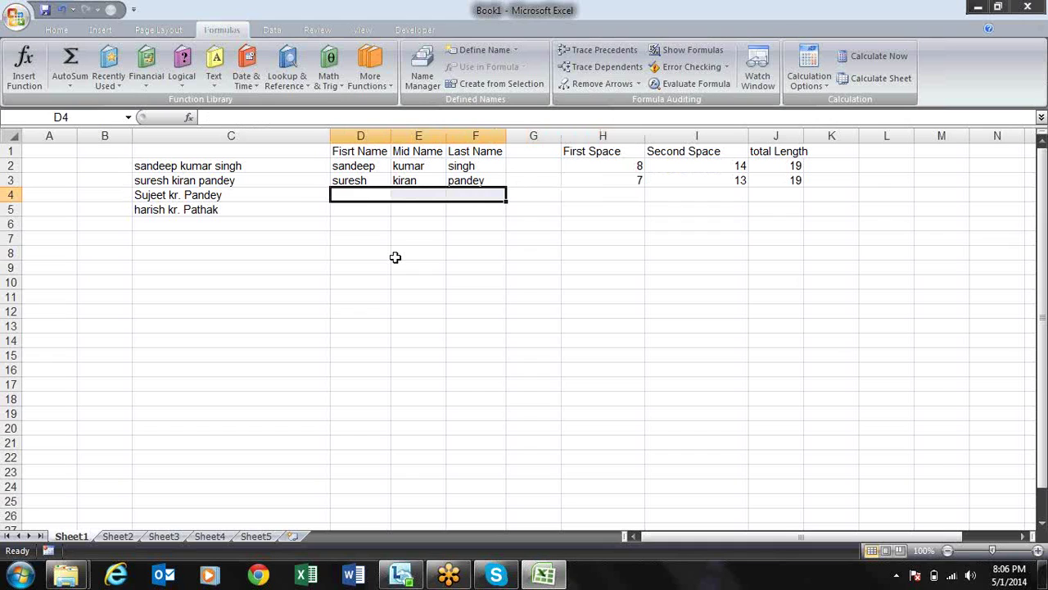
{"action": "key", "text": "ctrl+d"}
{"action": "key", "text": "Down"}
{"action": "key", "text": "Up"}
{"action": "key", "text": "Right"}
{"action": "key", "text": "Right"}
{"action": "key", "text": "Right"}
{"action": "key", "text": "Right"}
{"action": "key", "text": "Left"}
{"action": "key", "text": "Left"}
{"action": "key", "text": "Left"}
{"action": "key", "text": "Left"}
{"action": "key", "text": "shift+Right"}
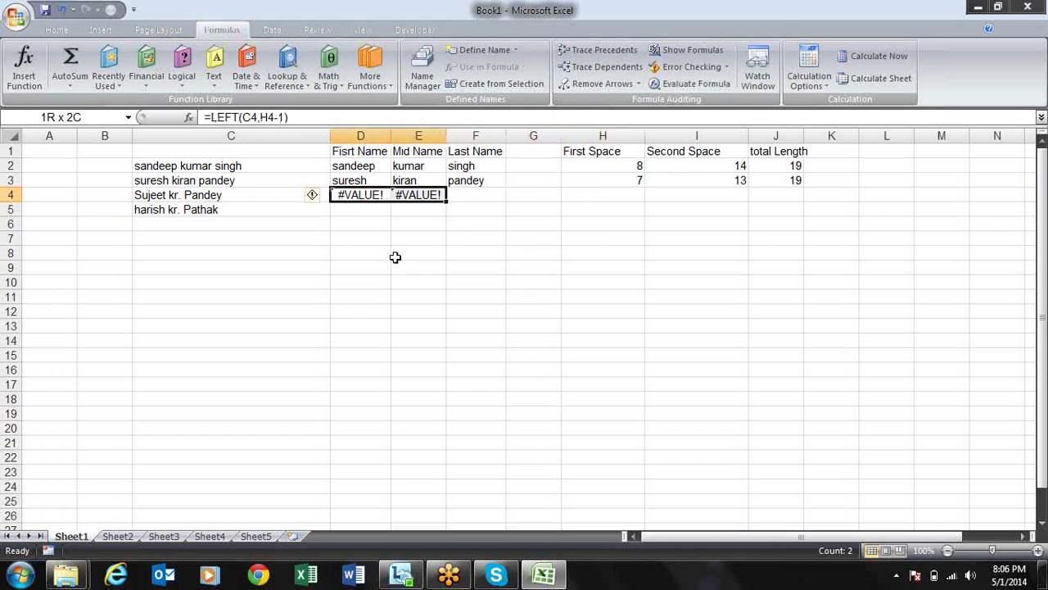
{"action": "key", "text": "shift+Right"}
{"action": "key", "text": "shift+Right"}
{"action": "key", "text": "shift+Right"}
{"action": "key", "text": "shift+Right"}
{"action": "key", "text": "ctrl+d"}
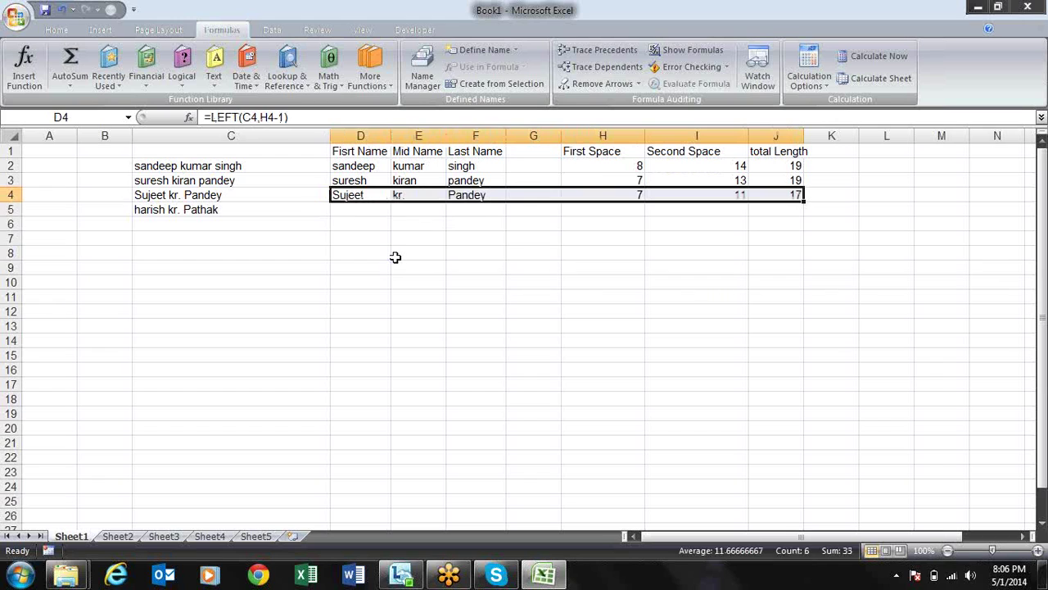
{"action": "key", "text": "Down"}
{"action": "key", "text": "Up"}
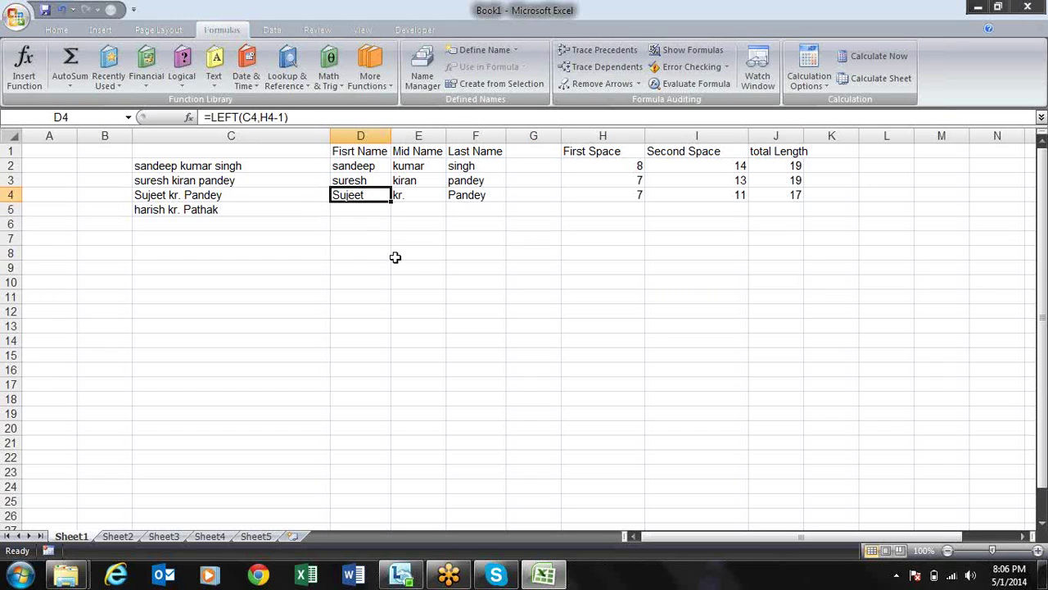
{"action": "key", "text": "F2"}
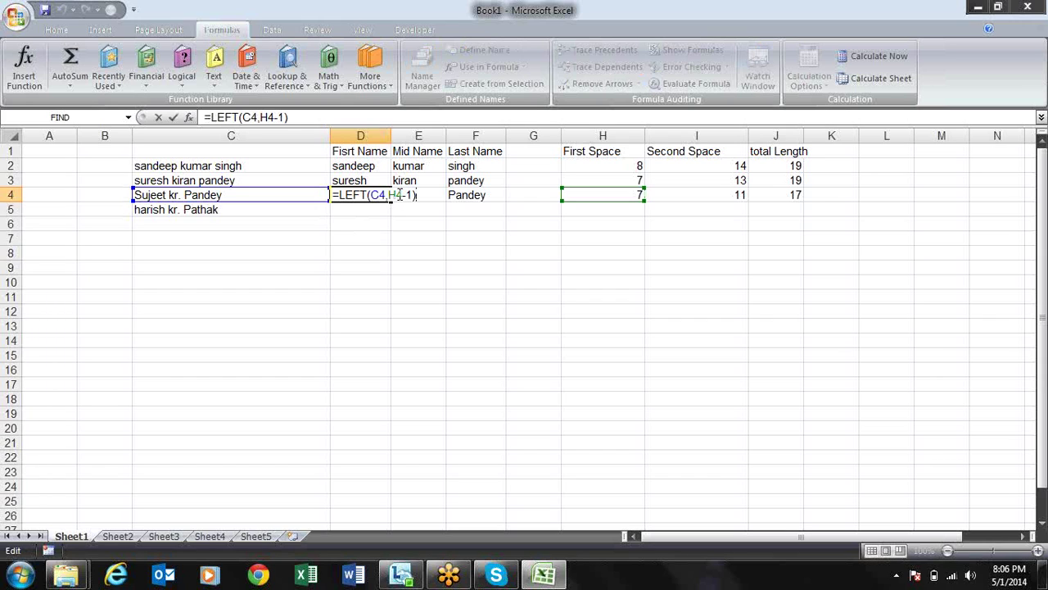
- Replace D4's H4 reference with H4's FIND(" ",C4,1) formula, nesting it inside LEFT
{"action": "key", "text": "ctrl+Return"}
{"action": "left_click", "coordinate": [631, 197]}
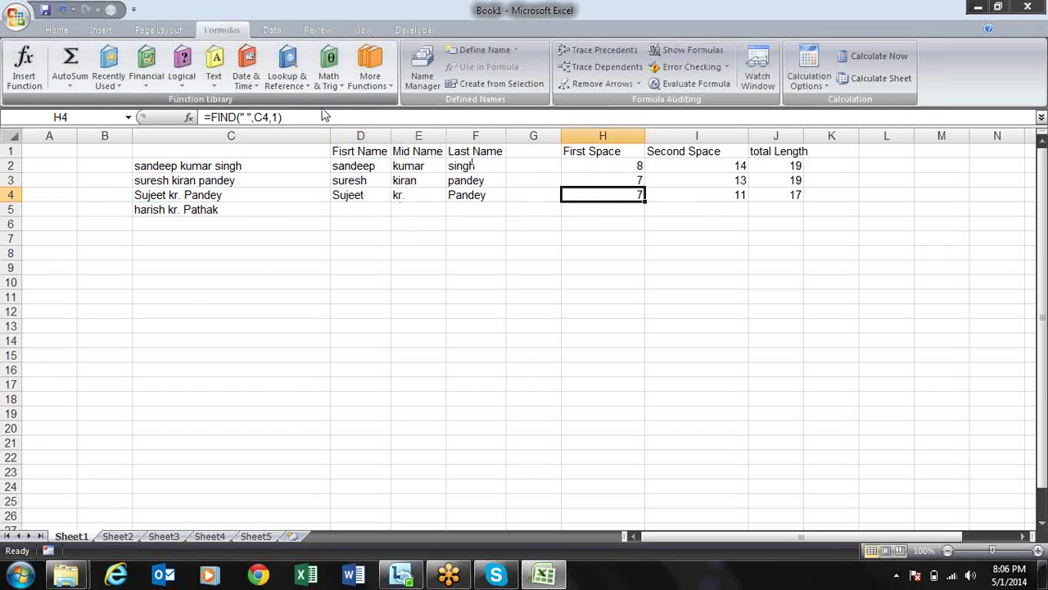
{"action": "key", "text": "F2"}
{"action": "key", "text": "shift+Home"}
{"action": "key", "text": "ctrl+c"}
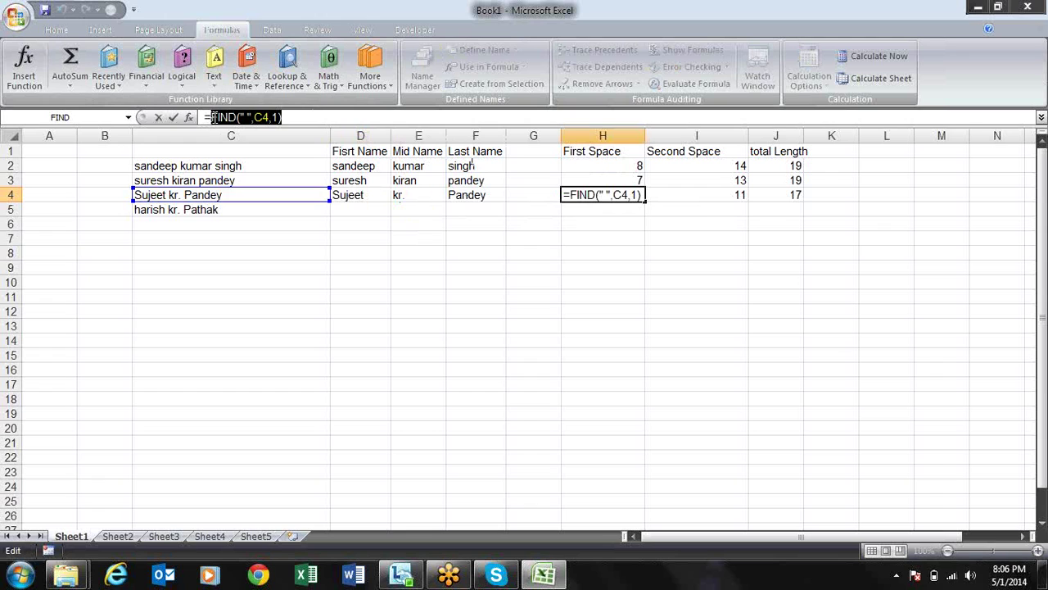
{"action": "key", "text": "Escape"}
{"action": "left_click", "coordinate": [348, 206]}
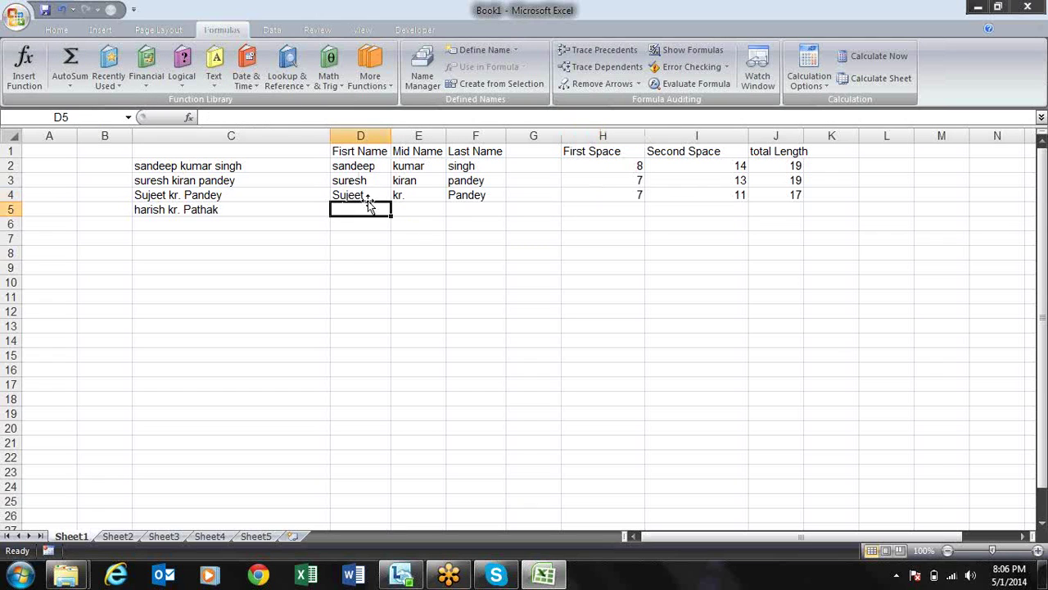
{"action": "left_click", "coordinate": [363, 196]}
{"action": "double_click", "coordinate": [267, 117]}
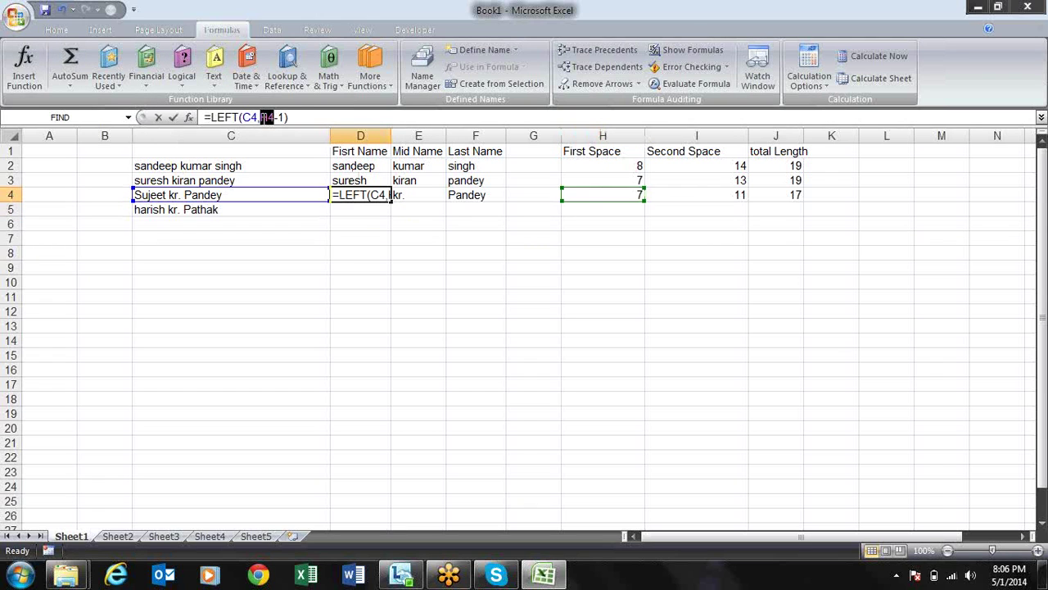
{"action": "key", "text": "ctrl+v"}
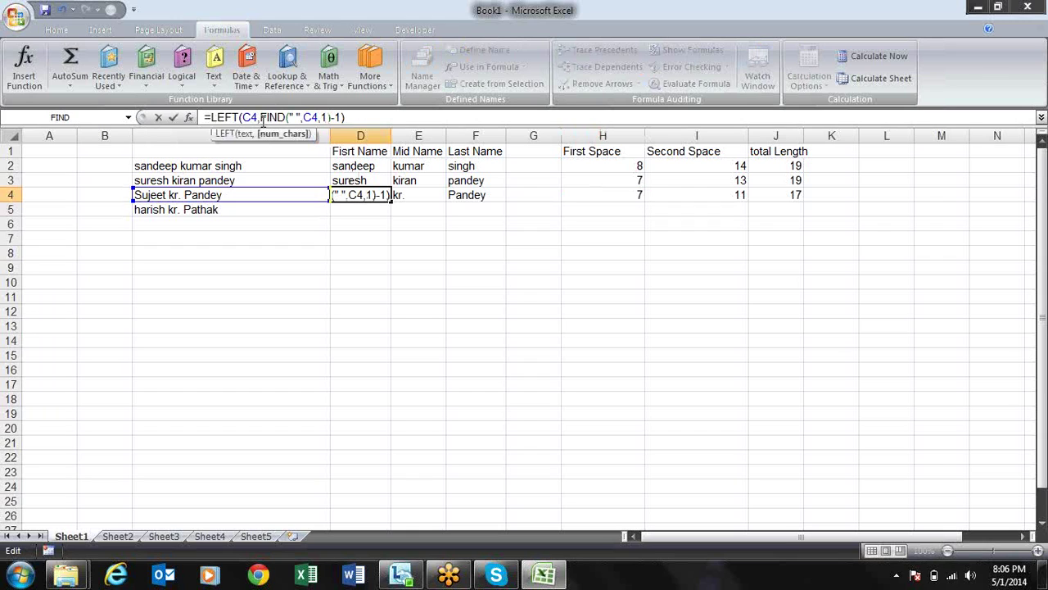
{"action": "key", "text": "Return"}
{"action": "key", "text": "Up"}
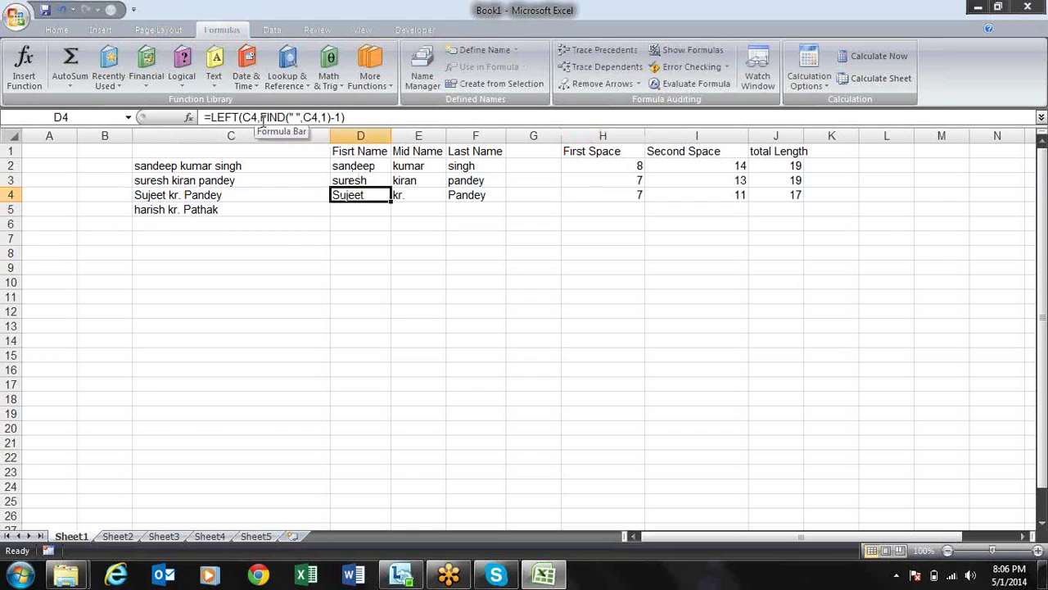
- Clear H4 to test which formulas depend on it, restore it, then reopen E4's formula
{"action": "left_click", "coordinate": [638, 191]}
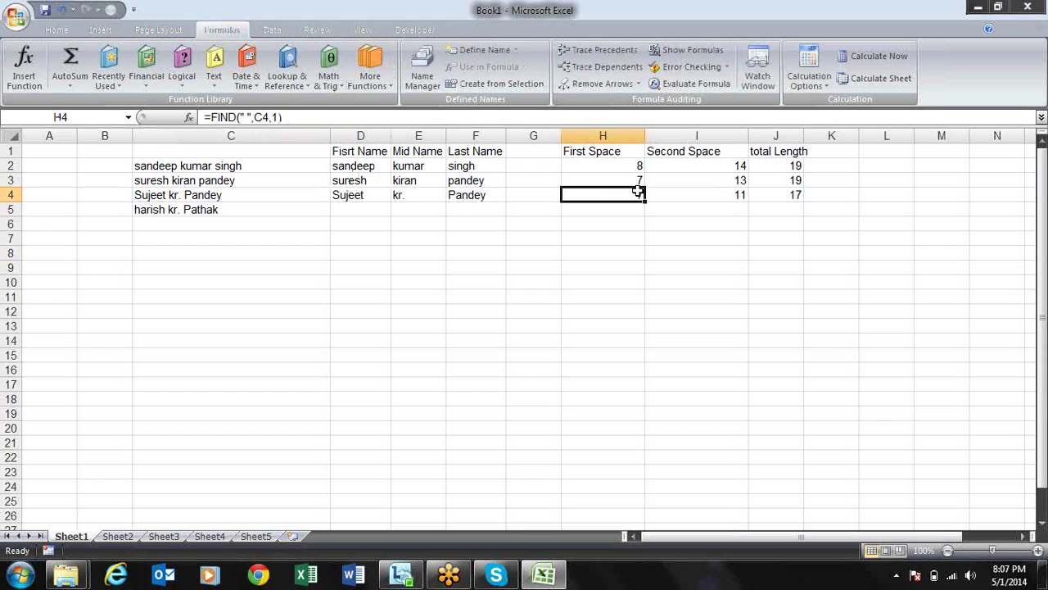
{"action": "key", "text": "Delete"}
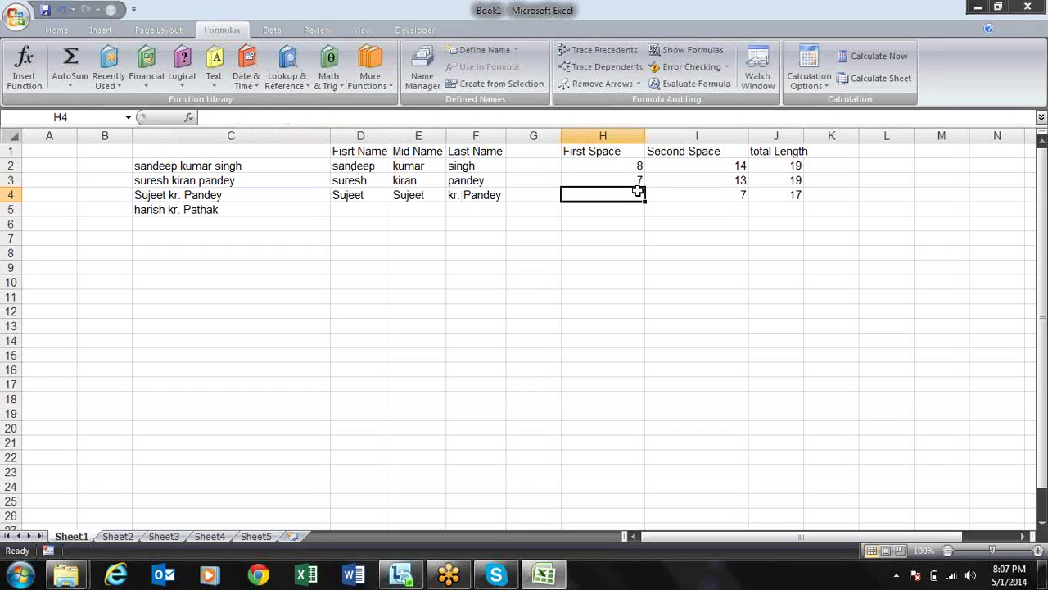
{"action": "key", "text": "Left"}
{"action": "key", "text": "Left"}
{"action": "key", "text": "Left"}
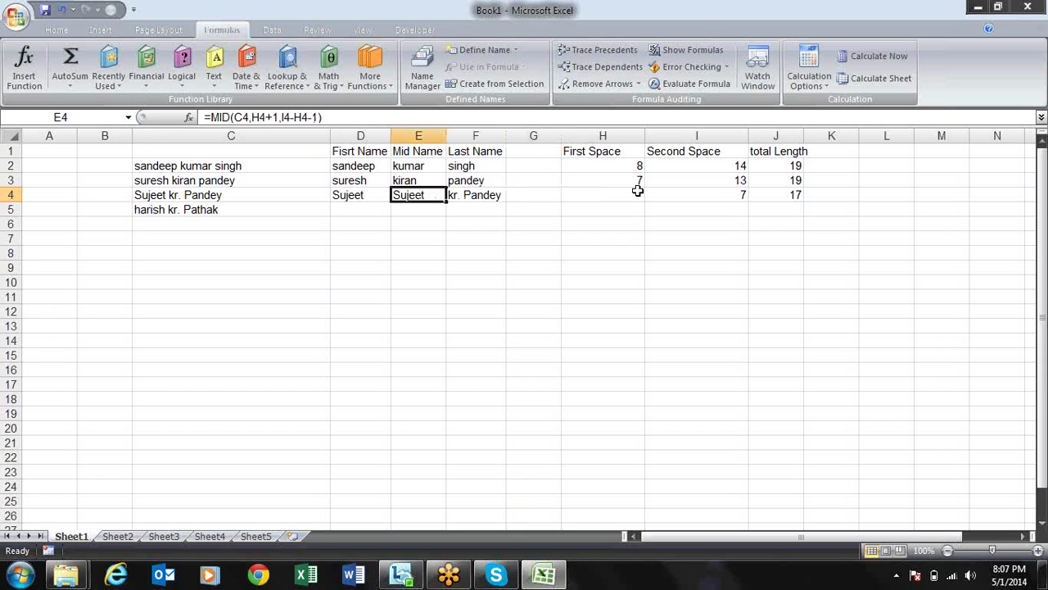
{"action": "key", "text": "F2"}
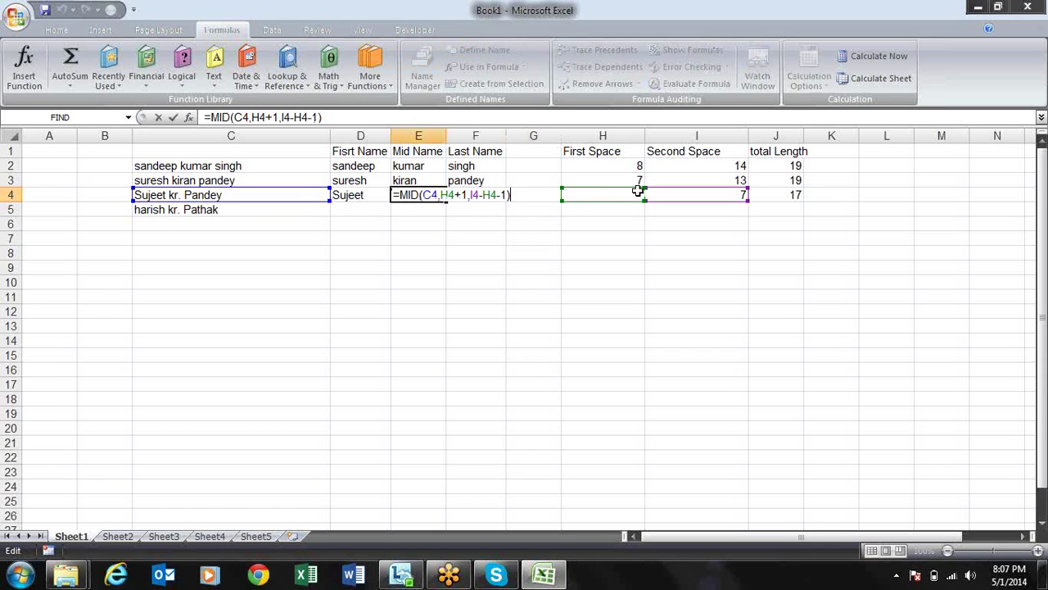
{"action": "key", "text": "Return"}
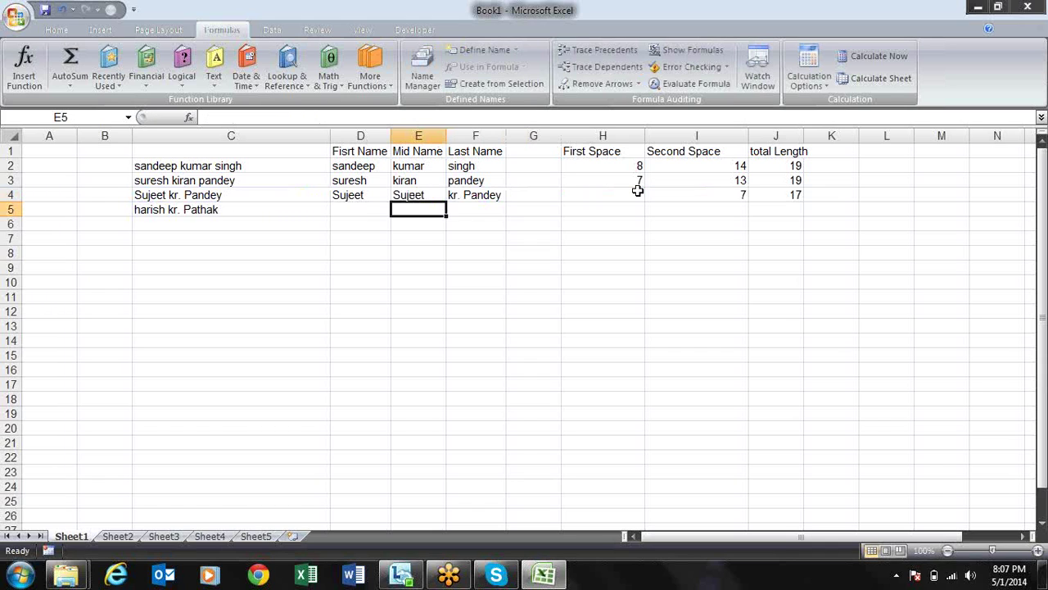
{"action": "key", "text": "Up"}
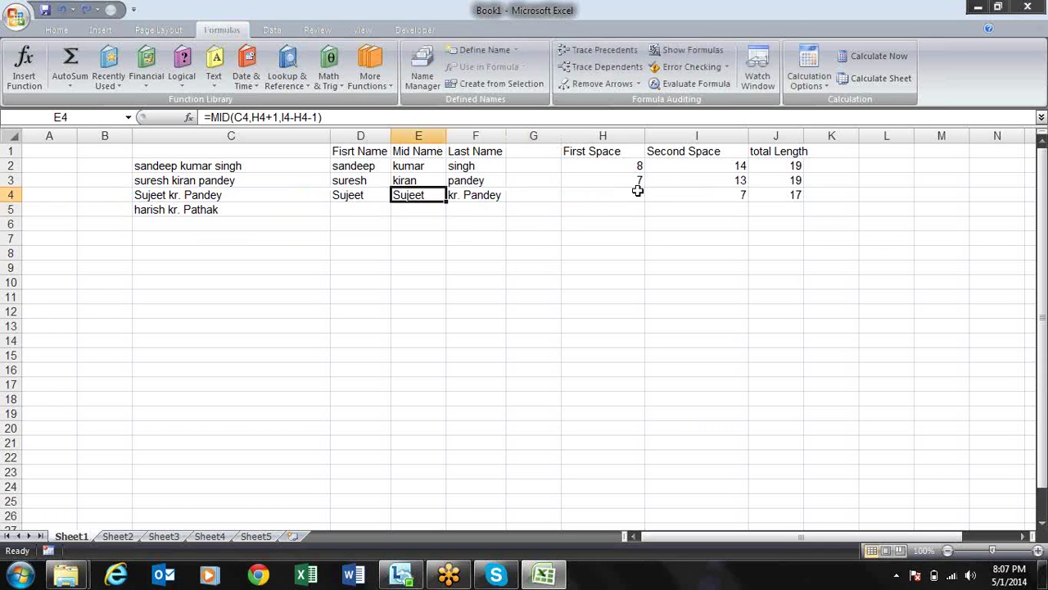
{"action": "left_click", "coordinate": [637, 191]}
{"action": "key", "text": "ctrl+d"}
{"action": "key", "text": "Return"}
{"action": "key", "text": "Up"}
{"action": "key", "text": "Left"}
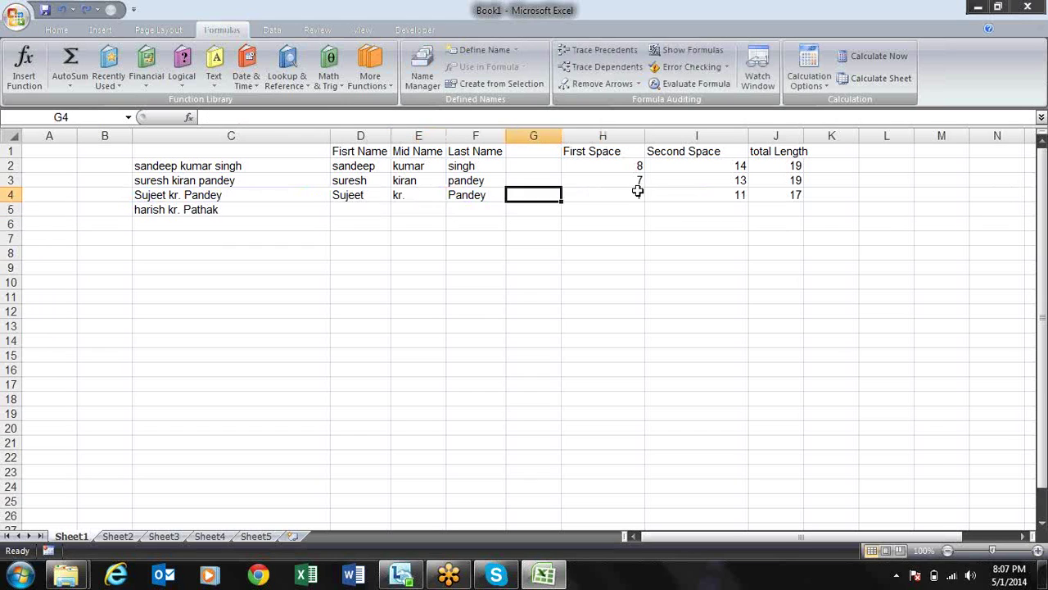
{"action": "key", "text": "Left"}
{"action": "key", "text": "Left"}
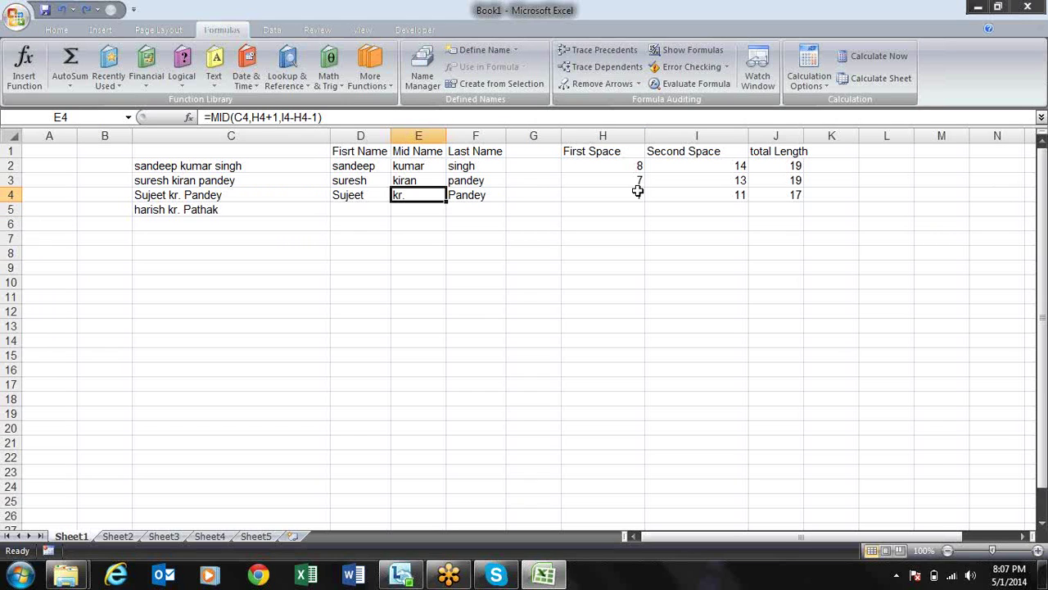
{"action": "key", "text": "F2"}
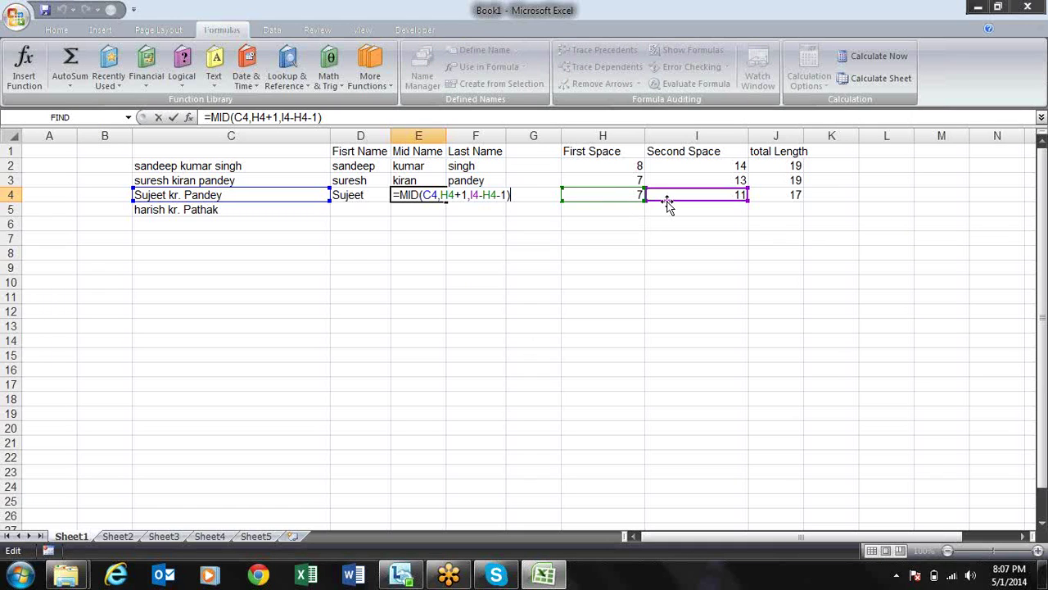
- Copy the first-space expression FIND(" ",C4,1) from H4's formula
{"action": "left_click", "coordinate": [582, 198]}
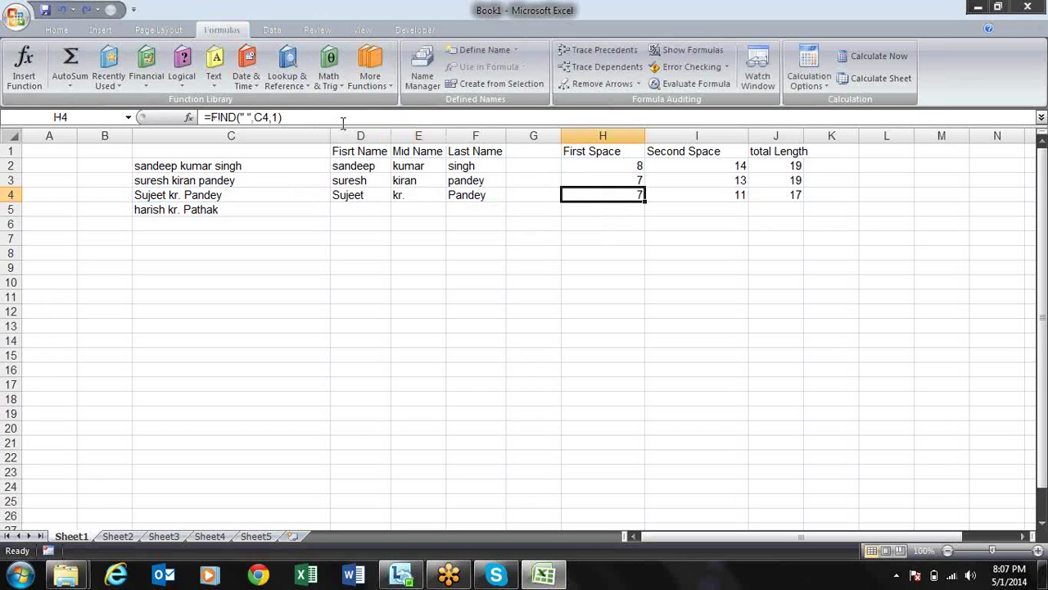
{"action": "left_click_drag", "start_coordinate": [331, 116], "coordinate": [212, 117]}
{"action": "key", "text": "ctrl+c"}
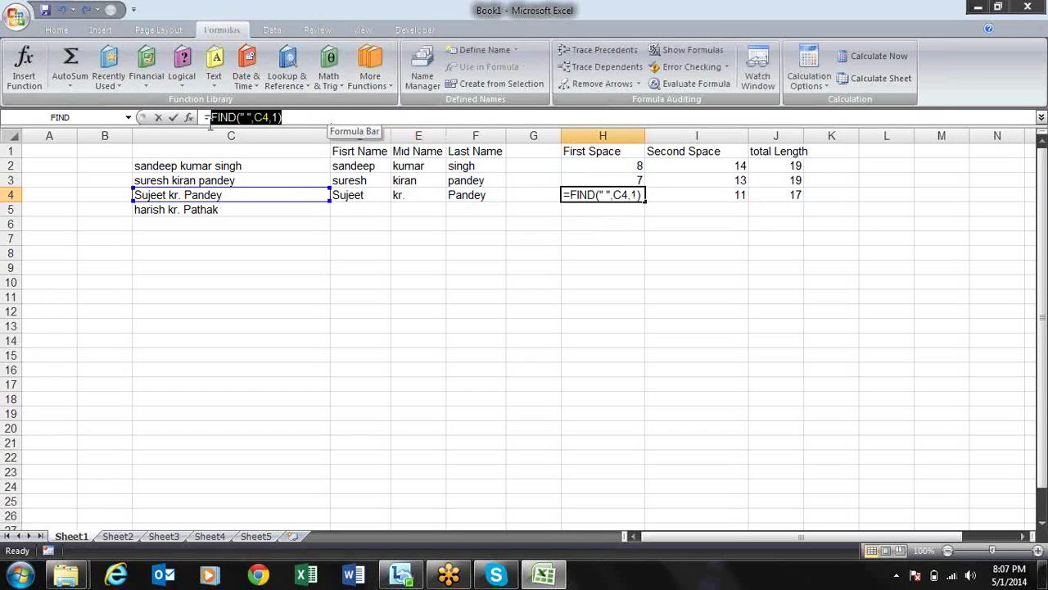
{"action": "key", "text": "Escape"}
{"action": "key", "text": "Left"}
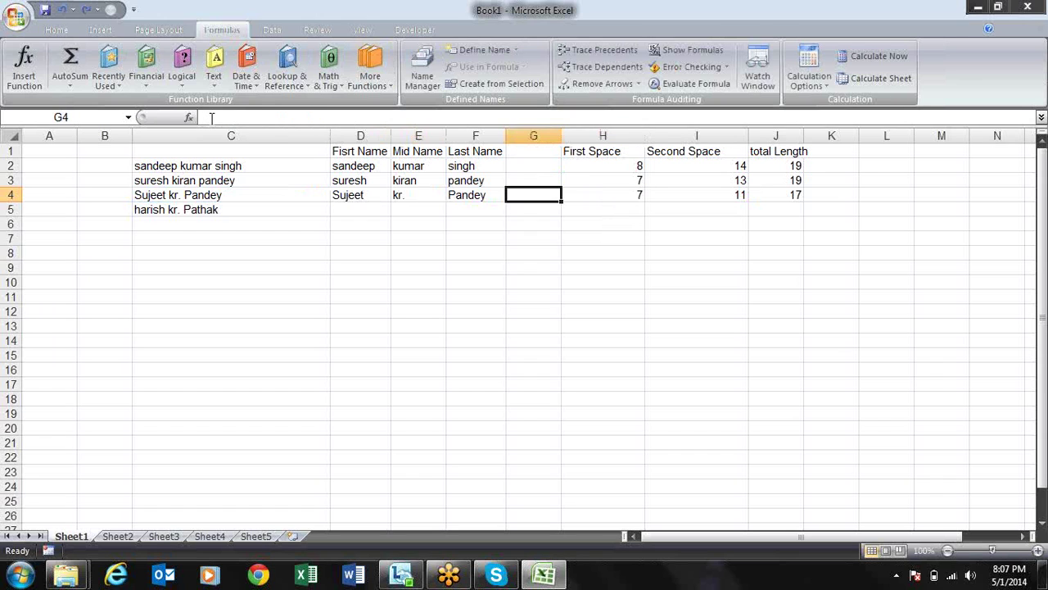
{"action": "key", "text": "Left"}
{"action": "key", "text": "Left"}
- In E4, replace both H4 references with FIND(" ",C4,1), still returning kr
{"action": "left_click", "coordinate": [212, 117]}
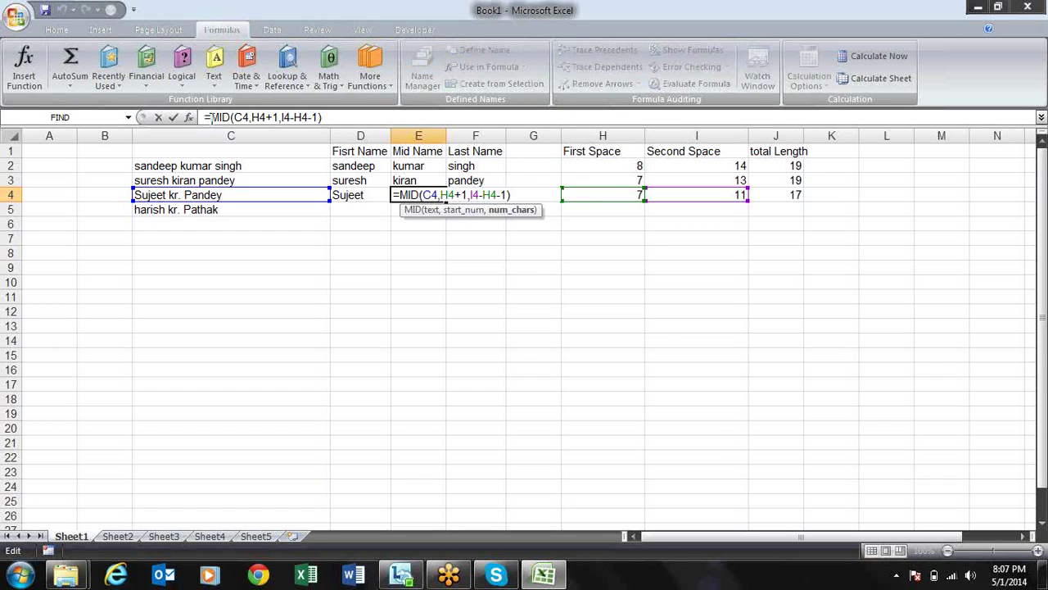
{"action": "left_click_drag", "start_coordinate": [453, 195], "coordinate": [443, 195]}
{"action": "key", "text": "ctrl+v"}
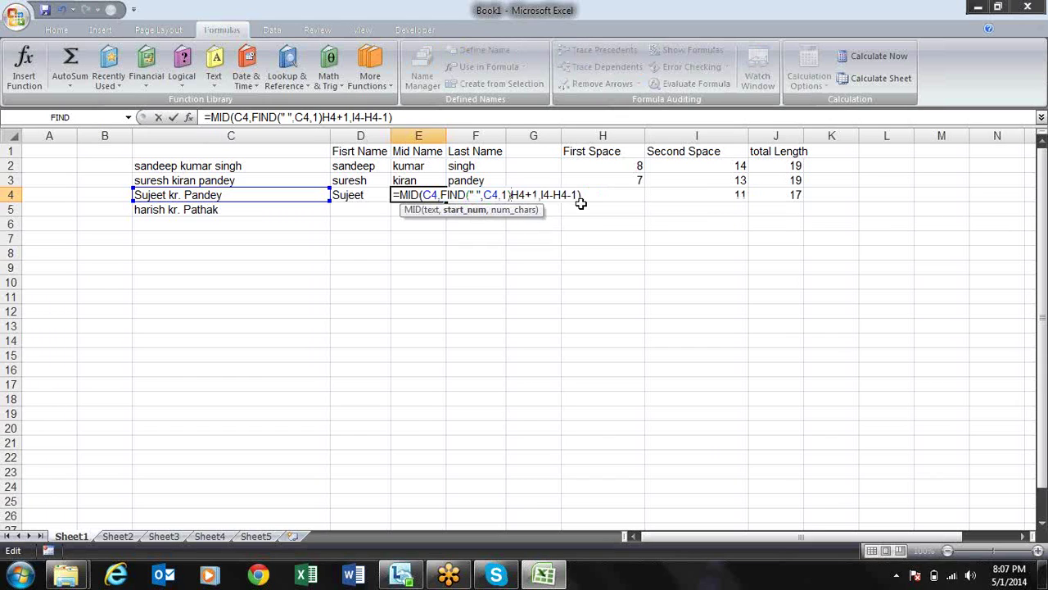
{"action": "key", "text": "Escape"}
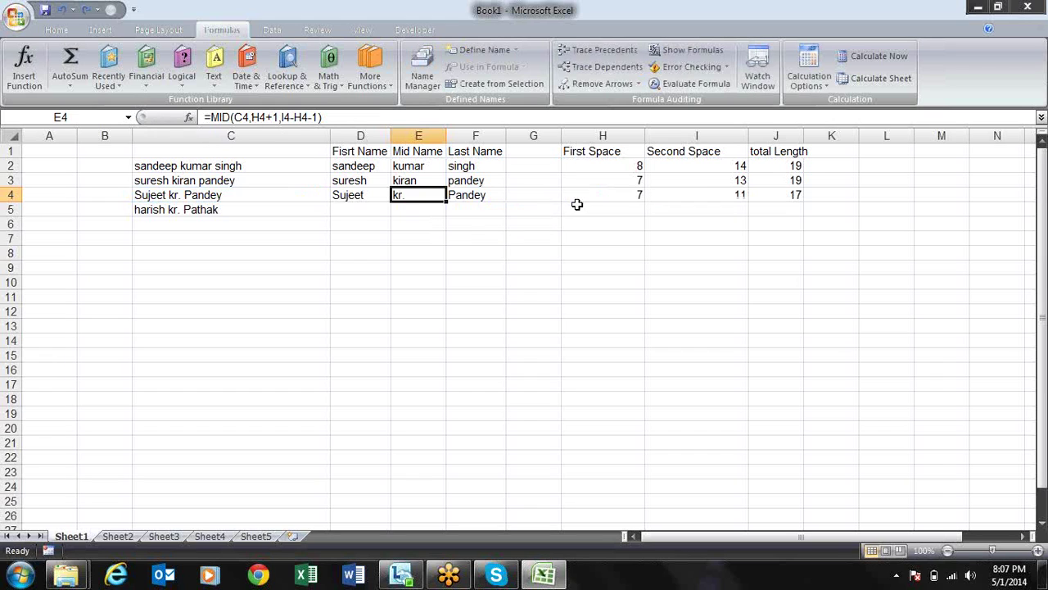
{"action": "key", "text": "F2"}
{"action": "double_click", "coordinate": [447, 195]}
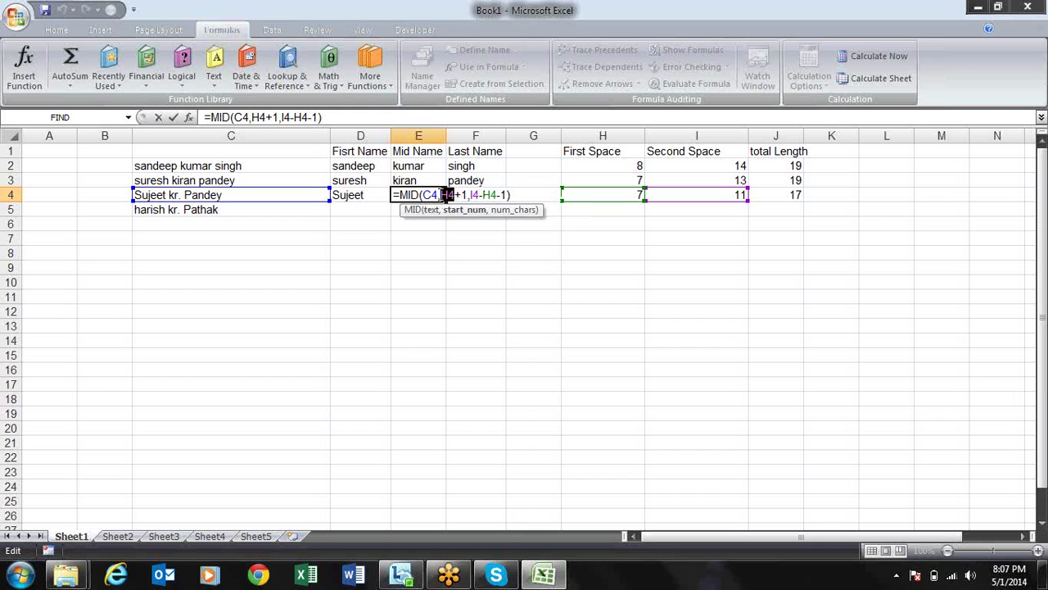
{"action": "key", "text": "ctrl+v"}
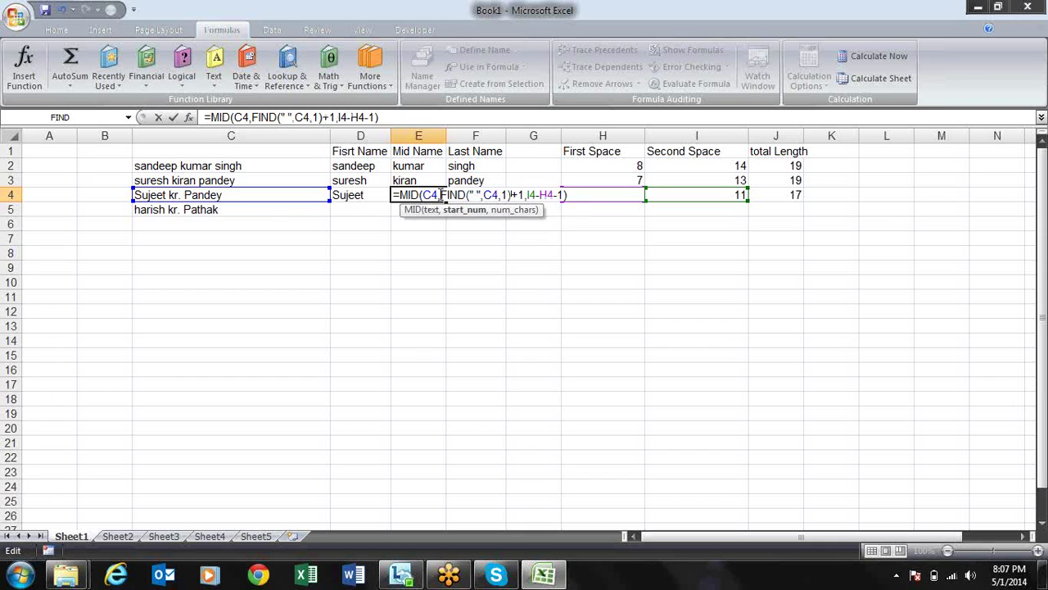
{"action": "key", "text": "Right"}
{"action": "key", "text": "Right"}
{"action": "key", "text": "Right"}
{"action": "key", "text": "Right"}
{"action": "key", "text": "Right"}
{"action": "key", "text": "shift+Right"}
{"action": "key", "text": "shift+Right"}
{"action": "key", "text": "ctrl+v"}
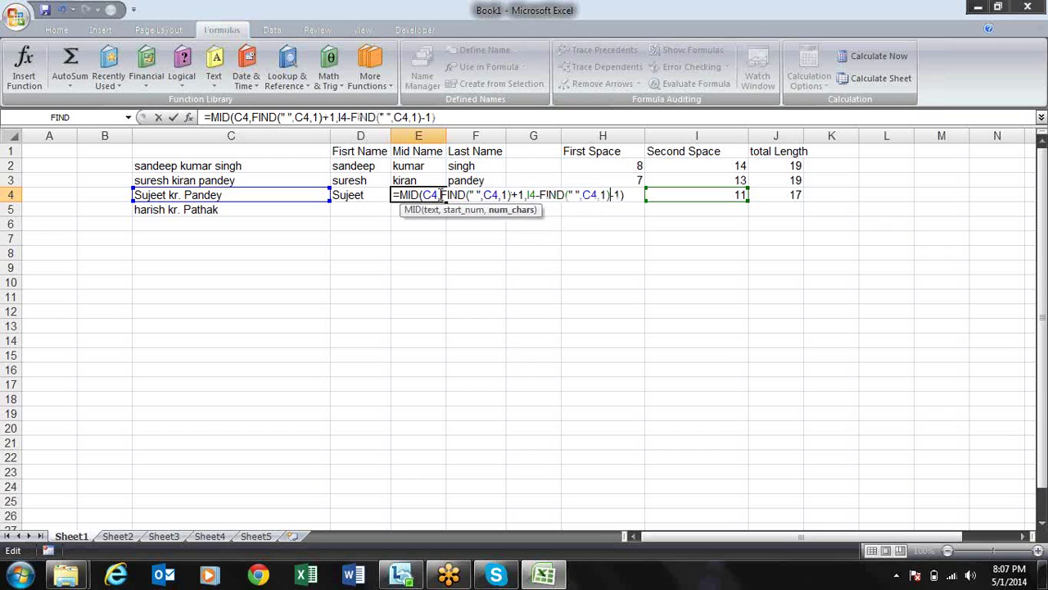
{"action": "key", "text": "Return"}
- Review E4's updated formula and I4's second-space FIND formula without changing them
{"action": "key", "text": "Up"}
{"action": "key", "text": "Right"}
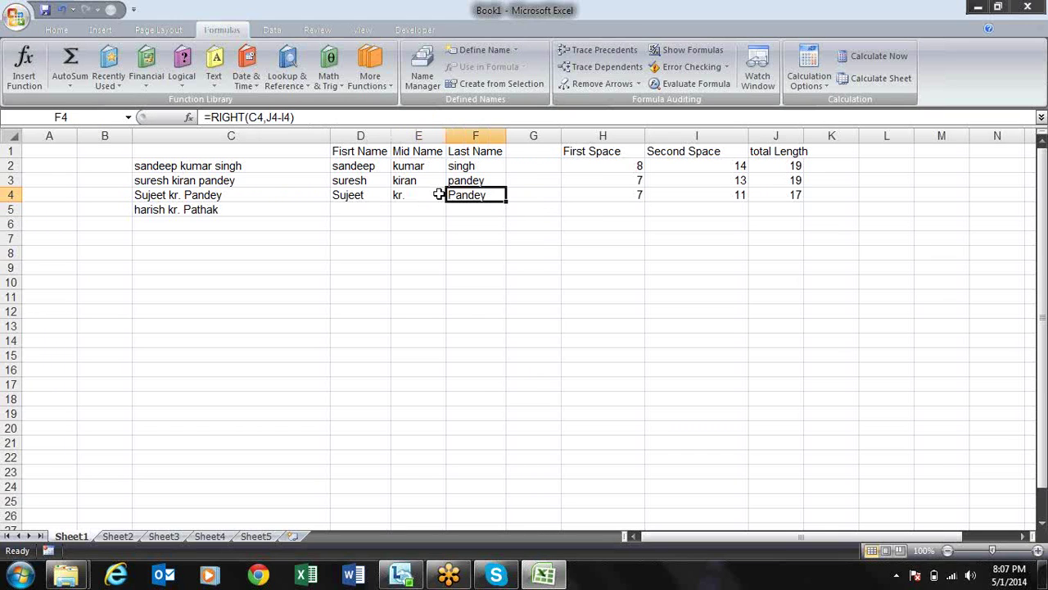
{"action": "double_click", "coordinate": [439, 194]}
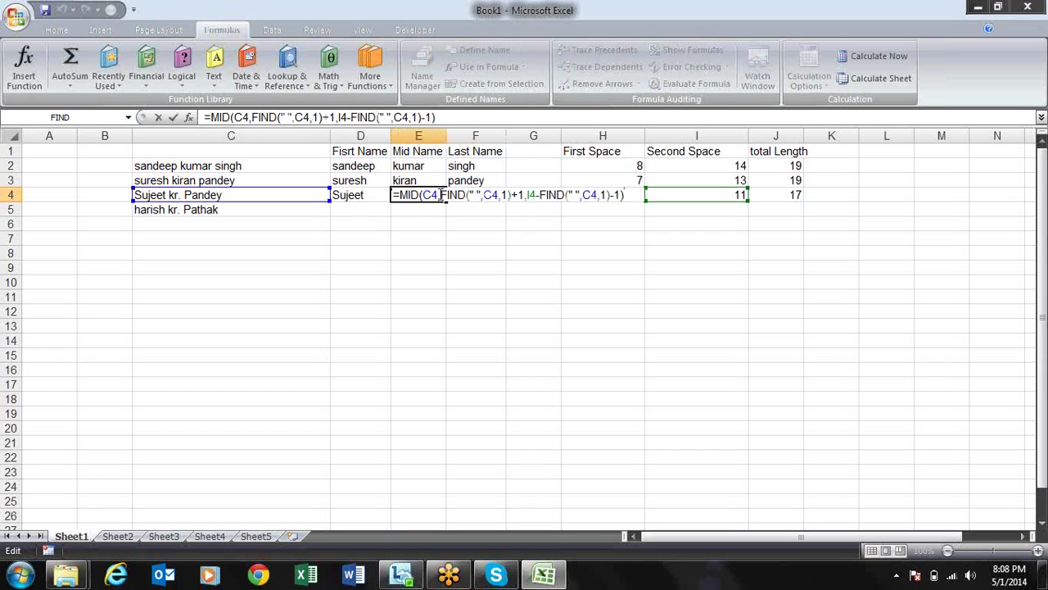
{"action": "key", "text": "Escape"}
{"action": "key", "text": "Right"}
{"action": "key", "text": "Right"}
{"action": "key", "text": "Right"}
{"action": "key", "text": "Right"}
{"action": "key", "text": "F2"}
{"action": "key", "text": "shift+Left"}
{"action": "key", "text": "shift+Left"}
{"action": "key", "text": "shift+Left"}
{"action": "key", "text": "shift+Left"}
{"action": "key", "text": "shift+Left"}
{"action": "key", "text": "shift+Left"}
{"action": "key", "text": "shift+Left"}
{"action": "key", "text": "shift+Left"}
{"action": "key", "text": "shift+Left"}
{"action": "key", "text": "shift+Left"}
{"action": "key", "text": "shift+Left"}
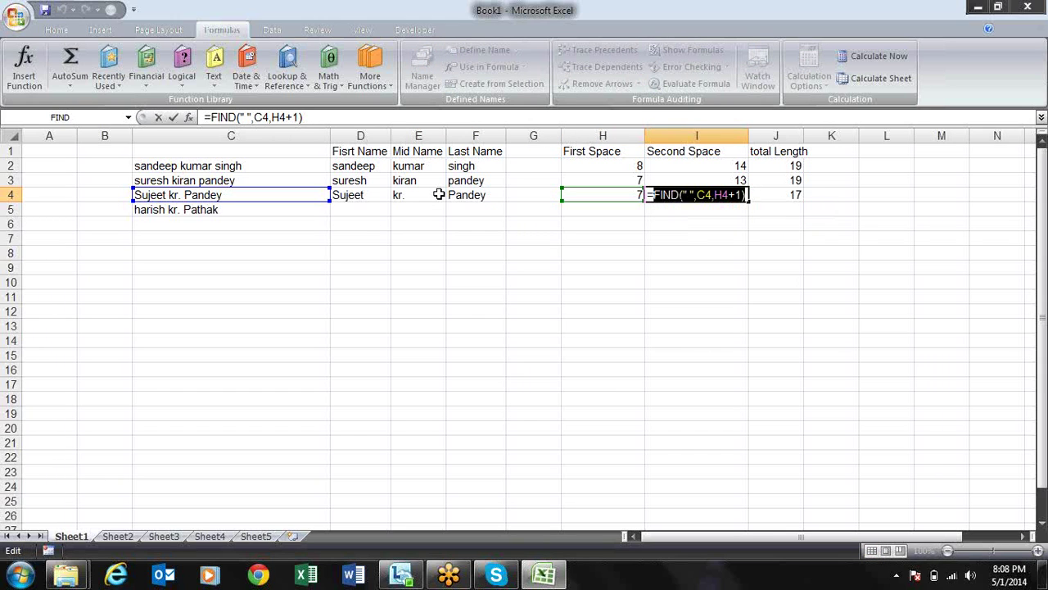
{"action": "key", "text": "Return"}
{"action": "key", "text": "Up"}
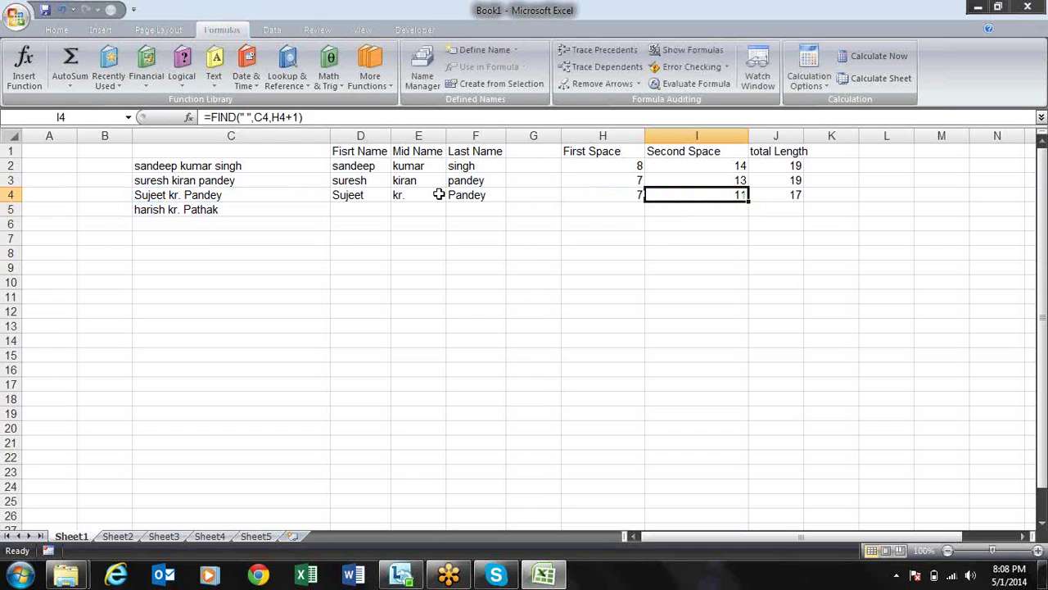
{"action": "key", "text": "F2"}
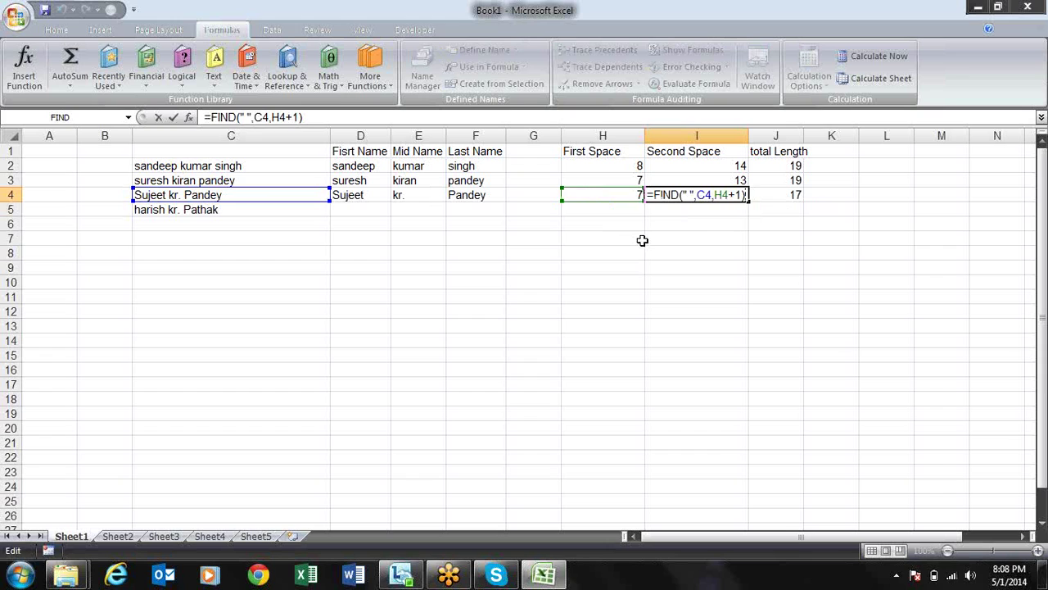
{"action": "key", "text": "Return"}
- Replace H4 in I4's formula with FIND(" ",C4,1), keeping the result 11
{"action": "key", "text": "Up"}
{"action": "key", "text": "F2"}
{"action": "key", "text": "Left"}
{"action": "key", "text": "Left"}
{"action": "key", "text": "Left"}
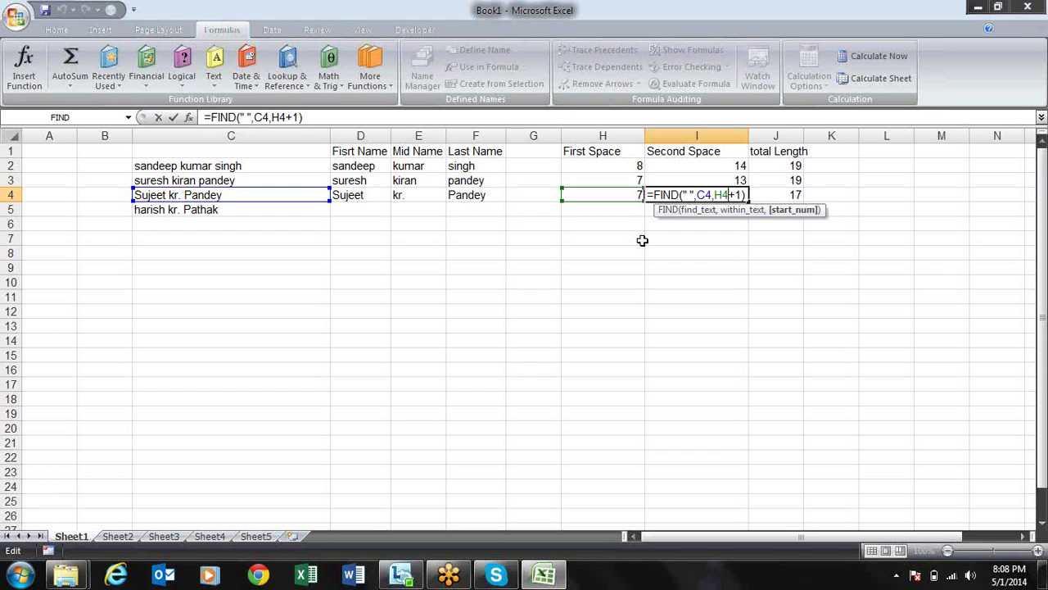
{"action": "key", "text": "shift+Left"}
{"action": "key", "text": "shift+Left"}
{"action": "key", "text": "ctrl+v"}
{"action": "key", "text": "Return"}
- Copy I4's nested second-space expression FIND(" ",C4,FIND(" ",C4,1)+1)
{"action": "key", "text": "Up"}
{"action": "key", "text": "F2"}
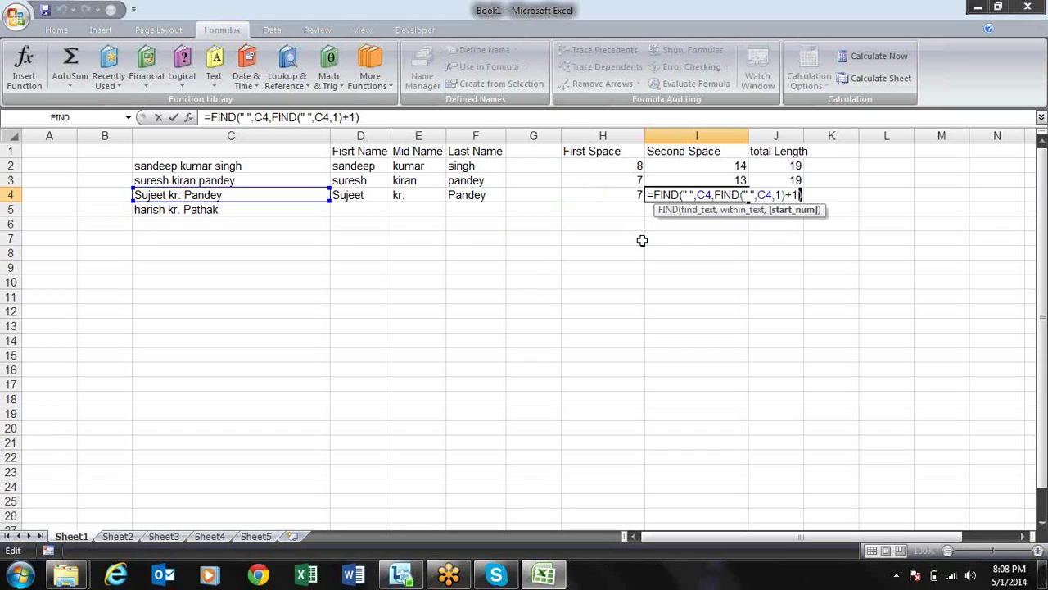
{"action": "key", "text": "shift+Left"}
{"action": "key", "text": "shift+Left"}
{"action": "key", "text": "shift+Left"}
{"action": "key", "text": "shift+Left"}
{"action": "key", "text": "shift+Left"}
{"action": "key", "text": "shift+Left"}
{"action": "key", "text": "shift+Left"}
{"action": "key", "text": "shift+Left"}
{"action": "key", "text": "shift+Left"}
{"action": "key", "text": "shift+Left"}
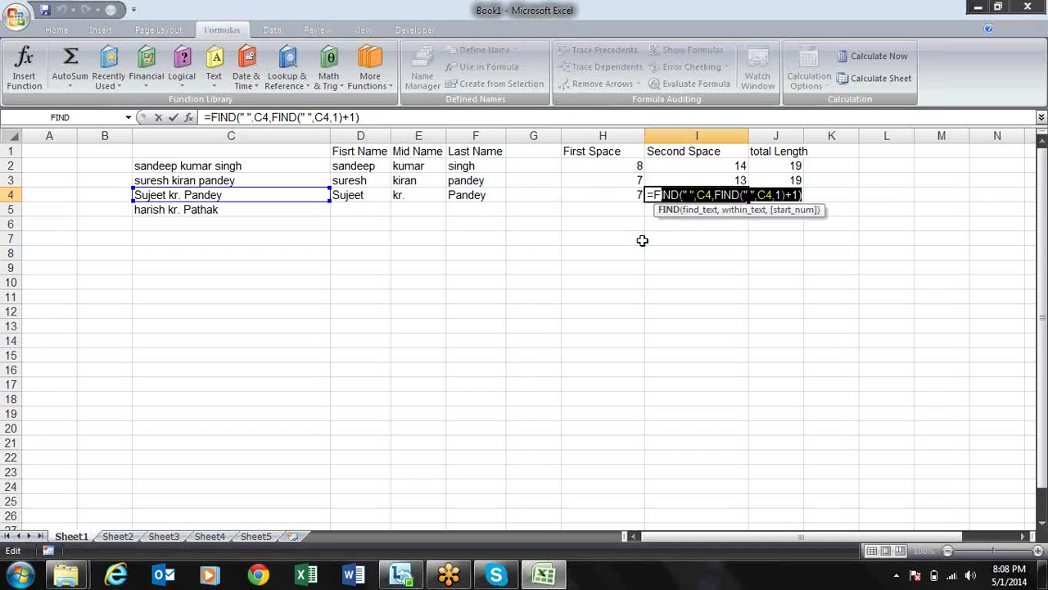
{"action": "key", "text": "shift+Left"}
{"action": "key", "text": "ctrl+c"}
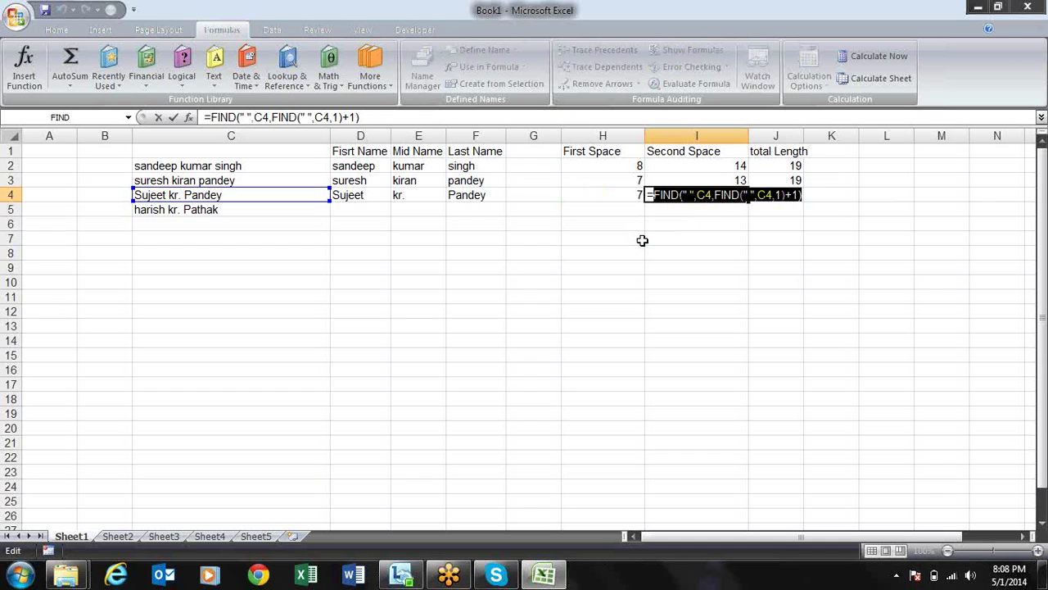
{"action": "key", "text": "Escape"}
- Replace I4 in E4's formula with the nested second-space FIND expression
{"action": "key", "text": "Left"}
{"action": "key", "text": "Left"}
{"action": "key", "text": "Left"}
{"action": "key", "text": "Left"}
{"action": "key", "text": "F2"}
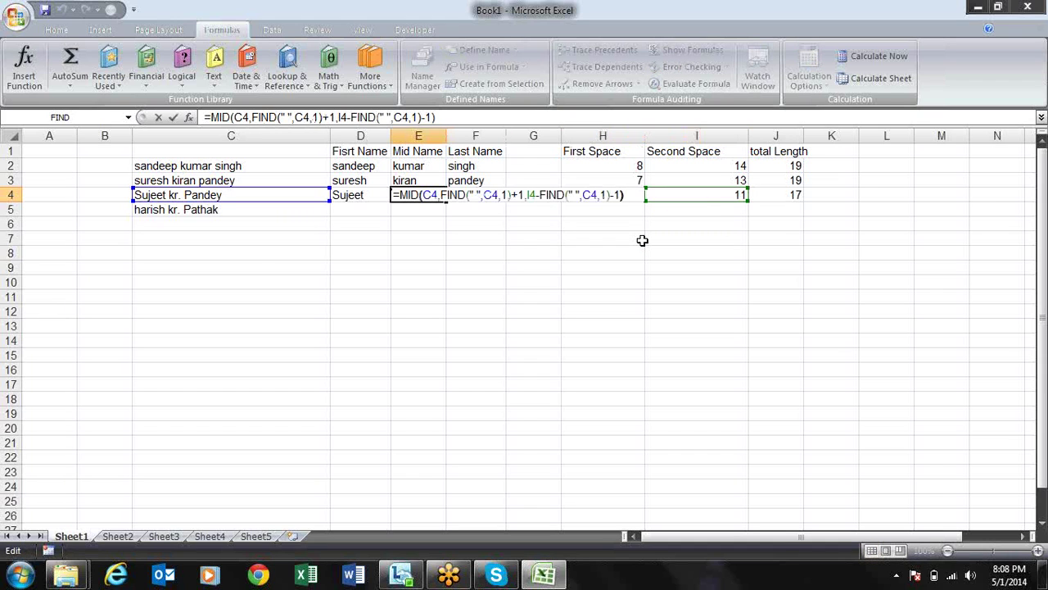
{"action": "key", "text": "Left"}
{"action": "key", "text": "Left"}
{"action": "key", "text": "Left"}
{"action": "key", "text": "Left"}
{"action": "key", "text": "Left"}
{"action": "key", "text": "Left"}
{"action": "key", "text": "Left"}
{"action": "key", "text": "Left"}
{"action": "key", "text": "shift+Left"}
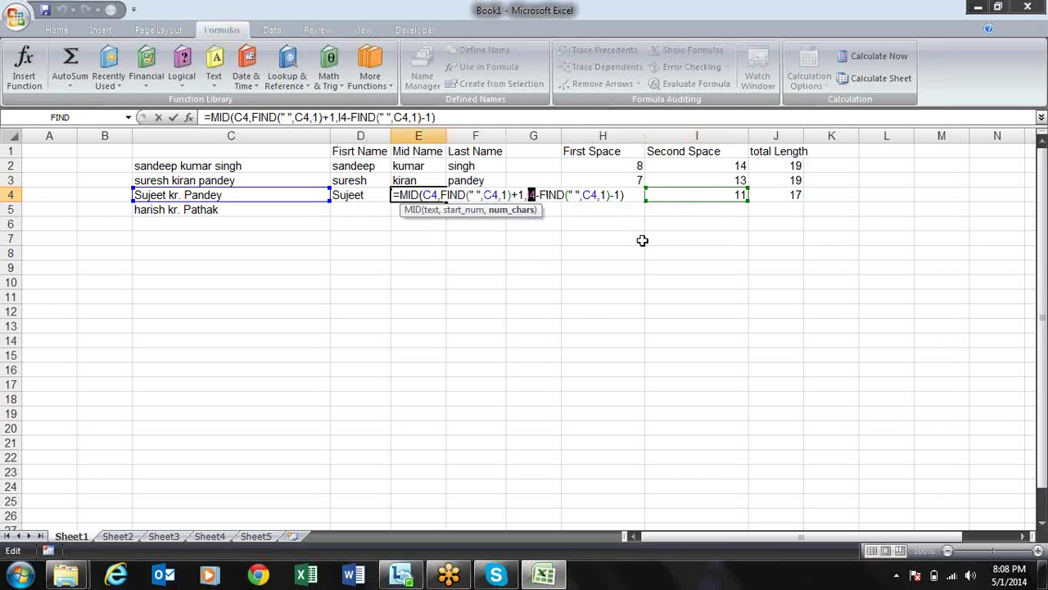
{"action": "key", "text": "ctrl+v"}
{"action": "key", "text": "Return"}
{"action": "key", "text": "Up"}
{"action": "key", "text": "F2"}
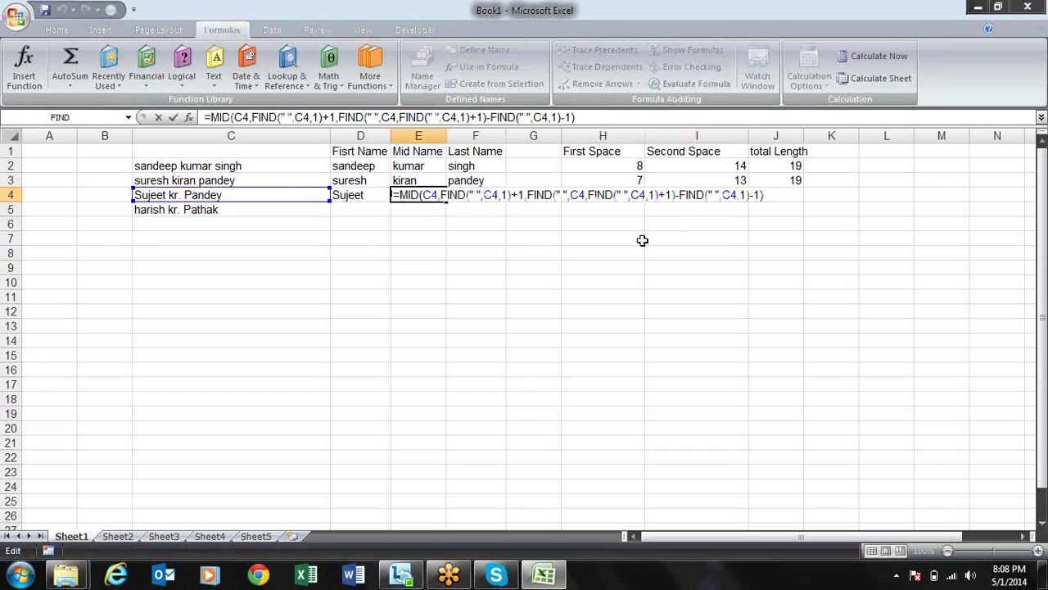
{"action": "key", "text": "Return"}
{"action": "key", "text": "Up"}
{"action": "key", "text": "Right"}
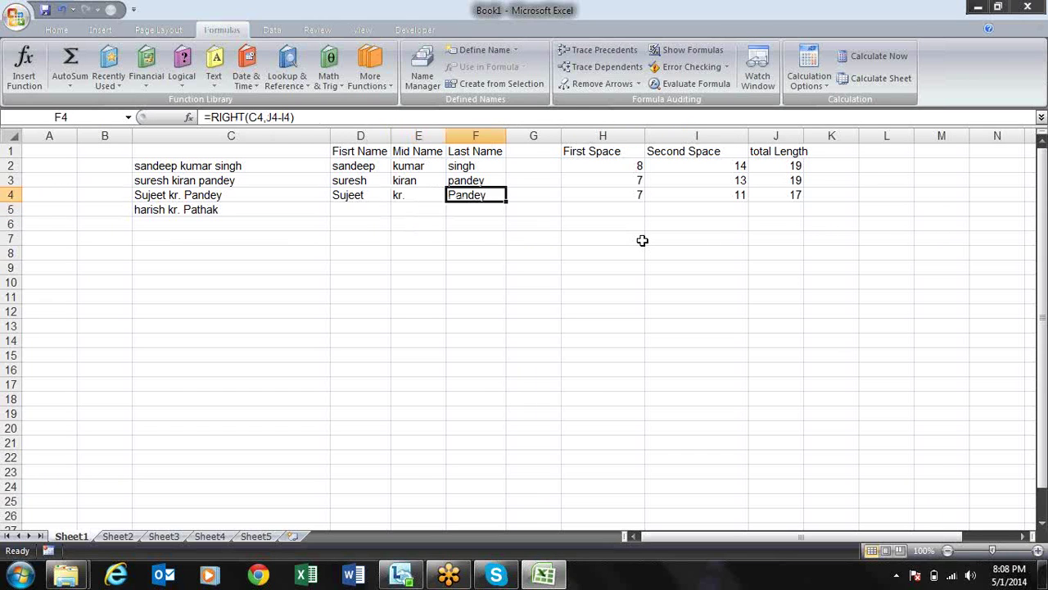
- Check F4's last-name formula and copy I4's nested second-space FIND expression
{"action": "key", "text": "F2"}
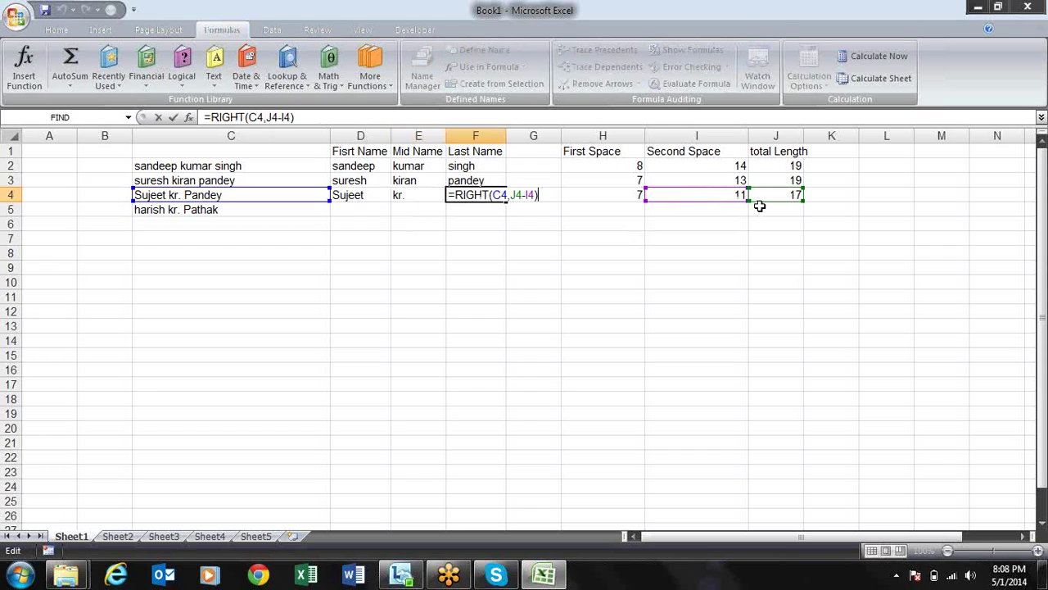
{"action": "key", "text": "Return"}
{"action": "key", "text": "Up"}
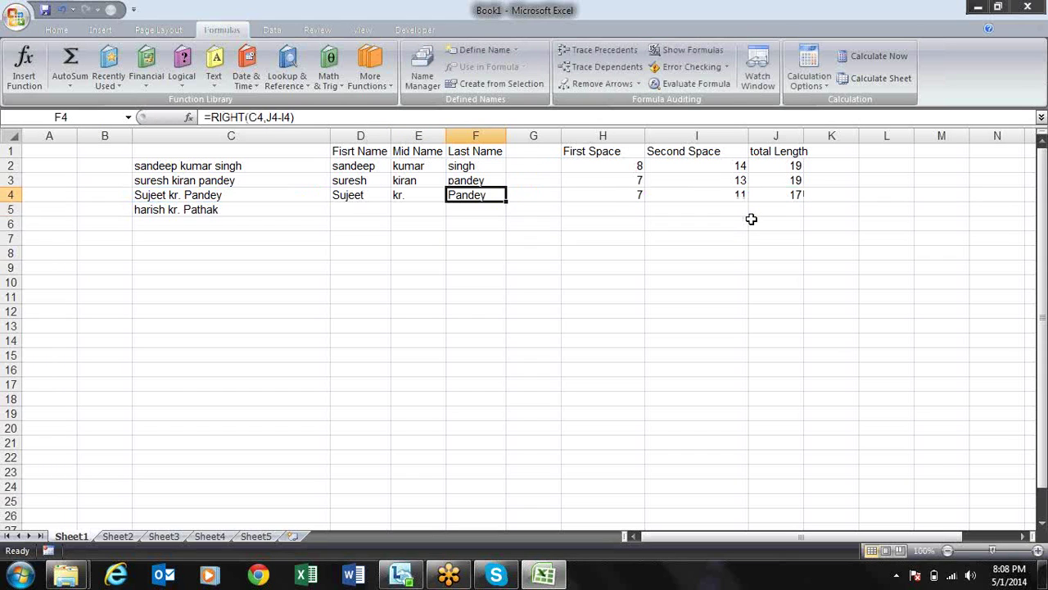
{"action": "key", "text": "Up"}
{"action": "key", "text": "Right"}
{"action": "key", "text": "Right"}
{"action": "key", "text": "Right"}
{"action": "key", "text": "Down"}
{"action": "key", "text": "F2"}
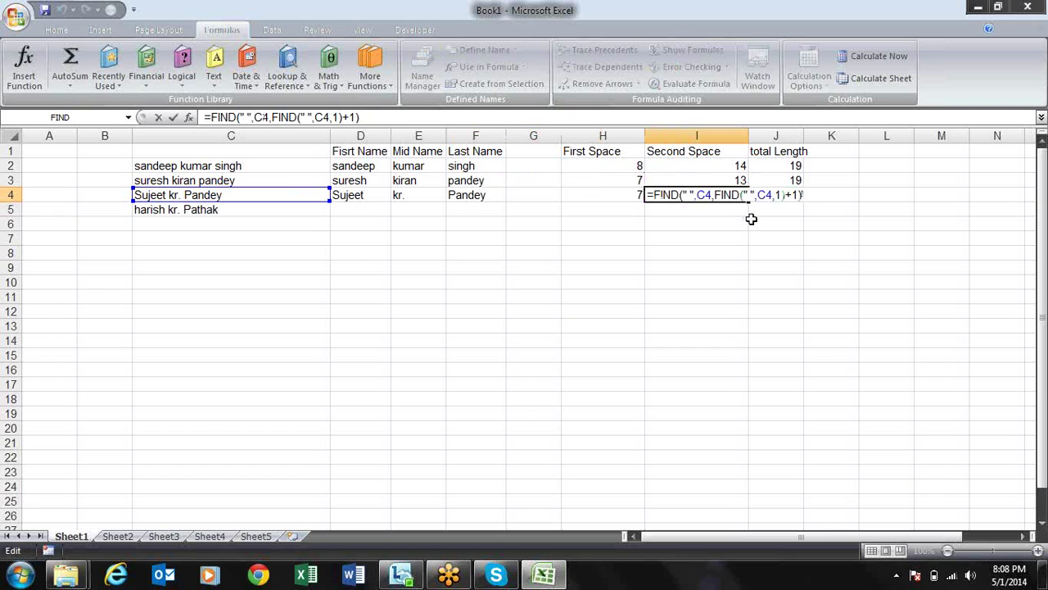
{"action": "key", "text": "shift+Left"}
{"action": "key", "text": "shift+Left"}
{"action": "key", "text": "shift+Left"}
{"action": "key", "text": "shift+Left"}
{"action": "key", "text": "shift+Left"}
{"action": "key", "text": "shift+Left"}
{"action": "key", "text": "shift+Left"}
{"action": "key", "text": "shift+Left"}
{"action": "key", "text": "shift+Left"}
{"action": "key", "text": "shift+Left"}
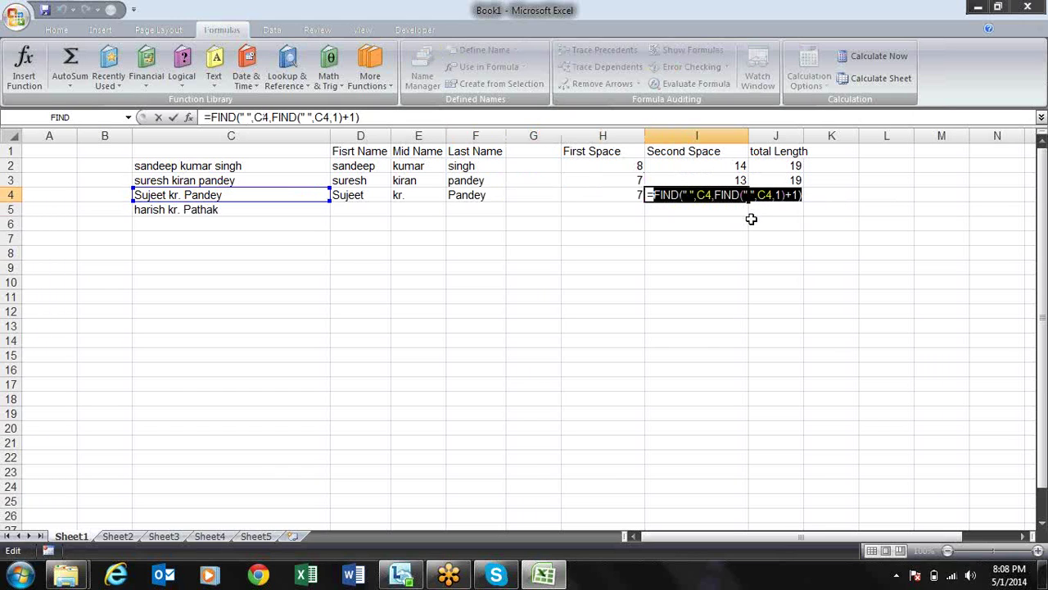
{"action": "key", "text": "Escape"}
- Replace the I4 reference in F4's formula with the nested second-space FIND
{"action": "key", "text": "Left"}
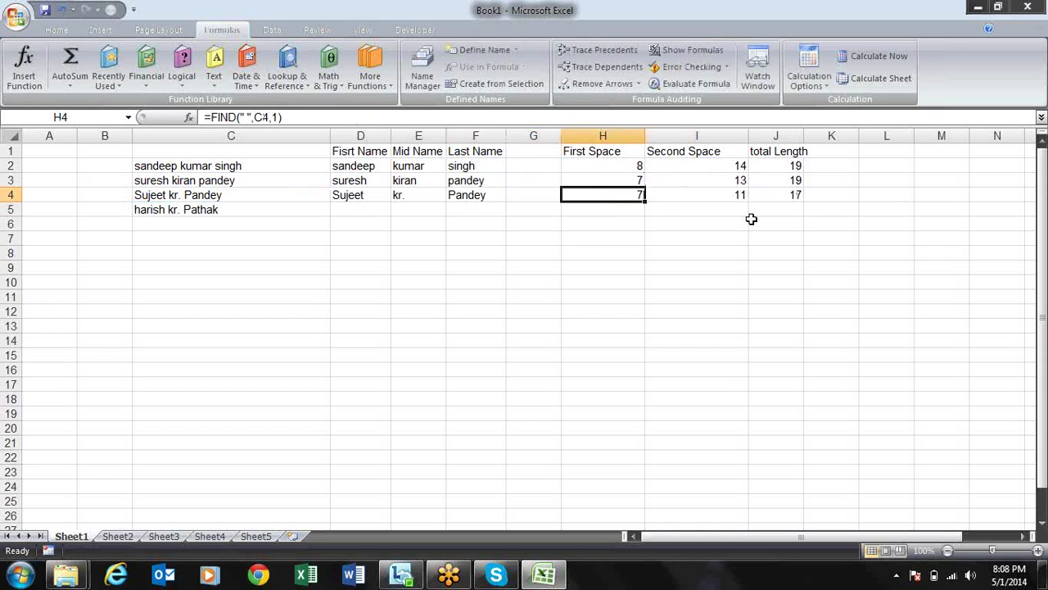
{"action": "key", "text": "Left"}
{"action": "key", "text": "Left"}
{"action": "key", "text": "Left"}
{"action": "key", "text": "F2"}
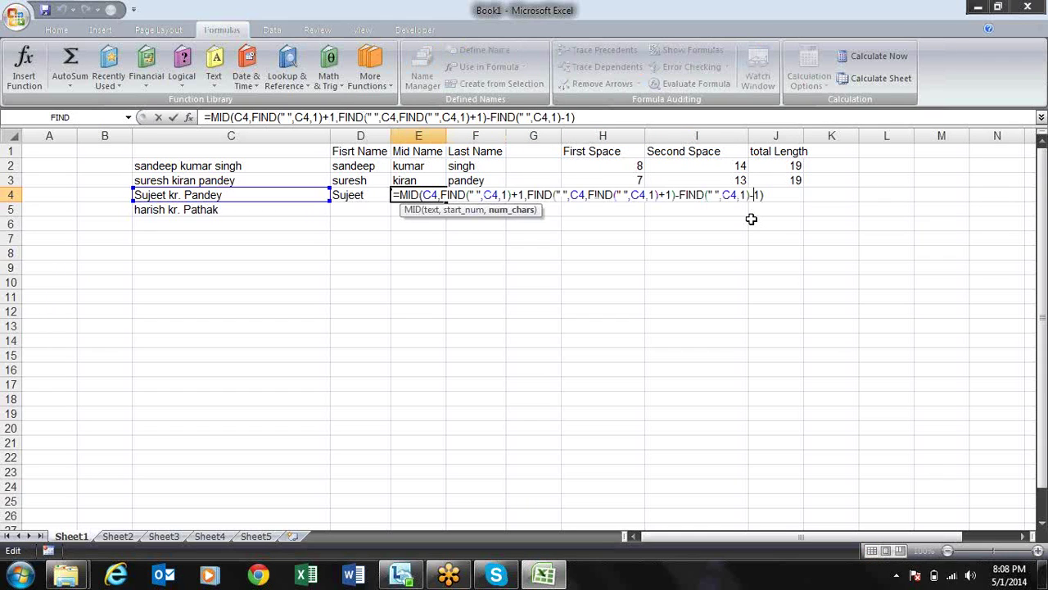
{"action": "key", "text": "Return"}
{"action": "key", "text": "Up"}
{"action": "key", "text": "Right"}
{"action": "key", "text": "F2"}
{"action": "key", "text": "Left"}
{"action": "key", "text": "Left"}
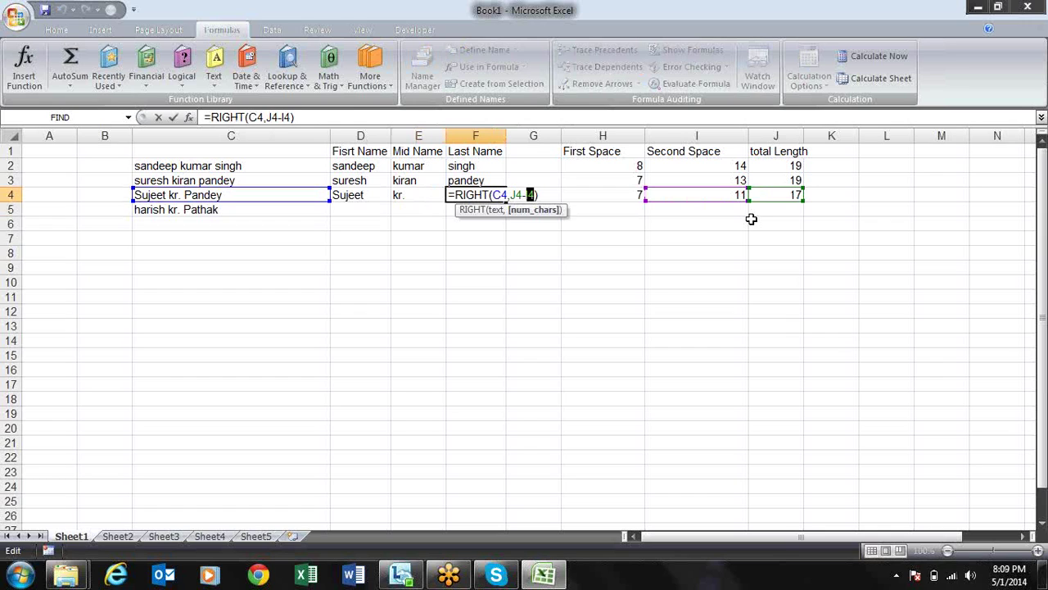
{"action": "key", "text": "ctrl+v"}
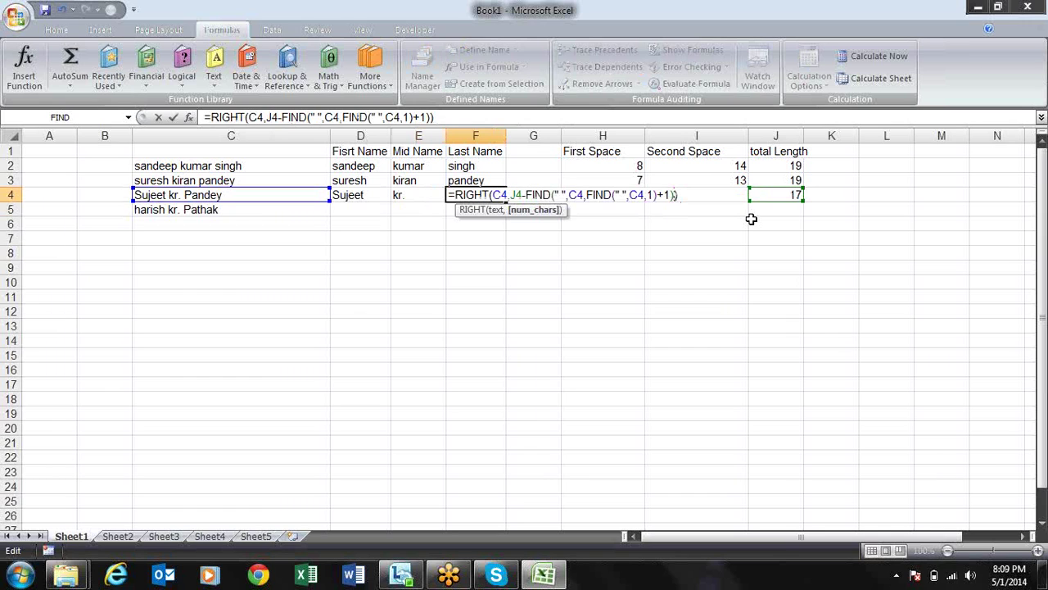
{"action": "key", "text": "Return"}
{"action": "key", "text": "Up"}
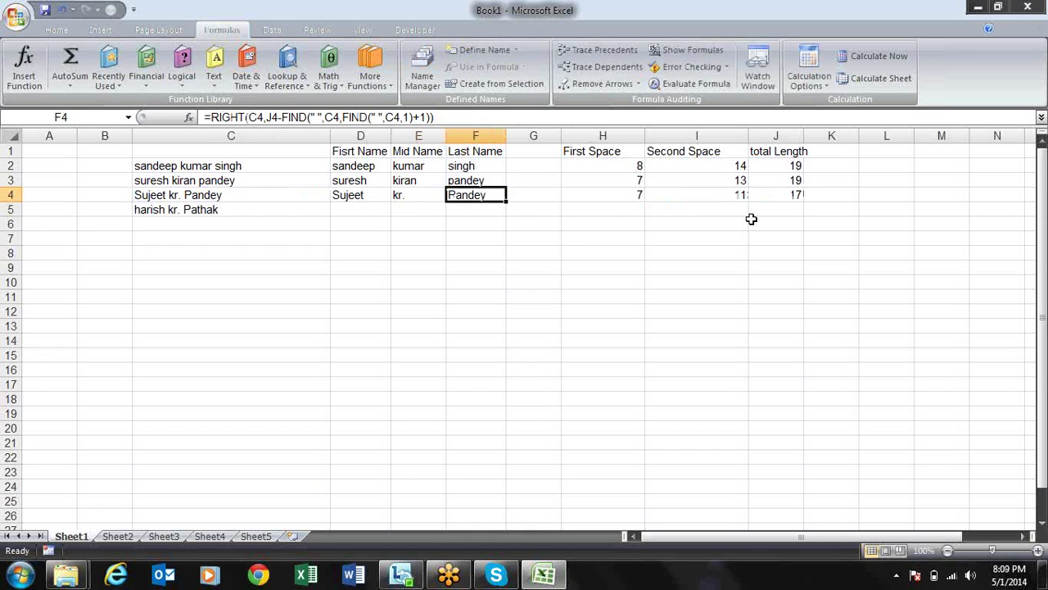
- Replace J4 in F4's formula with LEN(C4), then select helper cells H4:J4
{"action": "key", "text": "Right"}
{"action": "key", "text": "Right"}
{"action": "key", "text": "Right"}
{"action": "key", "text": "Right"}
{"action": "key", "text": "F2"}
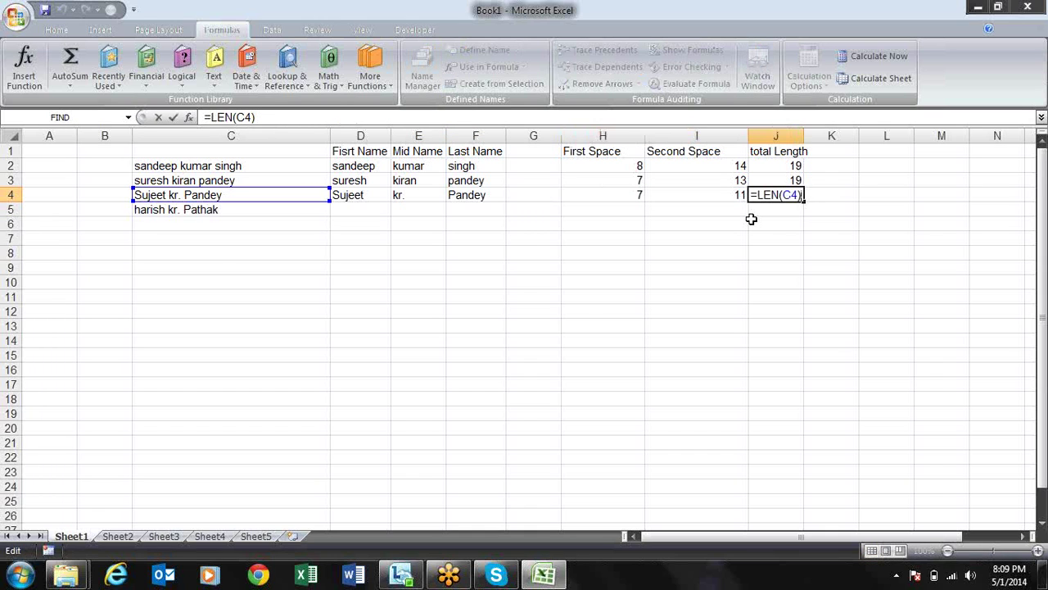
{"action": "key", "text": "shift+Left"}
{"action": "key", "text": "shift+Left"}
{"action": "key", "text": "shift+Left"}
{"action": "key", "text": "shift+Left"}
{"action": "key", "text": "shift+Left"}
{"action": "key", "text": "shift+Left"}
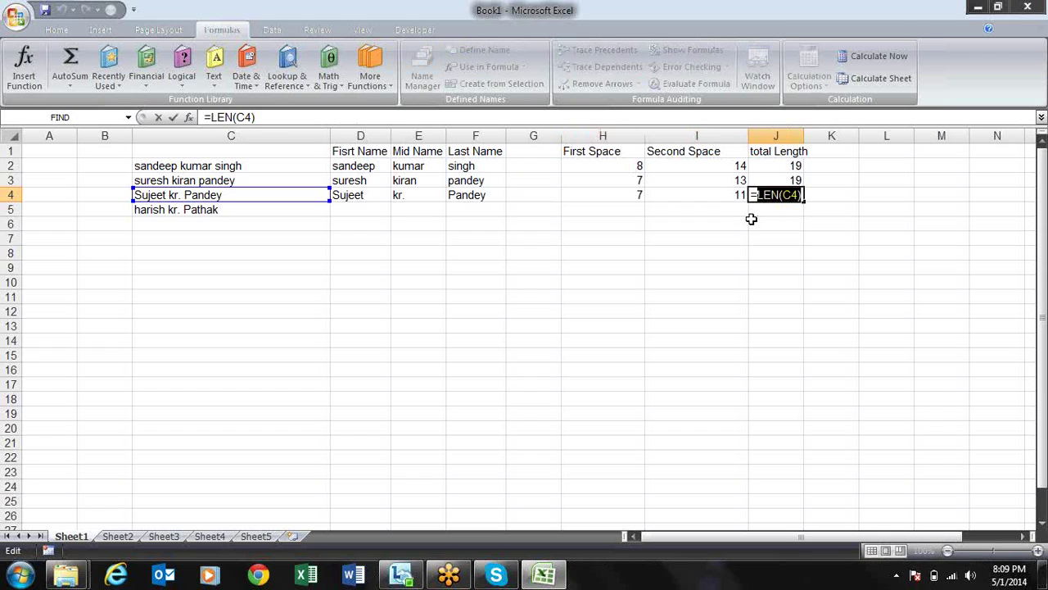
{"action": "key", "text": "Escape"}
{"action": "key", "text": "Left"}
{"action": "key", "text": "Left"}
{"action": "key", "text": "Left"}
{"action": "key", "text": "Left"}
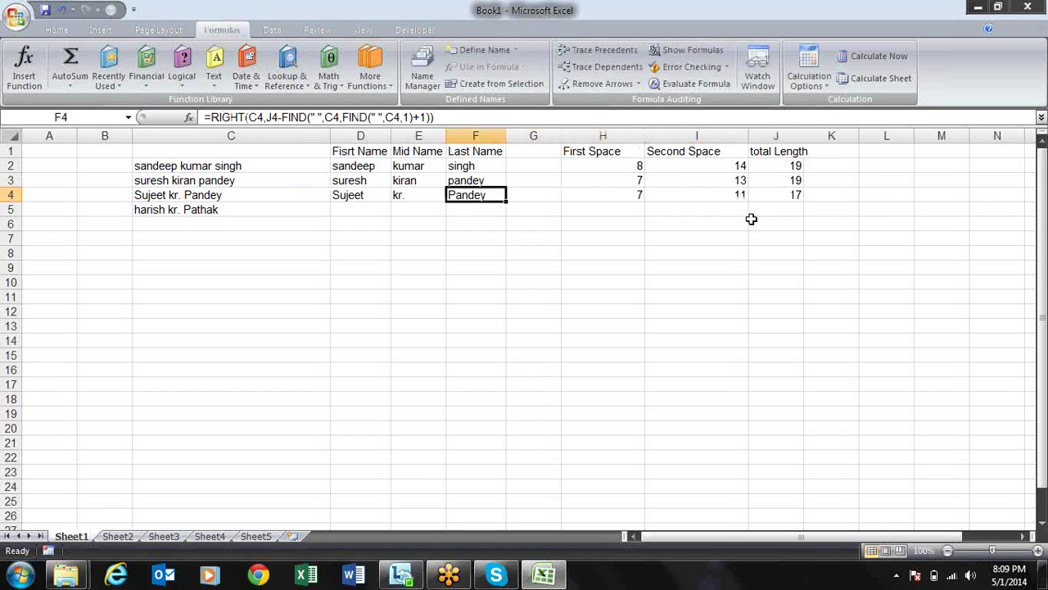
{"action": "key", "text": "F2"}
{"action": "key", "text": "Left"}
{"action": "key", "text": "Left"}
{"action": "key", "text": "Left"}
{"action": "key", "text": "Left"}
{"action": "key", "text": "Left"}
{"action": "key", "text": "Left"}
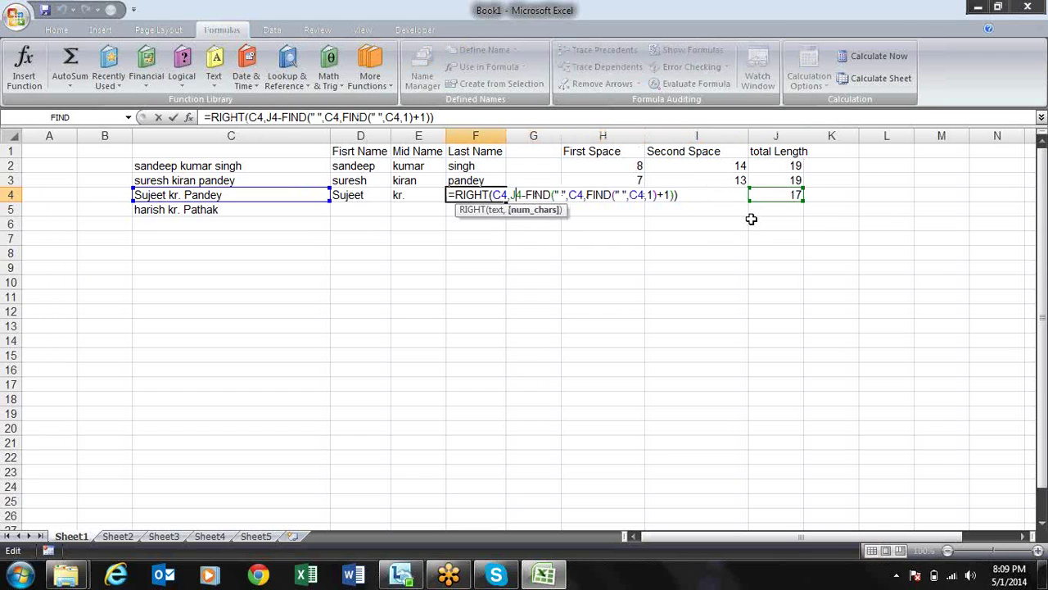
{"action": "key", "text": "shift+Left"}
{"action": "type", "text": "LEN(C4)"}
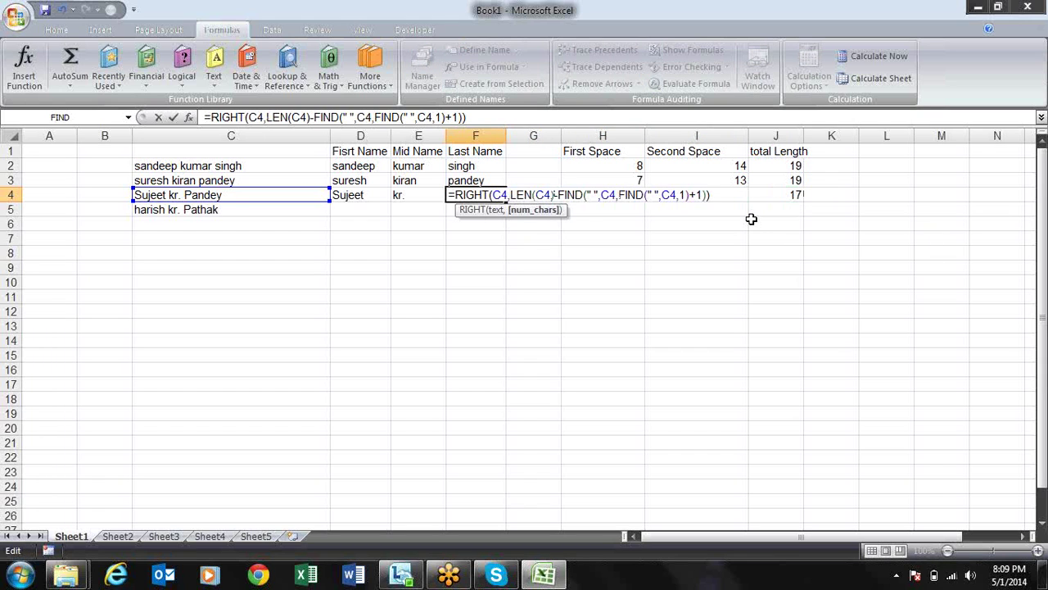
{"action": "key", "text": "Return"}
{"action": "key", "text": "Up"}
{"action": "key", "text": "Right"}
{"action": "key", "text": "Right"}
{"action": "key", "text": "Right"}
{"action": "key", "text": "Left"}
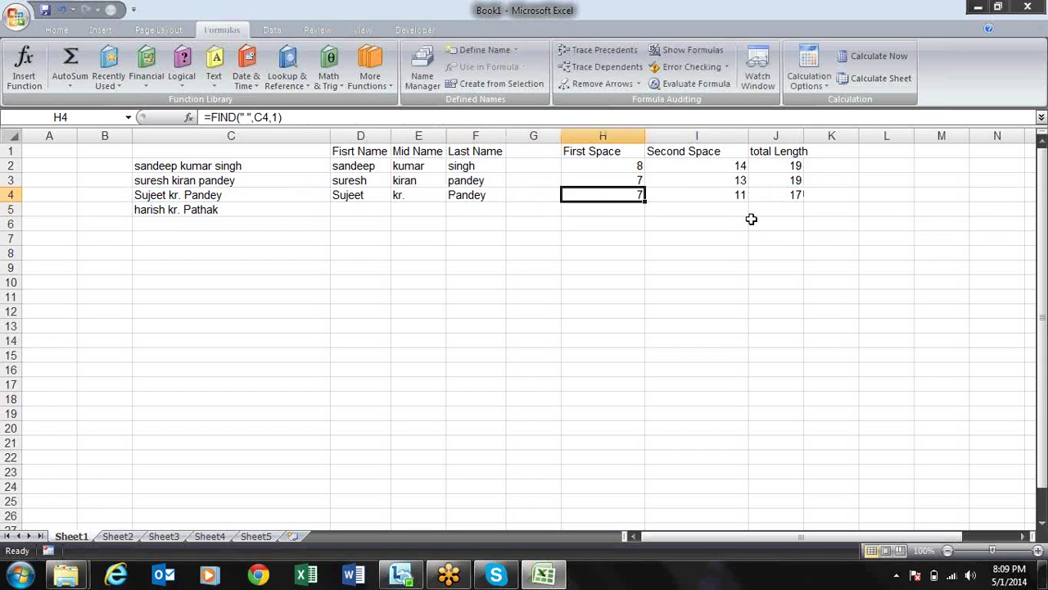
{"action": "key", "text": "shift+Right"}
{"action": "key", "text": "shift+Right"}
- Clear helper cells H4:J4 and fill the D4:F4 formulas down into row 5
{"action": "key", "text": "Delete"}
{"action": "key", "text": "Down"}
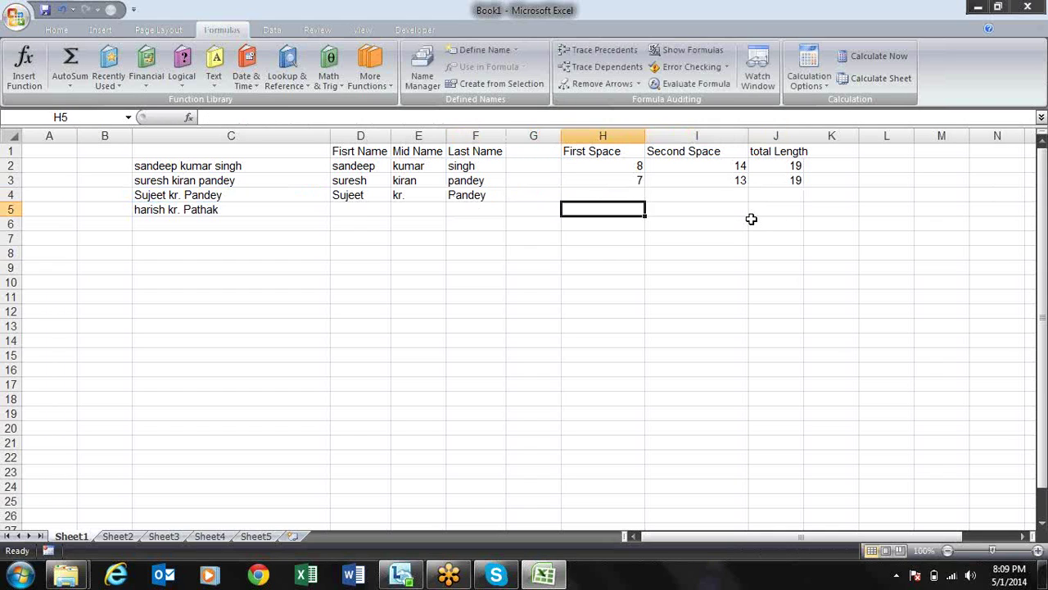
{"action": "key", "text": "Left"}
{"action": "key", "text": "Left"}
{"action": "key", "text": "Left"}
{"action": "key", "text": "Left"}
{"action": "key", "text": "shift+Right"}
{"action": "key", "text": "shift+Right"}
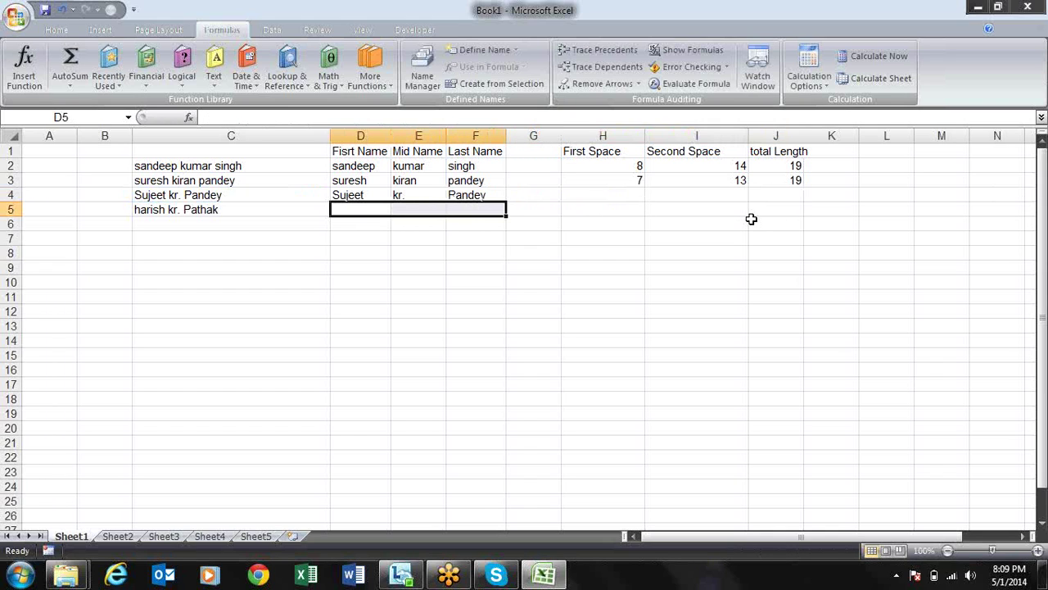
{"action": "key", "text": "ctrl+d"}
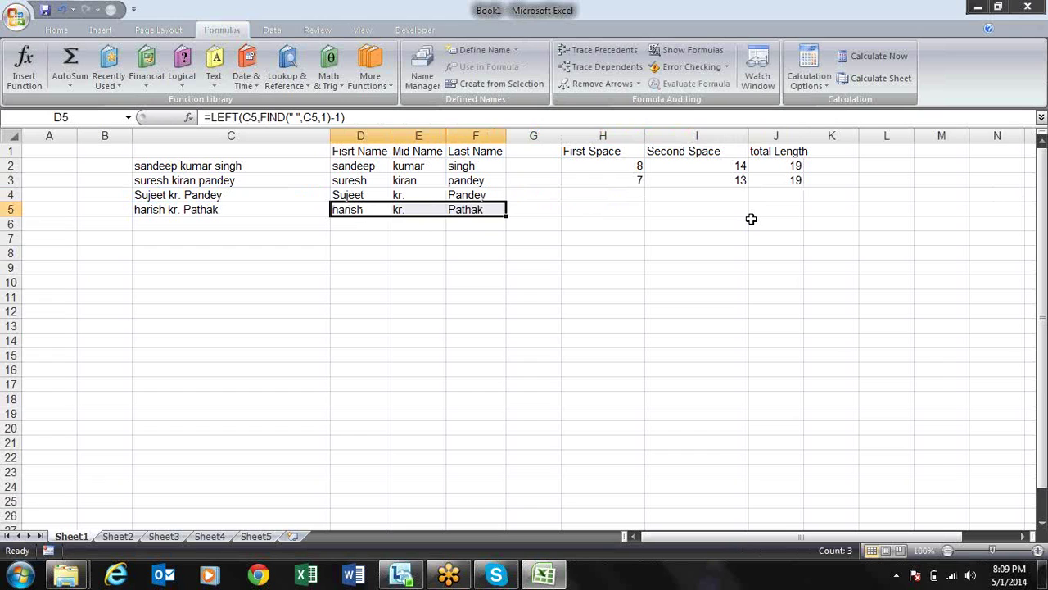
{"action": "key", "text": "Right"}
{"action": "key", "text": "Left"}
{"action": "key", "text": "Right"}
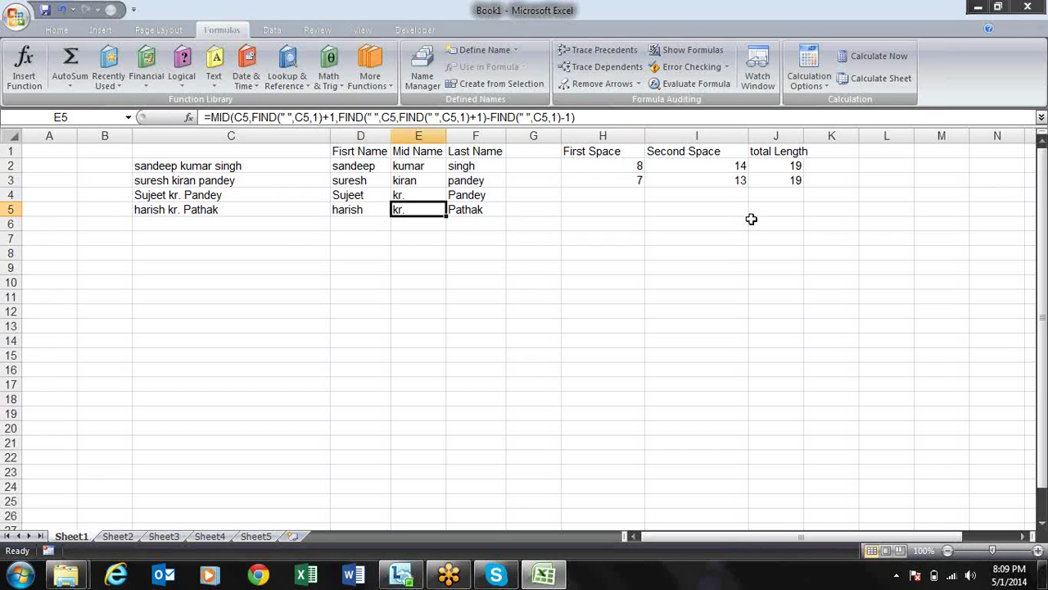
{"action": "key", "text": "Right"}
{"action": "key", "text": "Left"}
{"action": "key", "text": "Left"}
{"action": "key", "text": "Right"}
{"action": "key", "text": "Right"}
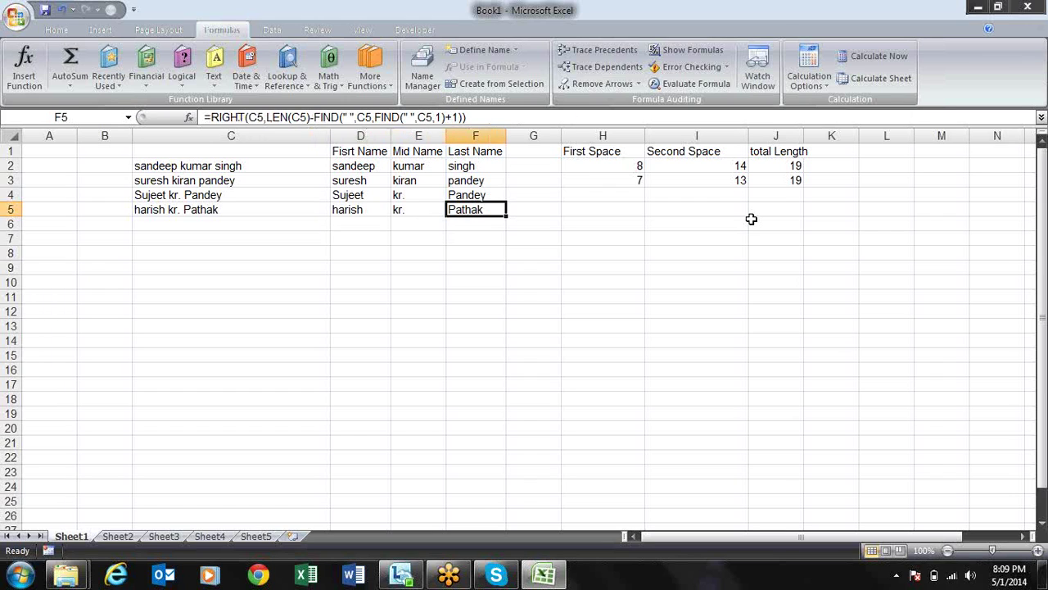
{"action": "key", "text": "Left"}
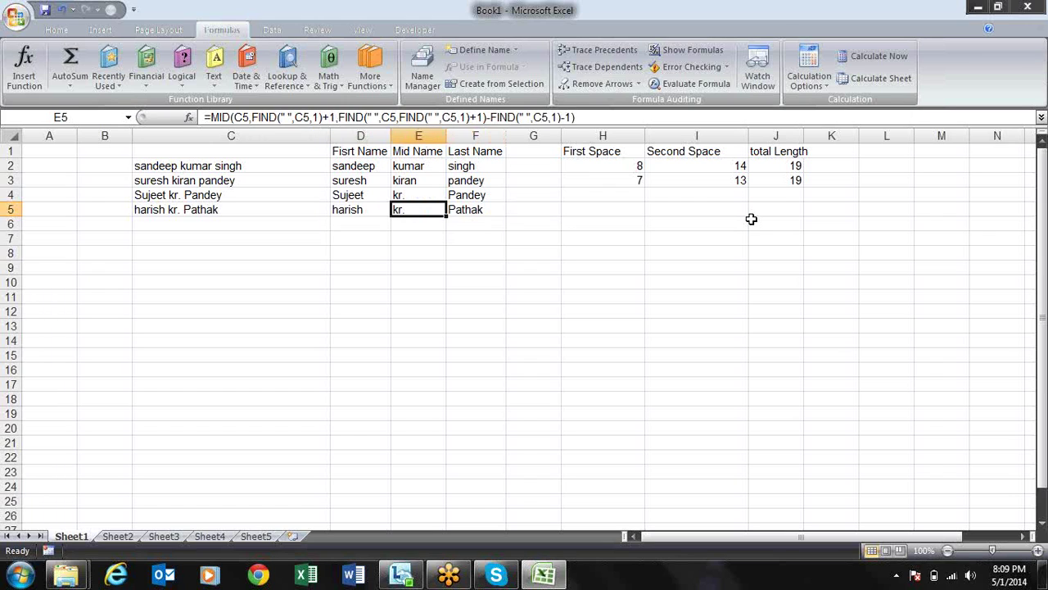
{"action": "key", "text": "Left"}
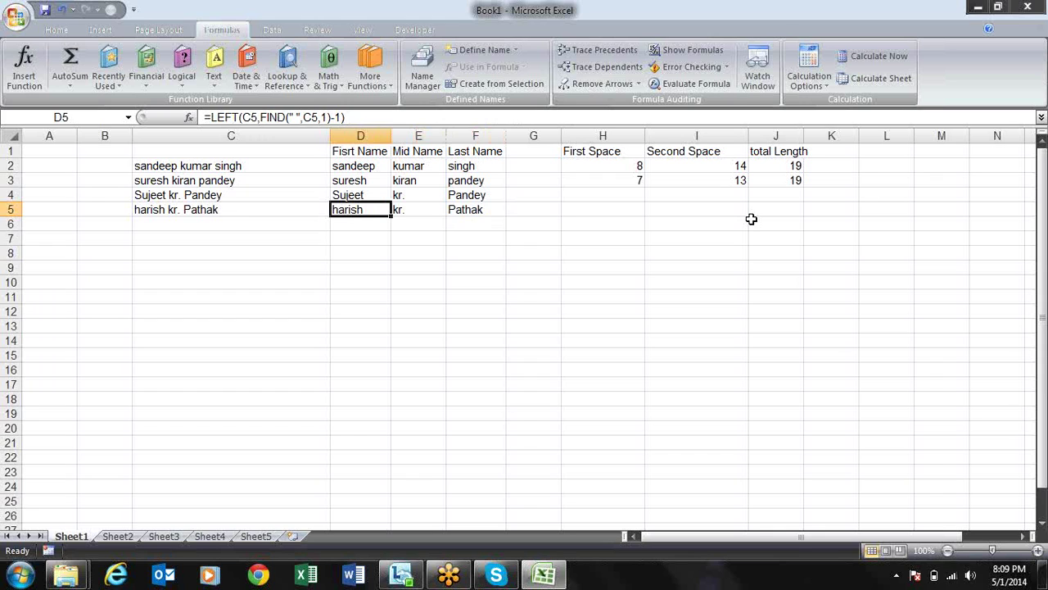
{"action": "key", "text": "Right"}
{"action": "key", "text": "Right"}
{"action": "key", "text": "Right"}
{"action": "key", "text": "Left"}
{"action": "key", "text": "Left"}
{"action": "key", "text": "Left"}
{"action": "key", "text": "Left"}
{"action": "key", "text": "Right"}
{"action": "key", "text": "Right"}
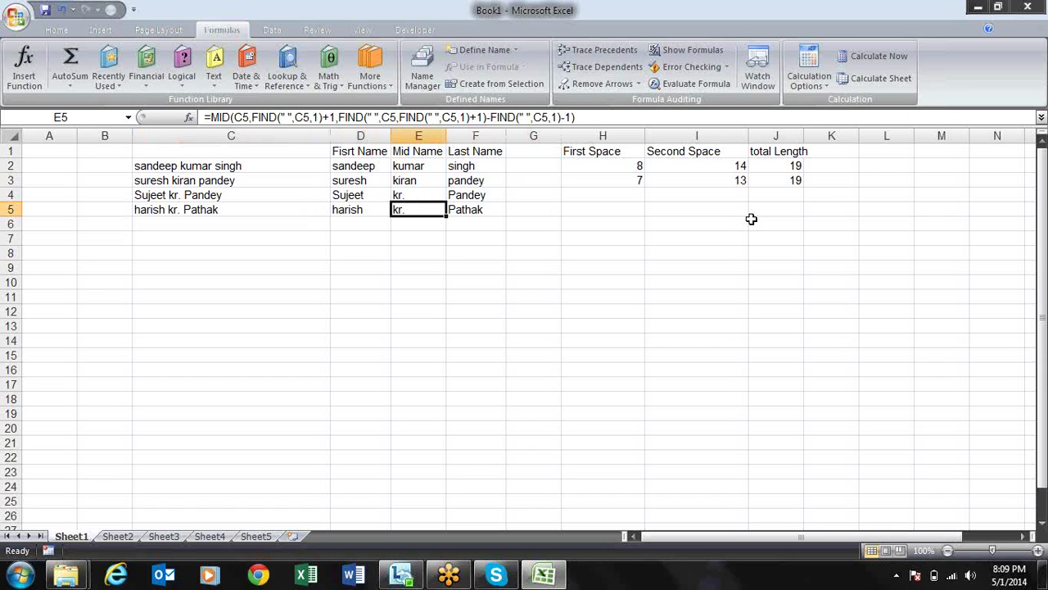
{"action": "key", "text": "Down"}
{"action": "key", "text": "Up"}
{"action": "key", "text": "Left"}
{"action": "key", "text": "Left"}
{"action": "key", "text": "Left"}
{"action": "key", "text": "Right"}
{"action": "key", "text": "Down"}
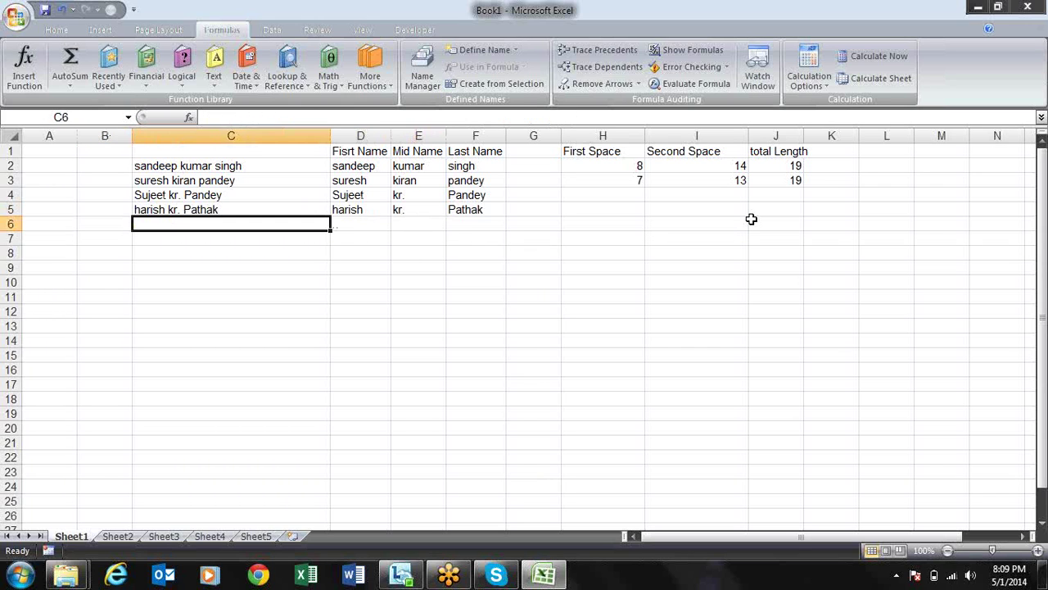
{"action": "key", "text": "Return"}
{"action": "key", "text": "Up"}
{"action": "key", "text": "Right"}
{"action": "key", "text": "shift+Right"}
{"action": "key", "text": "shift+Right"}
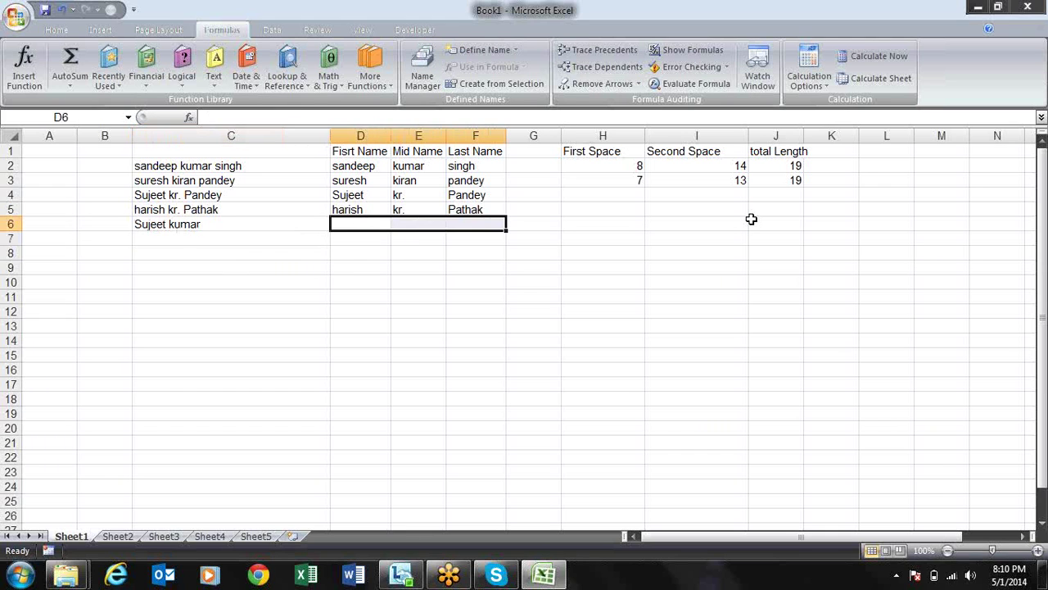
{"action": "key", "text": "ctrl+d"}
- Inspect row 6: D6 gives Sujeet while E6 and F6 show #VALUE!
{"action": "key", "text": "Down"}
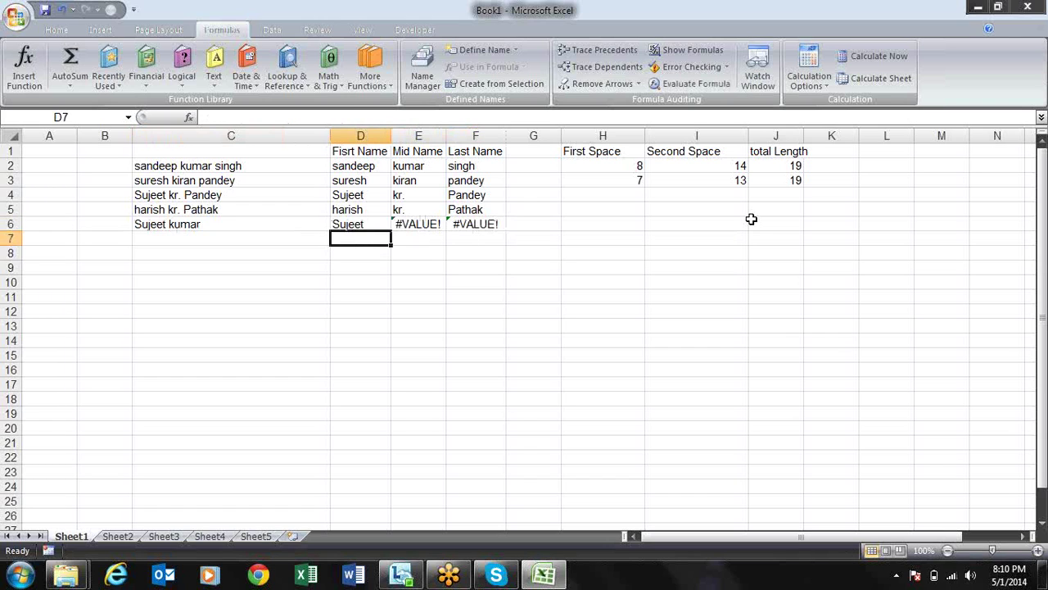
{"action": "key", "text": "Up"}
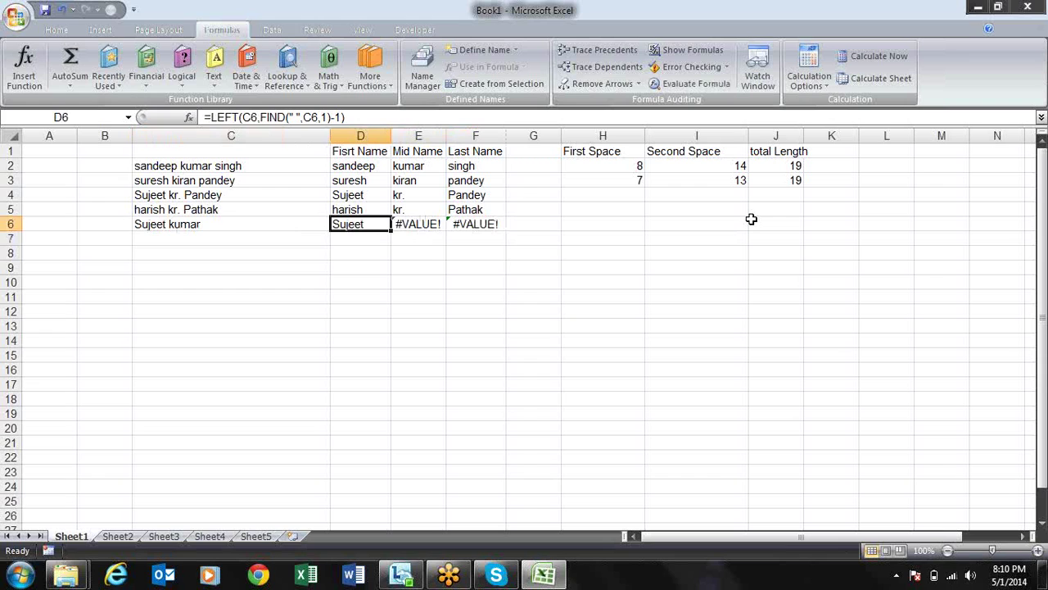
{"action": "key", "text": "Left"}
{"action": "key", "text": "Left"}
{"action": "key", "text": "Right"}
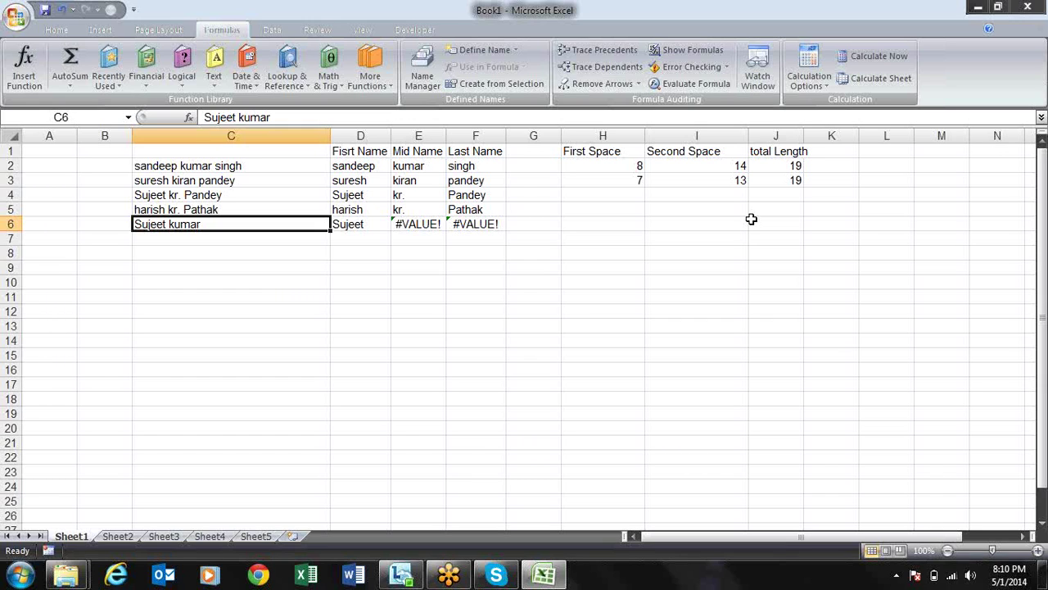
{"action": "key", "text": "Right"}
{"action": "key", "text": "Right"}
{"action": "key", "text": "Left"}
{"action": "key", "text": "Left"}
{"action": "key", "text": "Right"}
{"action": "key", "text": "Right"}
{"action": "key", "text": "Right"}
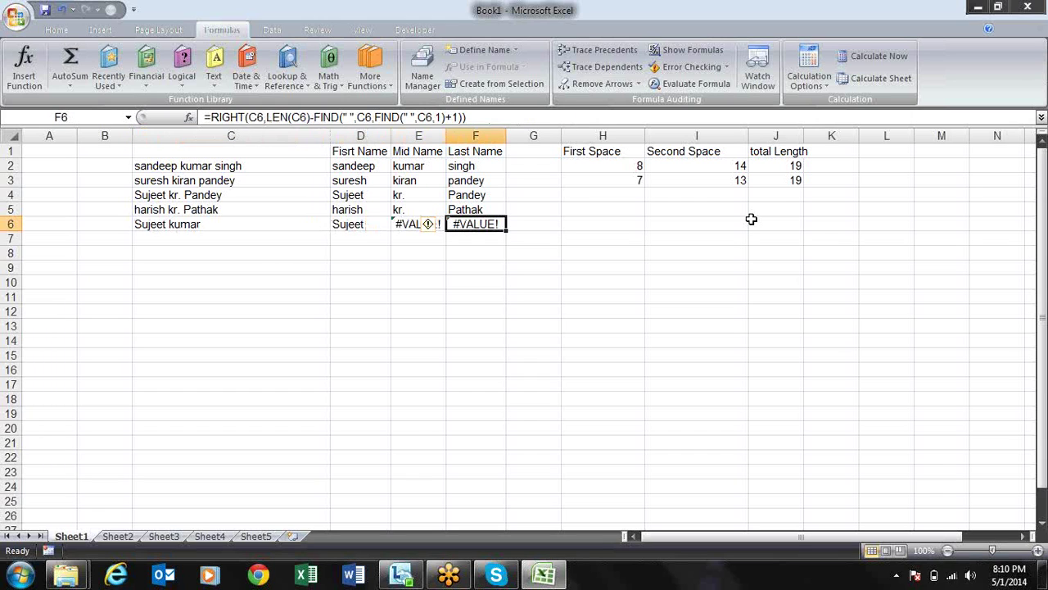
{"action": "key", "text": "Left"}
{"action": "key", "text": "Left"}
{"action": "key", "text": "Left"}
{"action": "key", "text": "Right"}
{"action": "key", "text": "Right"}
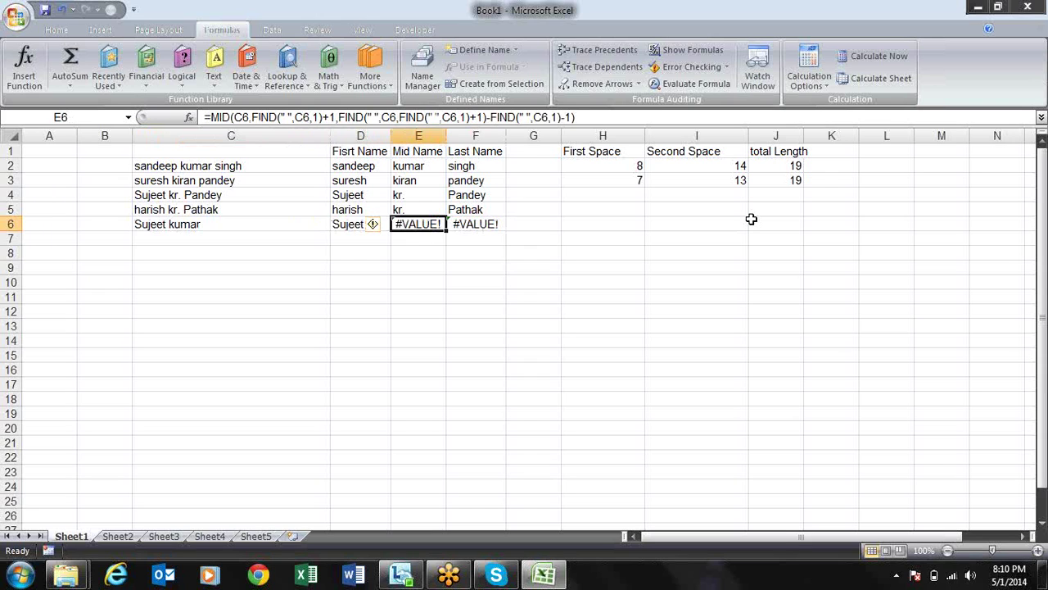
{"action": "key", "text": "Right"}
{"action": "key", "text": "Left"}
{"action": "key", "text": "Left"}
{"action": "key", "text": "Right"}
{"action": "key", "text": "Right"}
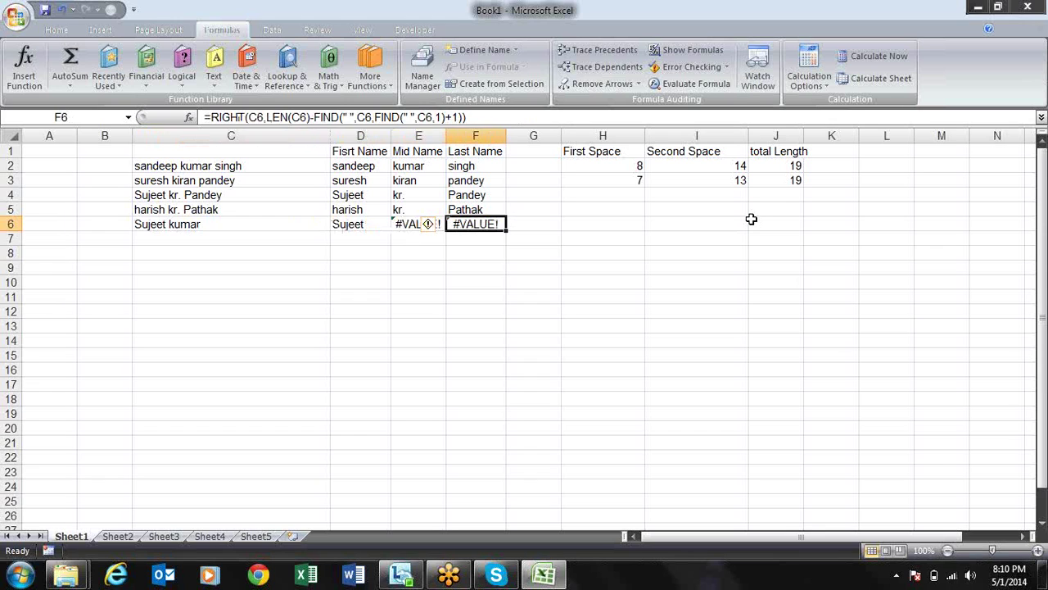
{"action": "key", "text": "Left"}
{"action": "key", "text": "Left"}
{"action": "key", "text": "Right"}
{"action": "key", "text": "Right"}
{"action": "key", "text": "Left"}
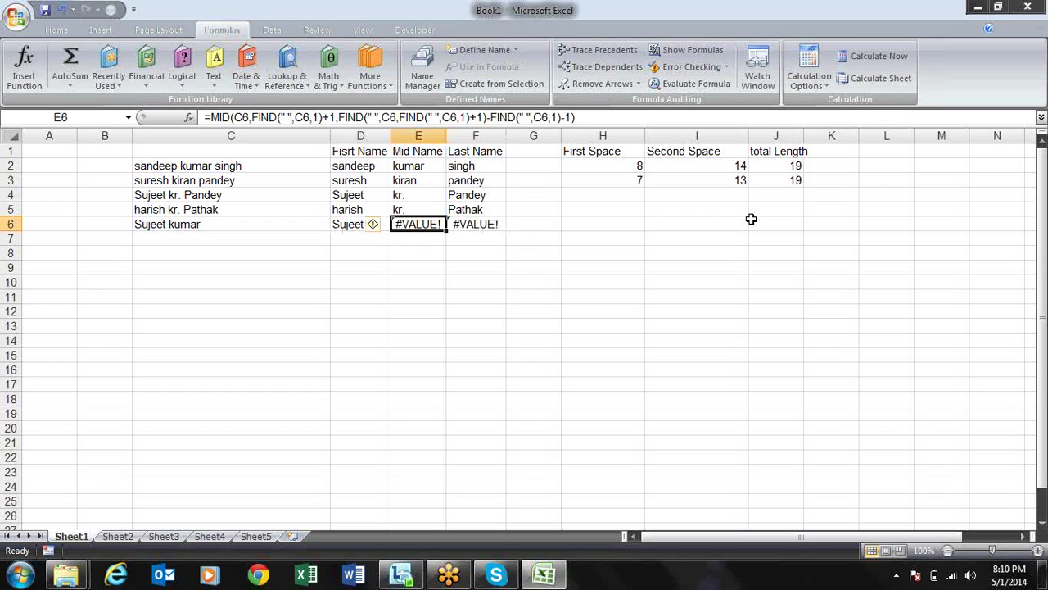
- Review the split-name results from the first full name down to row 6
{"action": "key", "text": "Right"}
{"action": "key", "text": "Right"}
{"action": "key", "text": "Left"}
{"action": "key", "text": "Left"}
{"action": "key", "text": "Left"}
{"action": "key", "text": "Left"}
{"action": "key", "text": "Up"}
{"action": "key", "text": "Up"}
{"action": "key", "text": "Up"}
{"action": "key", "text": "Up"}
{"action": "key", "text": "Right"}
{"action": "key", "text": "Right"}
{"action": "key", "text": "Right"}
{"action": "key", "text": "Down"}
{"action": "key", "text": "Down"}
{"action": "key", "text": "Down"}
{"action": "key", "text": "Down"}
{"action": "key", "text": "Left"}
{"action": "key", "text": "Left"}
{"action": "key", "text": "Left"}
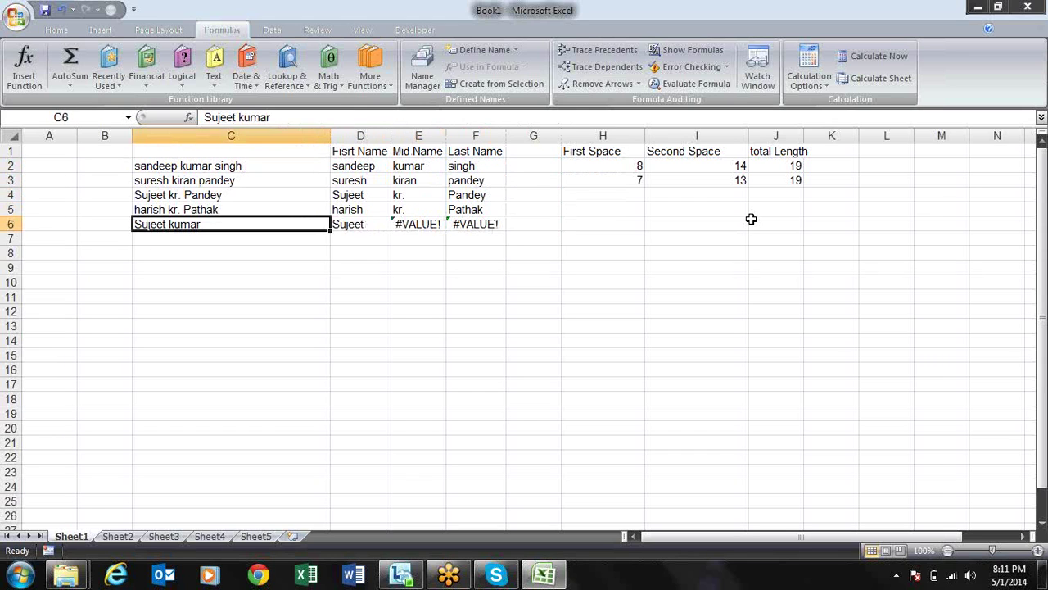
{"action": "key", "text": "Down"}
{"action": "key", "text": "Down"}
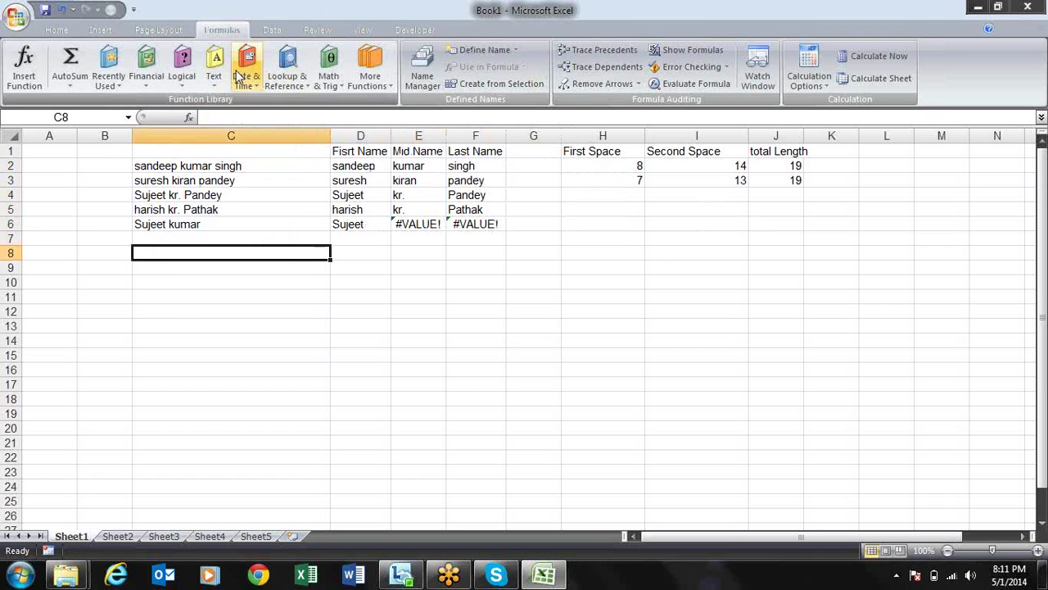
- Browse the list of Text functions on the Formulas ribbon
{"action": "left_click", "coordinate": [214, 70]}
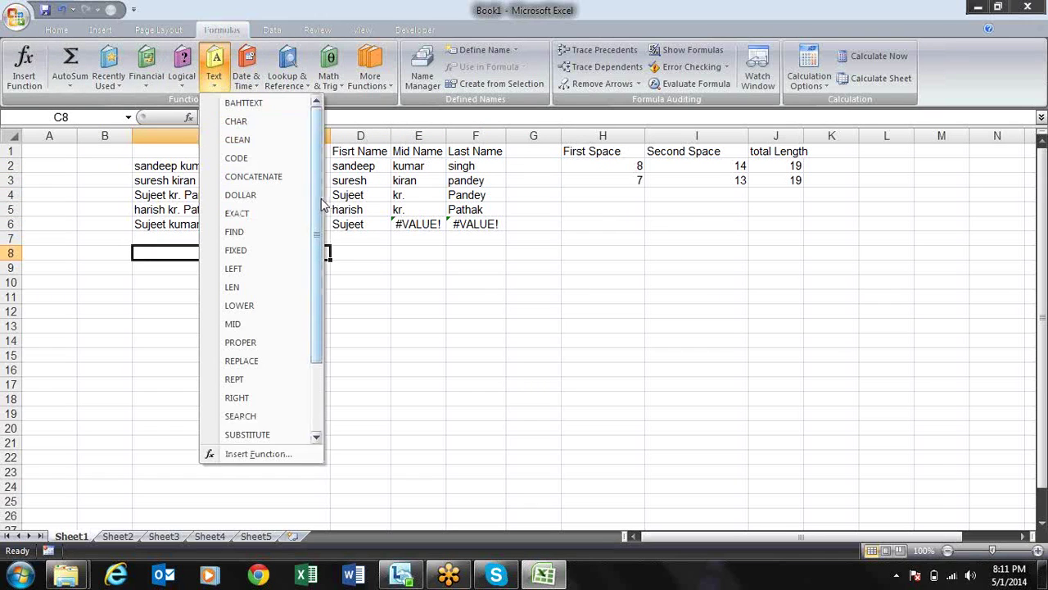
{"action": "left_click_drag", "start_coordinate": [316, 205], "coordinate": [311, 262]}
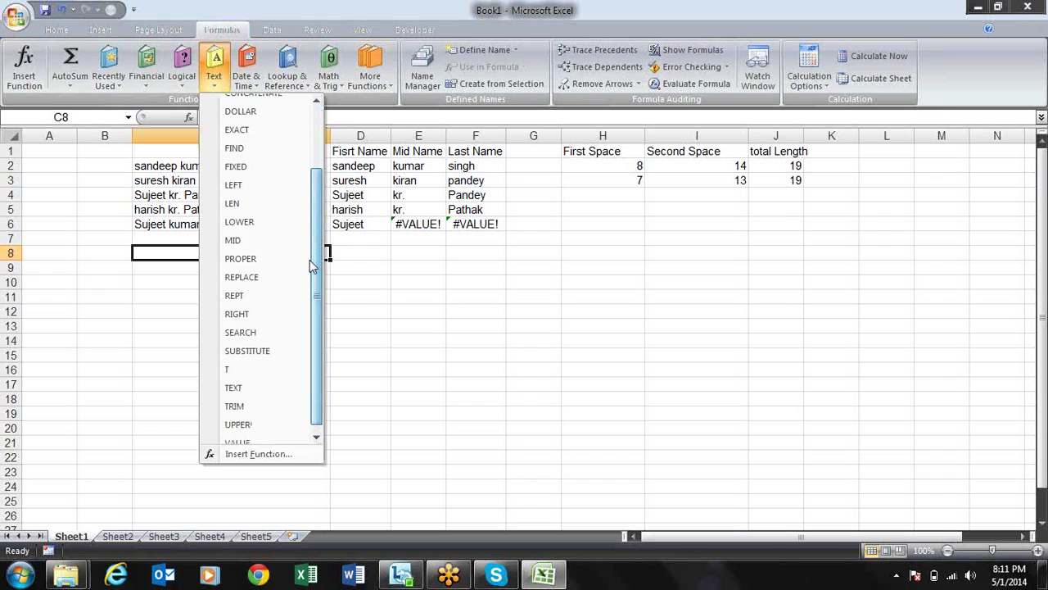
{"action": "left_click", "coordinate": [433, 290]}
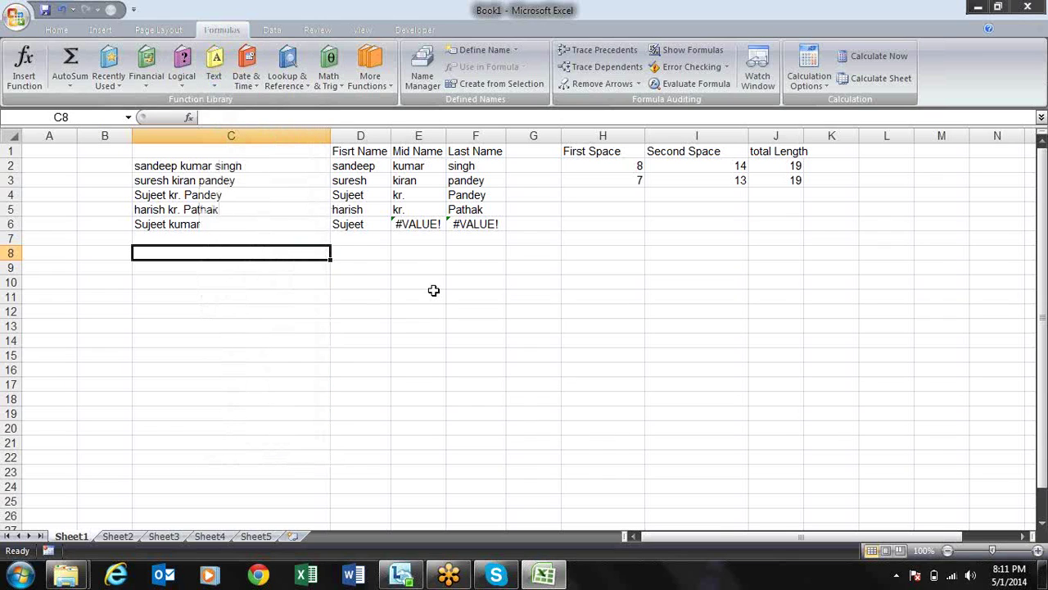
{"action": "key", "text": "Left"}
{"action": "key", "text": "Left"}
{"action": "key", "text": "Right"}
{"action": "key", "text": "Right"}
{"action": "key", "text": "Left"}
{"action": "key", "text": "Up"}
{"action": "key", "text": "Up"}
{"action": "key", "text": "Up"}
{"action": "key", "text": "Up"}
{"action": "key", "text": "Up"}
{"action": "key", "text": "Up"}
{"action": "type", "text": "=up"}
{"action": "key", "text": "Tab"}
{"action": "key", "text": "Right"}
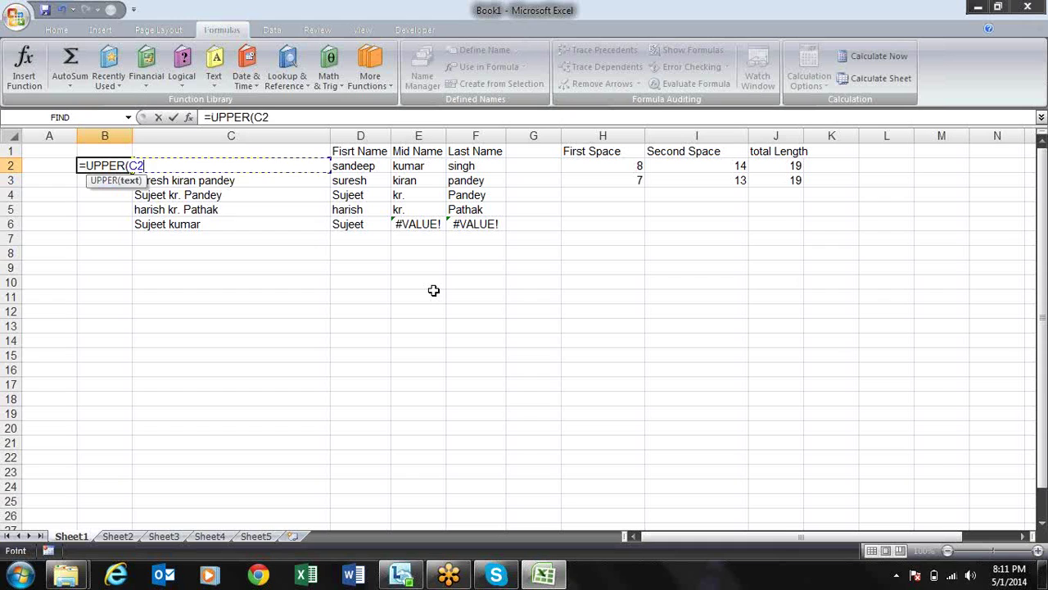
{"action": "type", "text": "("}
{"action": "key", "text": "BackSpace"}
{"action": "key", "text": "Return"}
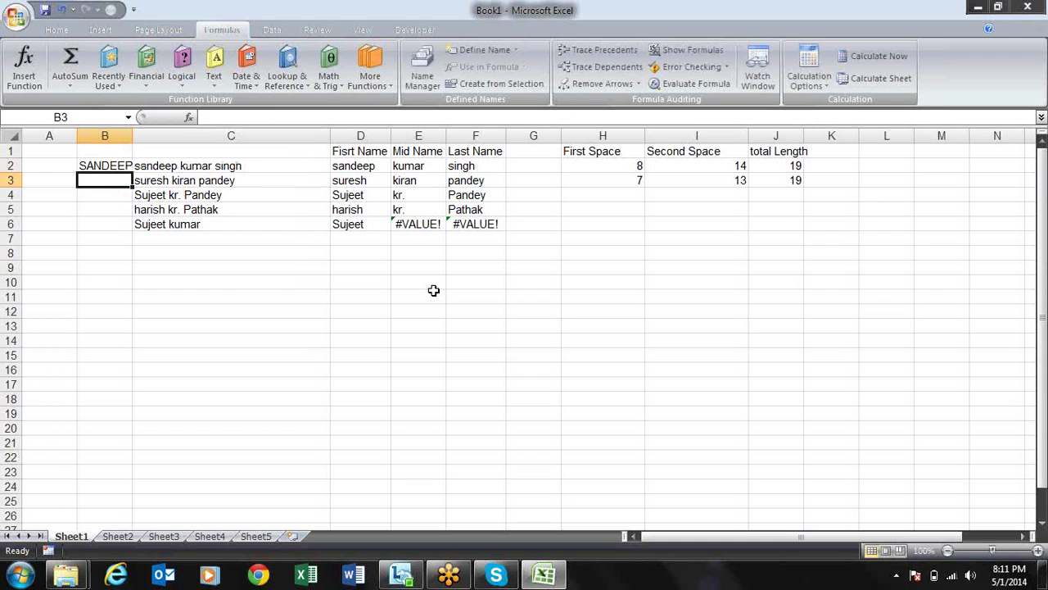
{"action": "left_click_drag", "start_coordinate": [132, 136], "coordinate": [238, 142]}
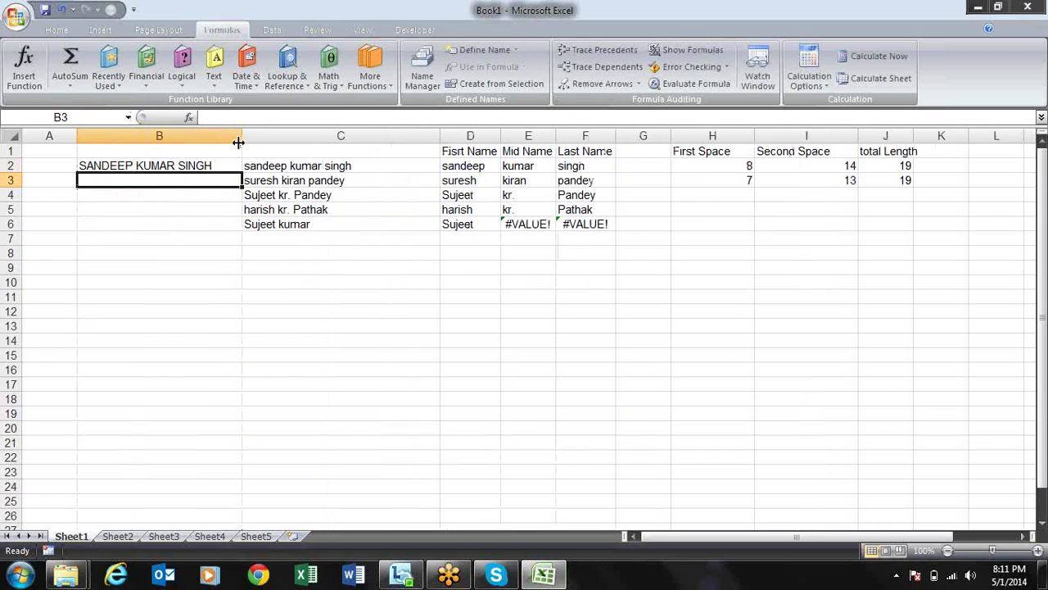
- Enter =LOWER(B2) in B3 for a lowercase copy of the name
{"action": "type", "text": "="}
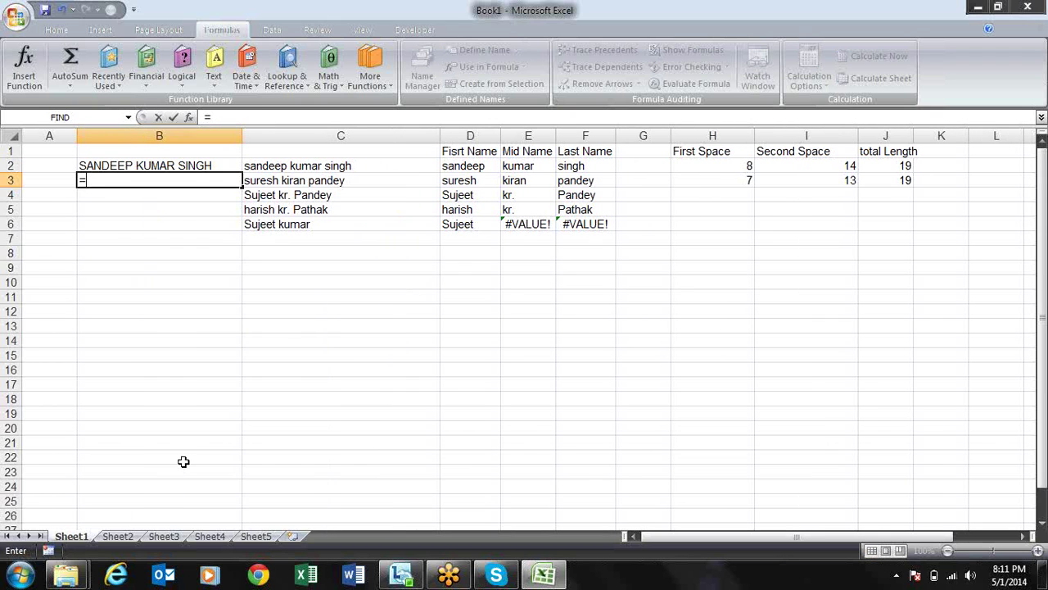
{"action": "type", "text": "lo"}
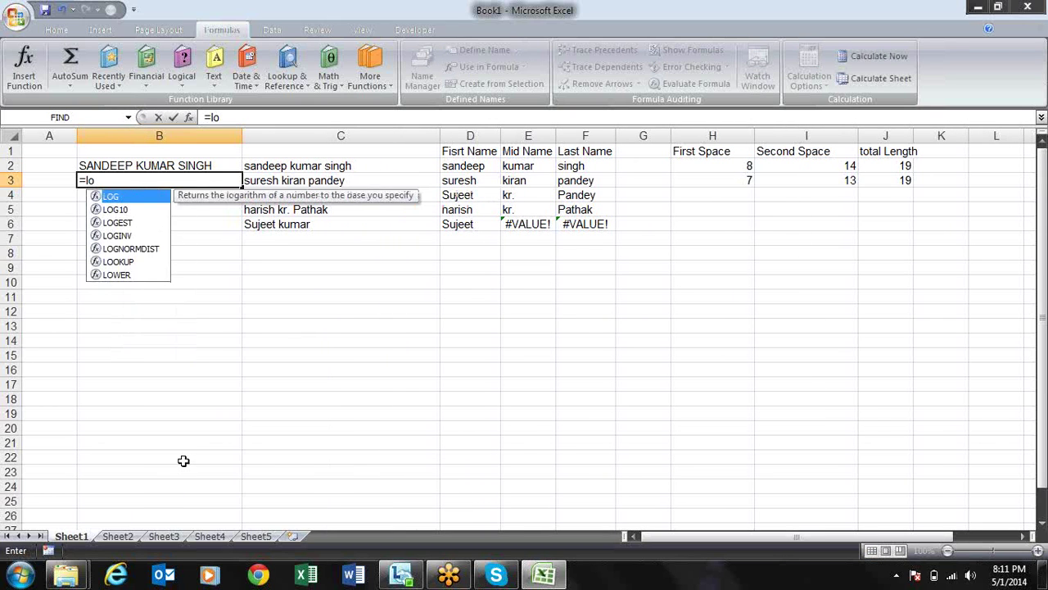
{"action": "type", "text": "w"}
{"action": "key", "text": "Tab"}
{"action": "key", "text": "Up"}
{"action": "type", "text": ")"}
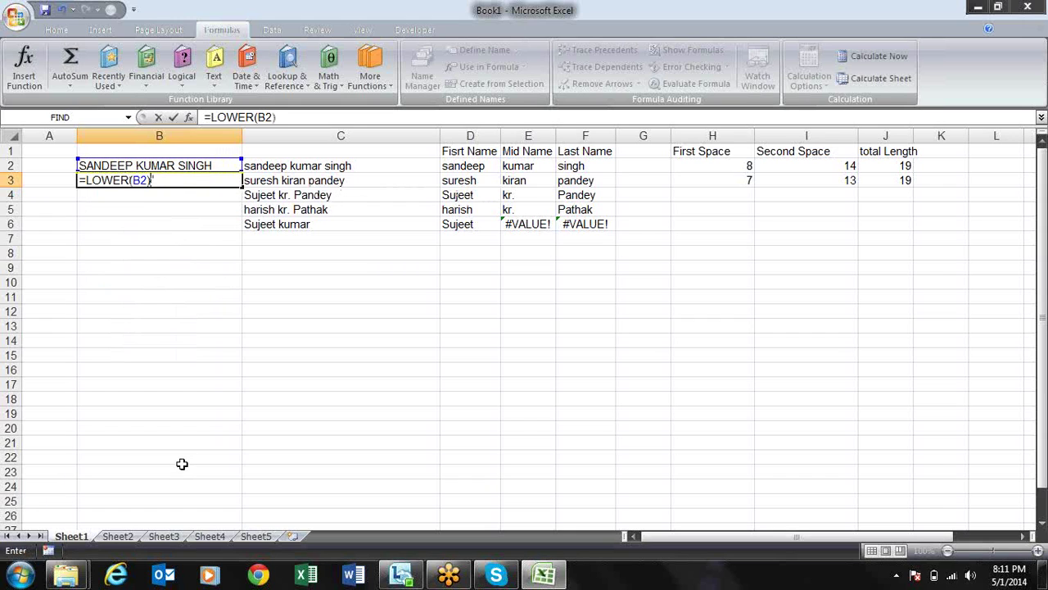
{"action": "key", "text": "Return"}
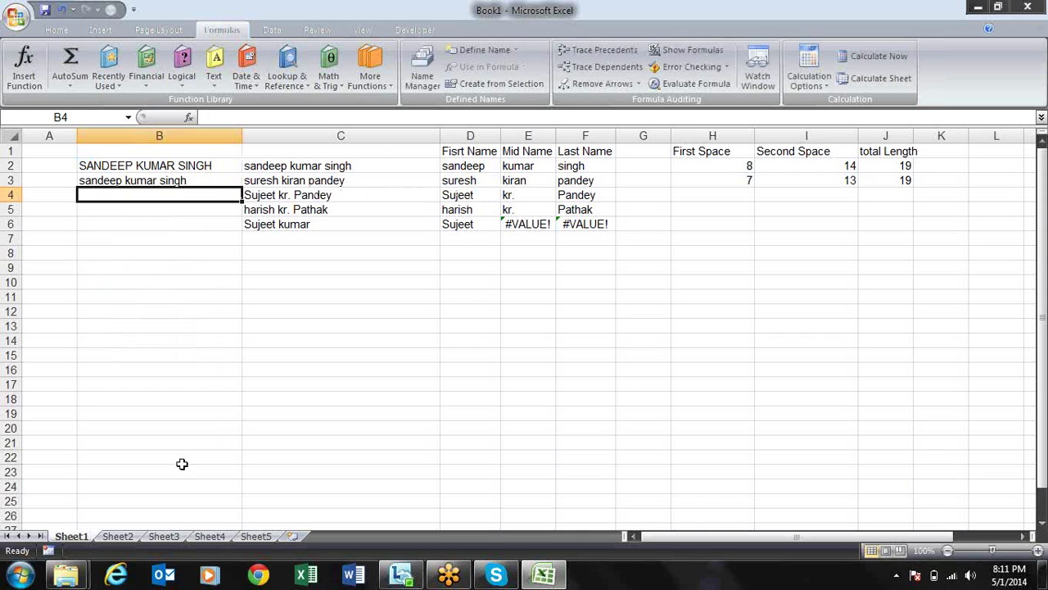
{"action": "key", "text": "Right"}
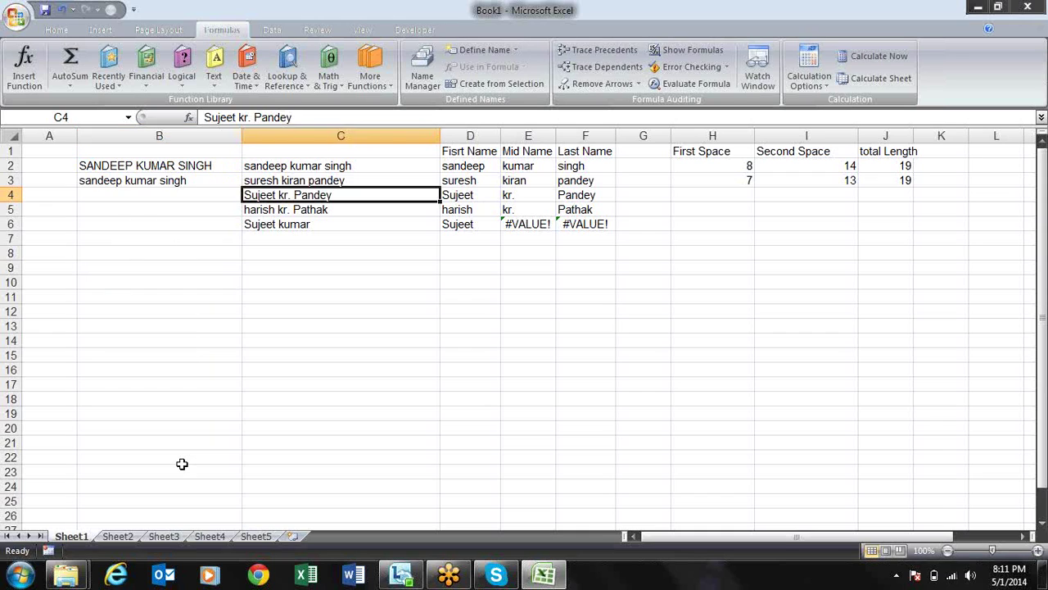
{"action": "key", "text": "Up"}
{"action": "key", "text": "Up"}
{"action": "key", "text": "Down"}
{"action": "key", "text": "Down"}
{"action": "key", "text": "Down"}
{"action": "key", "text": "Down"}
{"action": "key", "text": "Up"}
{"action": "key", "text": "Up"}
{"action": "key", "text": "Up"}
{"action": "key", "text": "Up"}
{"action": "key", "text": "Right"}
{"action": "key", "text": "Right"}
{"action": "key", "text": "Right"}
{"action": "key", "text": "Right"}
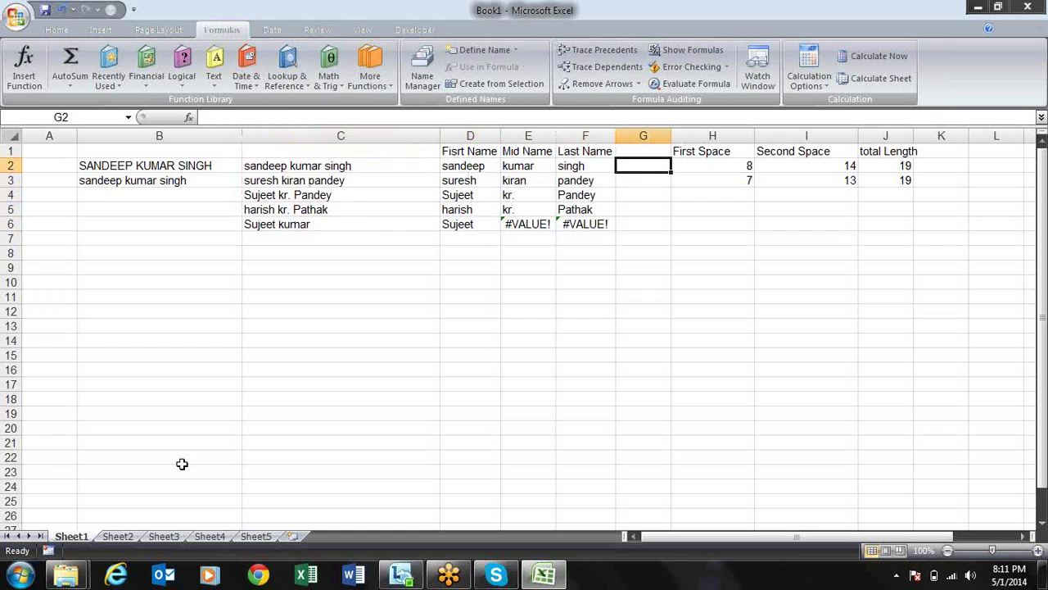
{"action": "type", "text": "=ui"}
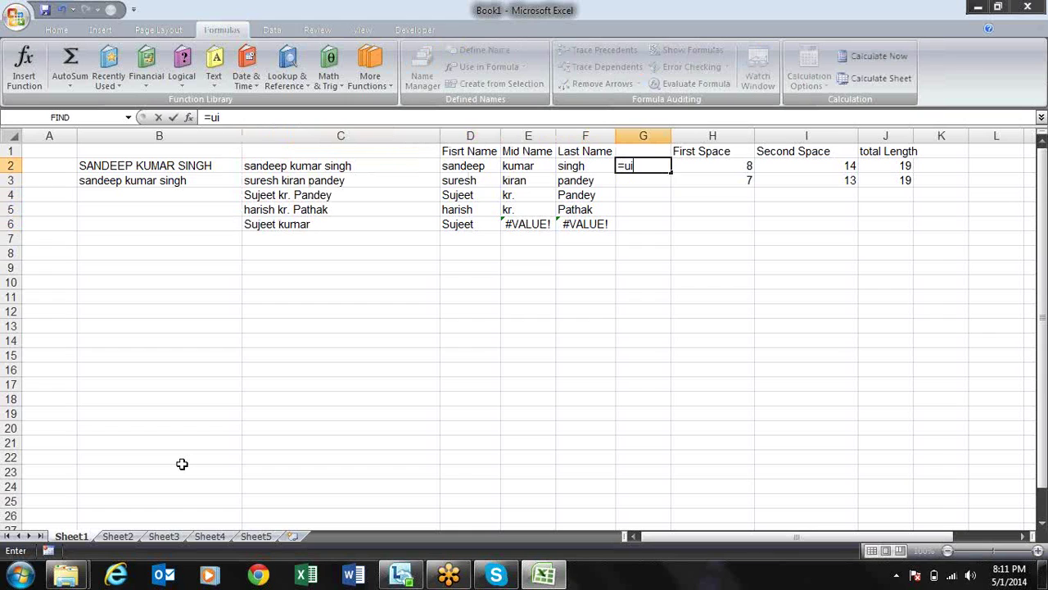
{"action": "type", "text": "p"}
{"action": "key", "text": "Tab"}
{"action": "key", "text": "Left"}
{"action": "key", "text": "Left"}
{"action": "key", "text": "Left"}
{"action": "key", "text": "Left"}
{"action": "key", "text": "Right"}
{"action": "key", "text": "ctrl+Return"}
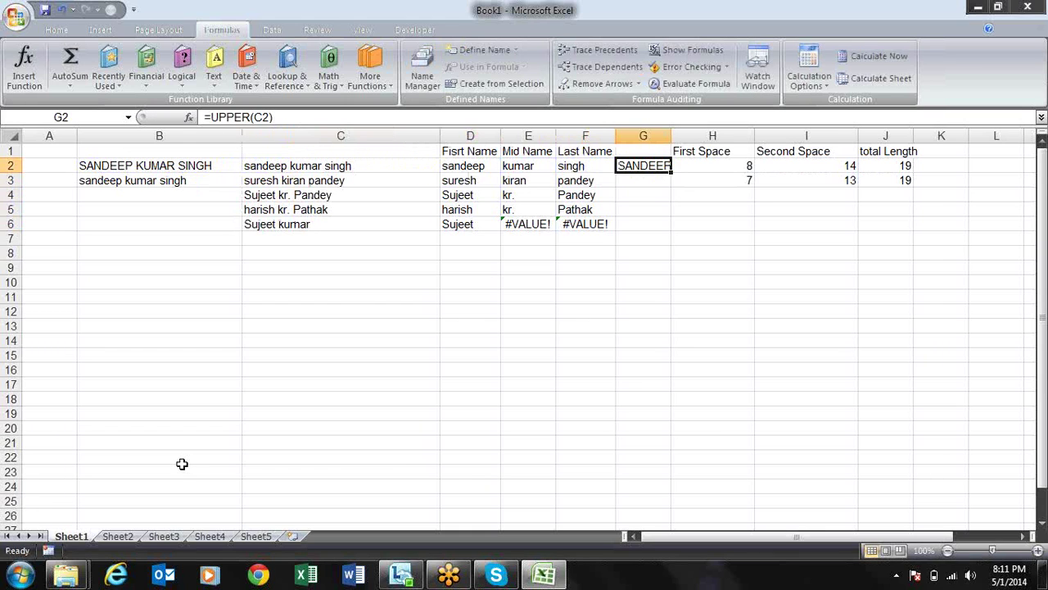
{"action": "key", "text": "ctrl+c"}
{"action": "key", "text": "Down"}
{"action": "key", "text": "shift+Down"}
{"action": "key", "text": "shift+Down"}
{"action": "key", "text": "shift+Down"}
{"action": "key", "text": "Return"}
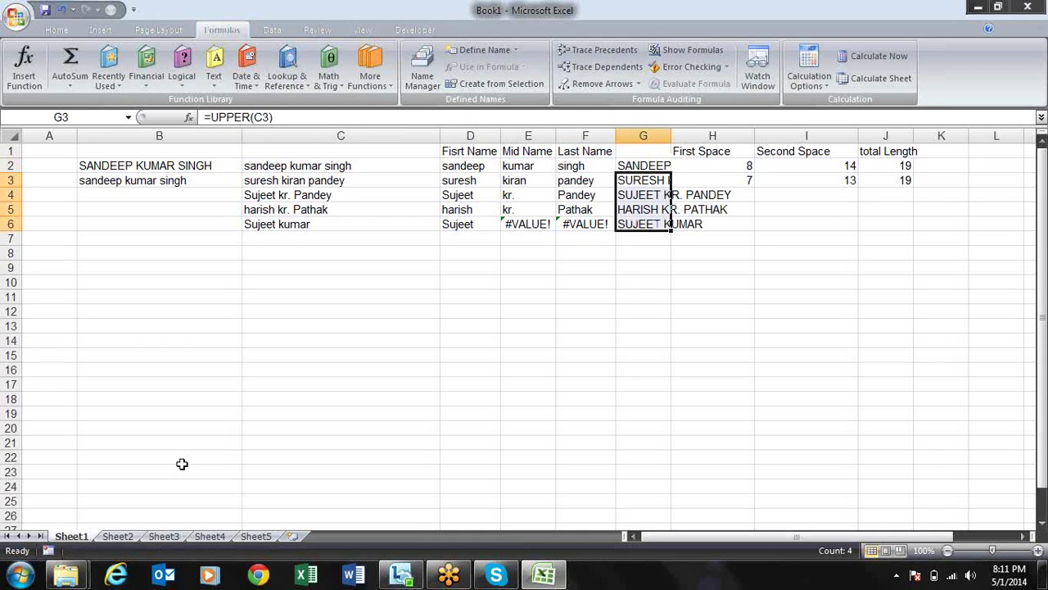
{"action": "key", "text": "Right"}
{"action": "key", "text": "Left"}
{"action": "key", "text": "Down"}
{"action": "key", "text": "Down"}
{"action": "key", "text": "Down"}
{"action": "key", "text": "Down"}
{"action": "key", "text": "Up"}
{"action": "key", "text": "Up"}
{"action": "key", "text": "Up"}
{"action": "key", "text": "Up"}
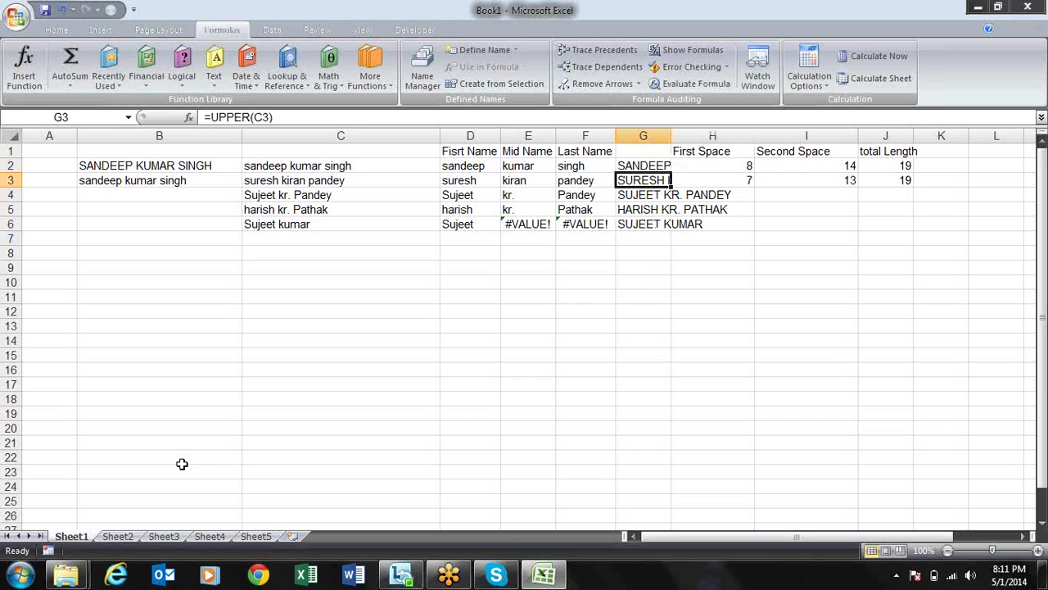
{"action": "key", "text": "Up"}
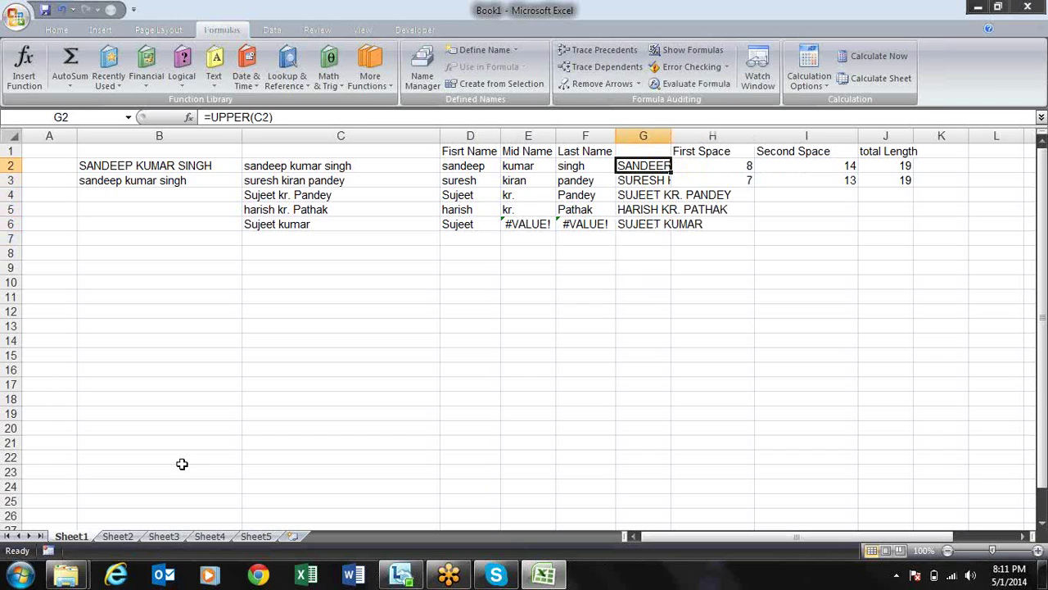
{"action": "key", "text": "shift+Down"}
{"action": "key", "text": "shift+Down"}
{"action": "key", "text": "shift+Down"}
{"action": "key", "text": "Delete"}
{"action": "left_click", "coordinate": [182, 461]}
{"action": "key", "text": "Right"}
{"action": "key", "text": "Right"}
{"action": "key", "text": "Right"}
{"action": "key", "text": "Right"}
{"action": "key", "text": "Up"}
{"action": "key", "text": "Up"}
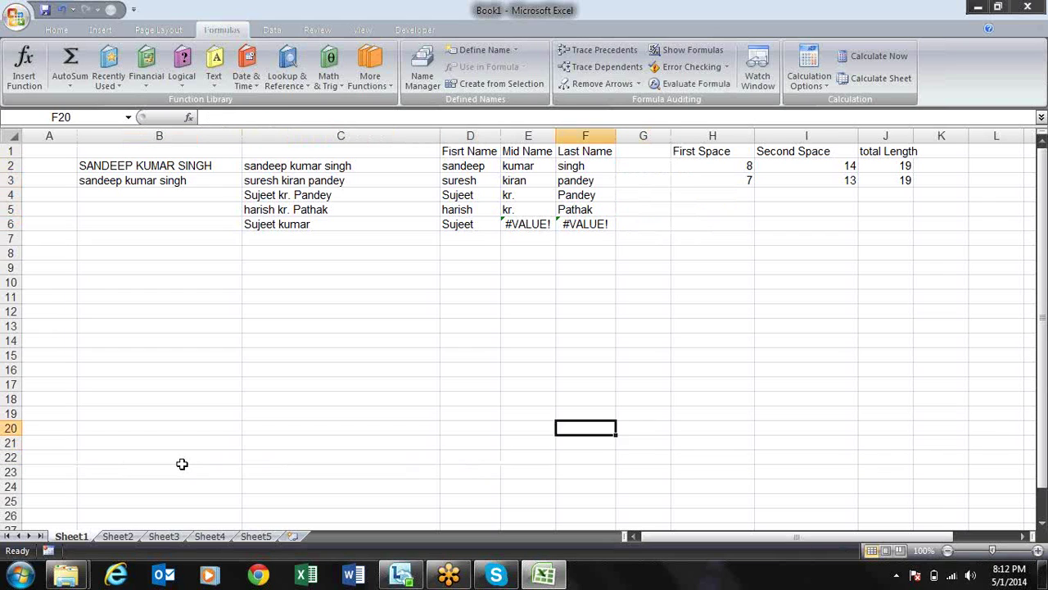
{"action": "key", "text": "Up"}
{"action": "key", "text": "Up"}
{"action": "key", "text": "Up"}
{"action": "key", "text": "Up"}
{"action": "key", "text": "Right"}
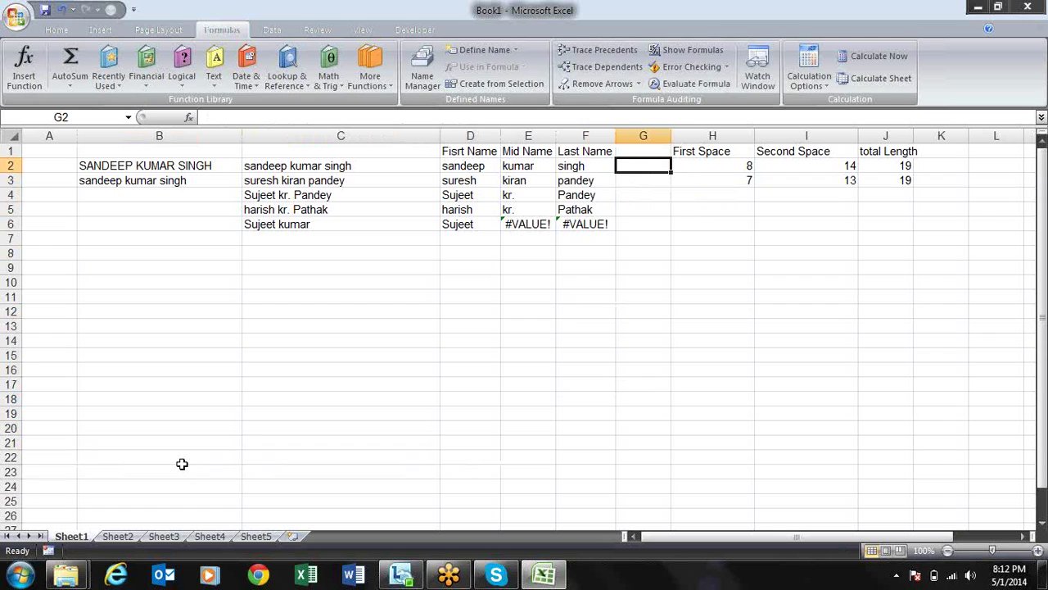
- Enter =PROPER(C2) in G2, autofit column G, and fill it down to G6
{"action": "type", "text": "=pri"}
{"action": "key", "text": "Tab"}
{"action": "key", "text": "BackSpace"}
{"action": "key", "text": "BackSpace"}
{"action": "key", "text": "BackSpace"}
{"action": "key", "text": "BackSpace"}
{"action": "key", "text": "BackSpace"}
{"action": "type", "text": "rop"}
{"action": "key", "text": "Tab"}
{"action": "key", "text": "Left"}
{"action": "key", "text": "Left"}
{"action": "key", "text": "Left"}
{"action": "key", "text": "Left"}
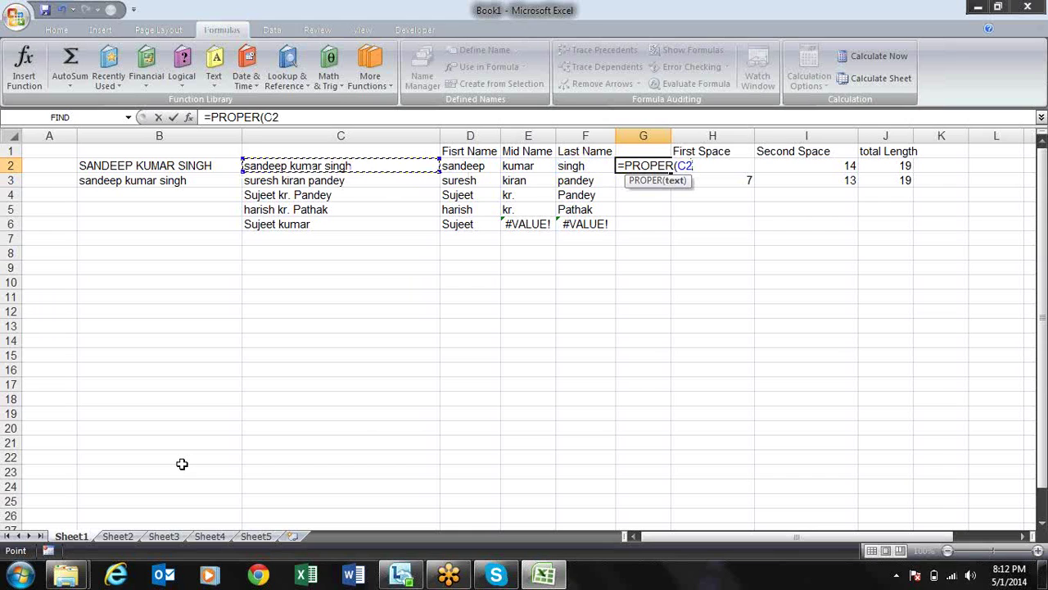
{"action": "key", "text": "Return"}
{"action": "key", "text": "Up"}
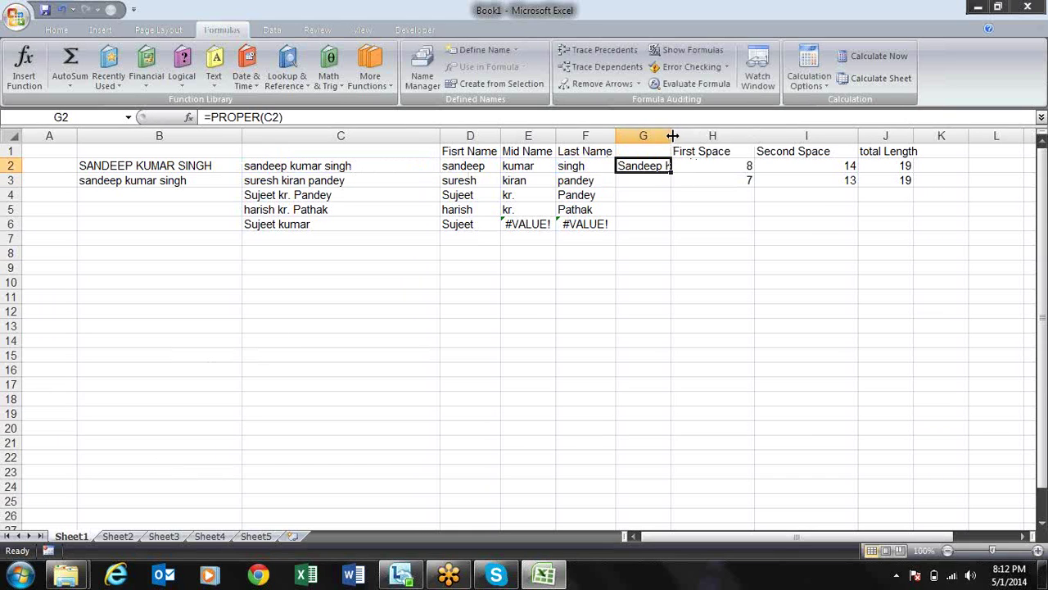
{"action": "double_click", "coordinate": [672, 135]}
{"action": "left_click_drag", "start_coordinate": [735, 172], "coordinate": [732, 232]}
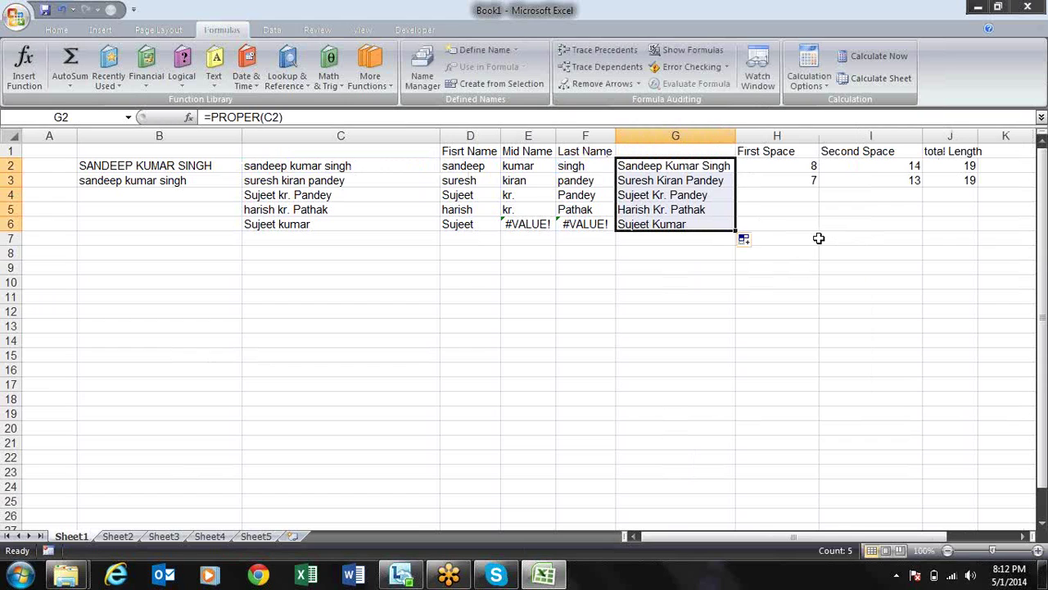
- Check the proper-case results, then delete G2:G6
{"action": "key", "text": "Left"}
{"action": "key", "text": "Right"}
{"action": "key", "text": "Left"}
{"action": "key", "text": "Down"}
{"action": "key", "text": "Down"}
{"action": "key", "text": "Down"}
{"action": "key", "text": "Down"}
{"action": "key", "text": "Up"}
{"action": "key", "text": "Up"}
{"action": "key", "text": "Up"}
{"action": "key", "text": "Up"}
{"action": "key", "text": "ctrl+shift+Down"}
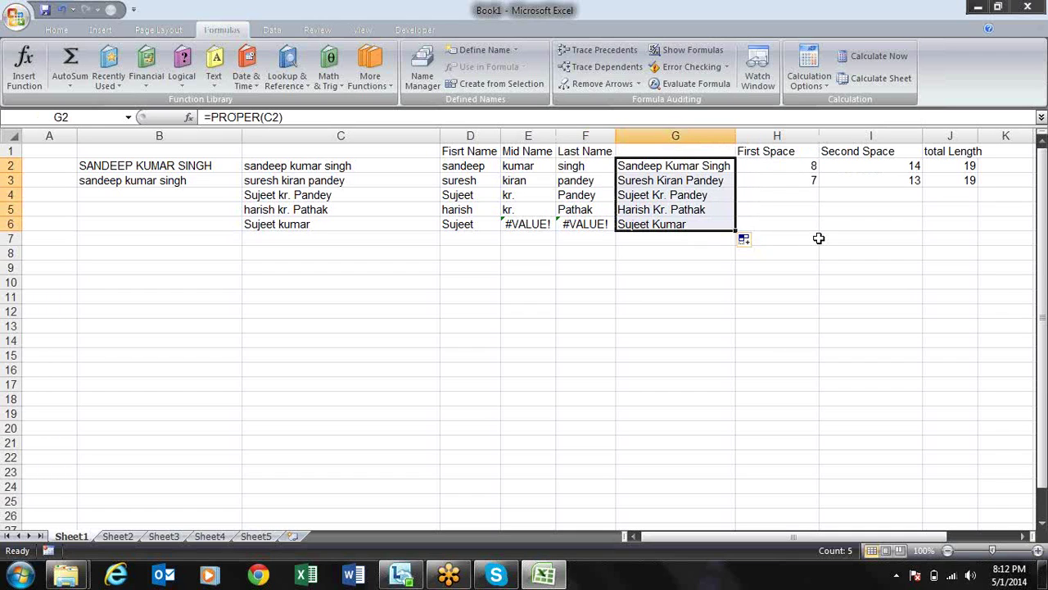
{"action": "key", "text": "Delete"}
- Clear the uppercase and lowercase examples from B2:B3
{"action": "key", "text": "Left"}
{"action": "key", "text": "Left"}
{"action": "key", "text": "Left"}
{"action": "key", "text": "Left"}
{"action": "key", "text": "Left"}
{"action": "key", "text": "shift+Down"}
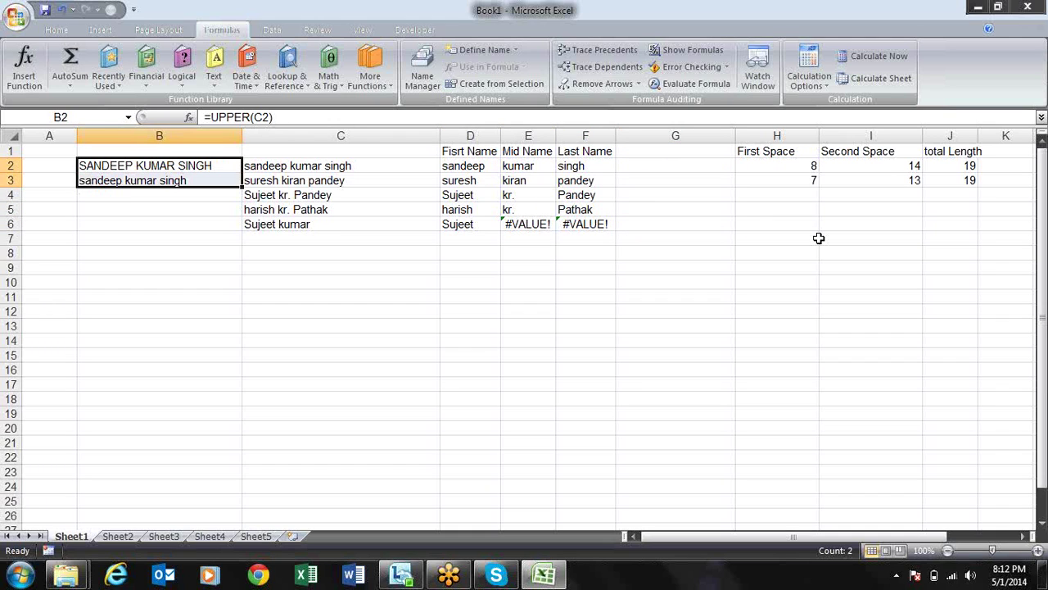
{"action": "key", "text": "Delete"}
{"action": "key", "text": "Down"}
{"action": "key", "text": "Down"}
{"action": "key", "text": "Down"}
{"action": "key", "text": "Down"}
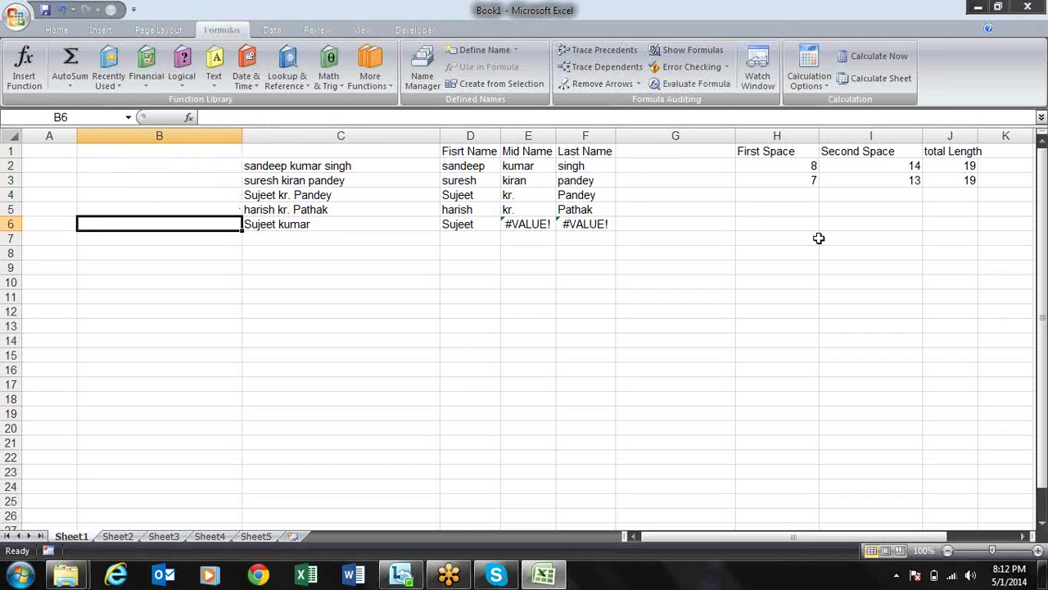
- Scroll through the Text functions list and close it
{"action": "left_click", "coordinate": [214, 62]}
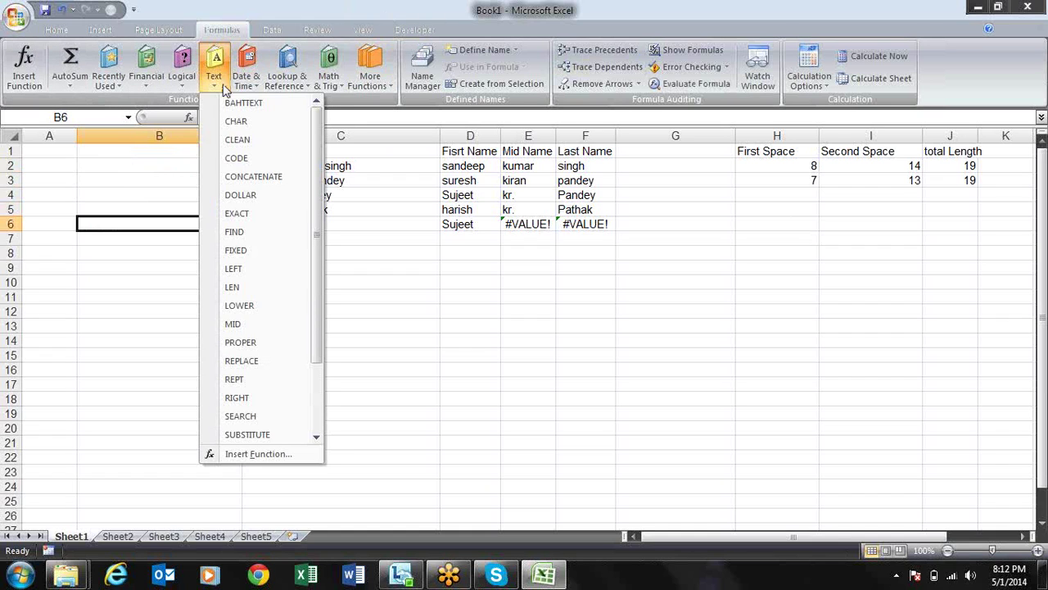
{"action": "left_click_drag", "start_coordinate": [318, 274], "coordinate": [319, 349]}
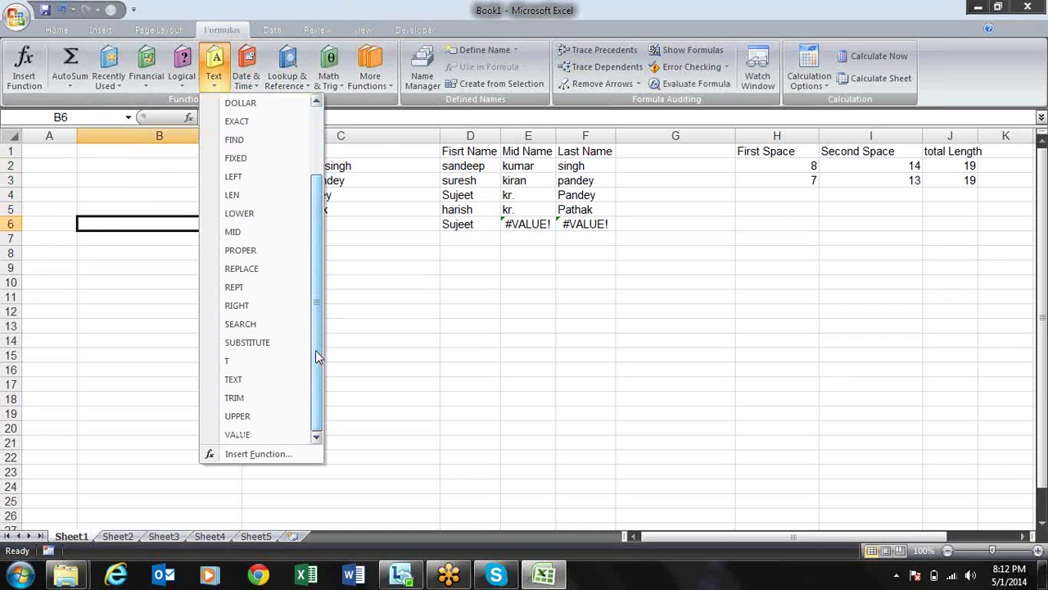
{"action": "left_click", "coordinate": [396, 308]}
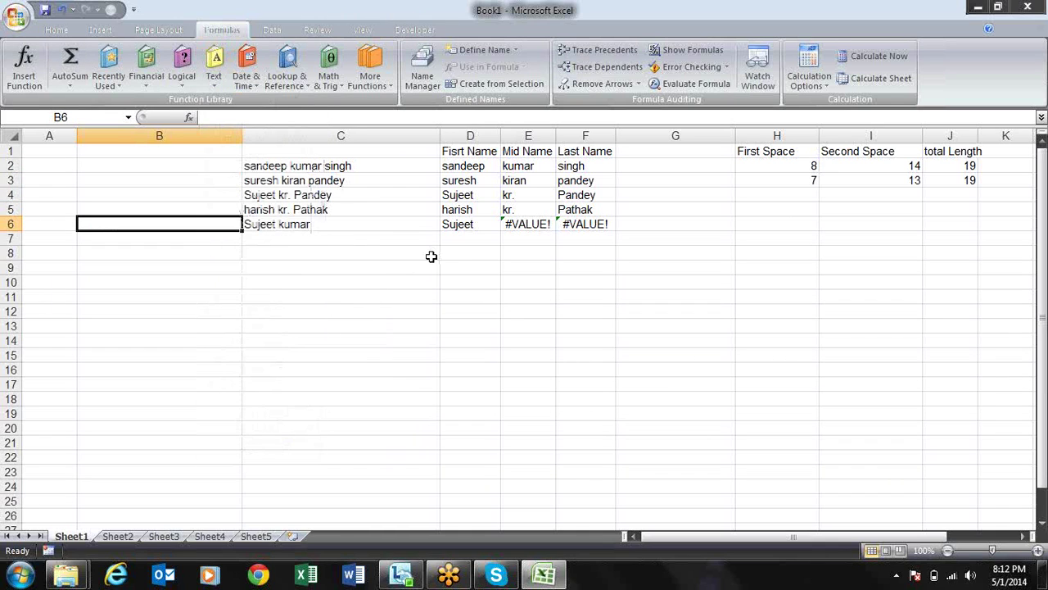
- Drag the G/H column border to widen the empty column G
{"action": "key", "text": "Right"}
{"action": "key", "text": "Right"}
{"action": "key", "text": "Right"}
{"action": "key", "text": "Right"}
{"action": "key", "text": "Right"}
{"action": "key", "text": "Up"}
{"action": "key", "text": "Up"}
{"action": "key", "text": "Up"}
{"action": "key", "text": "Up"}
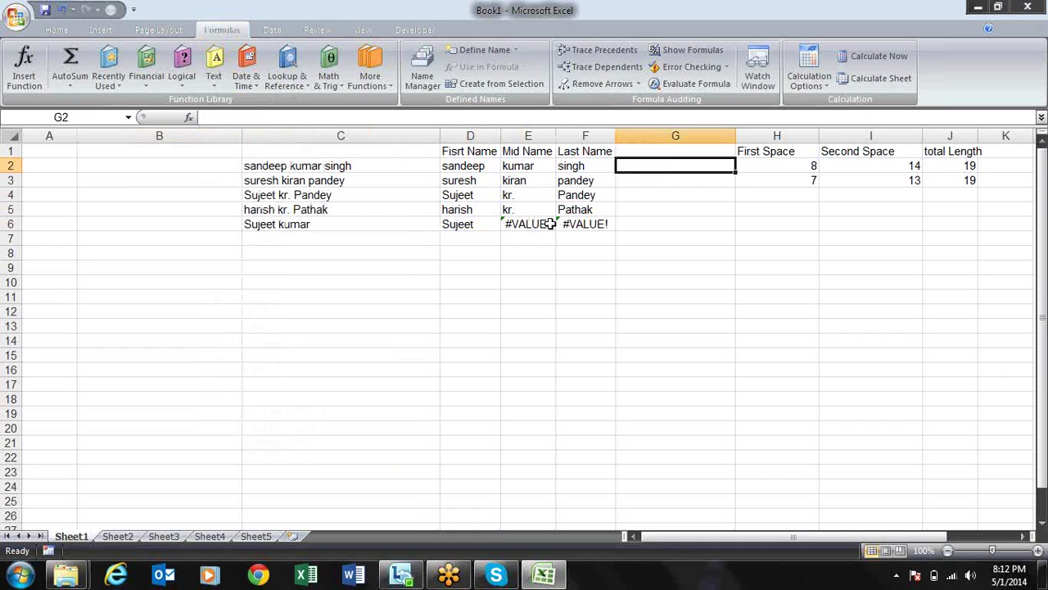
{"action": "left_click_drag", "start_coordinate": [736, 135], "coordinate": [798, 132]}
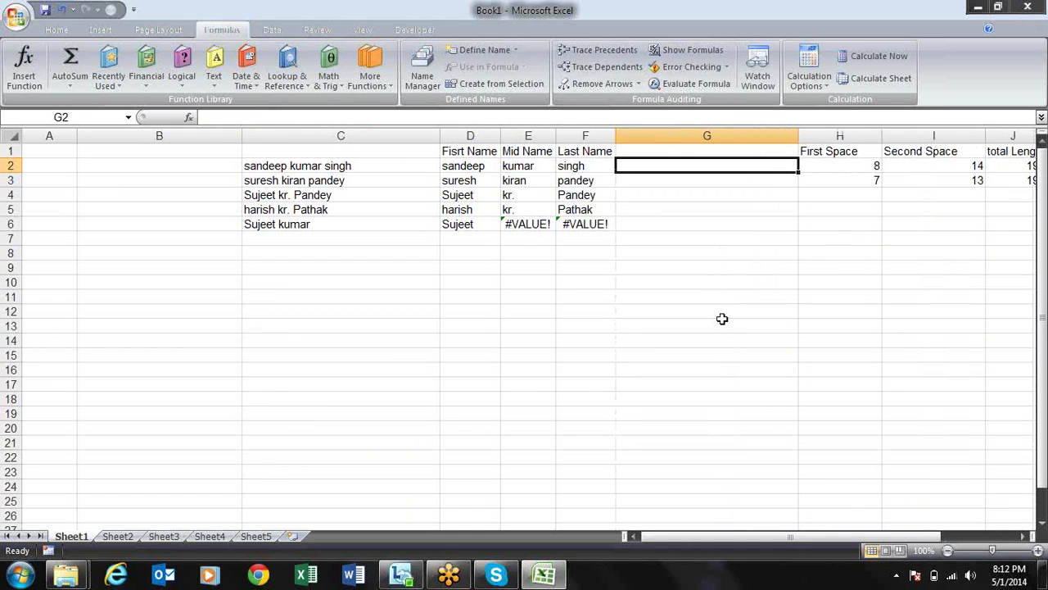
- Enter ="Mr. "&PROPER(C2) in G2 and fill it down to G6
{"action": "type", "text": "="}
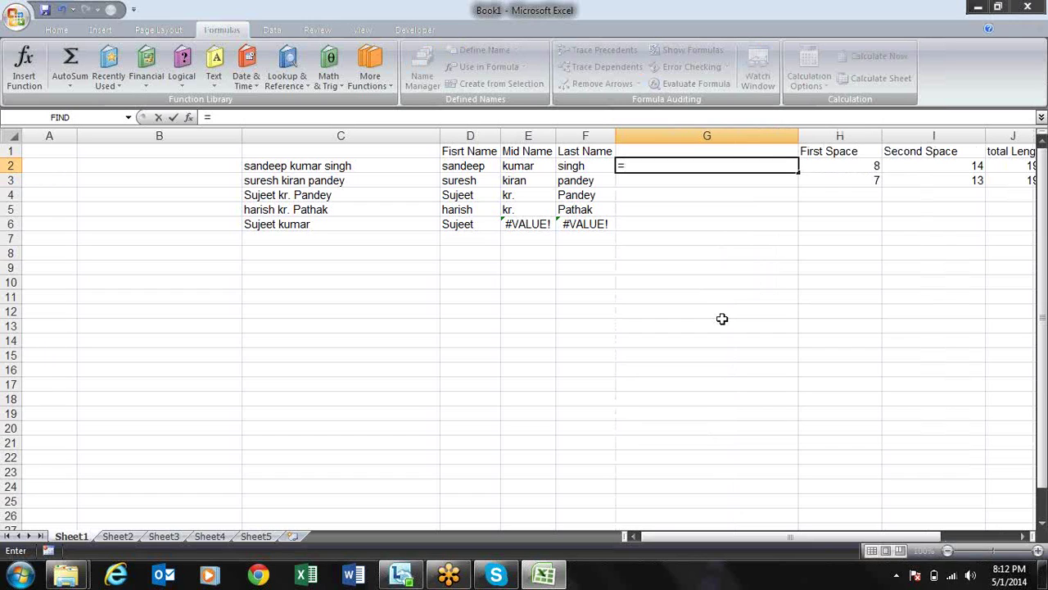
{"action": "type", "text": "\""}
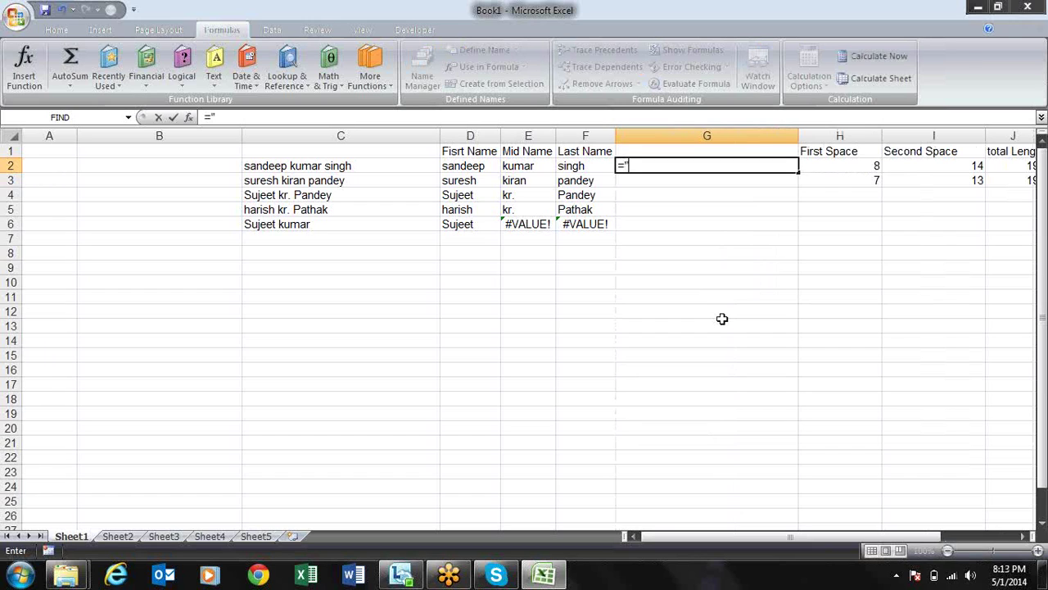
{"action": "type", "text": "Mr."}
{"action": "type", "text": " \""}
{"action": "type", "text": "&"}
{"action": "type", "text": "pro"}
{"action": "key", "text": "Down"}
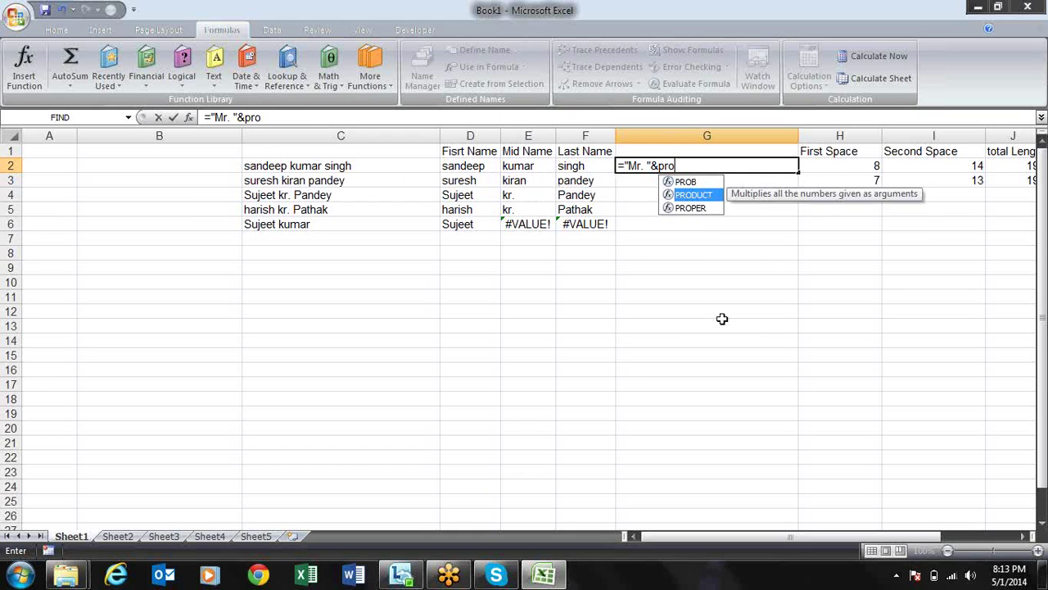
{"action": "key", "text": "Down"}
{"action": "key", "text": "Tab"}
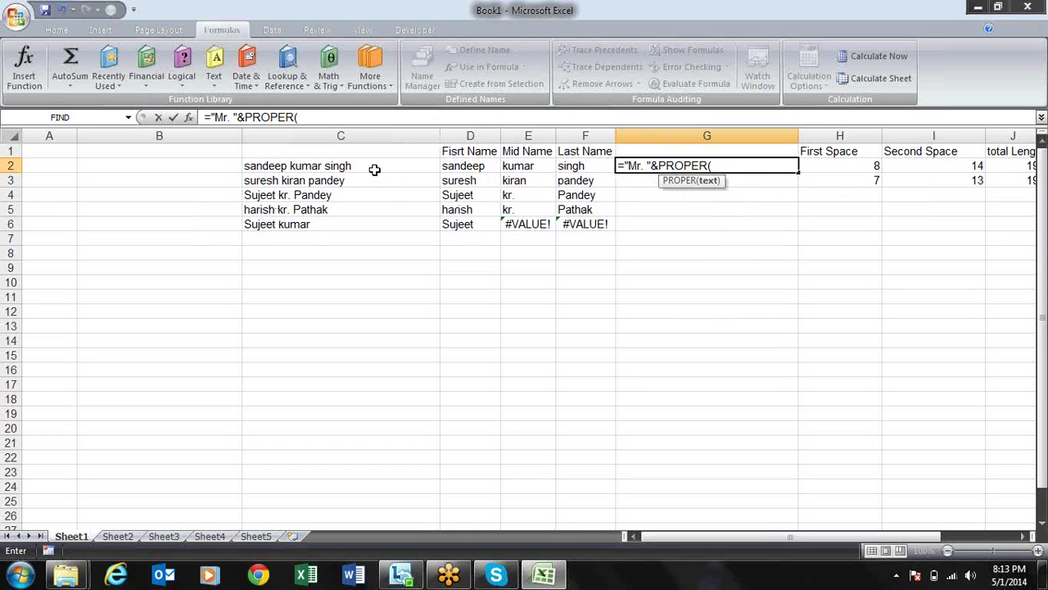
{"action": "left_click", "coordinate": [374, 166]}
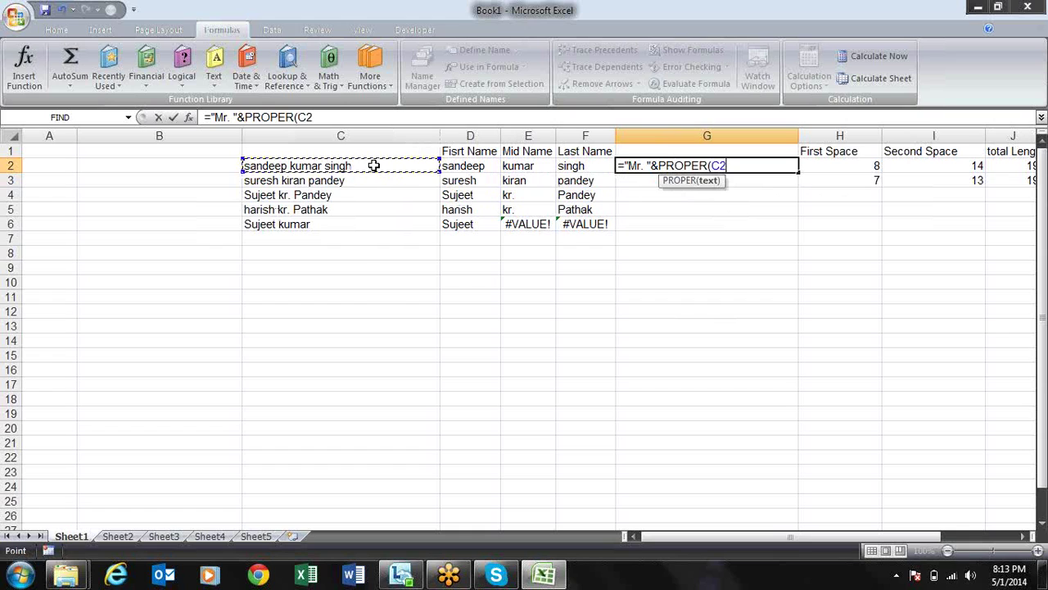
{"action": "type", "text": ")"}
{"action": "key", "text": "Return"}
{"action": "key", "text": "Up"}
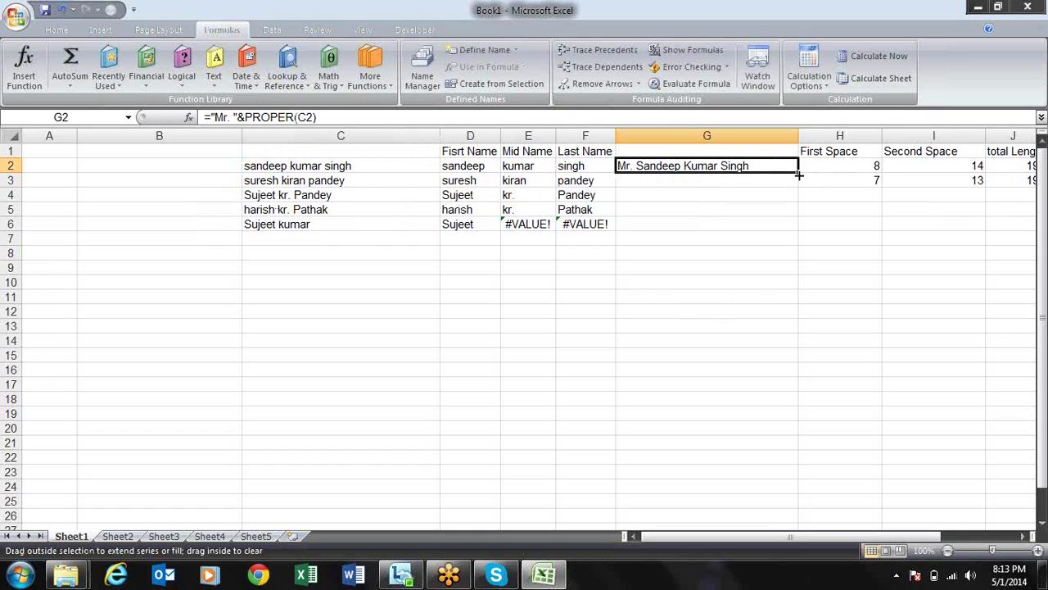
{"action": "left_click_drag", "start_coordinate": [799, 174], "coordinate": [801, 226]}
- Clear the Mr. names from G2:G6 and bring up the Text functions list
{"action": "left_click", "coordinate": [765, 282]}
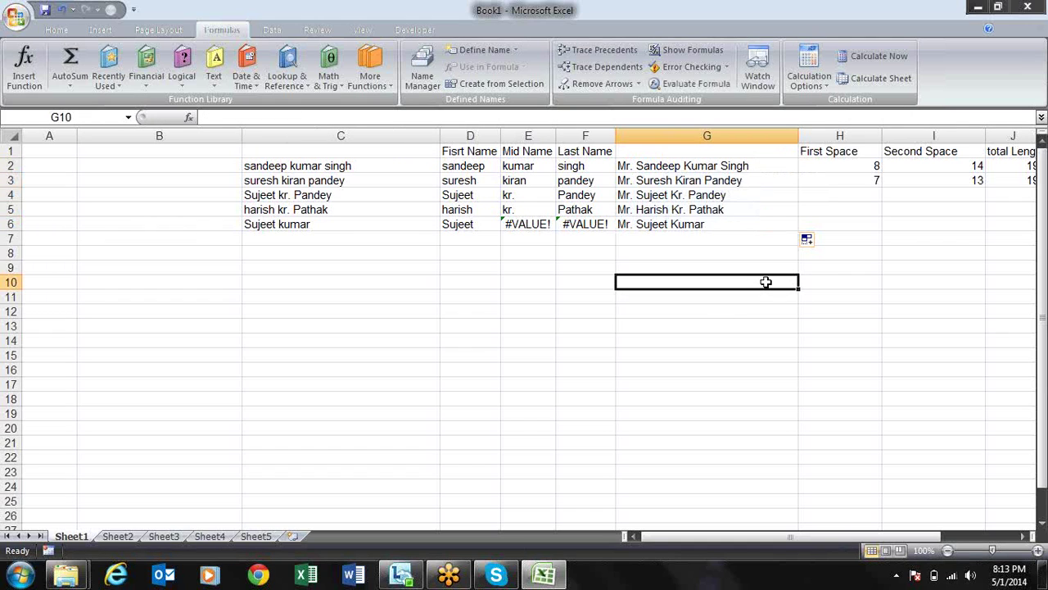
{"action": "key", "text": "Up"}
{"action": "key", "text": "Up"}
{"action": "key", "text": "Up"}
{"action": "key", "text": "Up"}
{"action": "key", "text": "Up"}
{"action": "key", "text": "Up"}
{"action": "key", "text": "Up"}
{"action": "key", "text": "Up"}
{"action": "key", "text": "shift+Down"}
{"action": "key", "text": "shift+Down"}
{"action": "key", "text": "shift+Down"}
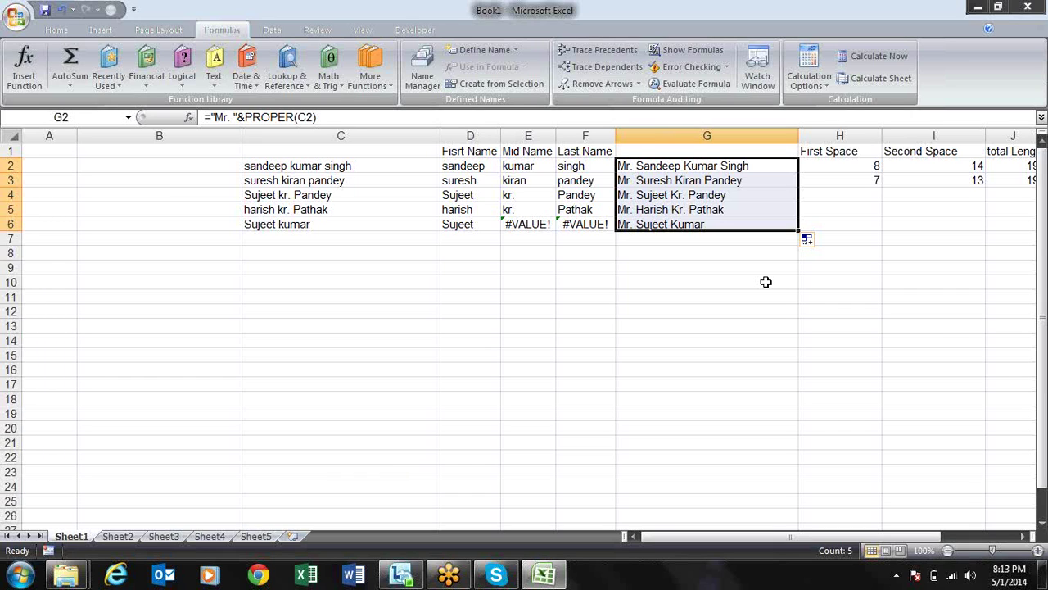
{"action": "key", "text": "Delete"}
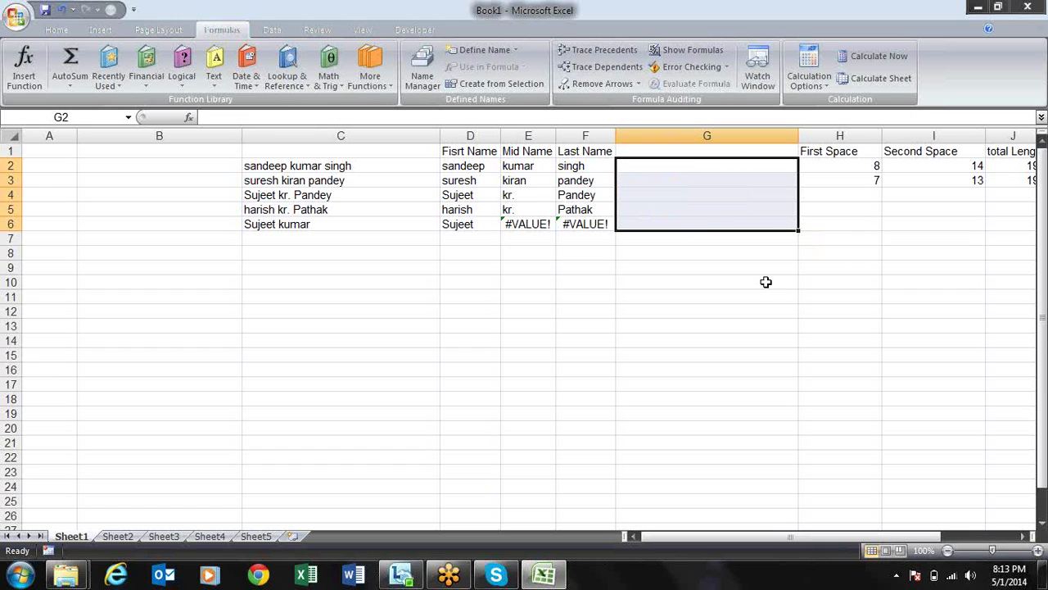
{"action": "key", "text": "Left"}
{"action": "key", "text": "Left"}
{"action": "key", "text": "Left"}
{"action": "key", "text": "Left"}
{"action": "key", "text": "Left"}
{"action": "key", "text": "Right"}
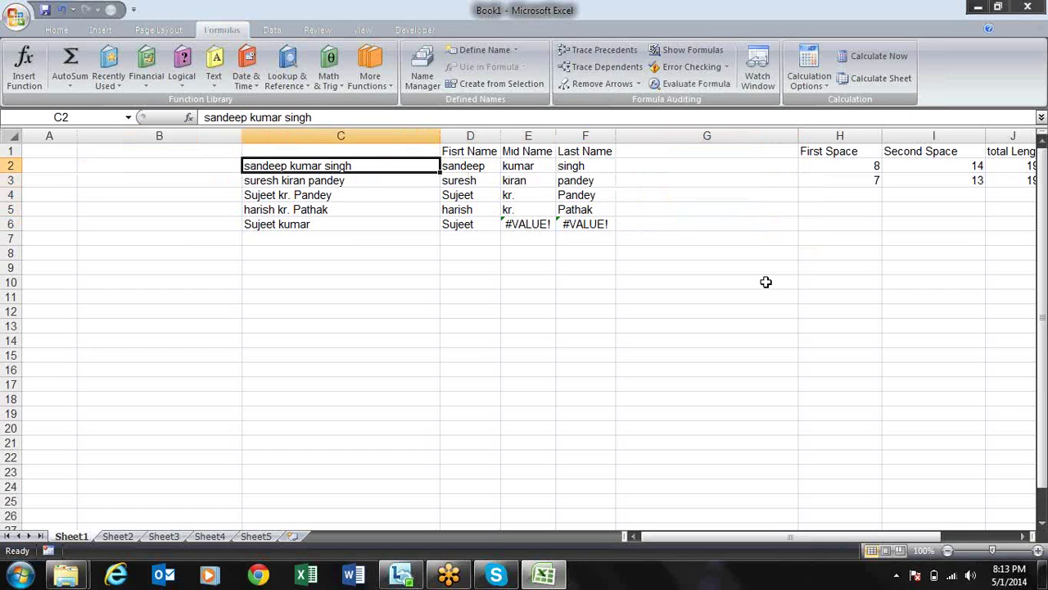
{"action": "key", "text": "Down"}
{"action": "key", "text": "Down"}
{"action": "key", "text": "Down"}
{"action": "key", "text": "Down"}
{"action": "key", "text": "Down"}
{"action": "key", "text": "Down"}
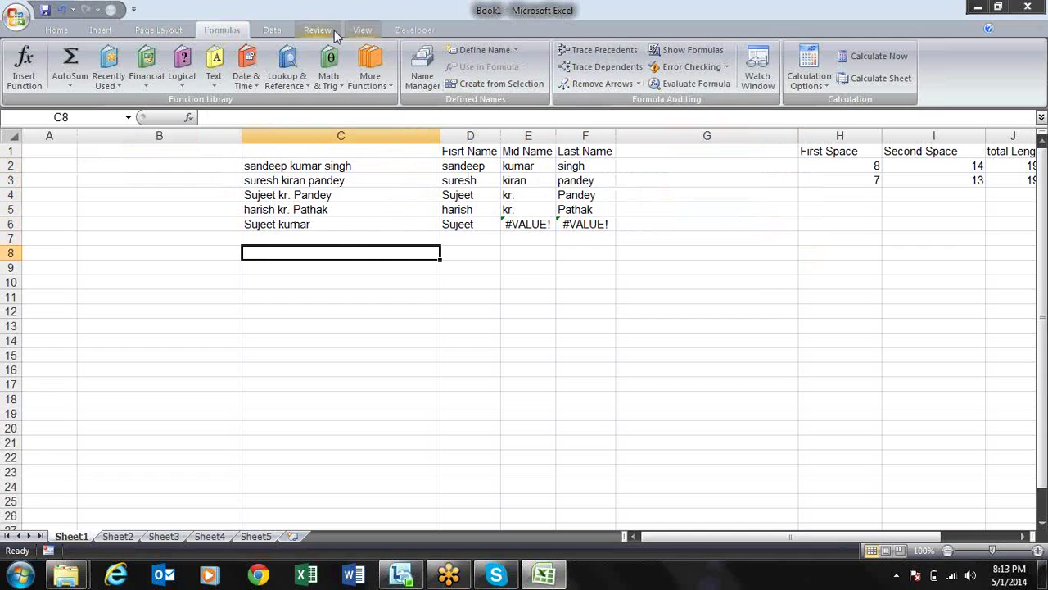
{"action": "left_click", "coordinate": [214, 67]}
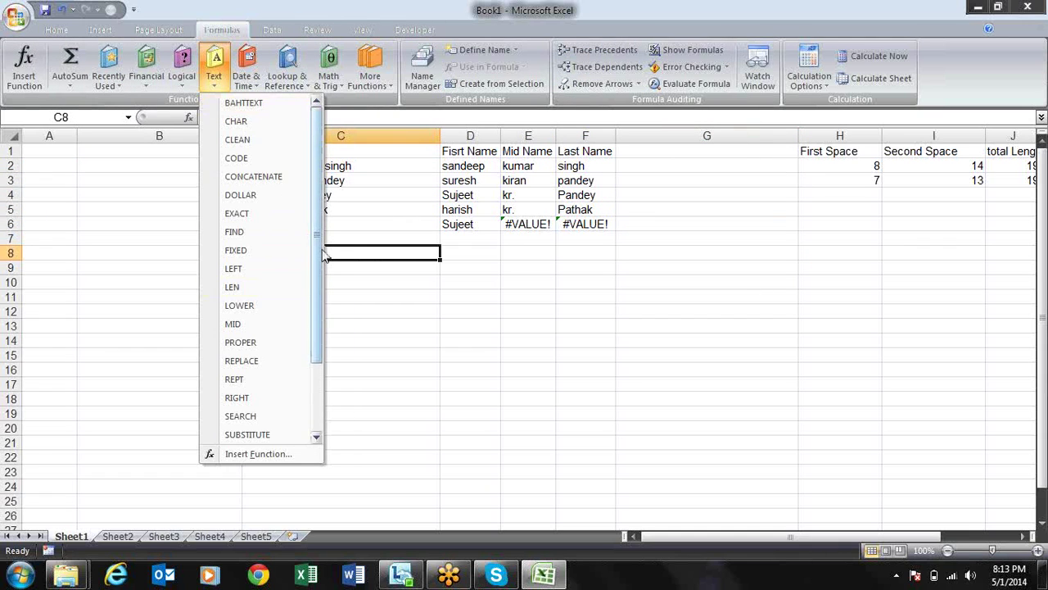
- Scroll through the remaining Text functions, then dismiss the list
{"action": "left_click_drag", "start_coordinate": [320, 256], "coordinate": [317, 332]}
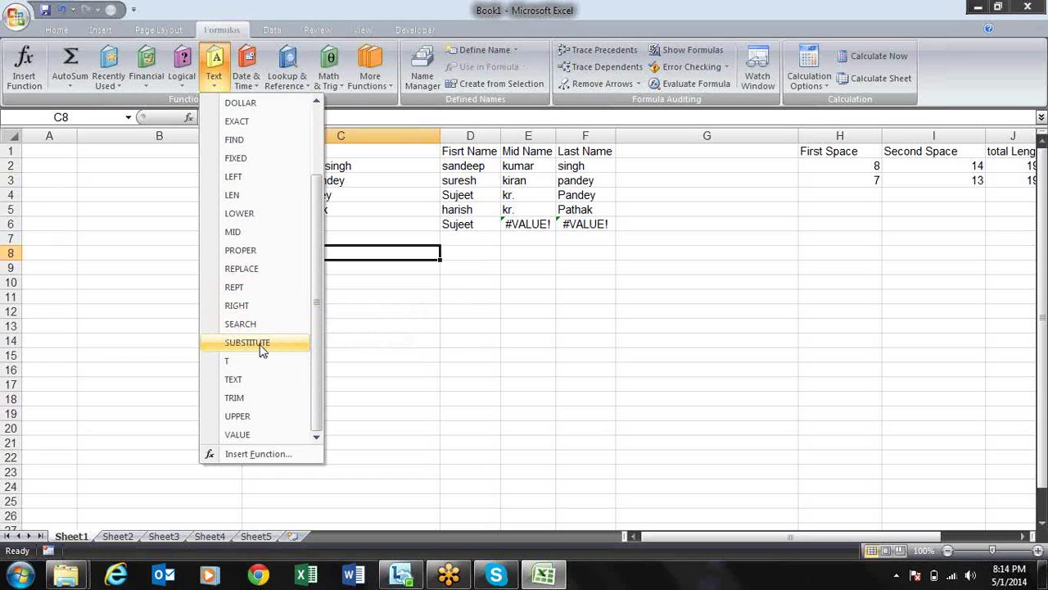
{"action": "left_click", "coordinate": [333, 398]}
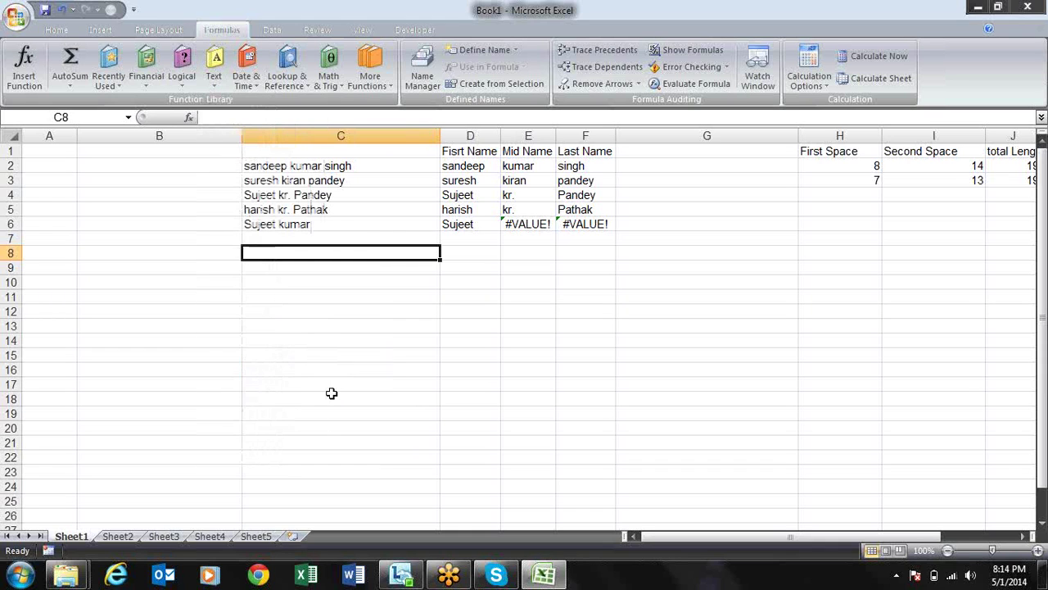
- Type sandeep into C8
{"action": "type", "text": "sandeeee"}
{"action": "key", "text": "BackSpace"}
{"action": "key", "text": "BackSpace"}
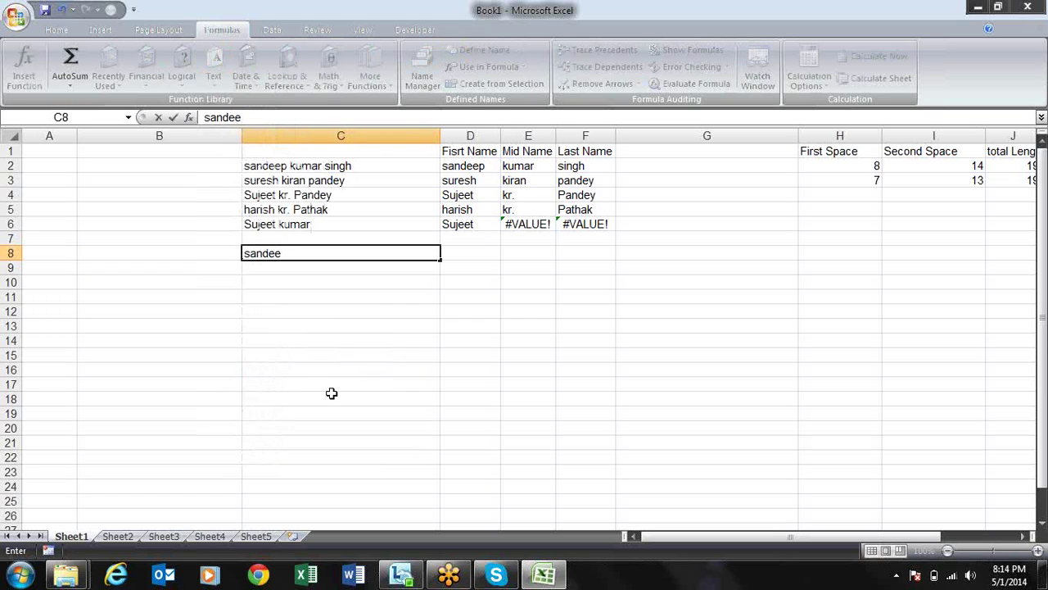
{"action": "type", "text": "p"}
{"action": "key", "text": "Return"}
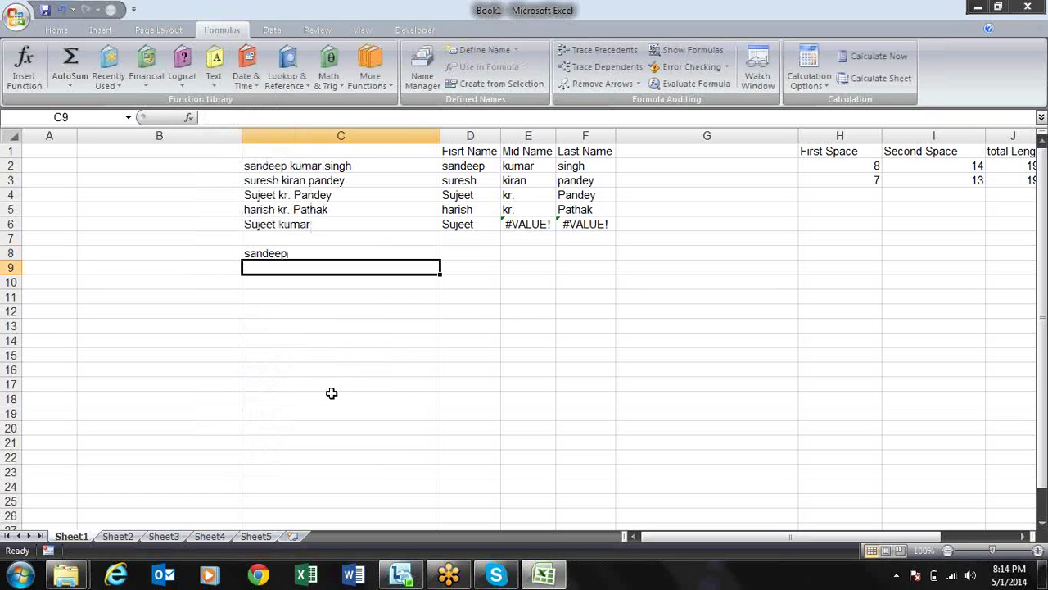
- Enter =REPLACE(C8,2,1,"ee") in C9 so it returns seendeep
{"action": "type", "text": "="}
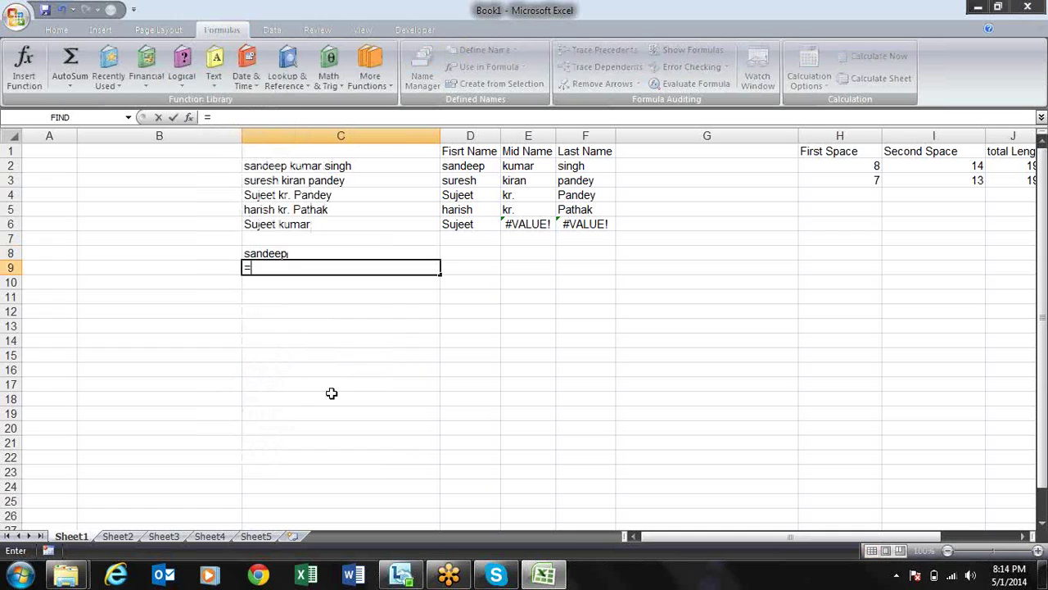
{"action": "type", "text": "rep"}
{"action": "key", "text": "Tab"}
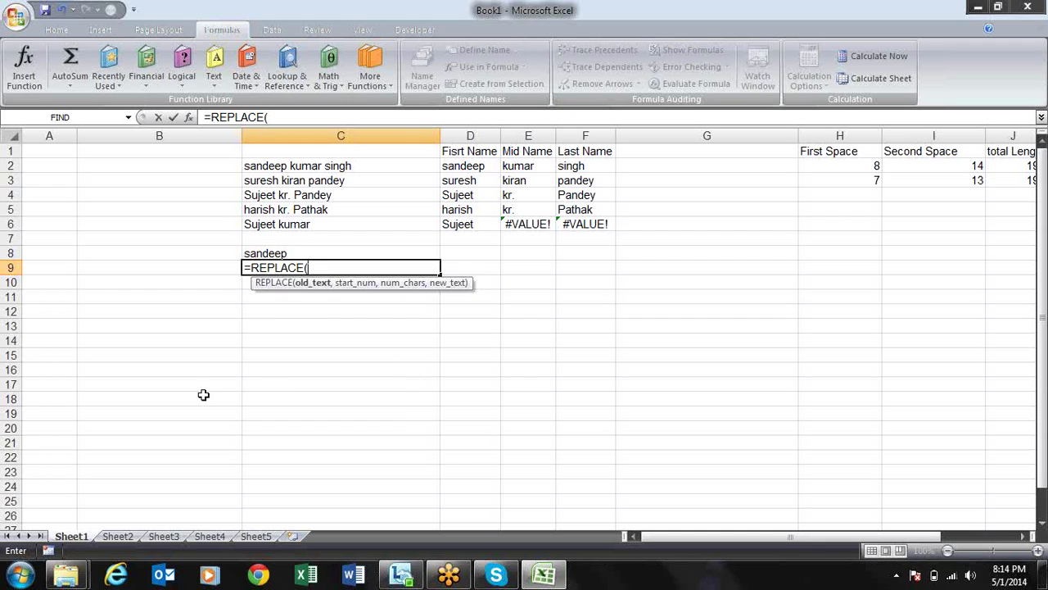
{"action": "left_click", "coordinate": [278, 249]}
{"action": "type", "text": ","}
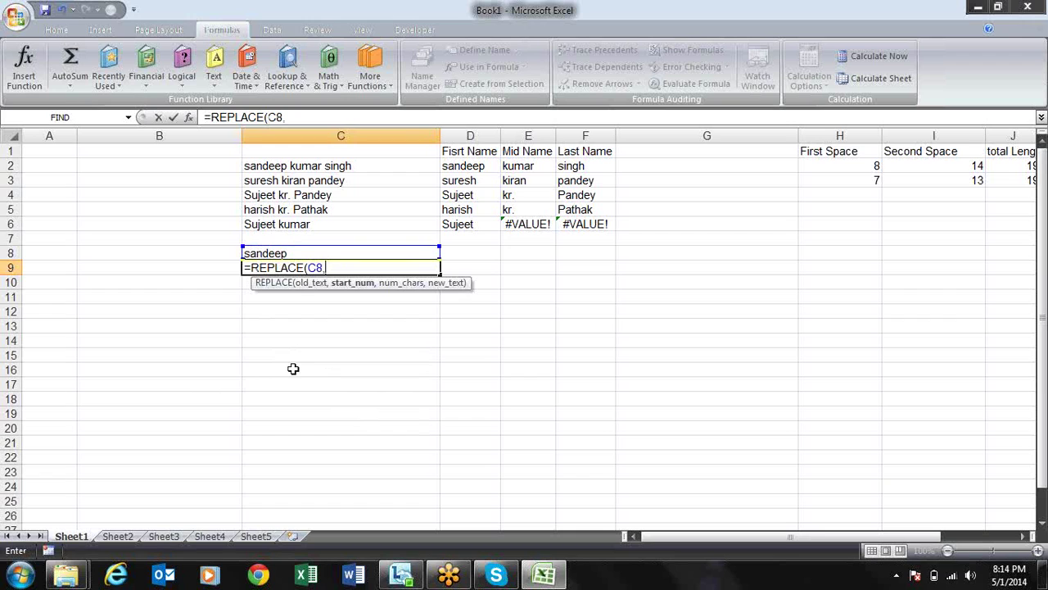
{"action": "type", "text": "2"}
{"action": "type", "text": ","}
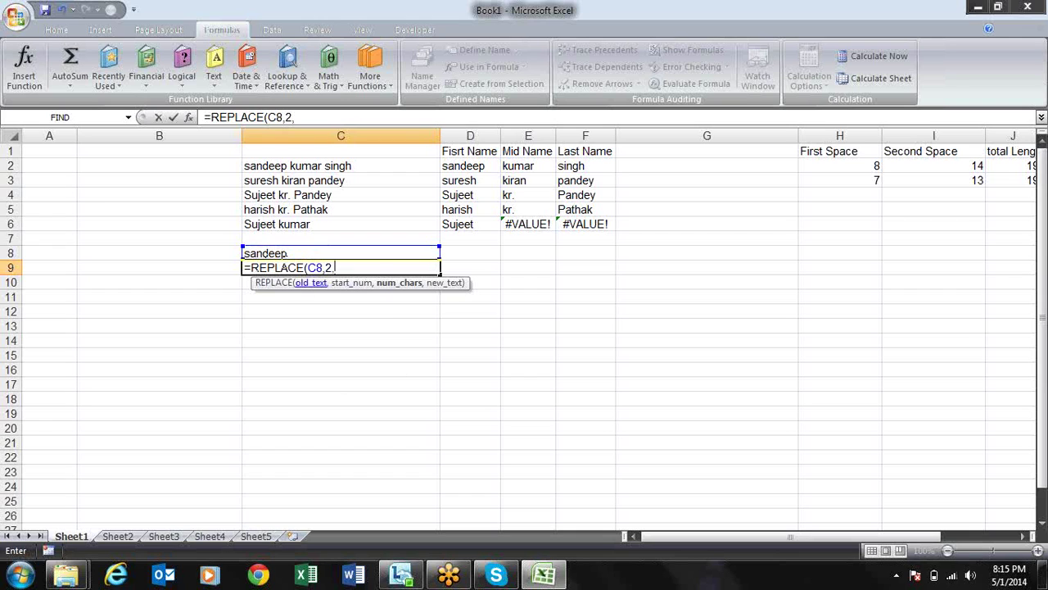
{"action": "type", "text": "1,"}
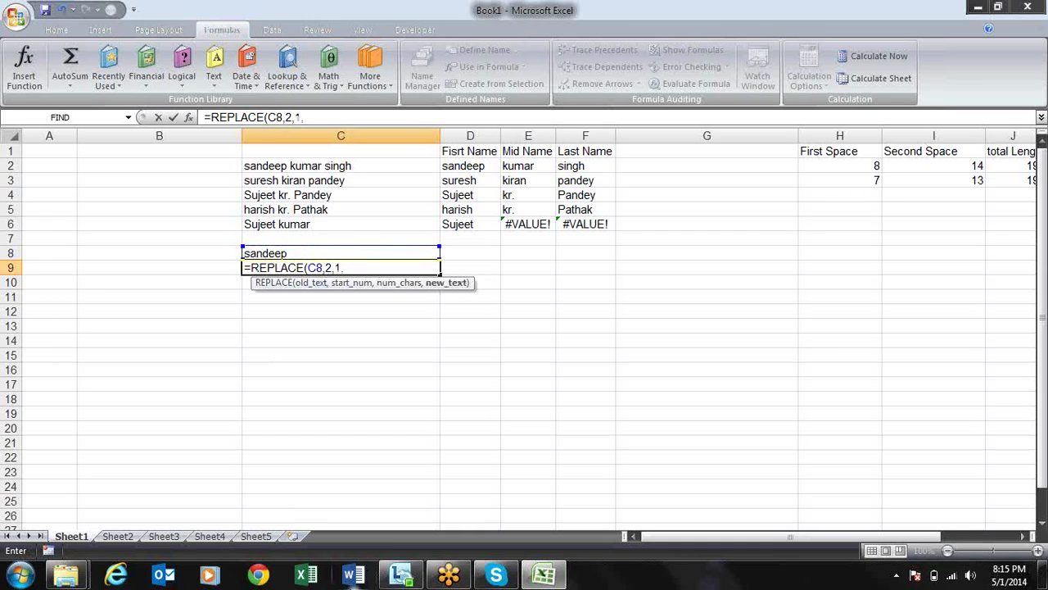
{"action": "type", "text": "\""}
{"action": "type", "text": "ee\""}
{"action": "type", "text": ")"}
{"action": "key", "text": "Return"}
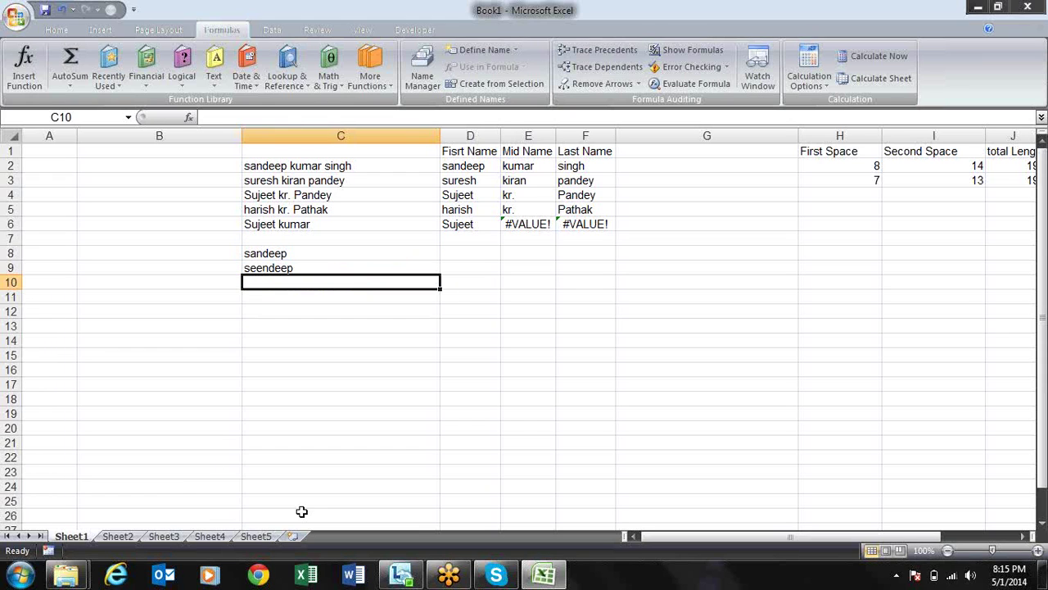
- Reopen C9's REPLACE formula to walk through its arguments
{"action": "key", "text": "Up"}
{"action": "key", "text": "F2"}
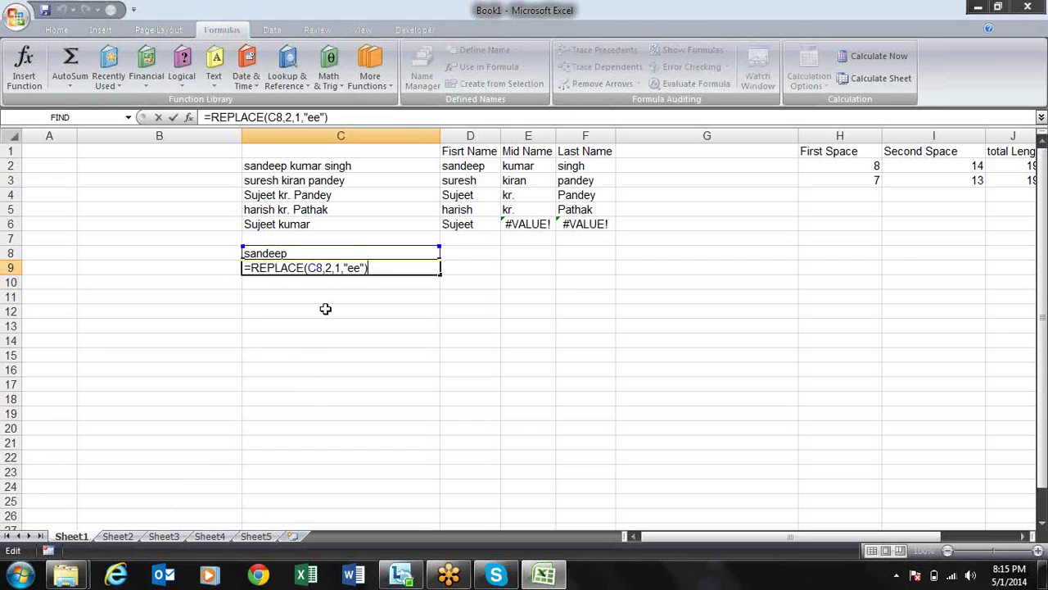
{"action": "left_click", "coordinate": [325, 268]}
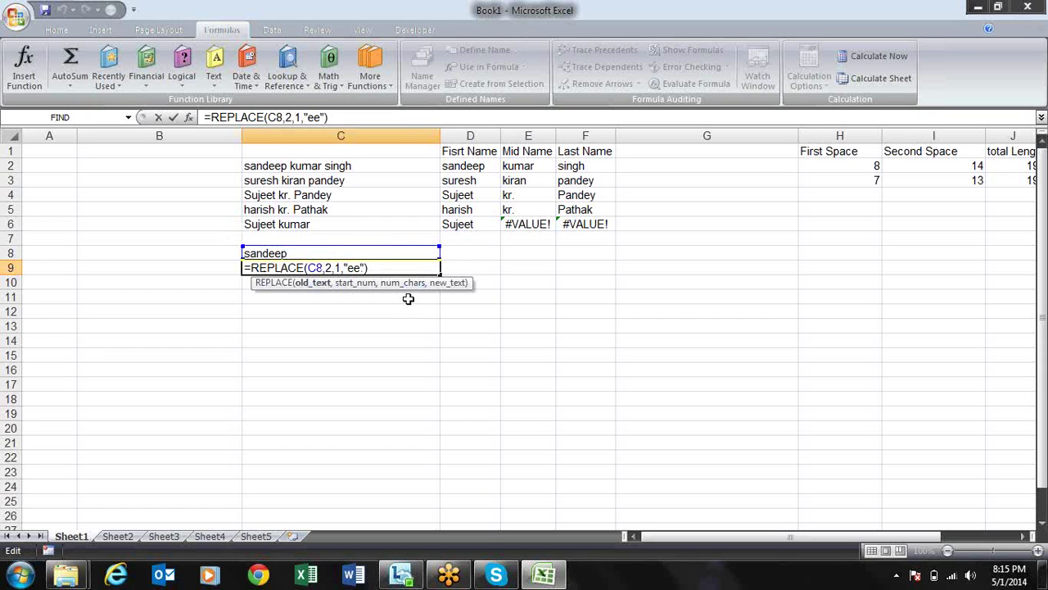
{"action": "left_click", "coordinate": [442, 291]}
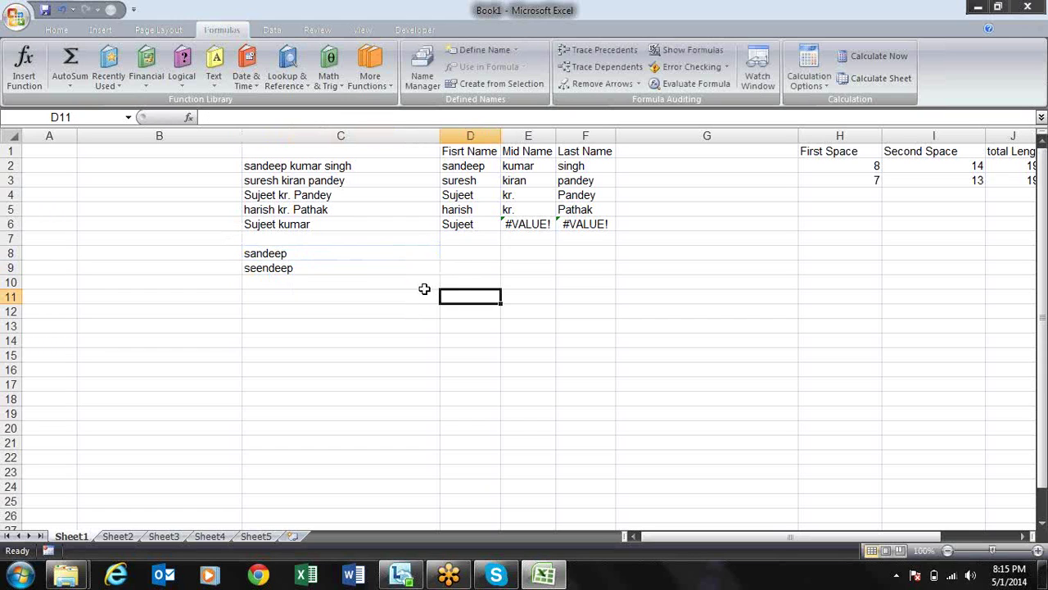
{"action": "double_click", "coordinate": [286, 268]}
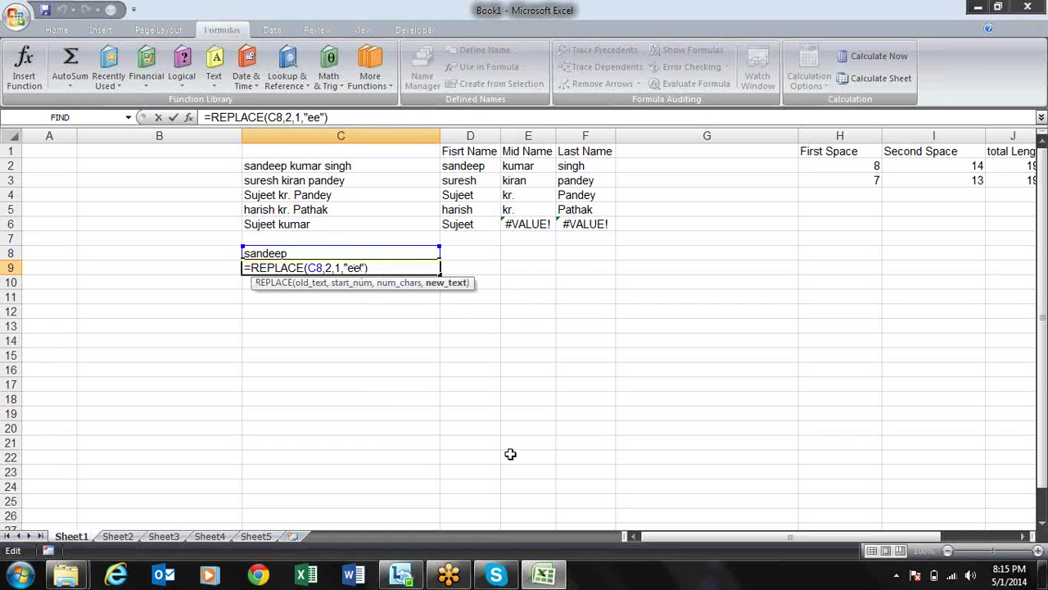
{"action": "key", "text": "Return"}
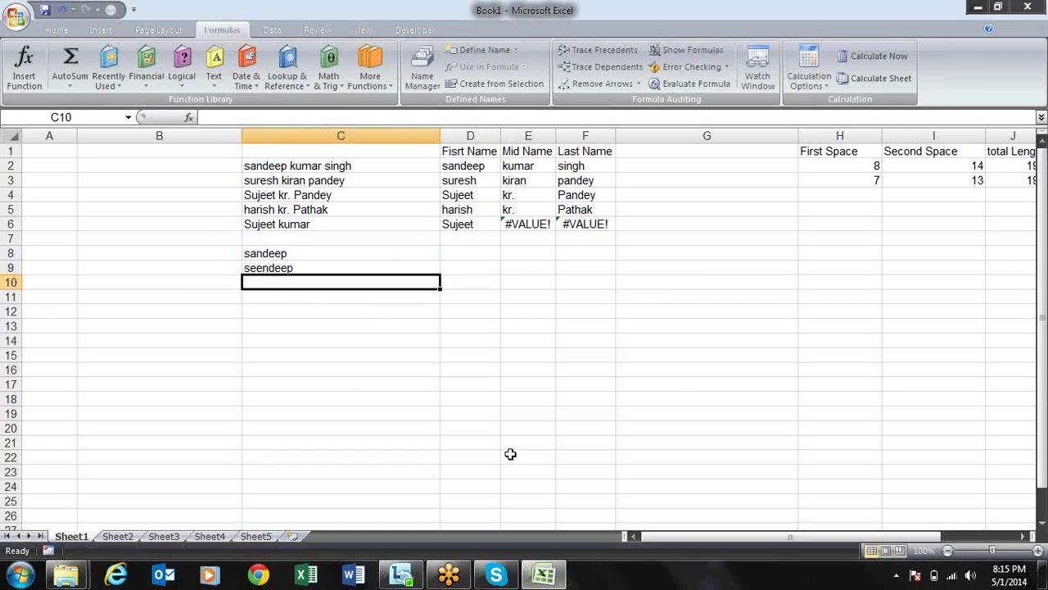
- Enter =SUBSTITUTE(C8,"a","ee",1) in C10
{"action": "type", "text": "=su"}
{"action": "key", "text": "Tab"}
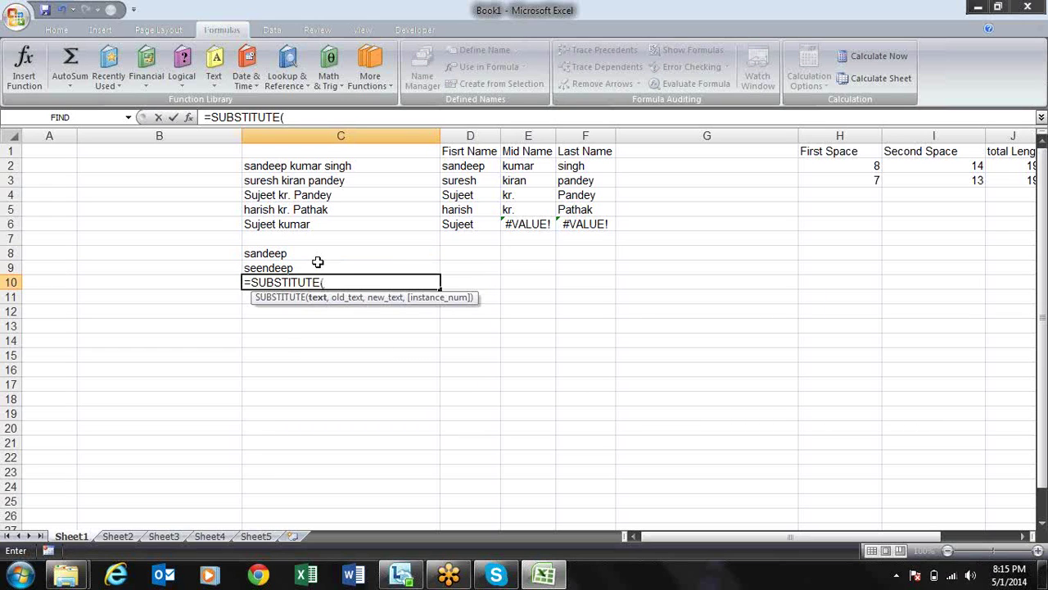
{"action": "left_click", "coordinate": [301, 256]}
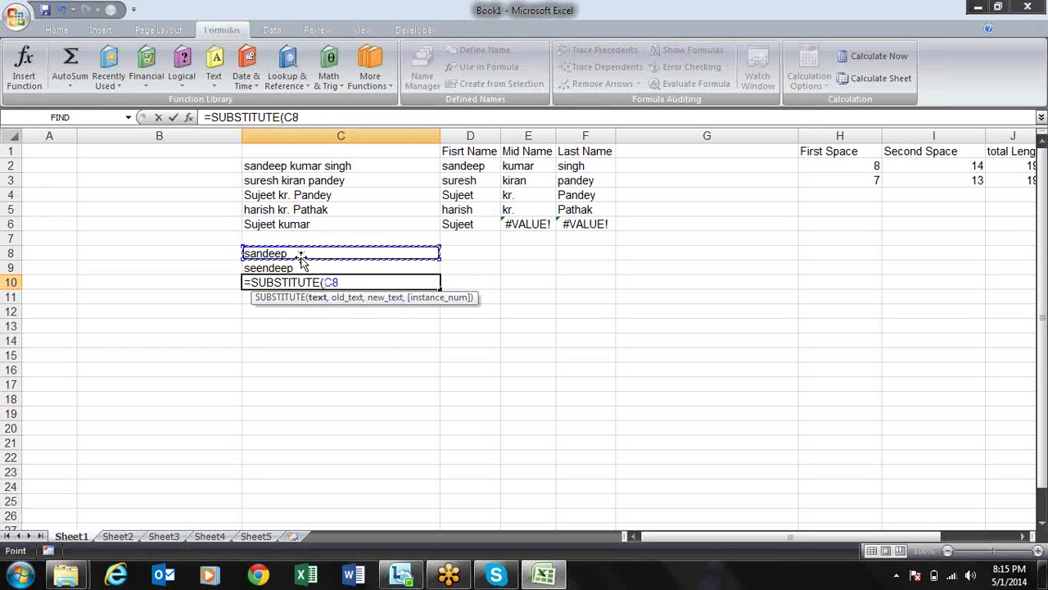
{"action": "type", "text": ","}
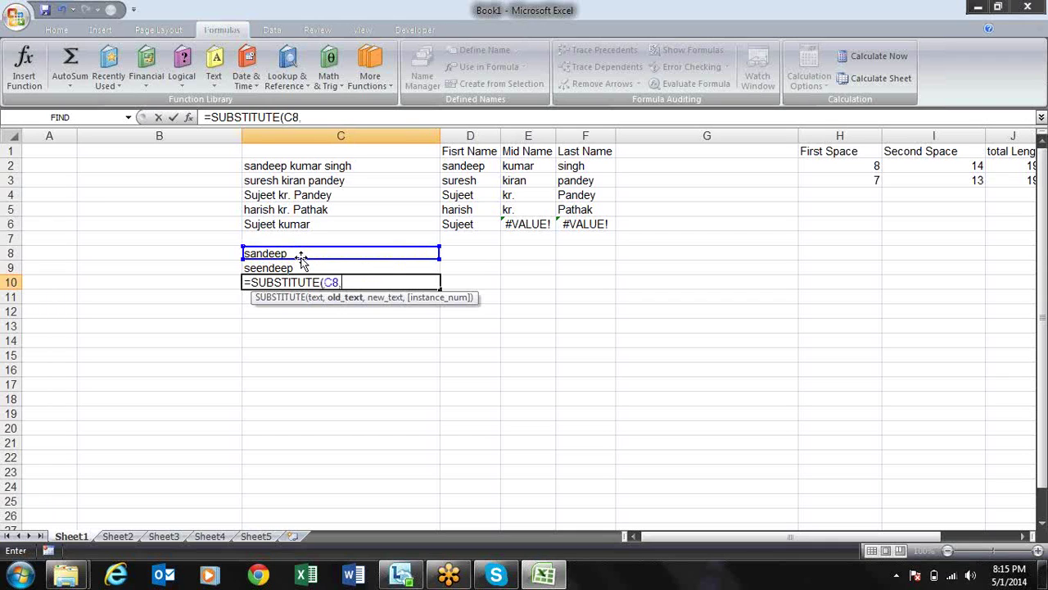
{"action": "type", "text": "\"a\""}
{"action": "type", "text": ","}
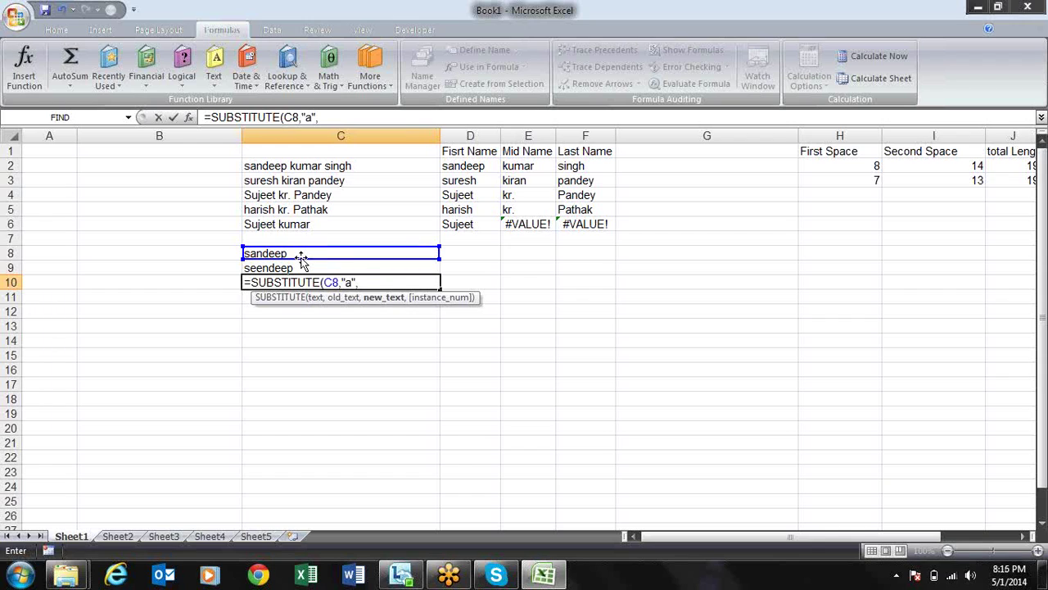
{"action": "type", "text": "\"ee\""}
{"action": "type", "text": ",1)"}
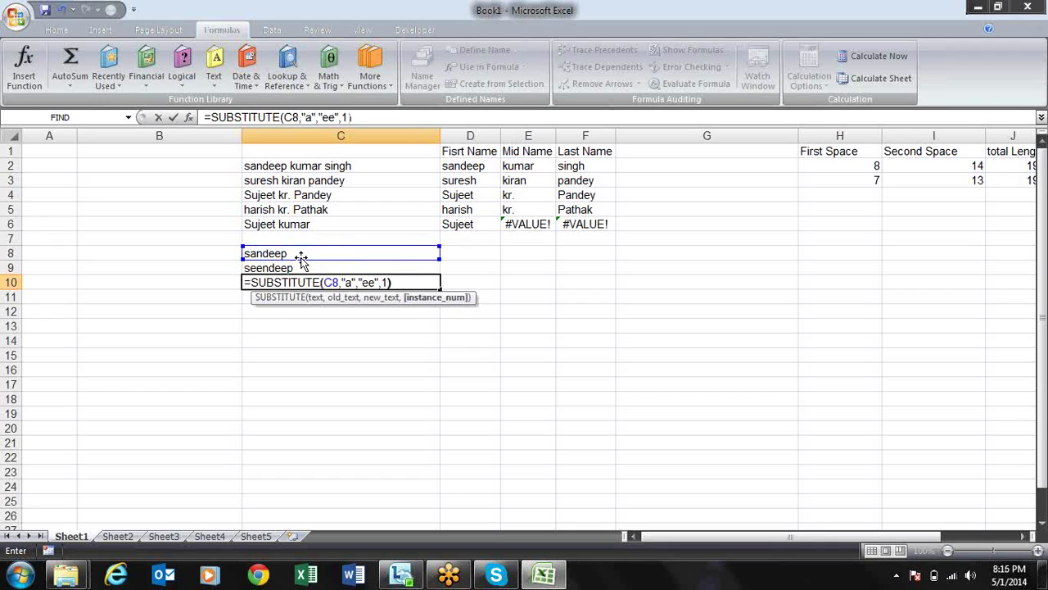
{"action": "key", "text": "Return"}
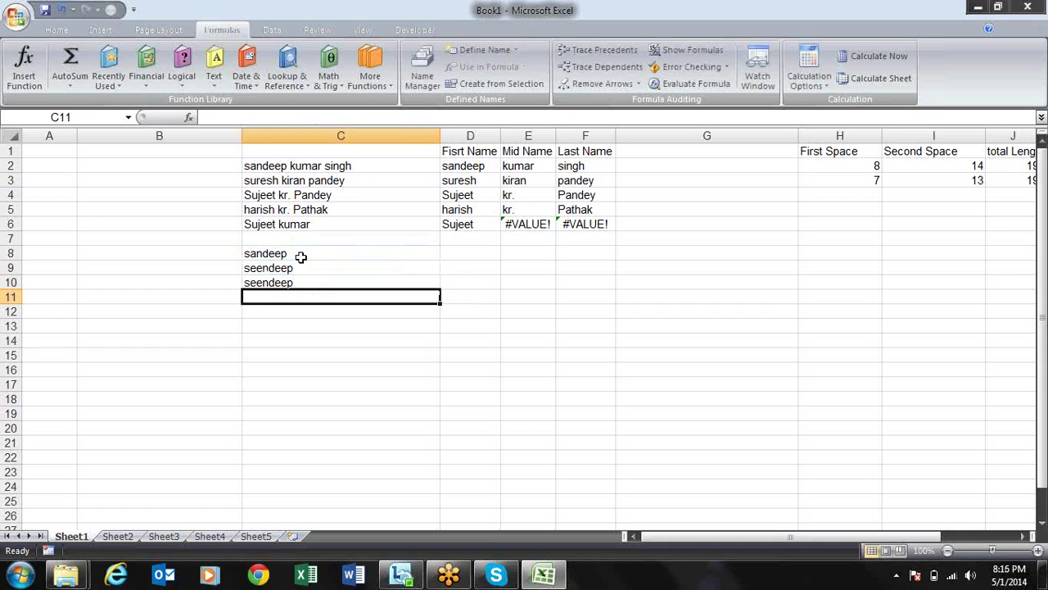
- Reopen C10's formula and point out the C8, "a", "ee" and 1 arguments
{"action": "key", "text": "Up"}
{"action": "key", "text": "F2"}
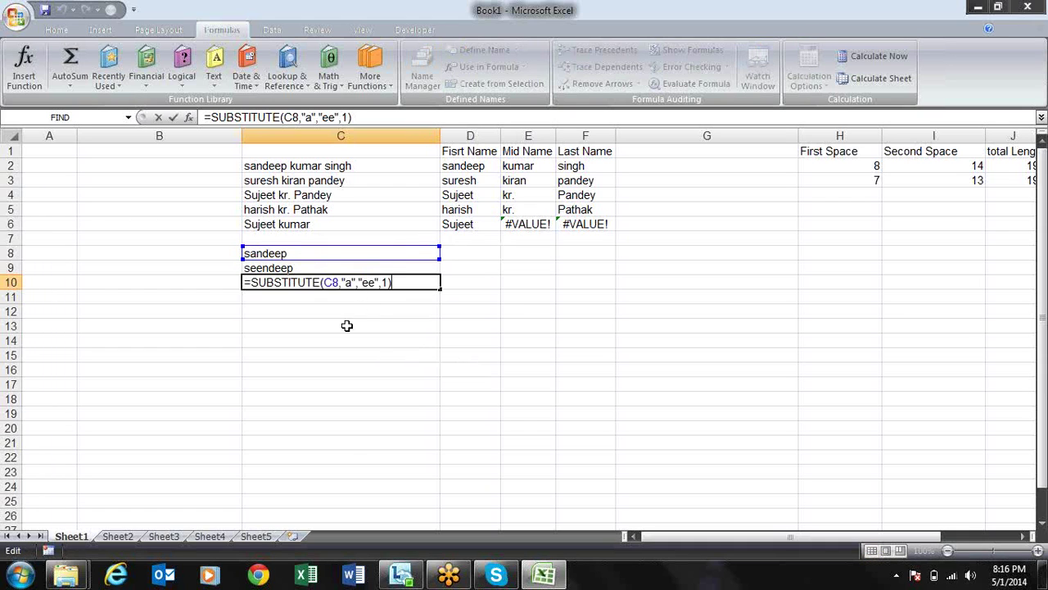
{"action": "left_click", "coordinate": [345, 282]}
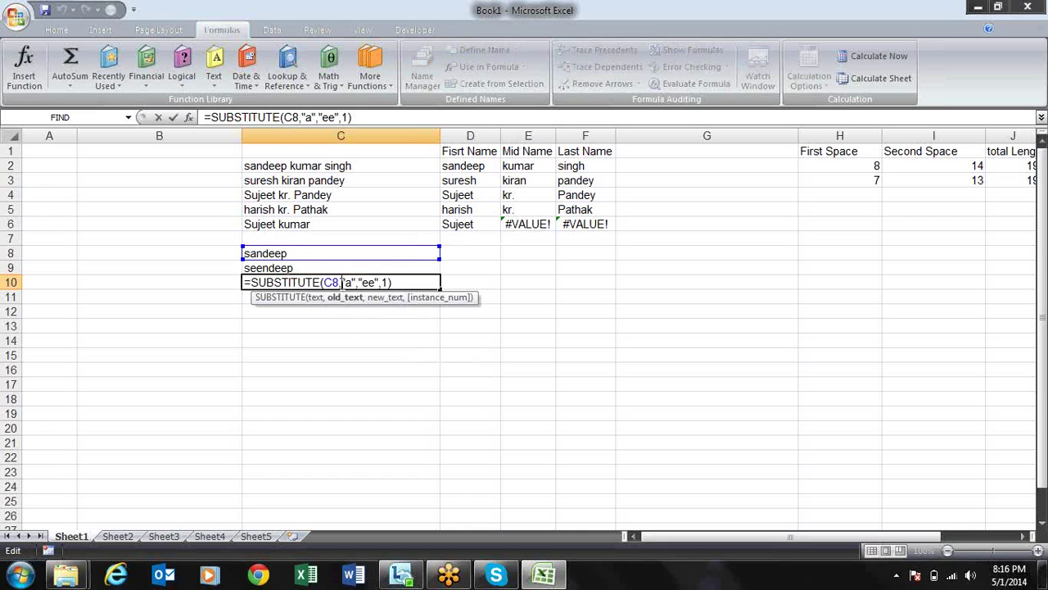
{"action": "left_click", "coordinate": [331, 284]}
{"action": "left_click", "coordinate": [344, 298]}
{"action": "left_click", "coordinate": [376, 297]}
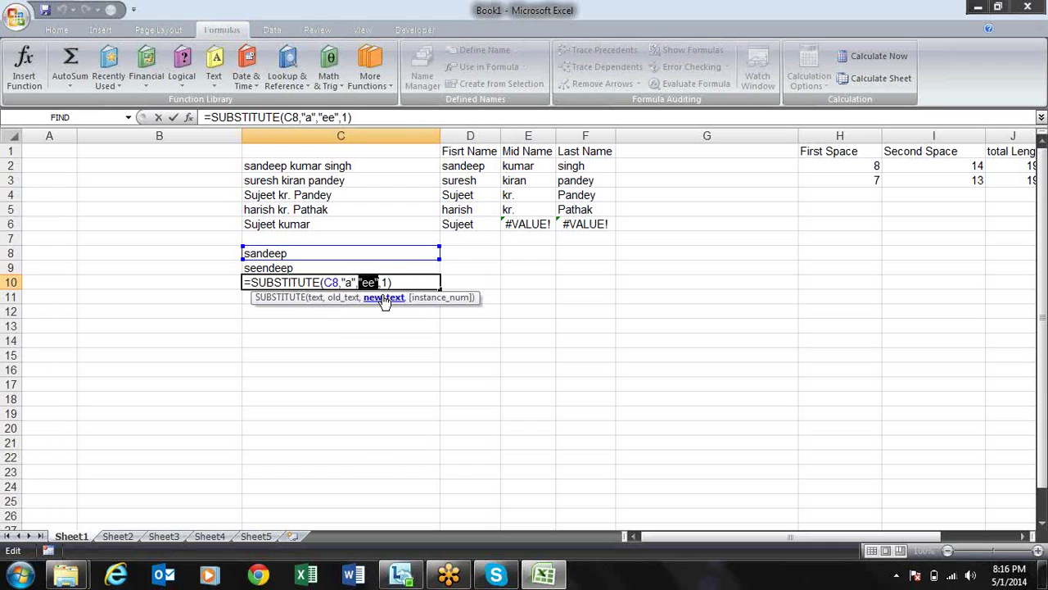
{"action": "left_click", "coordinate": [418, 297]}
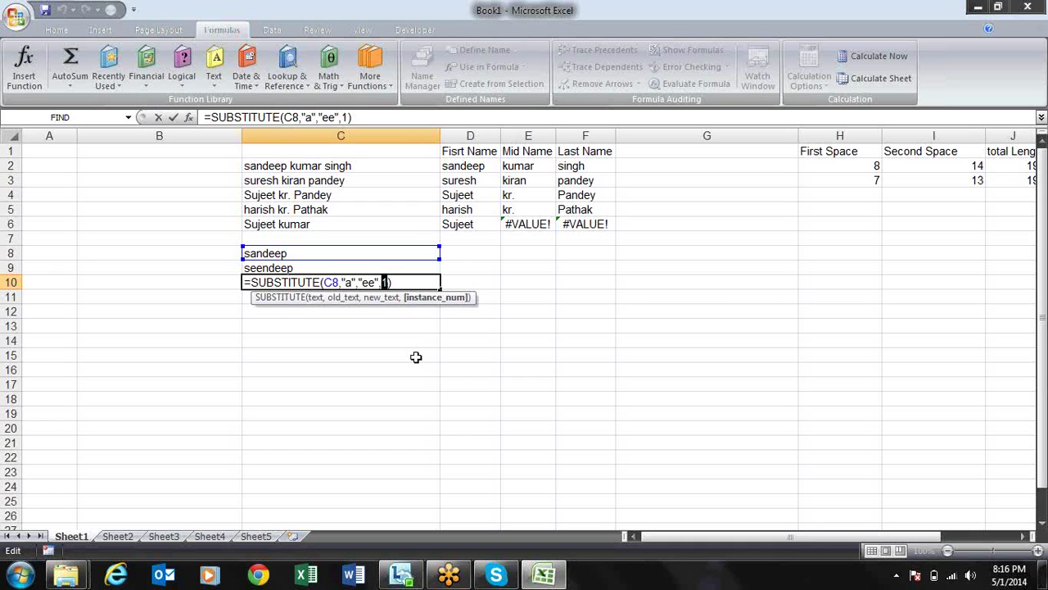
{"action": "key", "text": "Return"}
- Compare the formulas in C9 and C10
{"action": "key", "text": "Up"}
{"action": "key", "text": "Up"}
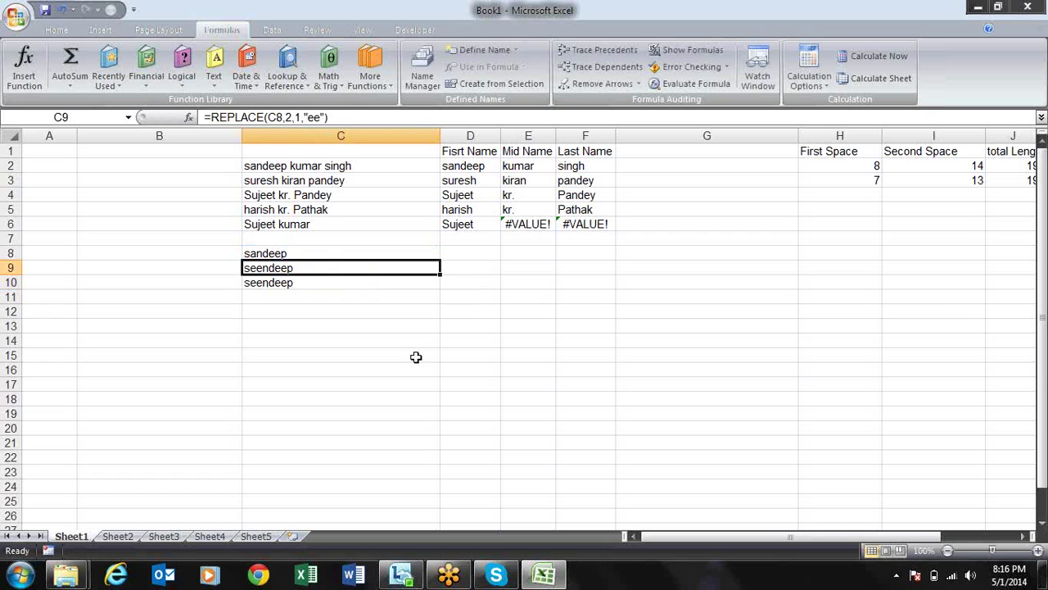
{"action": "key", "text": "F2"}
{"action": "key", "text": "Escape"}
{"action": "key", "text": "Return"}
{"action": "key", "text": "F2"}
{"action": "key", "text": "Escape"}
{"action": "key", "text": "Up"}
{"action": "key", "text": "Up"}
- Change the text in C8 from sandeep to sandap
{"action": "key", "text": "F2"}
{"action": "key", "text": "Left"}
{"action": "key", "text": "Left"}
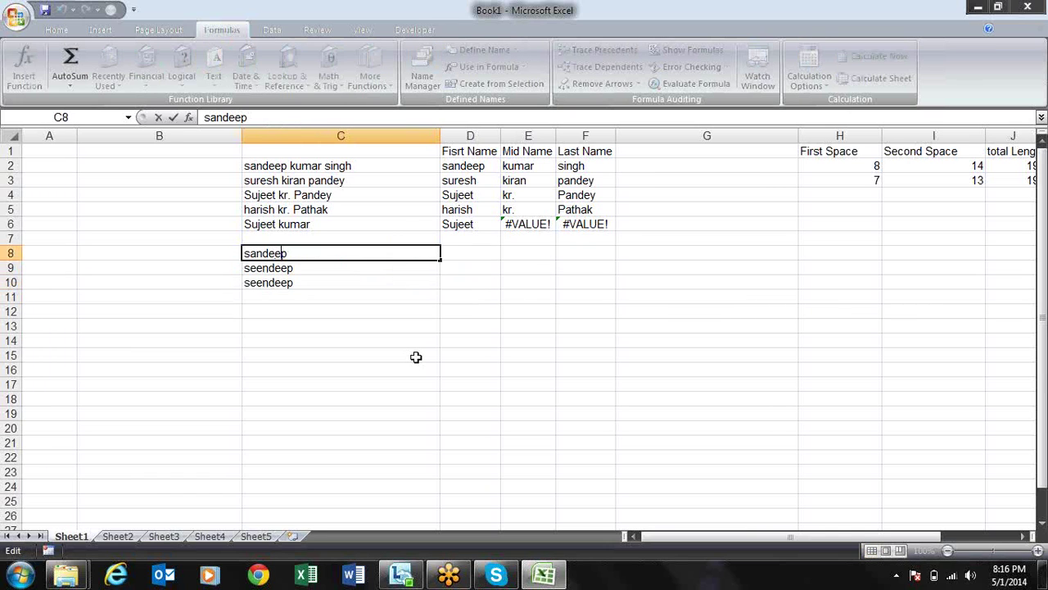
{"action": "key", "text": "BackSpace"}
{"action": "key", "text": "Delete"}
{"action": "type", "text": "a"}
{"action": "key", "text": "Return"}
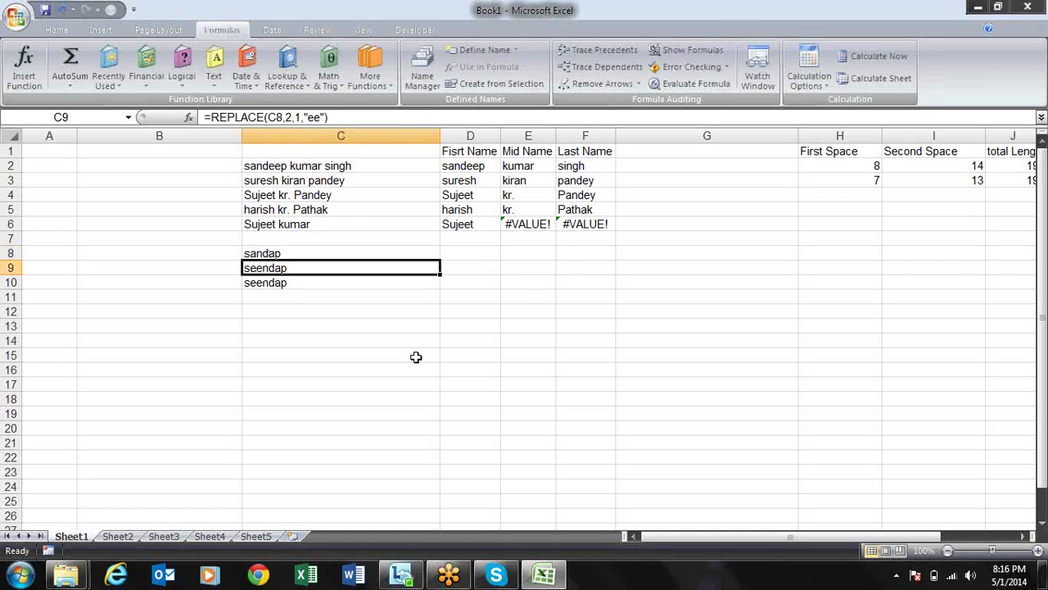
- Delete the instance number 1 from C10's SUBSTITUTE formula
{"action": "key", "text": "Up"}
{"action": "key", "text": "Up"}
{"action": "key", "text": "Down"}
{"action": "key", "text": "Down"}
{"action": "key", "text": "Down"}
{"action": "key", "text": "Up"}
{"action": "key", "text": "Up"}
{"action": "key", "text": "Down"}
{"action": "key", "text": "Down"}
{"action": "key", "text": "F2"}
{"action": "key", "text": "Left"}
{"action": "key", "text": "Left"}
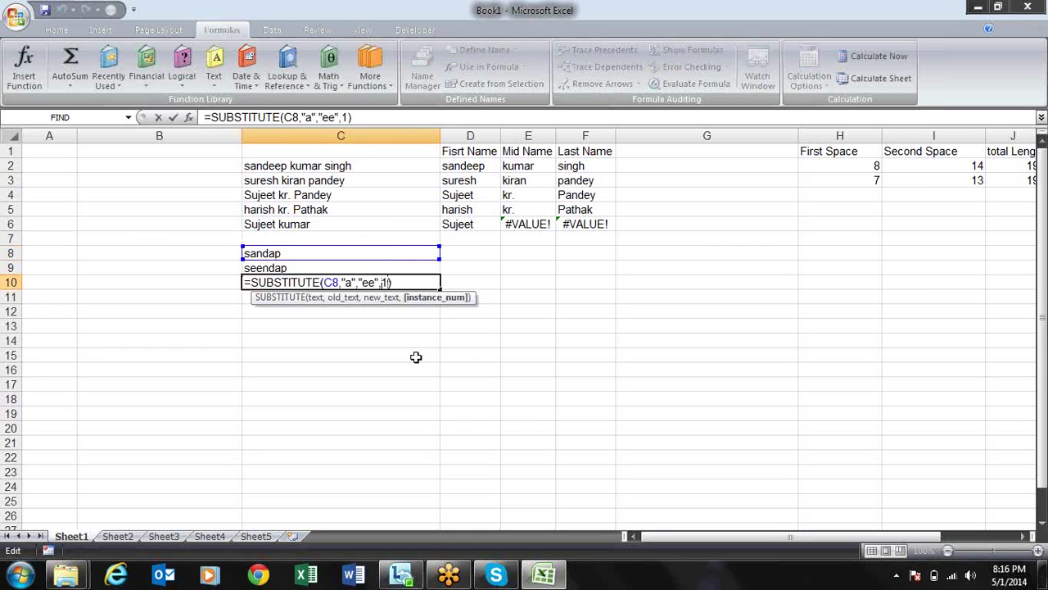
{"action": "key", "text": "Right"}
{"action": "key", "text": "BackSpace"}
{"action": "key", "text": "Return"}
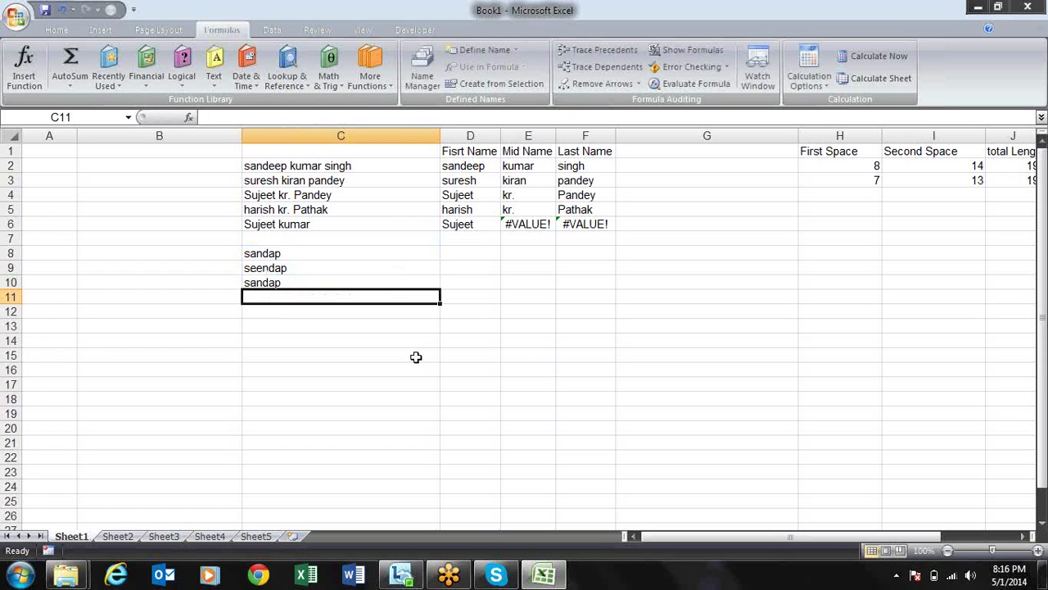
- Drop the instance argument so C10 holds =SUBSTITUTE(C8,"a","ee") and shows seendeep
{"action": "key", "text": "Up"}
{"action": "key", "text": "F2"}
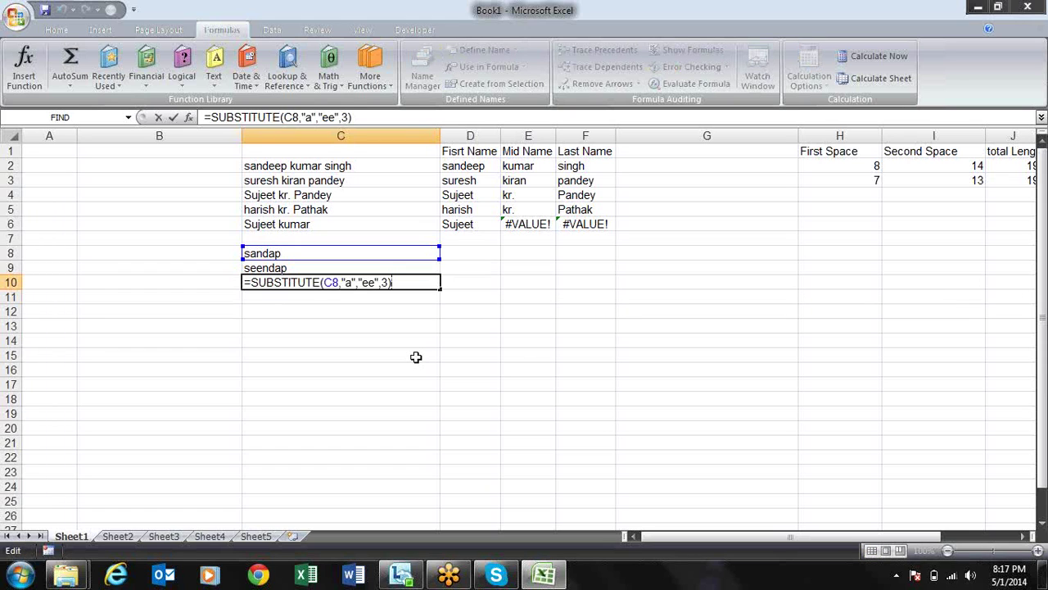
{"action": "key", "text": "Left"}
{"action": "key", "text": "Left"}
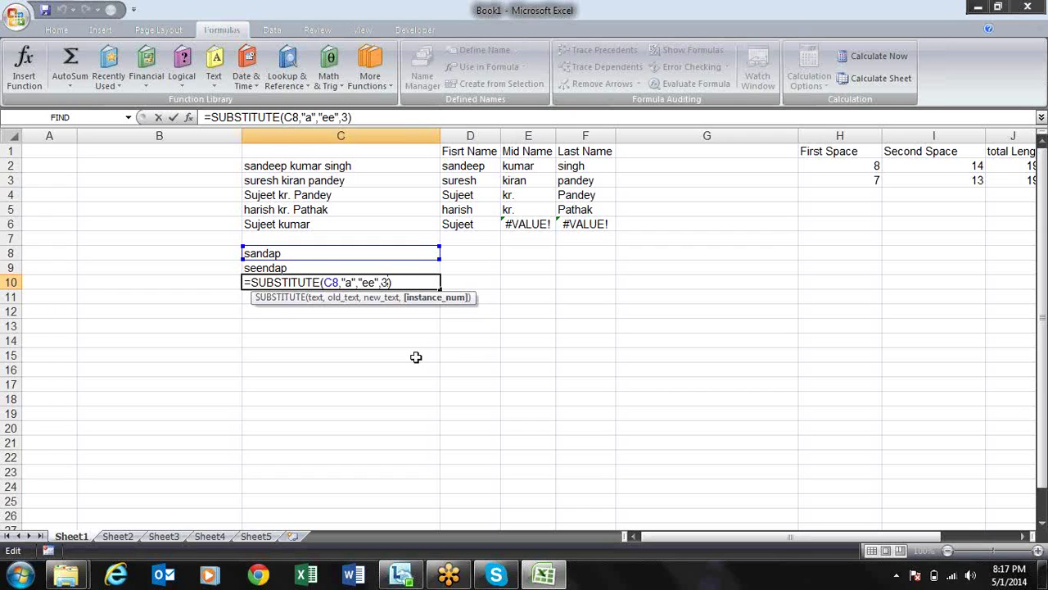
{"action": "key", "text": "Delete"}
{"action": "key", "text": "BackSpace"}
{"action": "key", "text": "Return"}
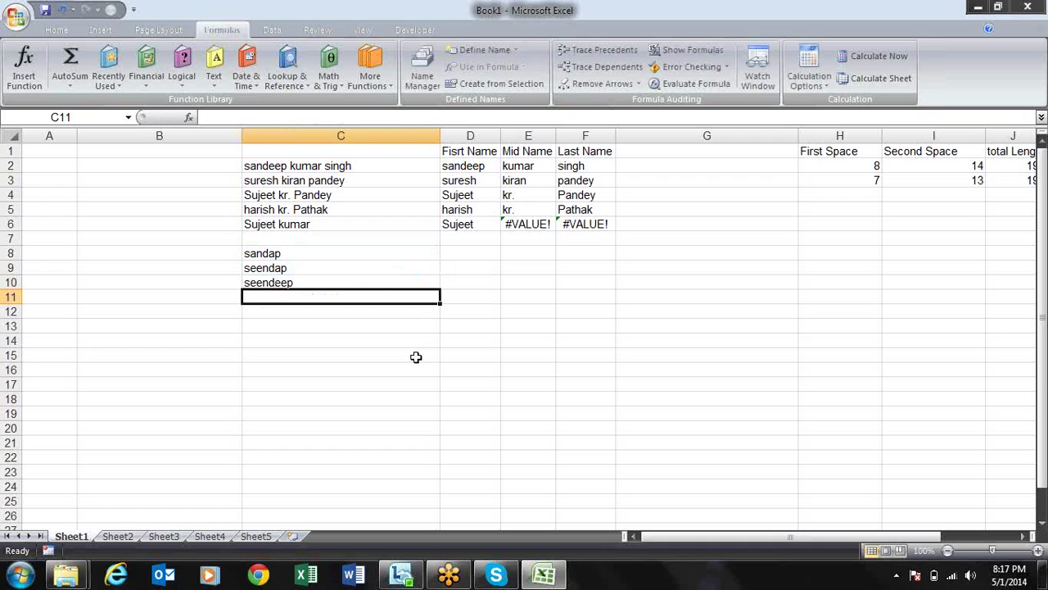
{"action": "key", "text": "Up"}
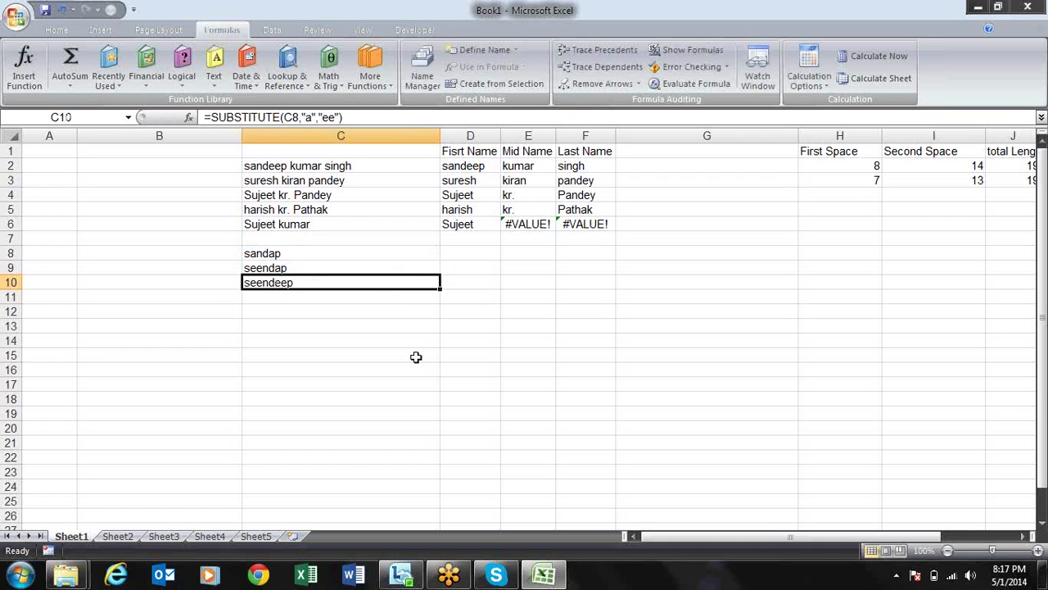
{"action": "key", "text": "F2"}
{"action": "key", "text": "Left"}
{"action": "key", "text": "Left"}
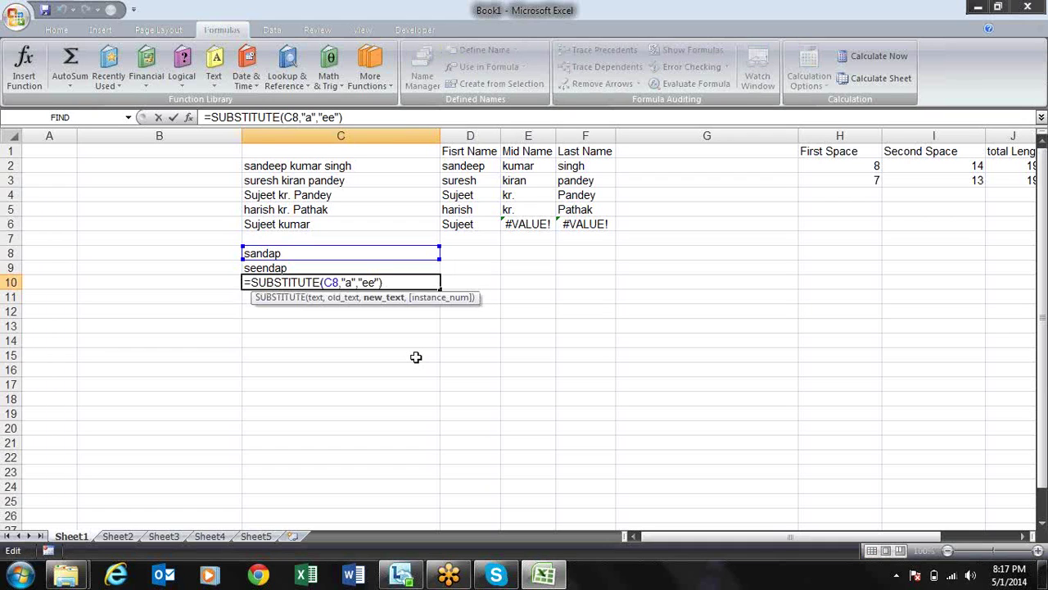
{"action": "key", "text": "Return"}
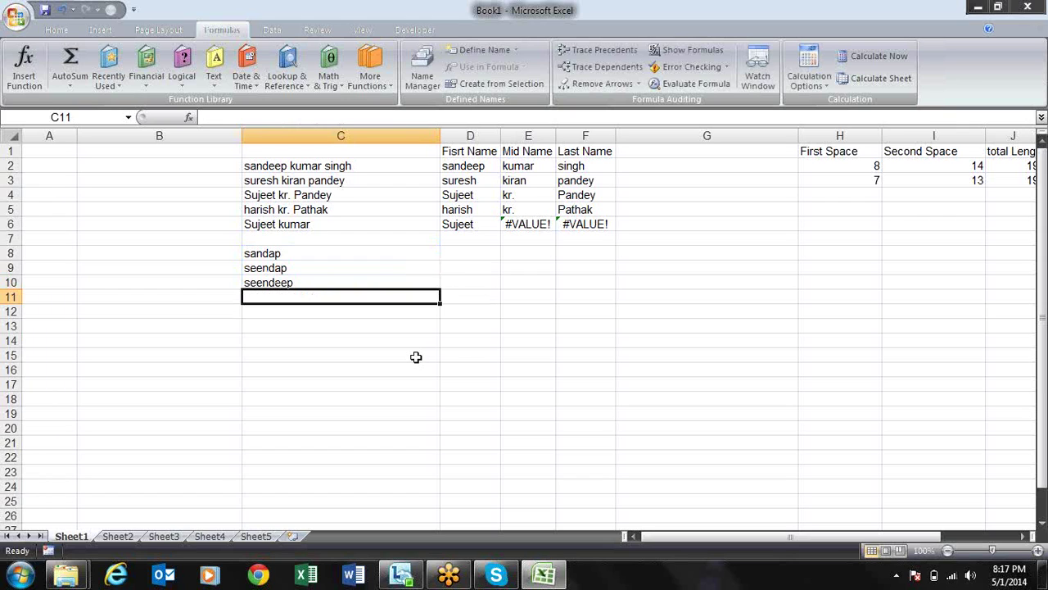
{"action": "key", "text": "Up"}
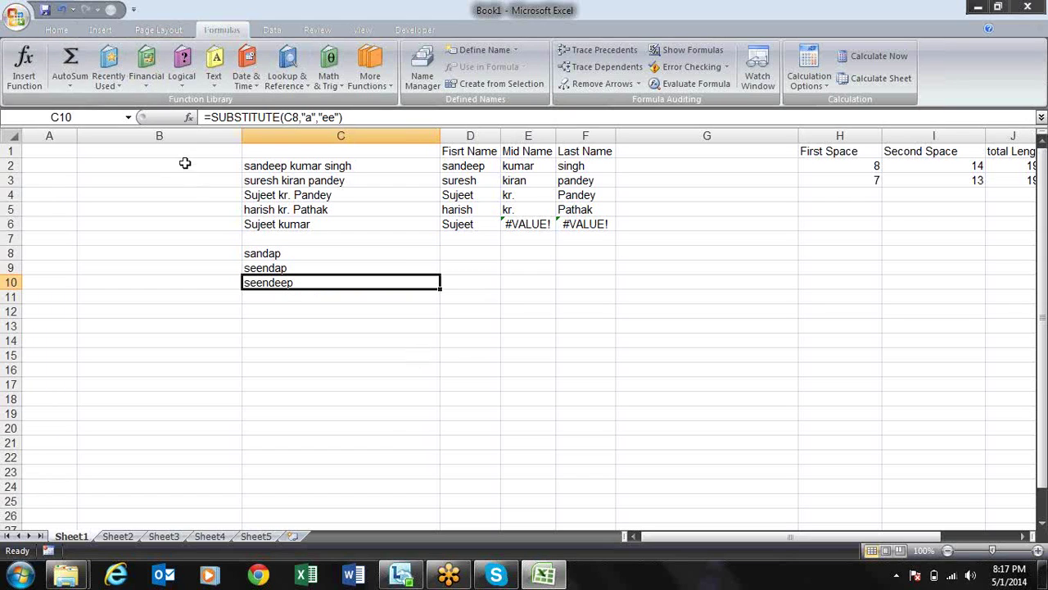
- Read the Text and Instance_num argument descriptions for C10's SUBSTITUTE formula in Function Arguments
{"action": "left_click", "coordinate": [189, 117]}
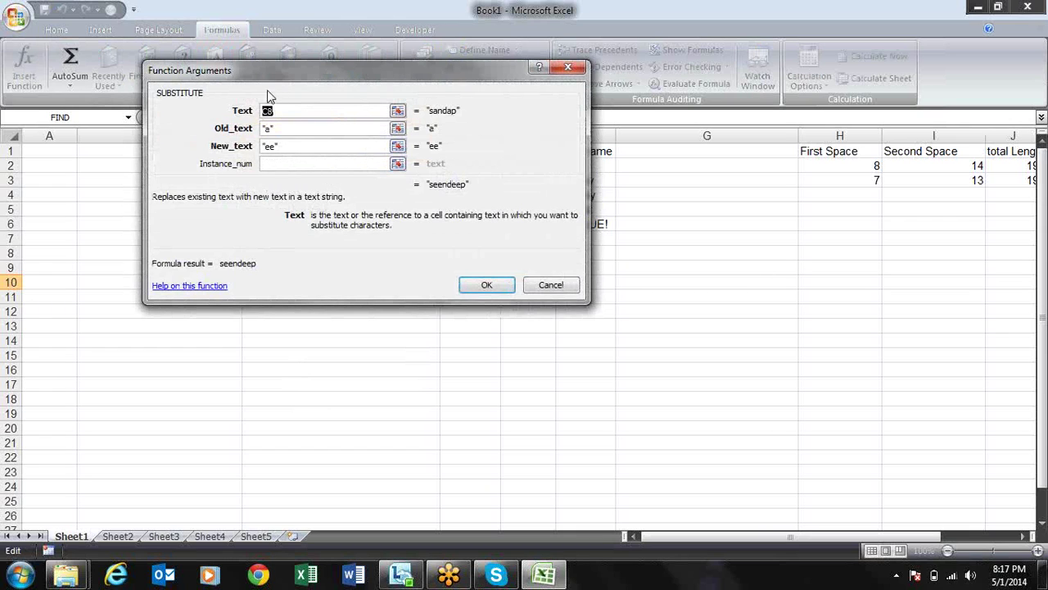
{"action": "left_click", "coordinate": [290, 110]}
{"action": "left_click", "coordinate": [279, 163]}
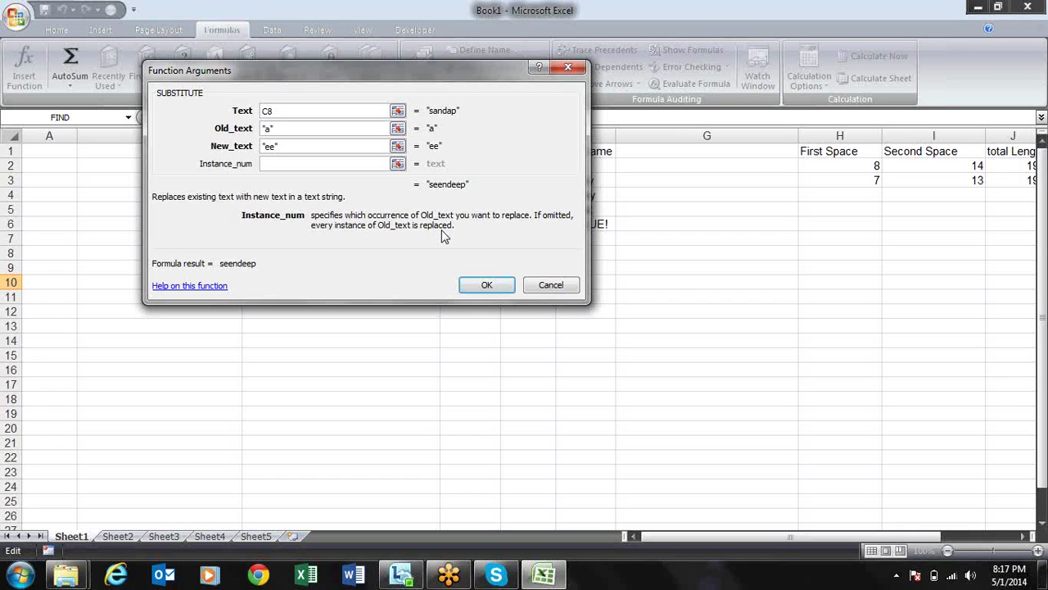
{"action": "key", "text": "Return"}
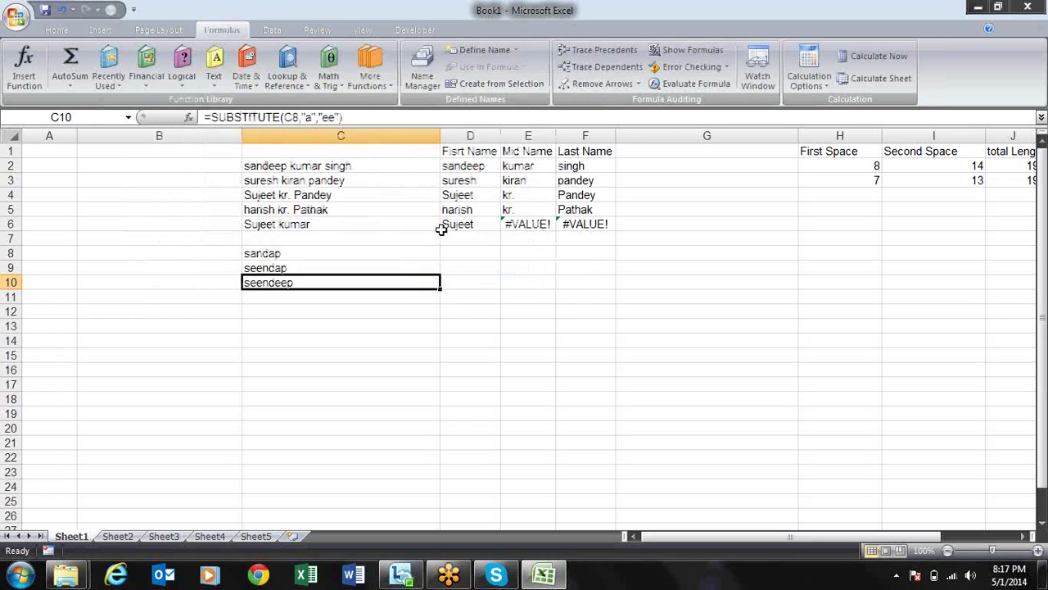
- Add an instance number to C10's SUBSTITUTE, first 1 then 2, so only the second "a" changes
{"action": "key", "text": "F2"}
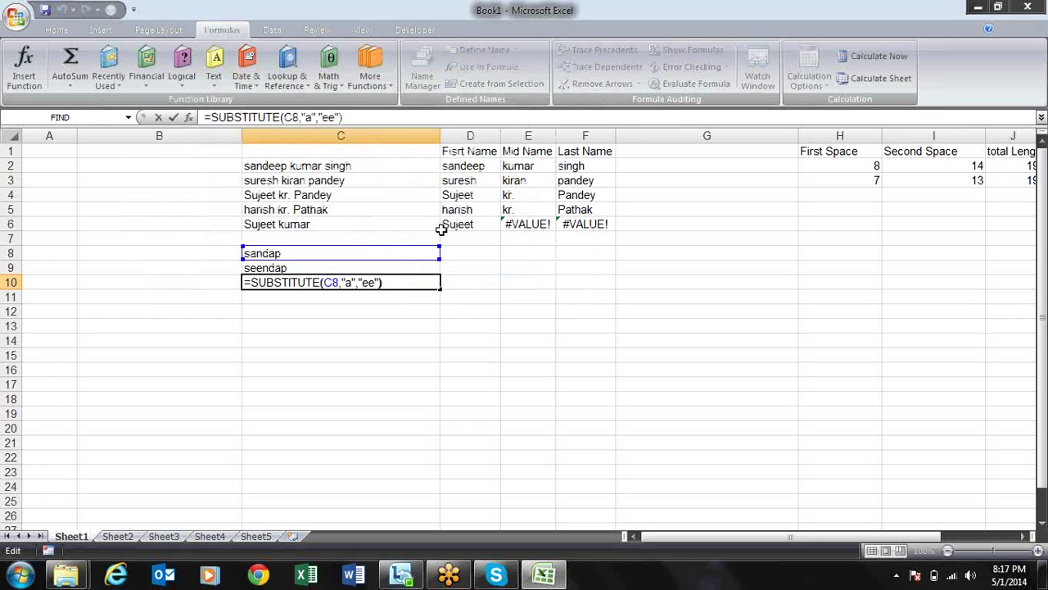
{"action": "key", "text": "Left"}
{"action": "type", "text": ","}
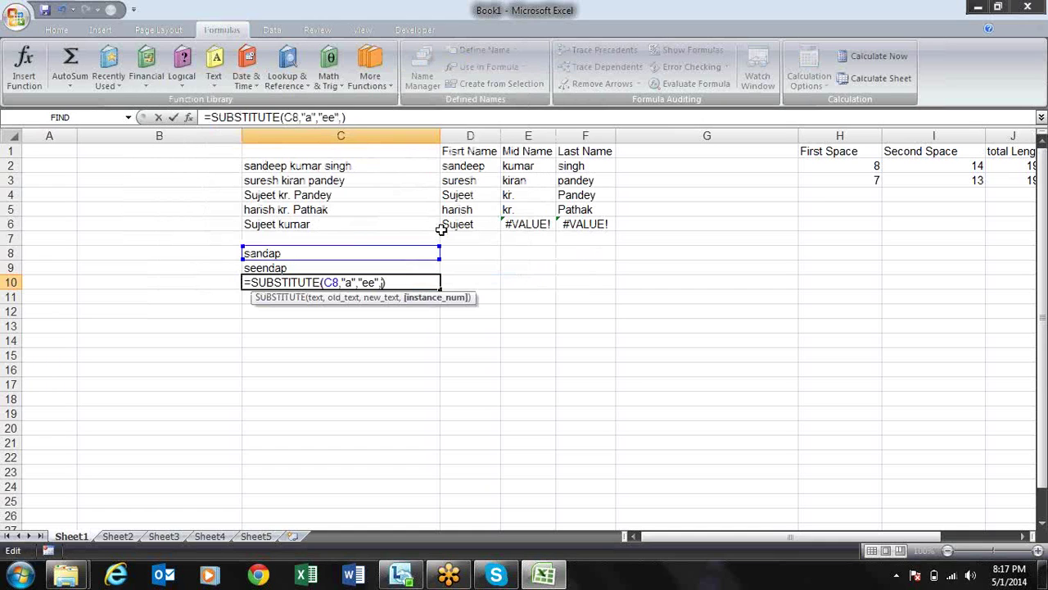
{"action": "type", "text": "1"}
{"action": "key", "text": "Return"}
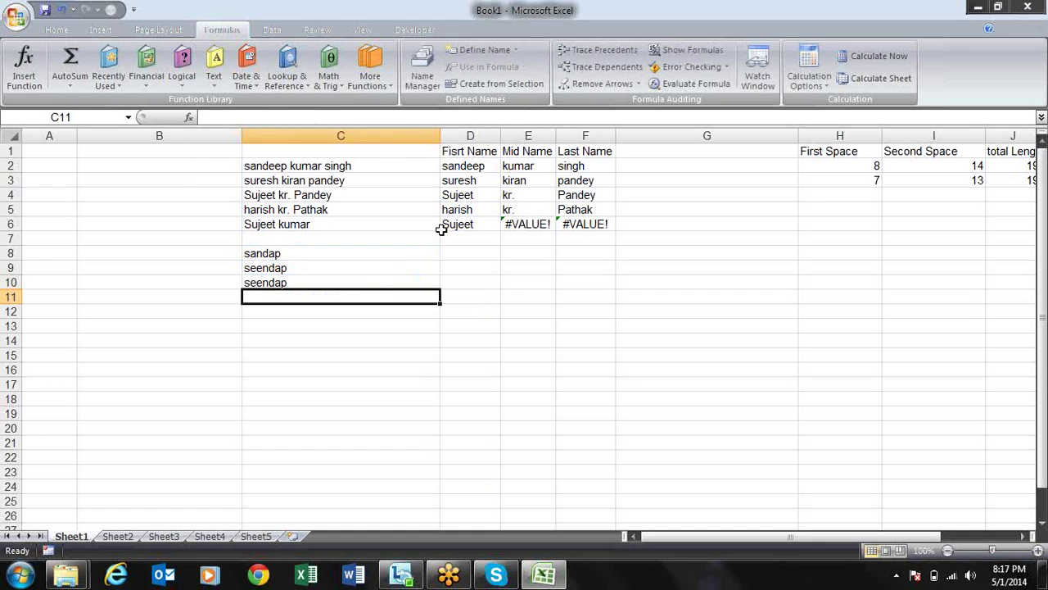
{"action": "key", "text": "Up"}
{"action": "key", "text": "F2"}
{"action": "key", "text": "Left"}
{"action": "key", "text": "Left"}
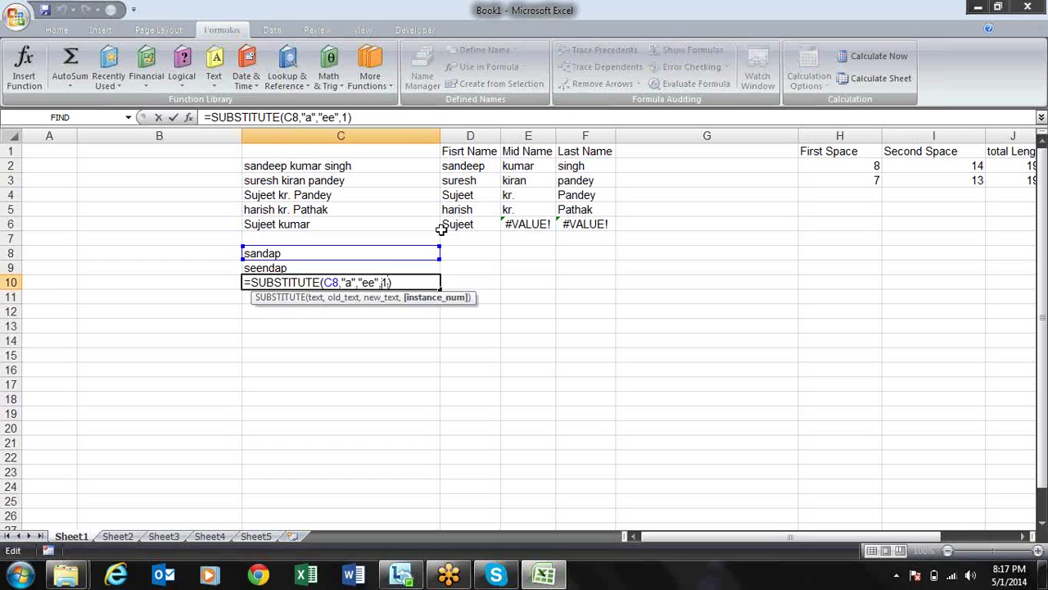
{"action": "key", "text": "Delete"}
{"action": "type", "text": "2"}
{"action": "key", "text": "Return"}
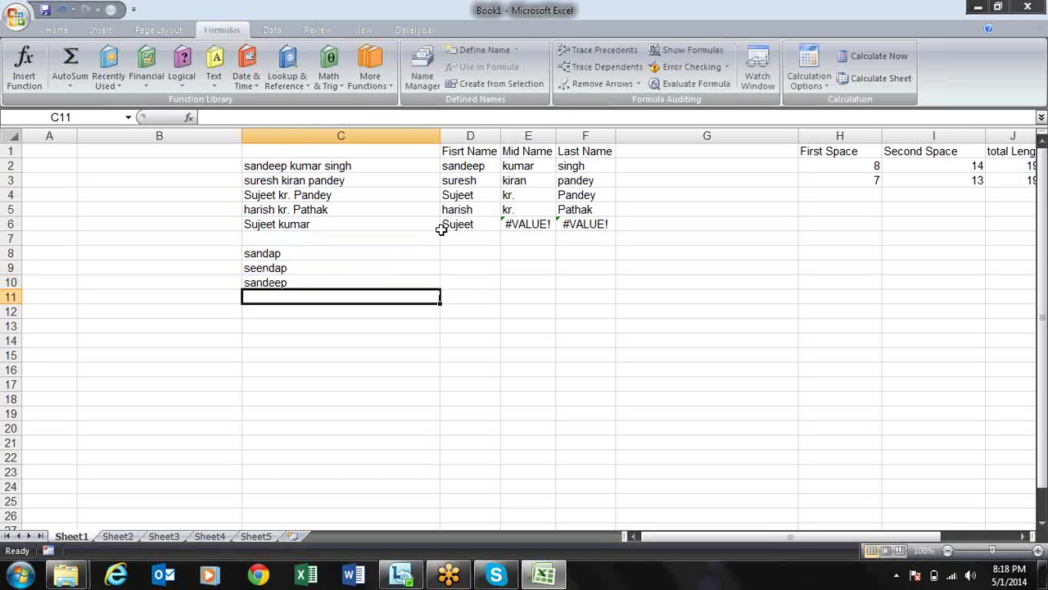
{"action": "key", "text": "Up"}
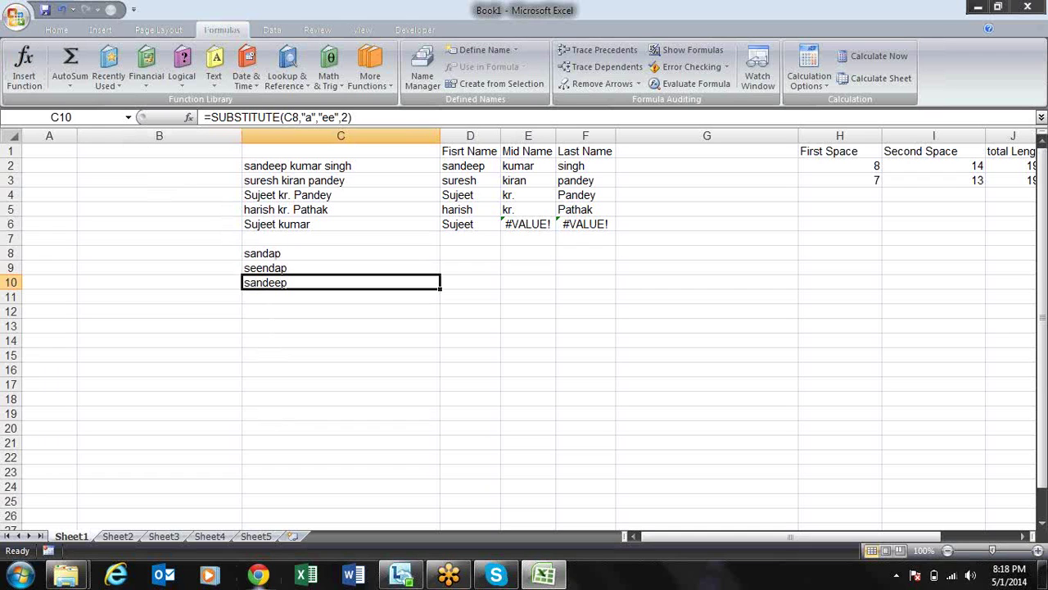
- Review the Old_text, New_text and Instance_num descriptions, then request help on SUBSTITUTE
{"action": "left_click", "coordinate": [187, 117]}
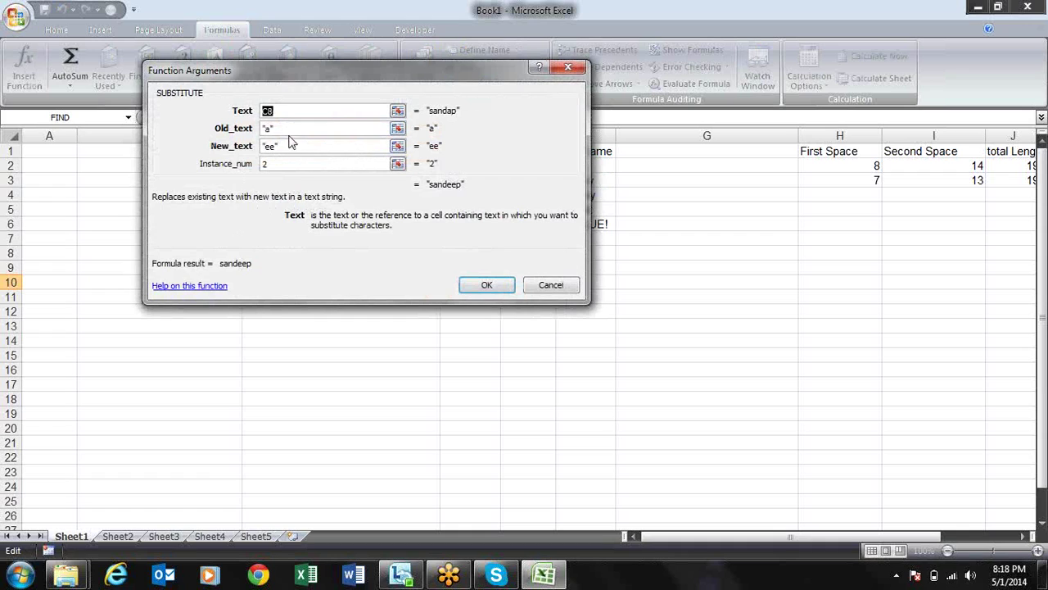
{"action": "left_click", "coordinate": [289, 128]}
{"action": "left_click", "coordinate": [291, 145]}
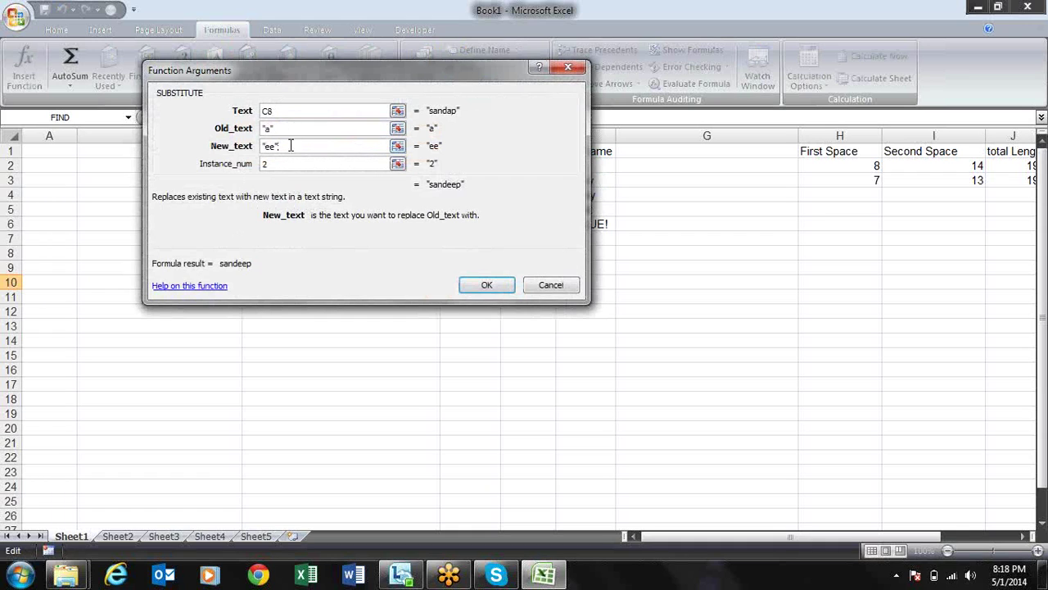
{"action": "left_click", "coordinate": [293, 163]}
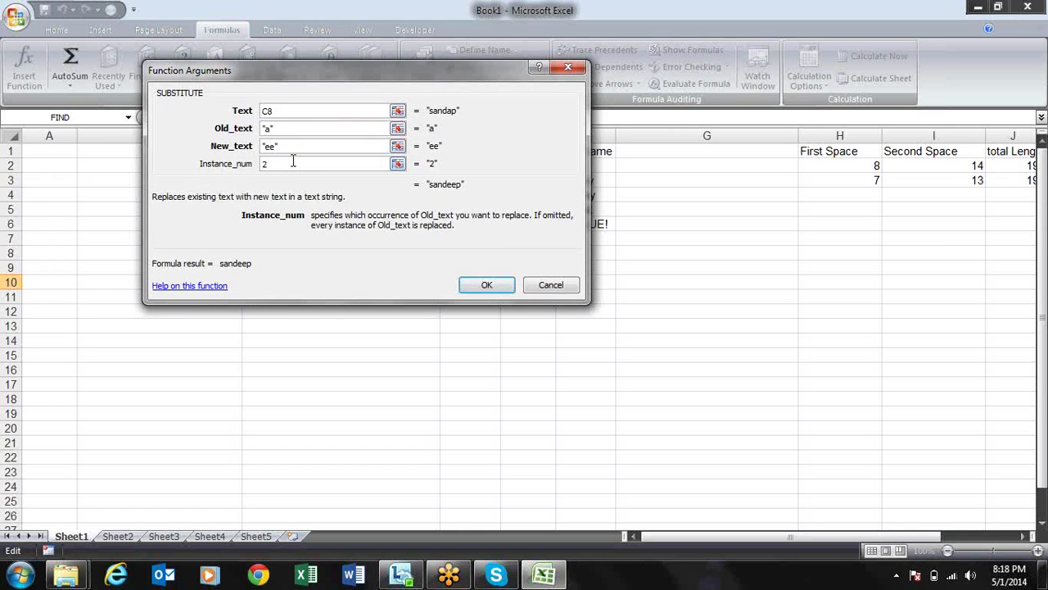
{"action": "left_click", "coordinate": [185, 286]}
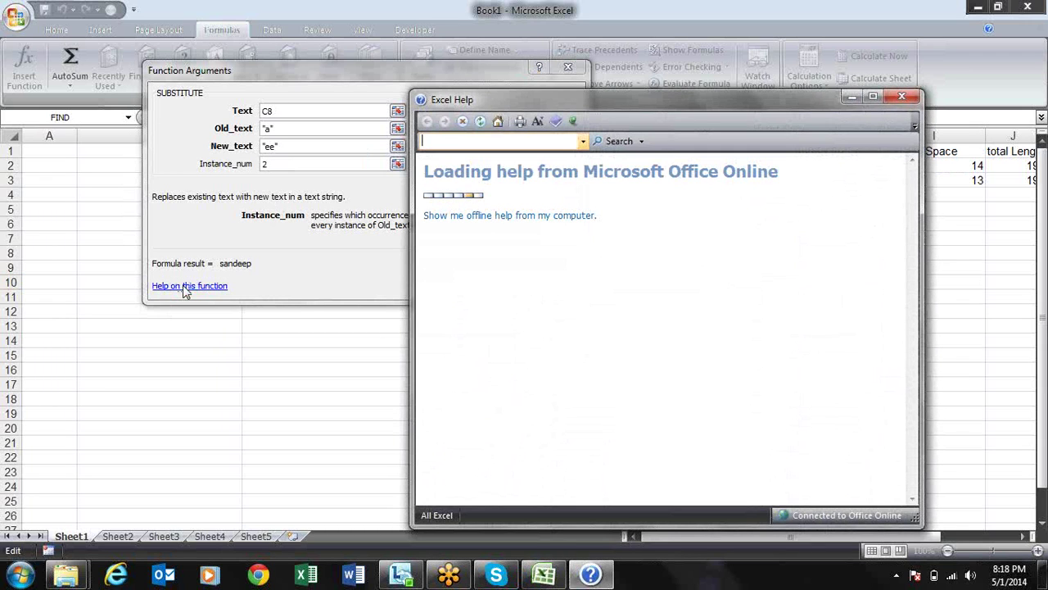
- Read the SUBSTITUTE help page and its examples, then close Help and the Function Arguments dialog
{"action": "left_click", "coordinate": [445, 216]}
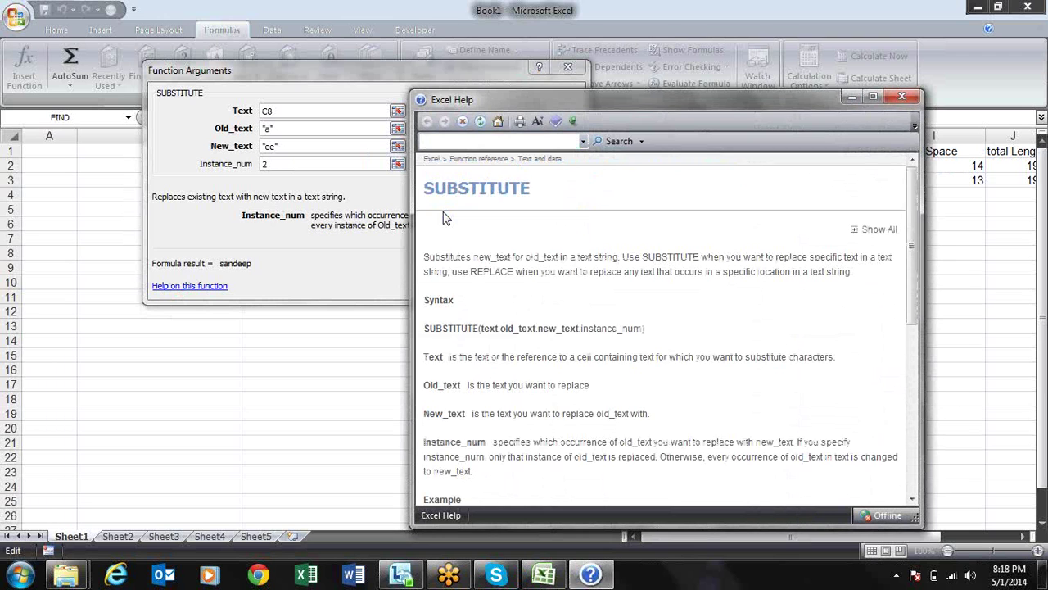
{"action": "scroll", "coordinate": [593, 292], "scroll_direction": "down", "scroll_amount": 1}
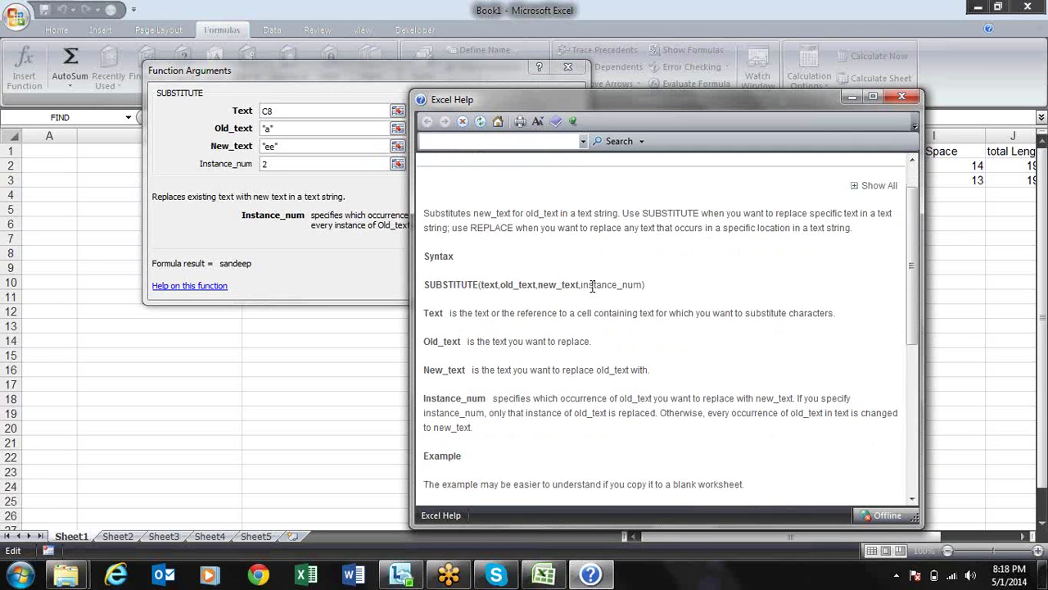
{"action": "scroll", "coordinate": [594, 293], "scroll_direction": "down", "scroll_amount": 2}
{"action": "scroll", "coordinate": [594, 292], "scroll_direction": "down", "scroll_amount": 2}
{"action": "scroll", "coordinate": [593, 292], "scroll_direction": "down", "scroll_amount": 2}
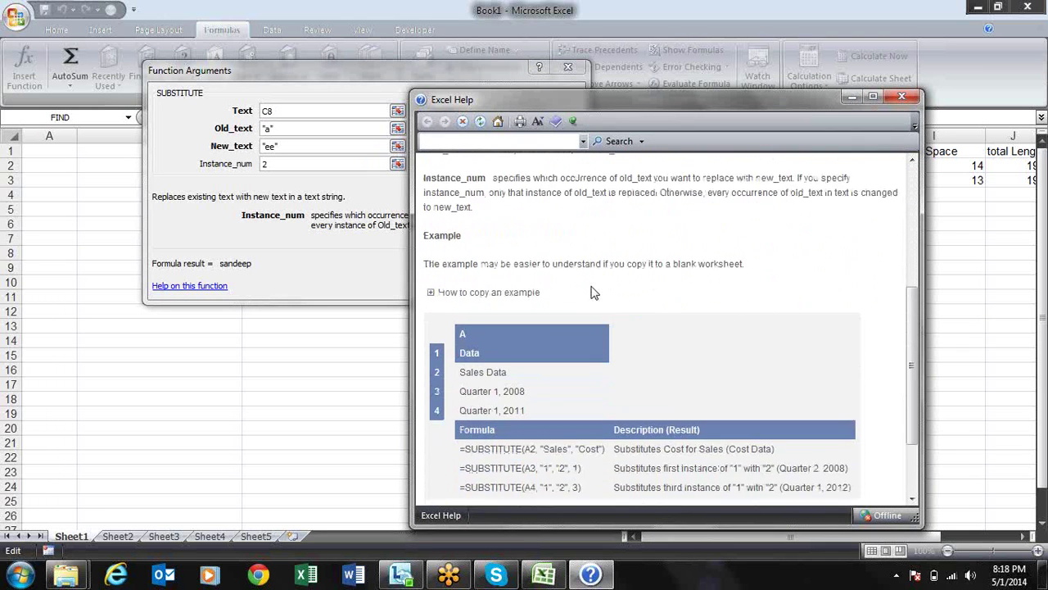
{"action": "scroll", "coordinate": [593, 292], "scroll_direction": "down", "scroll_amount": 1}
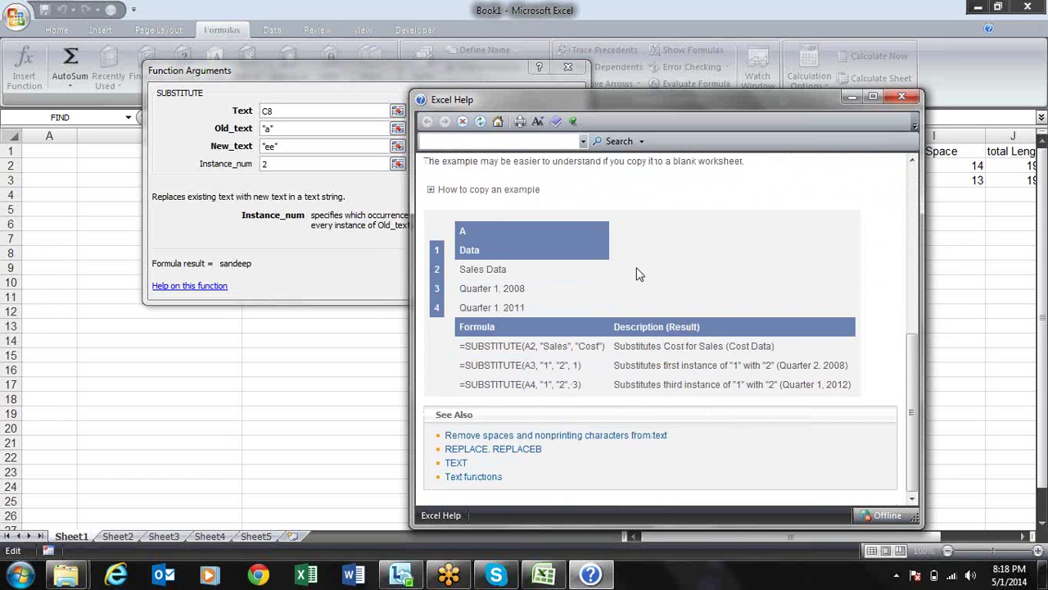
{"action": "scroll", "coordinate": [639, 274], "scroll_direction": "up", "scroll_amount": 3}
{"action": "scroll", "coordinate": [639, 274], "scroll_direction": "up", "scroll_amount": 3}
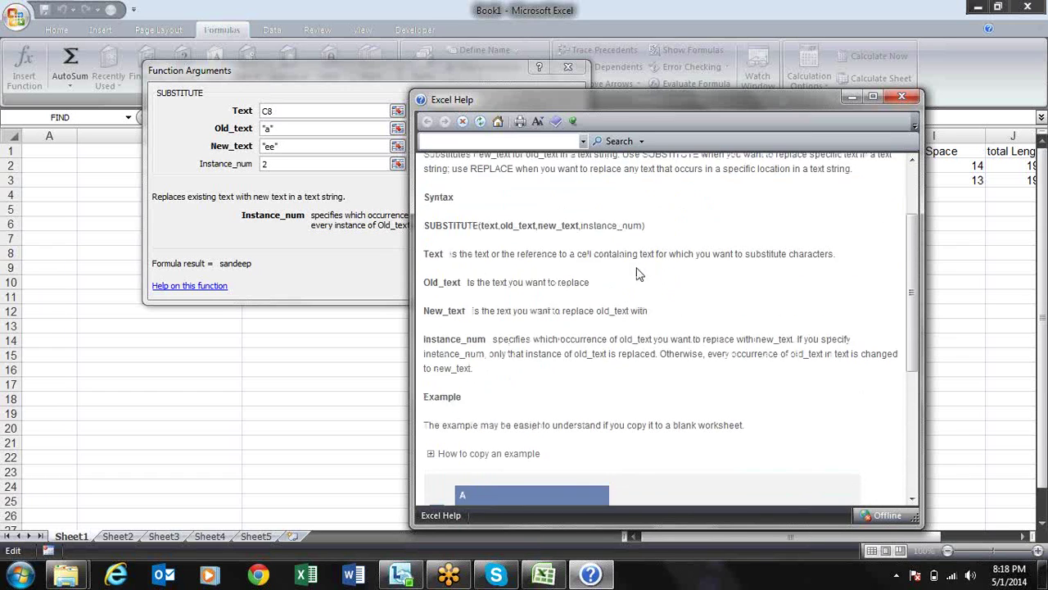
{"action": "scroll", "coordinate": [638, 271], "scroll_direction": "up", "scroll_amount": 2}
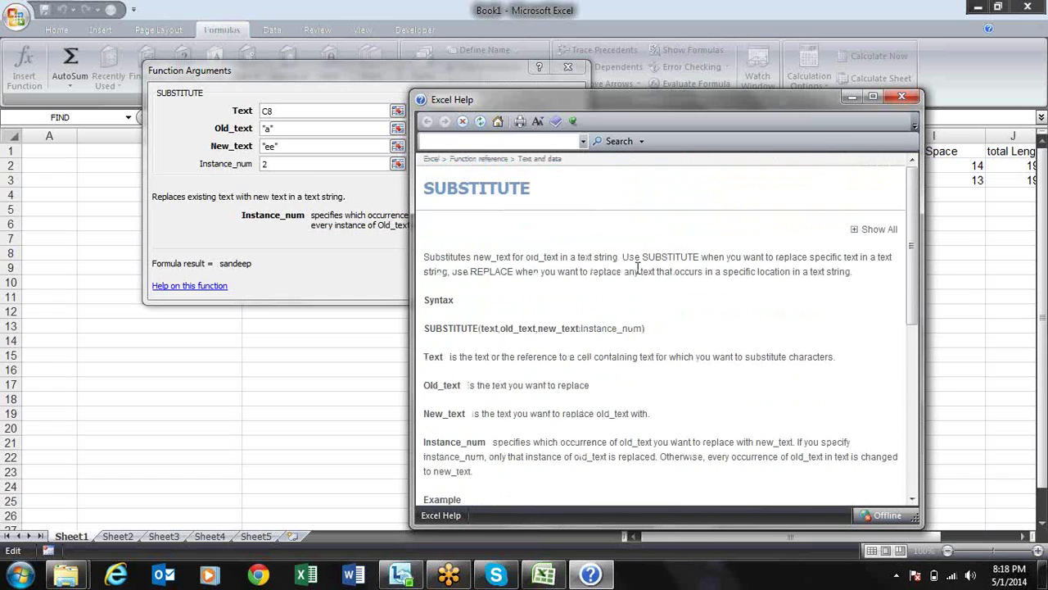
{"action": "left_click", "coordinate": [902, 96]}
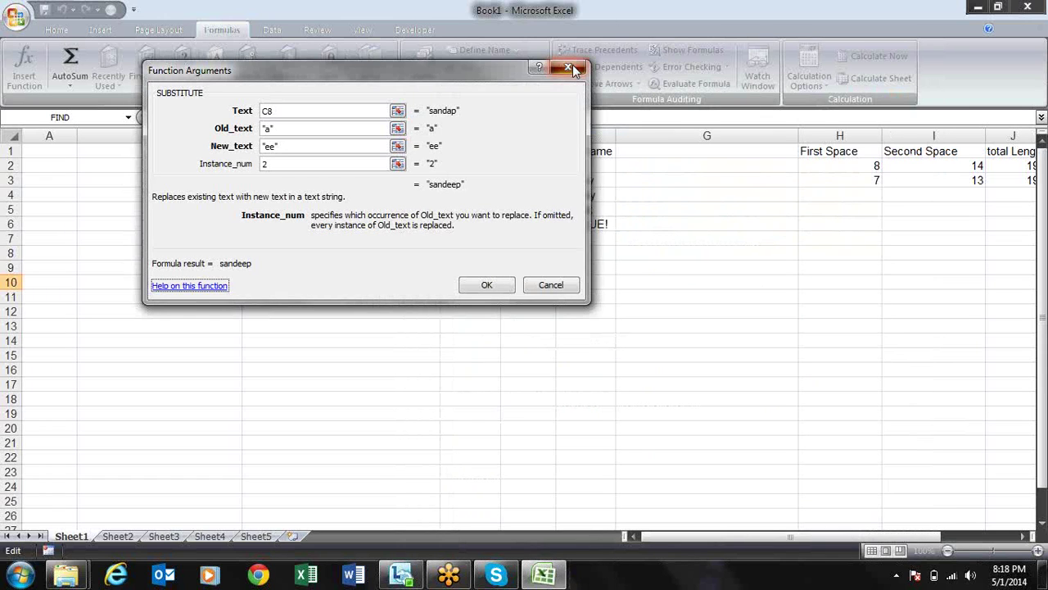
{"action": "left_click", "coordinate": [568, 66]}
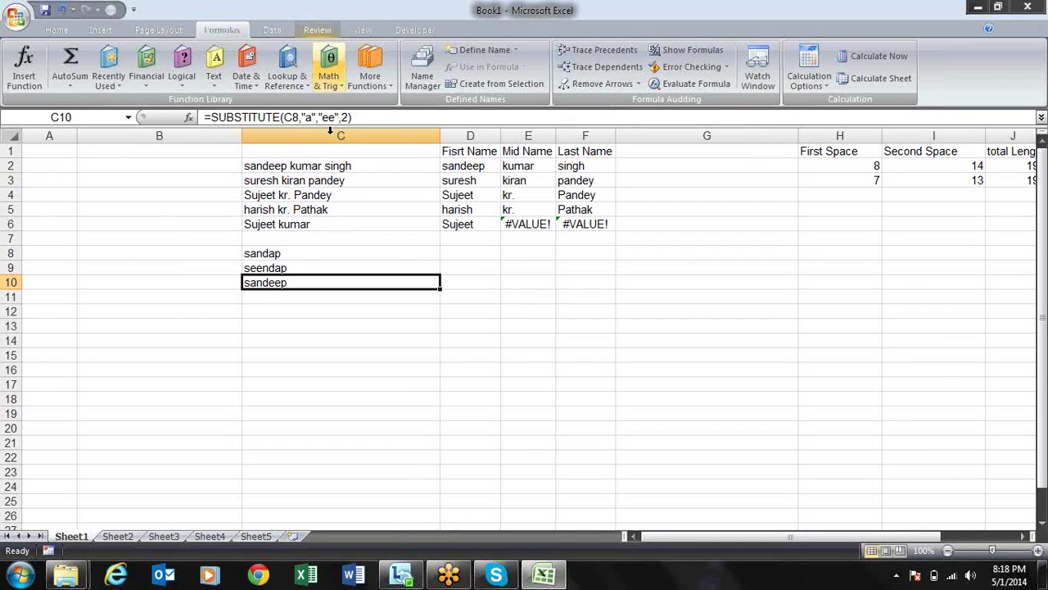
{"action": "left_click", "coordinate": [318, 302]}
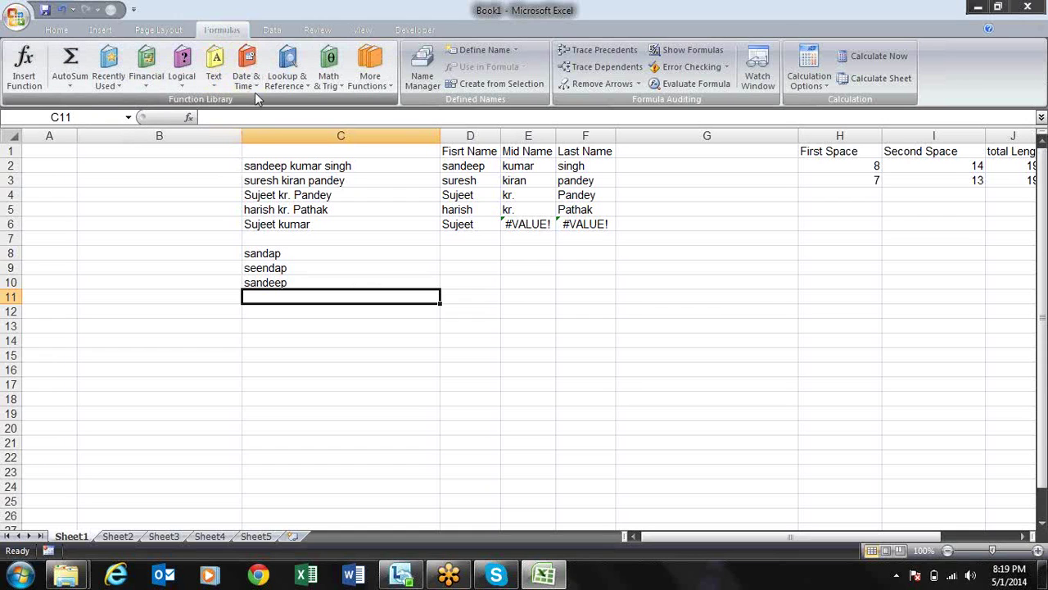
{"action": "left_click", "coordinate": [184, 74]}
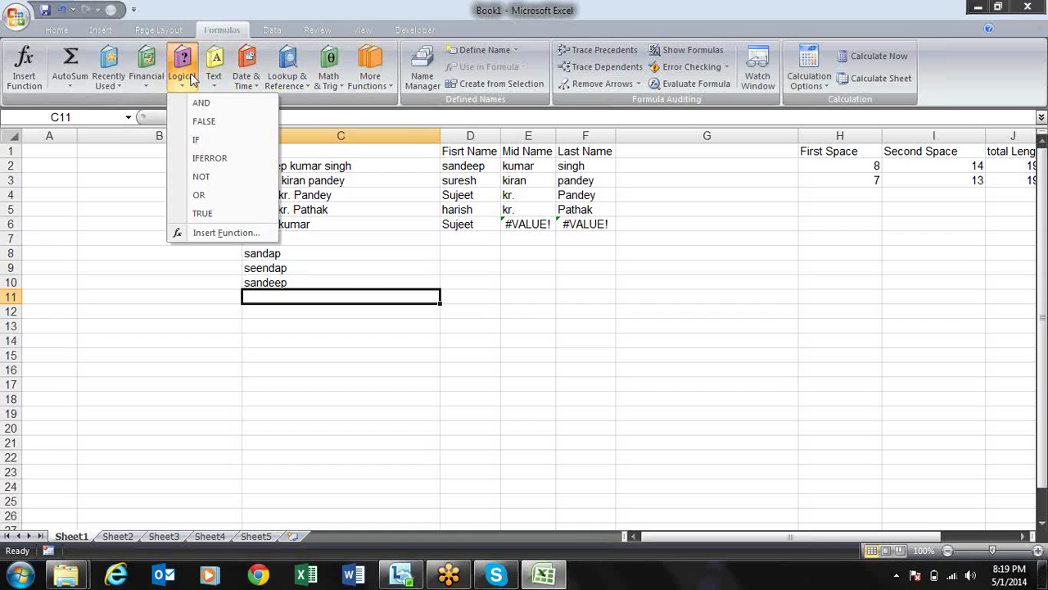
{"action": "mouse_move", "coordinate": [213, 69]}
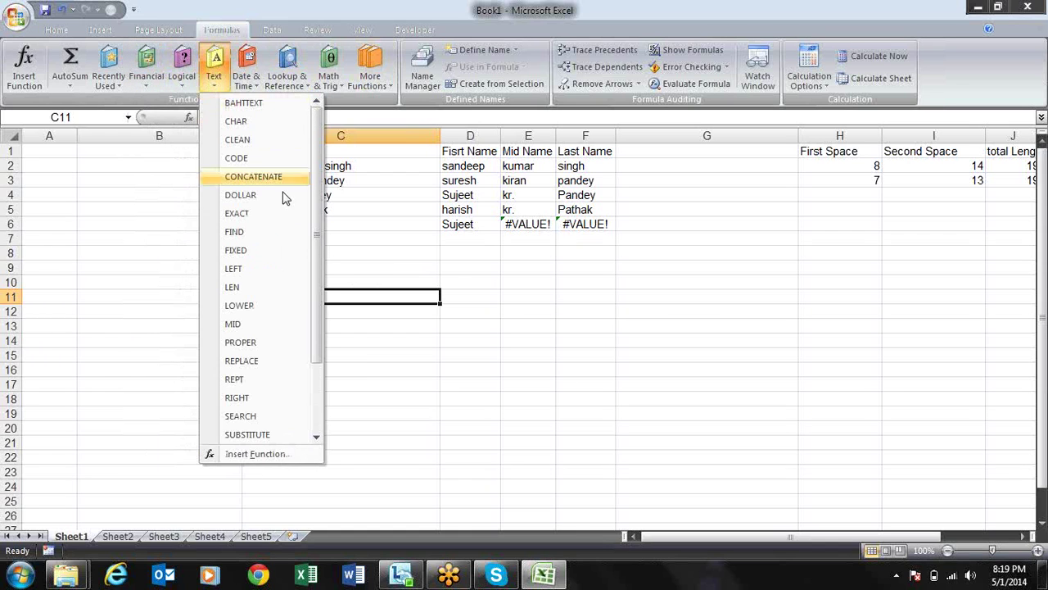
{"action": "left_click_drag", "start_coordinate": [320, 235], "coordinate": [318, 327]}
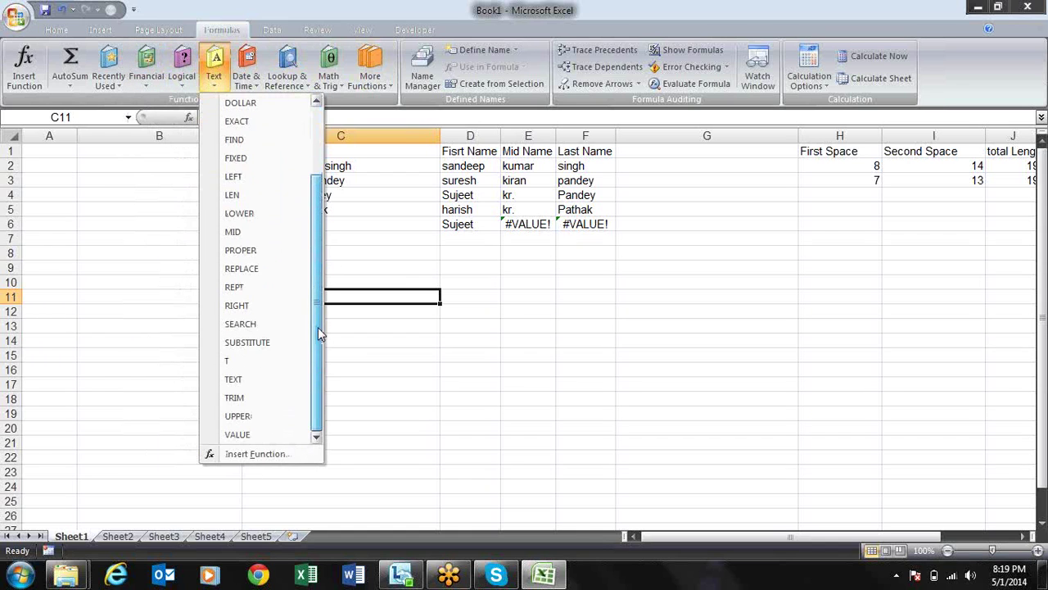
{"action": "left_click", "coordinate": [514, 336]}
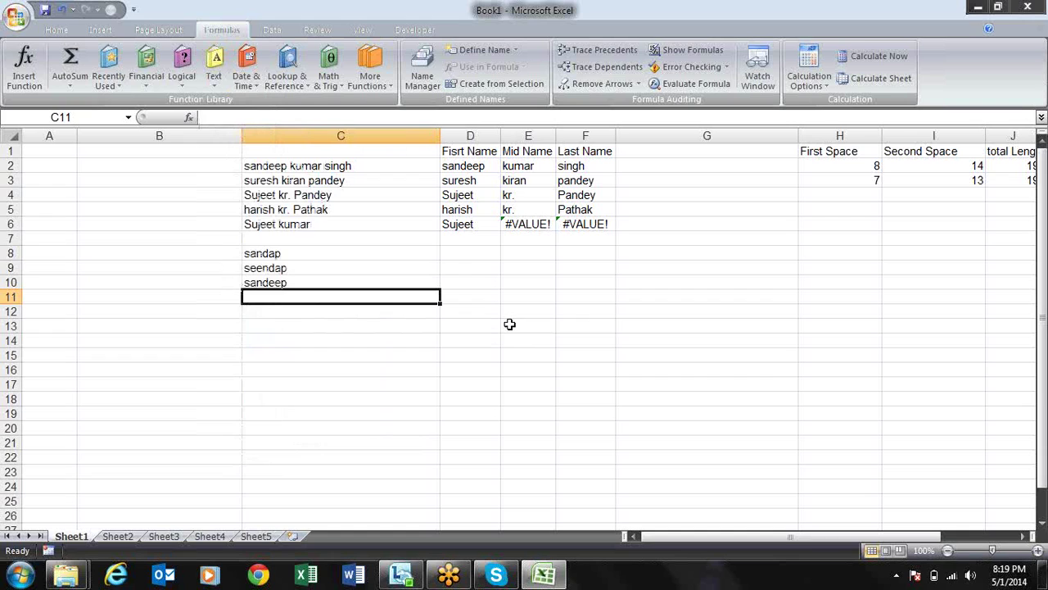
{"action": "left_click", "coordinate": [316, 254]}
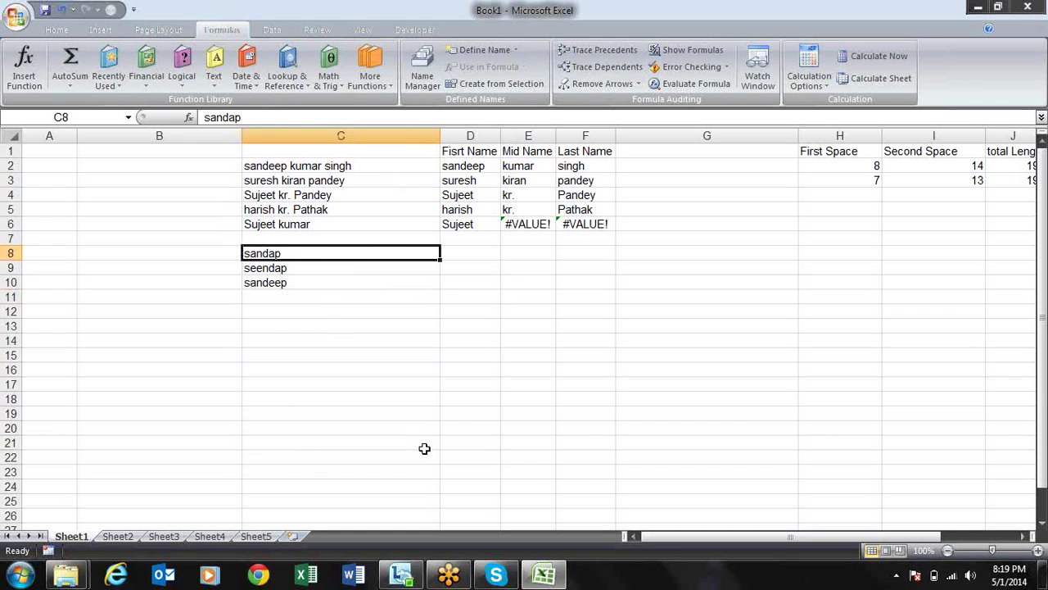
{"action": "left_click", "coordinate": [424, 448]}
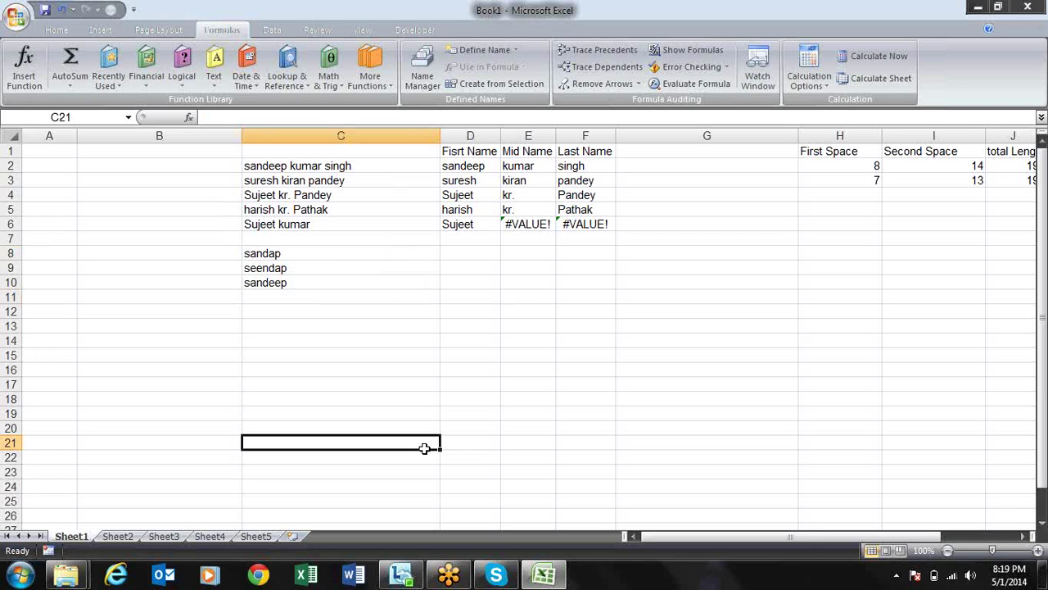
{"action": "left_click_drag", "start_coordinate": [425, 448], "coordinate": [426, 455]}
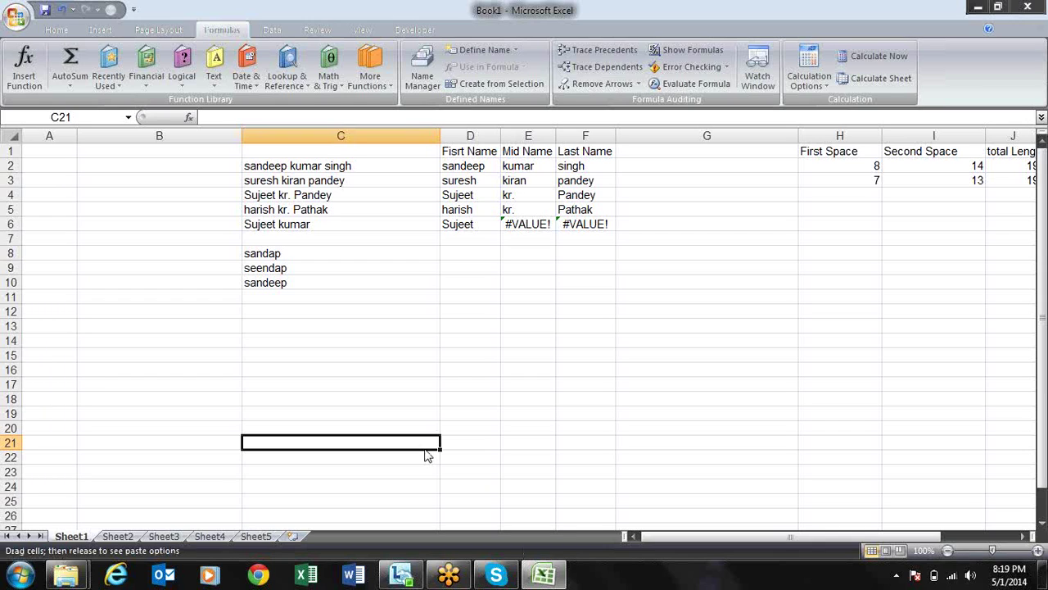
{"action": "left_click_drag", "start_coordinate": [426, 455], "coordinate": [426, 456]}
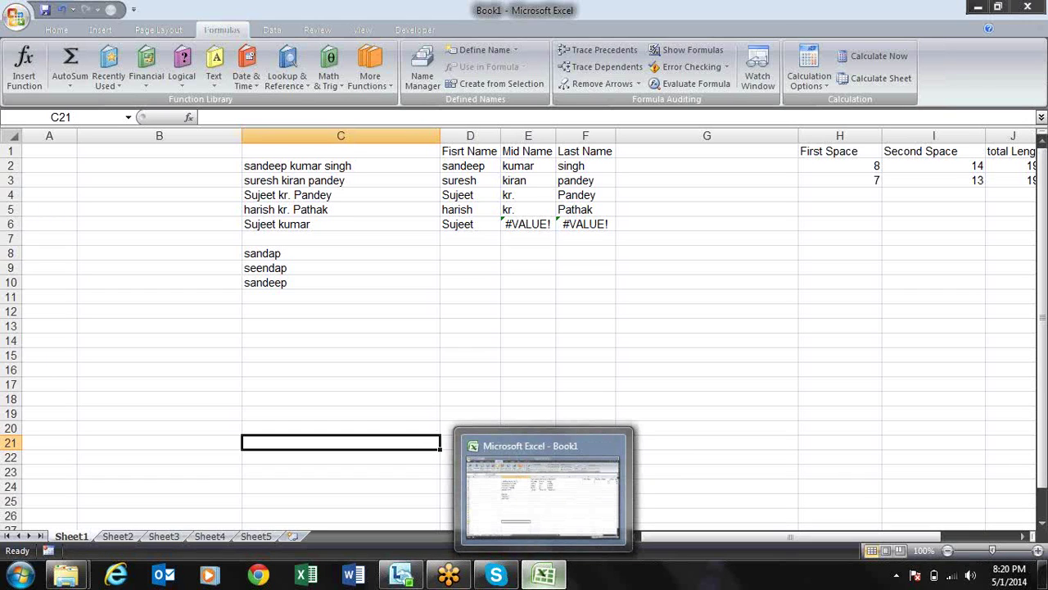
{"action": "mouse_move", "coordinate": [543, 575]}
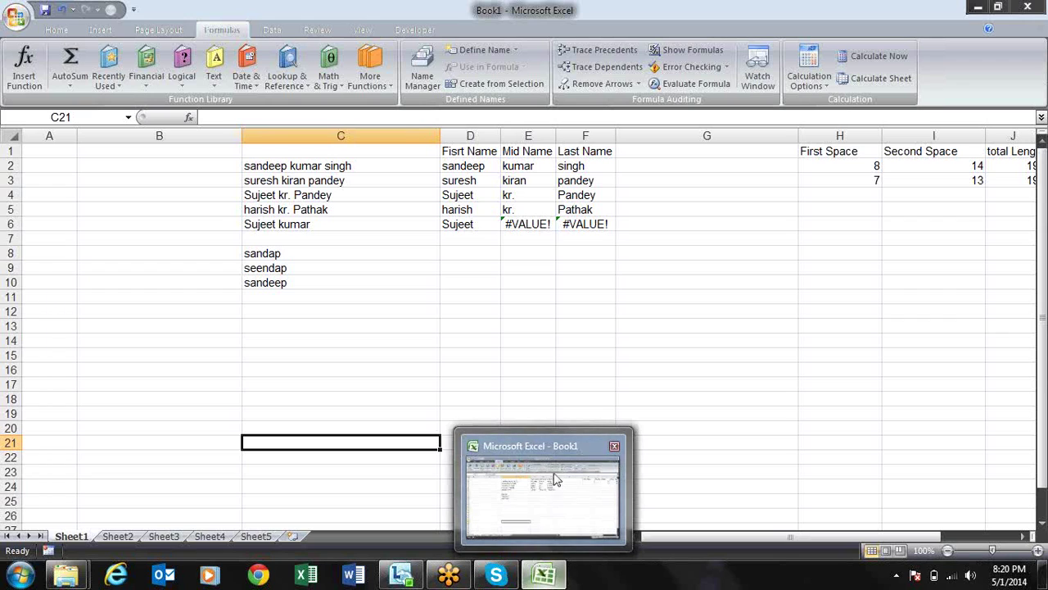
{"action": "left_click", "coordinate": [533, 412]}
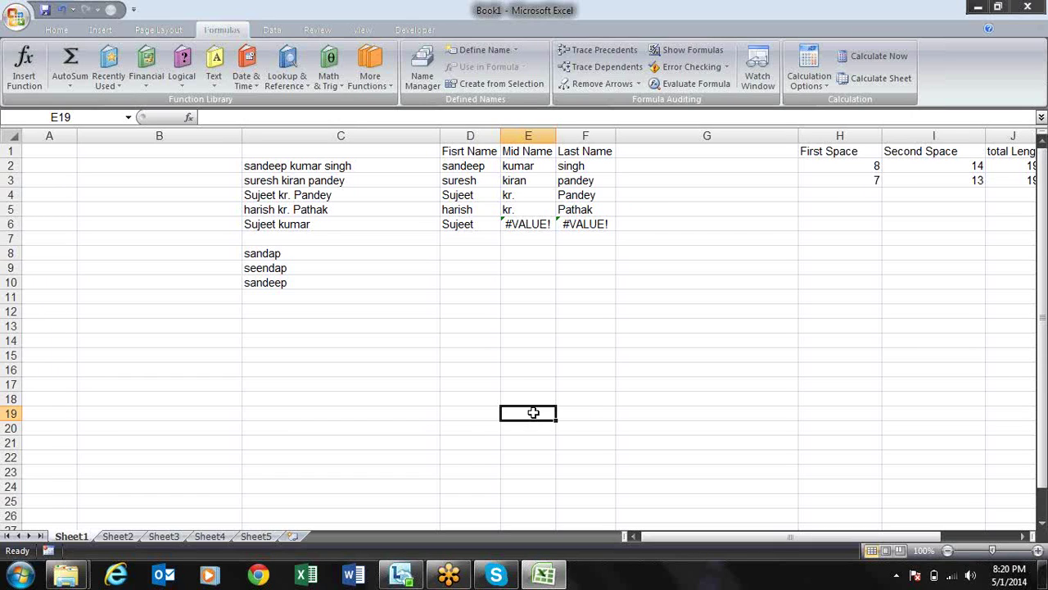
{"action": "left_click", "coordinate": [352, 295]}
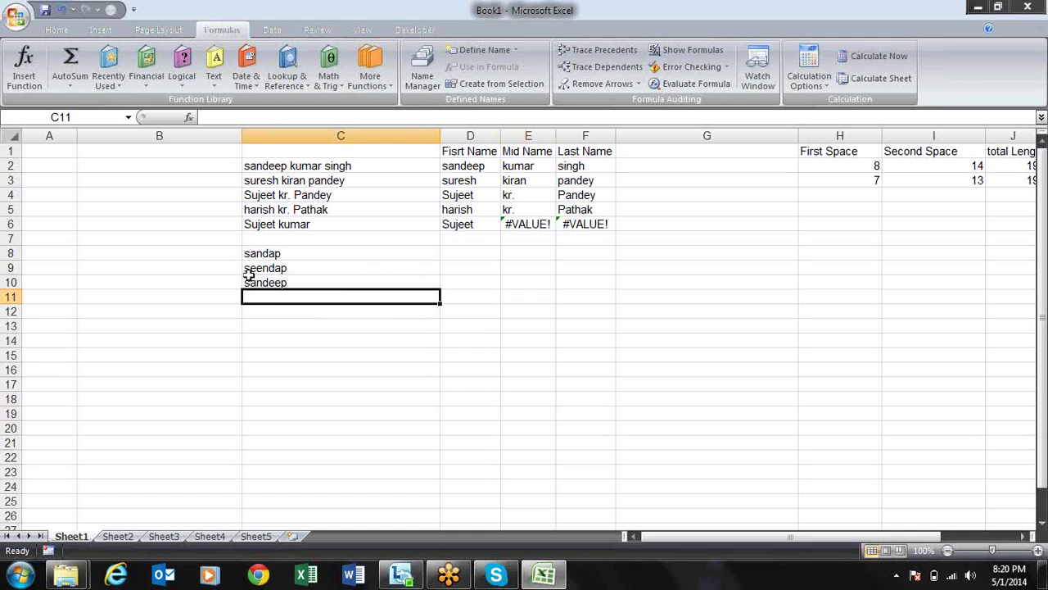
{"action": "left_click", "coordinate": [213, 67]}
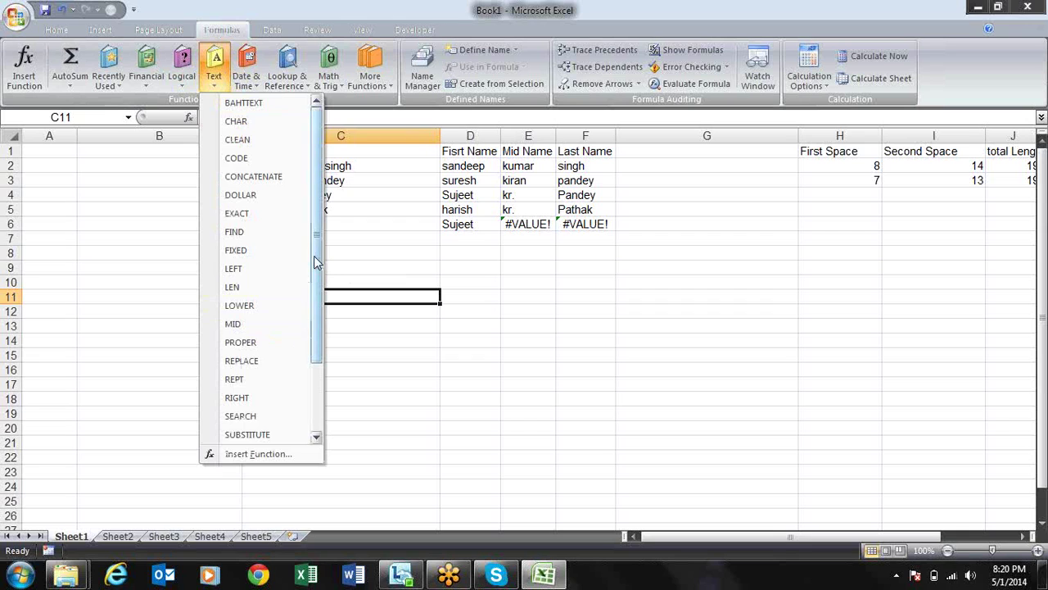
{"action": "left_click_drag", "start_coordinate": [312, 264], "coordinate": [317, 354]}
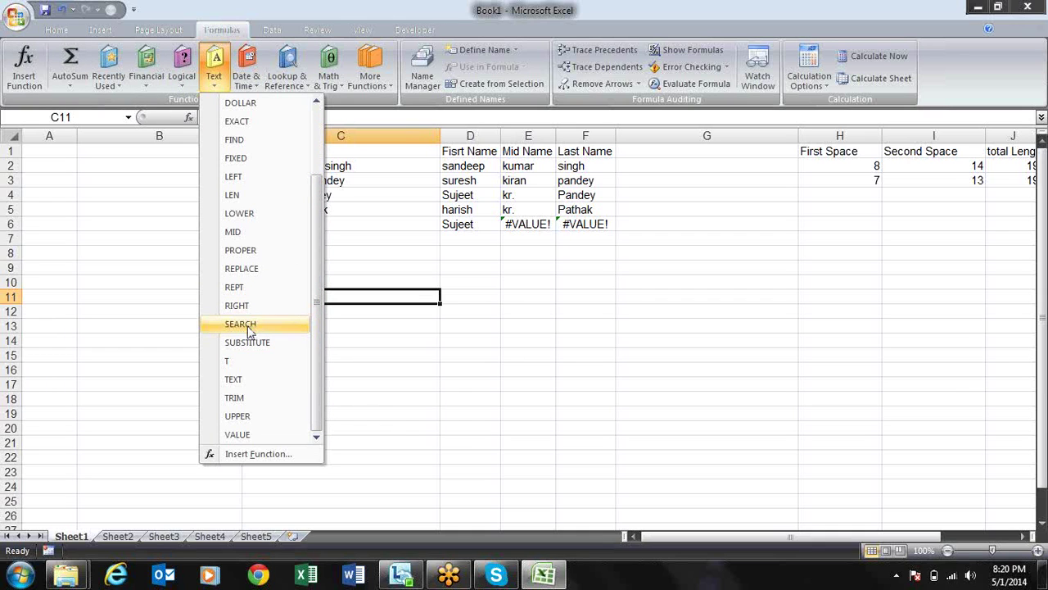
{"action": "mouse_move", "coordinate": [241, 416]}
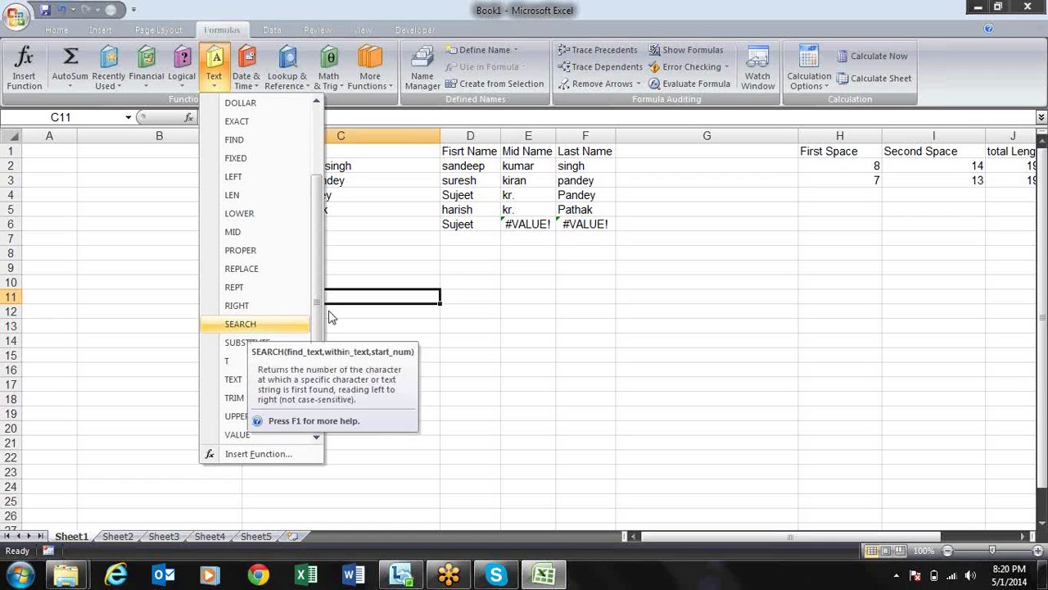
{"action": "left_click", "coordinate": [401, 269]}
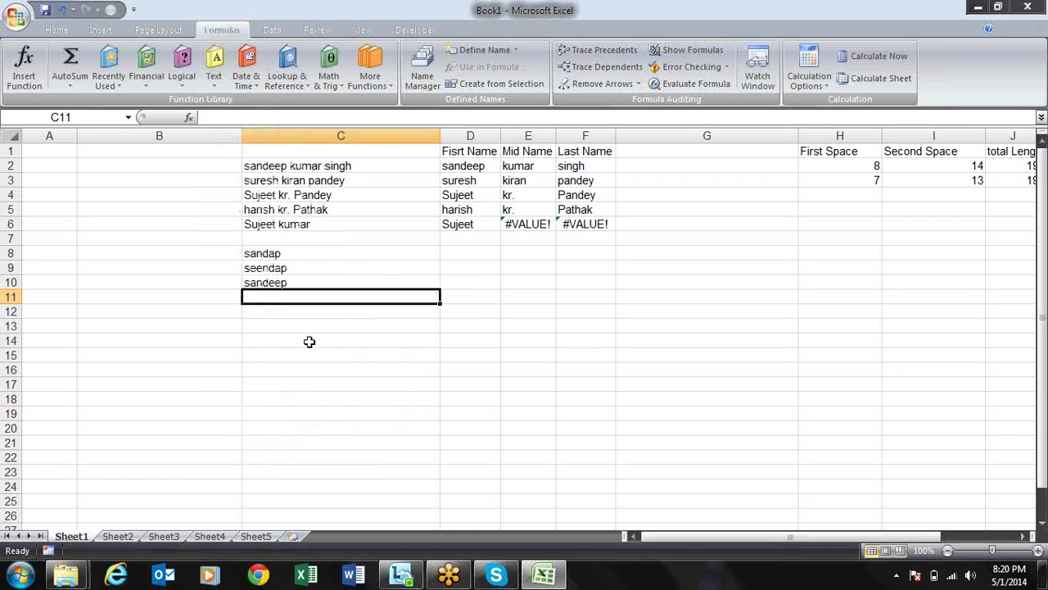
{"action": "left_click", "coordinate": [373, 253]}
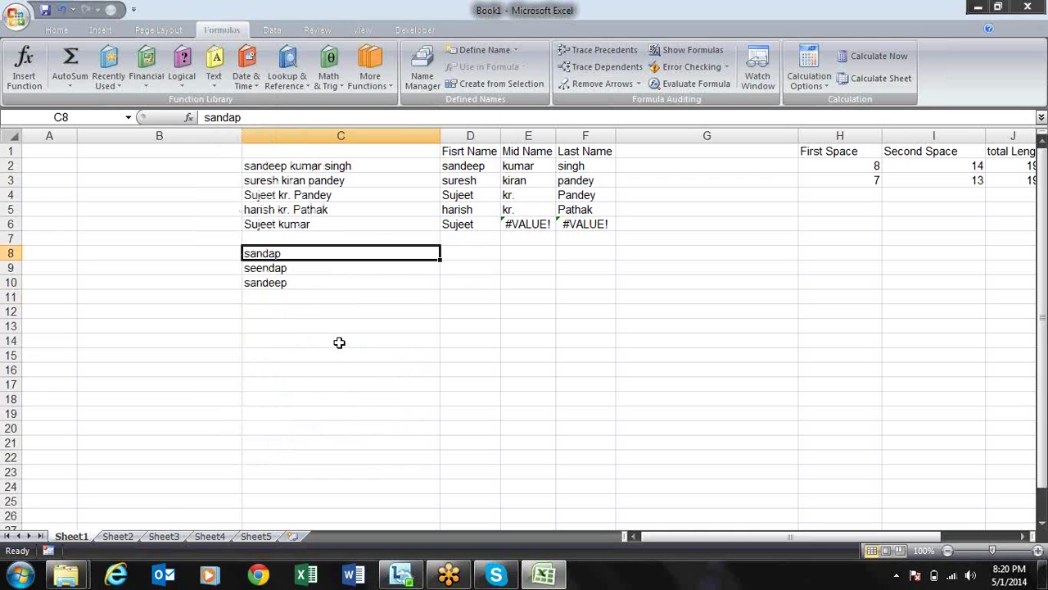
- Enter =FIND("a",C8) in D8, which returns 2
{"action": "key", "text": "Right"}
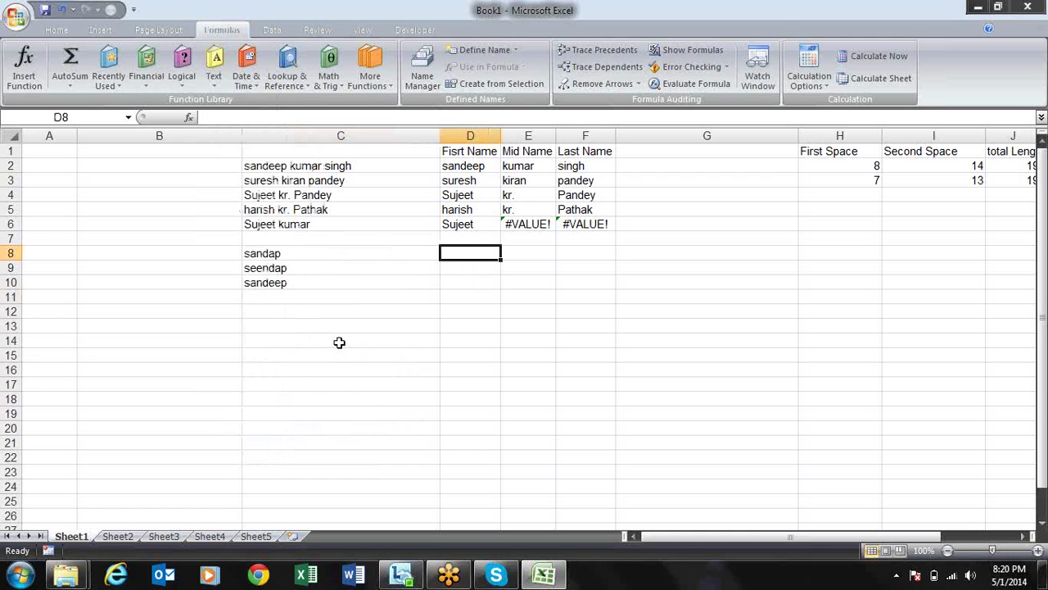
{"action": "type", "text": "=fin"}
{"action": "key", "text": "Tab"}
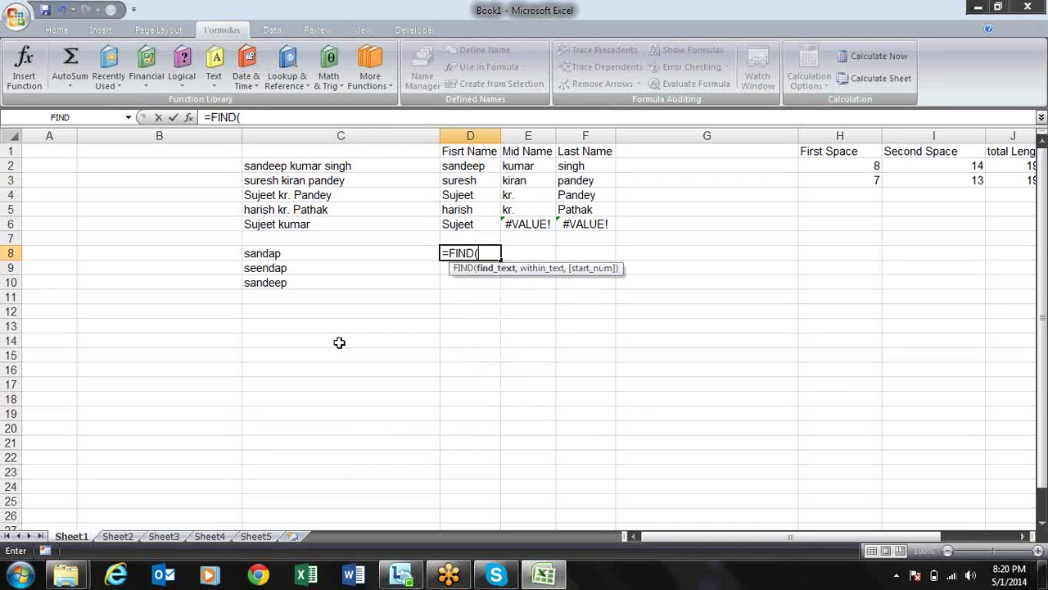
{"action": "type", "text": "\"a\","}
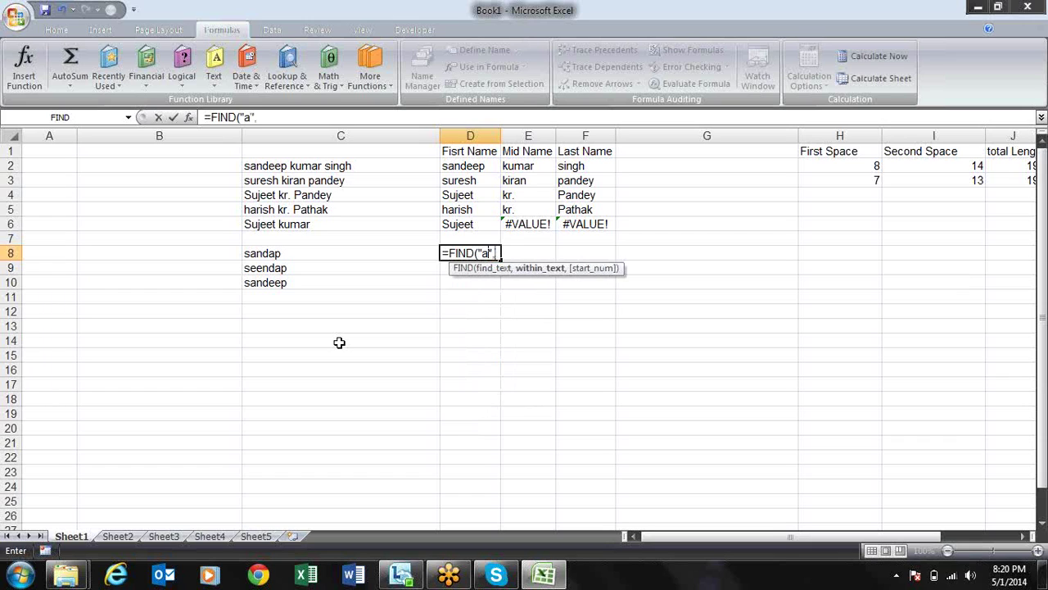
{"action": "key", "text": "Left"}
{"action": "type", "text": ")"}
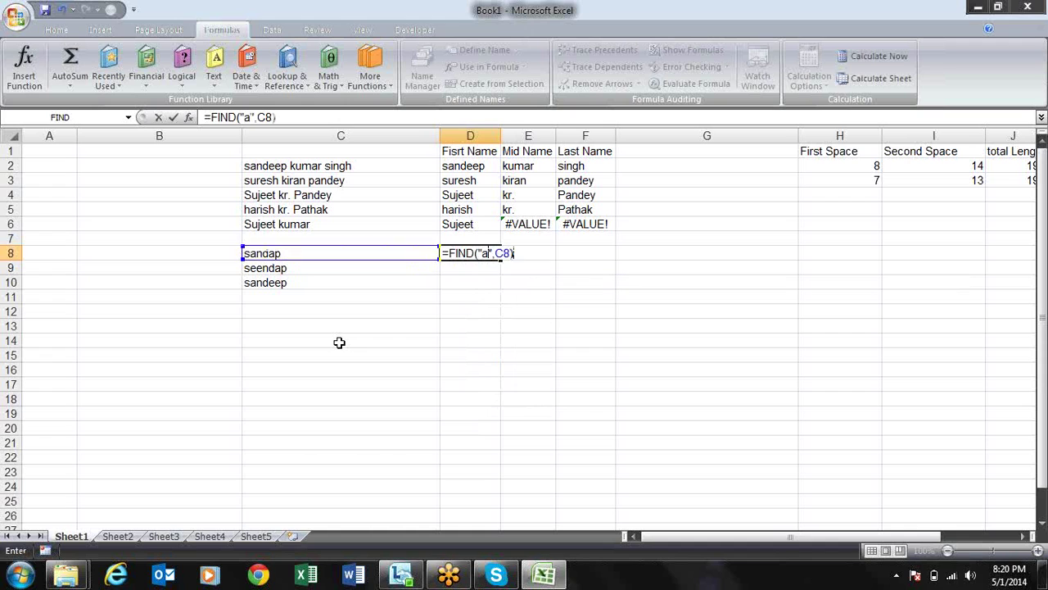
{"action": "key", "text": "Return"}
- Change D8's FIND search text to capital "A", producing #VALUE! since FIND is case-sensitive
{"action": "key", "text": "Up"}
{"action": "key", "text": "Right"}
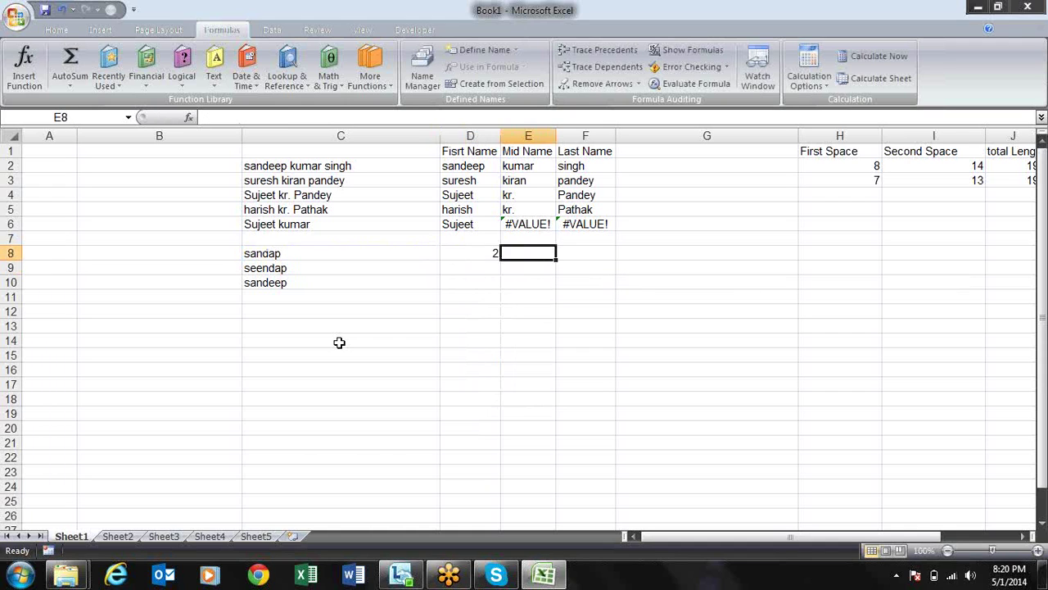
{"action": "key", "text": "Left"}
{"action": "key", "text": "F2"}
{"action": "key", "text": "Left"}
{"action": "key", "text": "Left"}
{"action": "key", "text": "Left"}
{"action": "key", "text": "Left"}
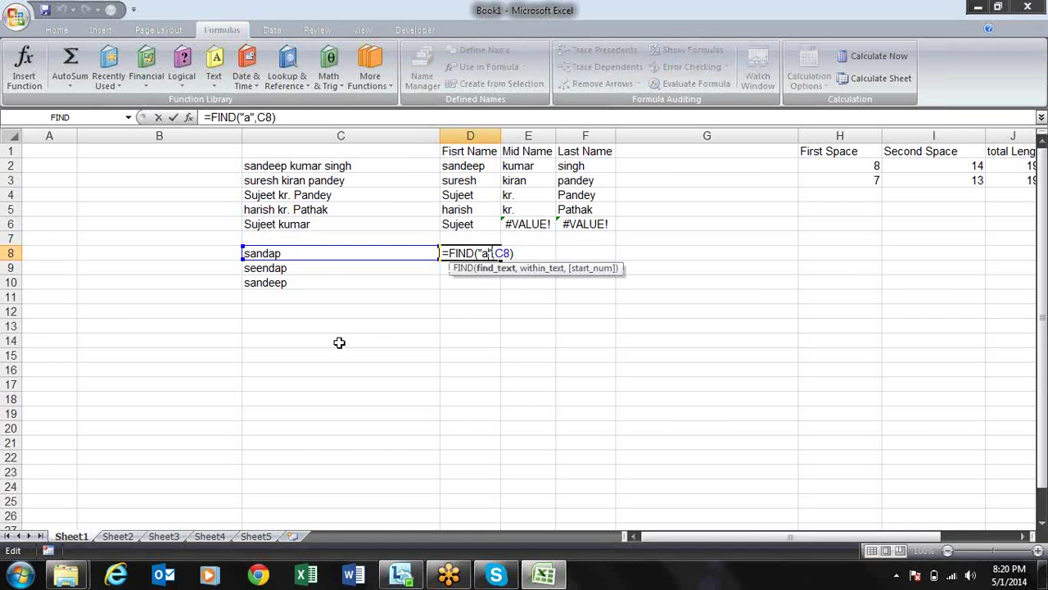
{"action": "key", "text": "BackSpace"}
{"action": "type", "text": "A"}
{"action": "key", "text": "Return"}
{"action": "key", "text": "Up"}
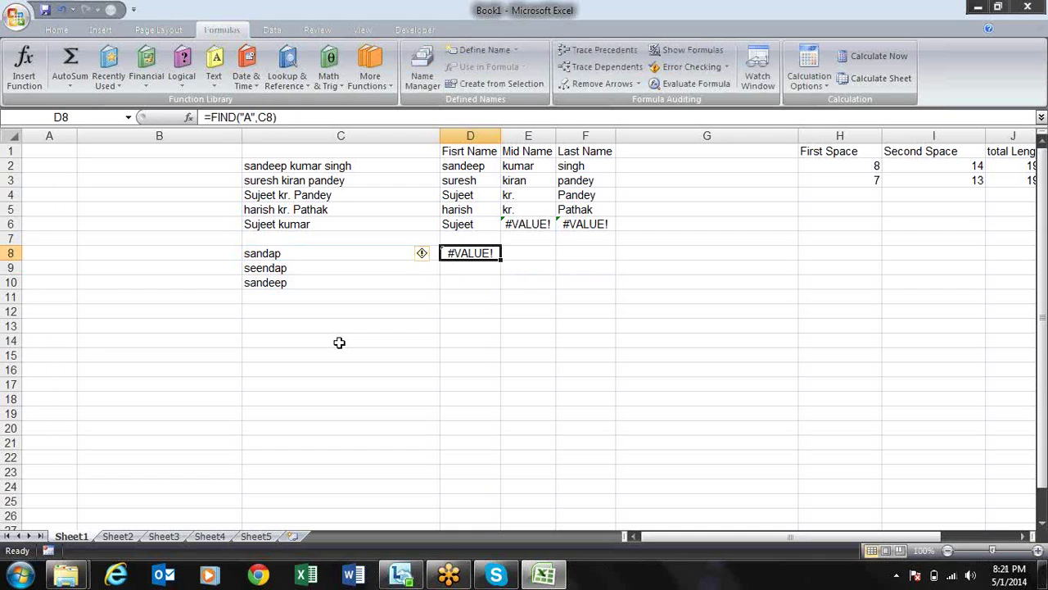
{"action": "key", "text": "Right"}
- Enter =SEARCH("A",C8) in E8, which returns 2 regardless of case
{"action": "type", "text": "=s"}
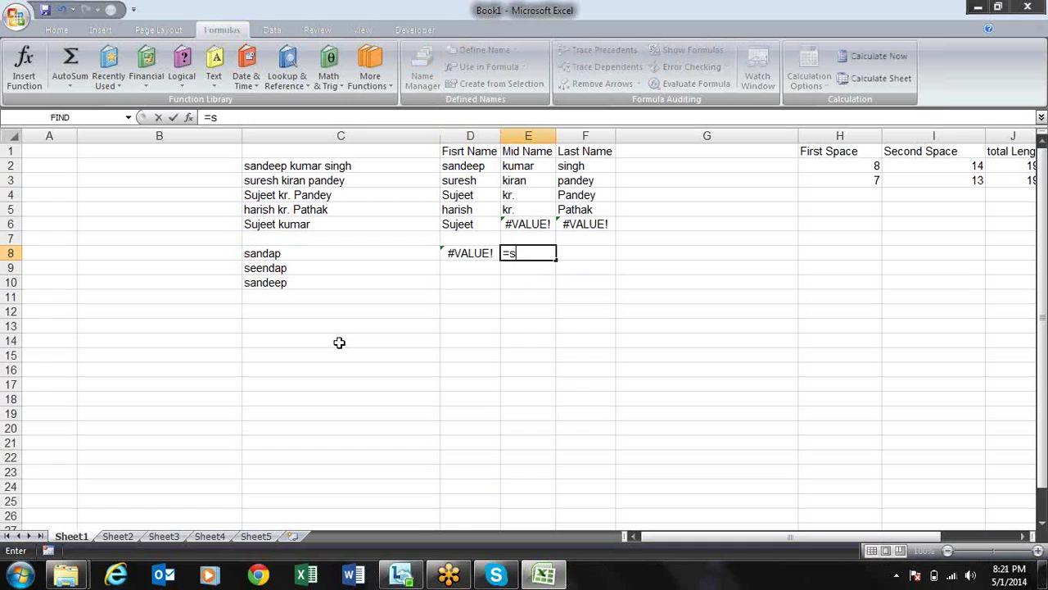
{"action": "type", "text": "ea"}
{"action": "key", "text": "Tab"}
{"action": "type", "text": "\"a"}
{"action": "key", "text": "BackSpace"}
{"action": "type", "text": "A\","}
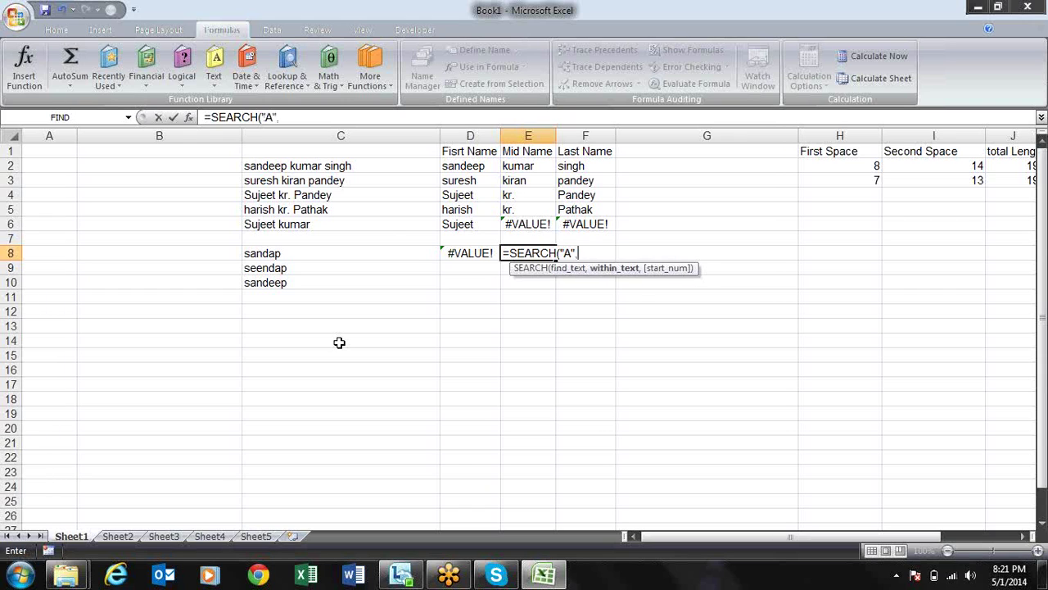
{"action": "left_click", "coordinate": [303, 257]}
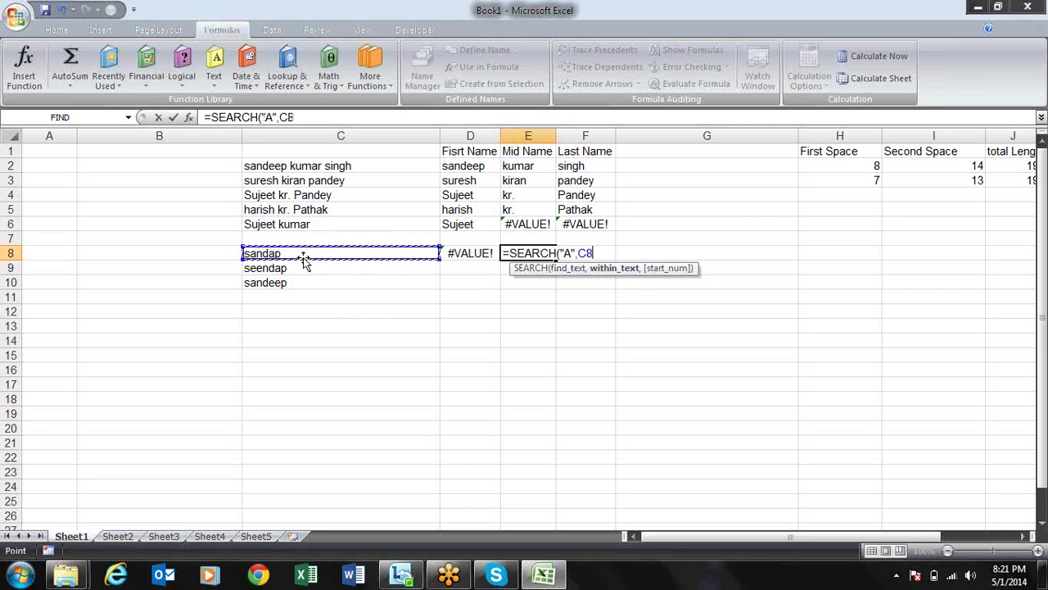
{"action": "type", "text": ","}
{"action": "key", "text": "BackSpace"}
{"action": "key", "text": "Return"}
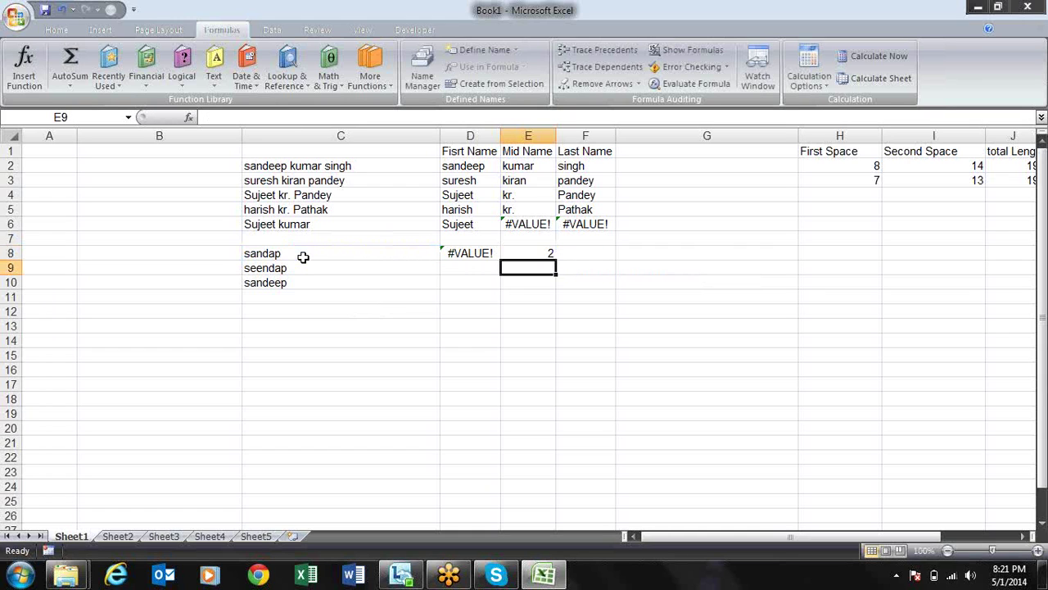
{"action": "key", "text": "Up"}
- Inspect E8's SEARCH formula in edit mode, committing it unchanged
{"action": "key", "text": "F2"}
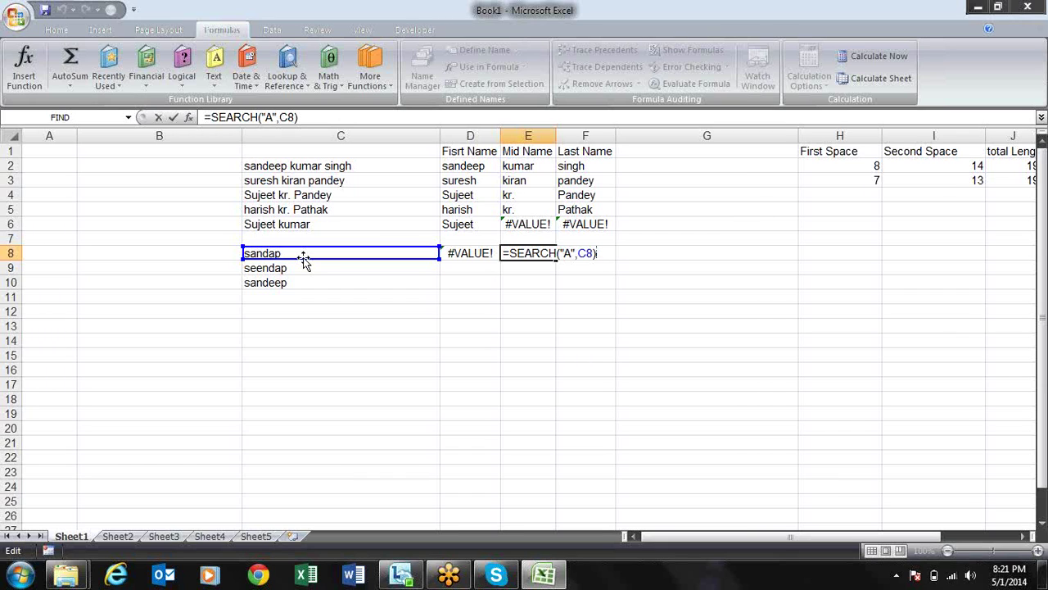
{"action": "key", "text": "Return"}
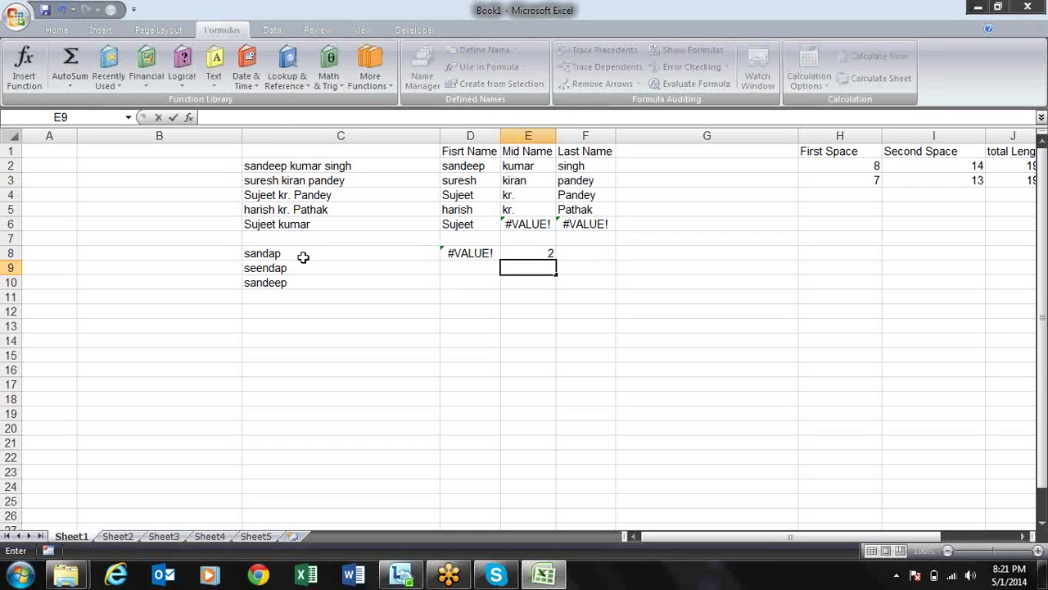
{"action": "key", "text": "Up"}
{"action": "key", "text": "F2"}
{"action": "key", "text": "Left"}
{"action": "key", "text": "Left"}
{"action": "key", "text": "Left"}
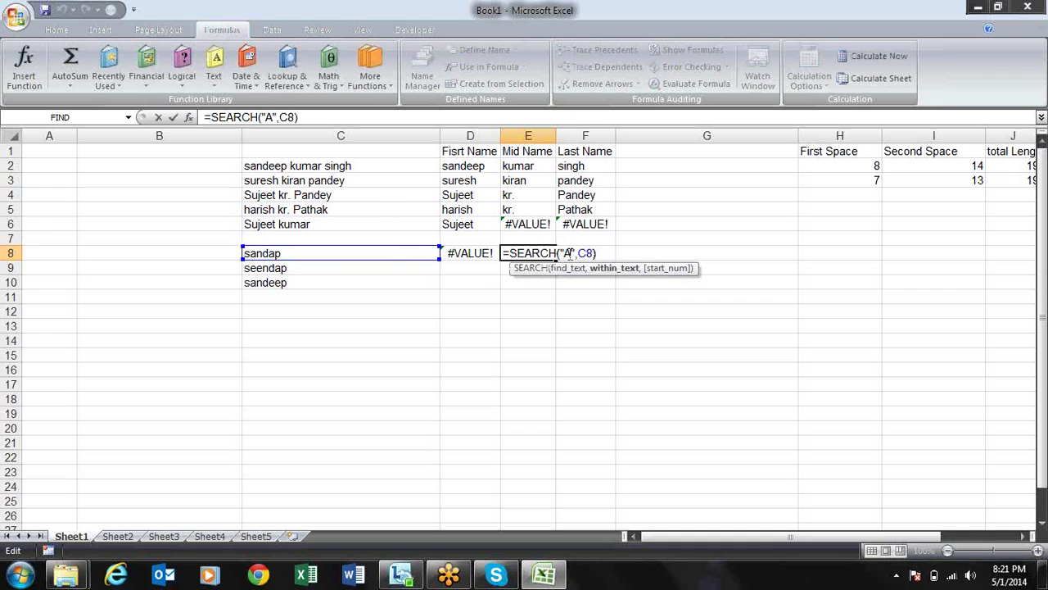
{"action": "key", "text": "Left"}
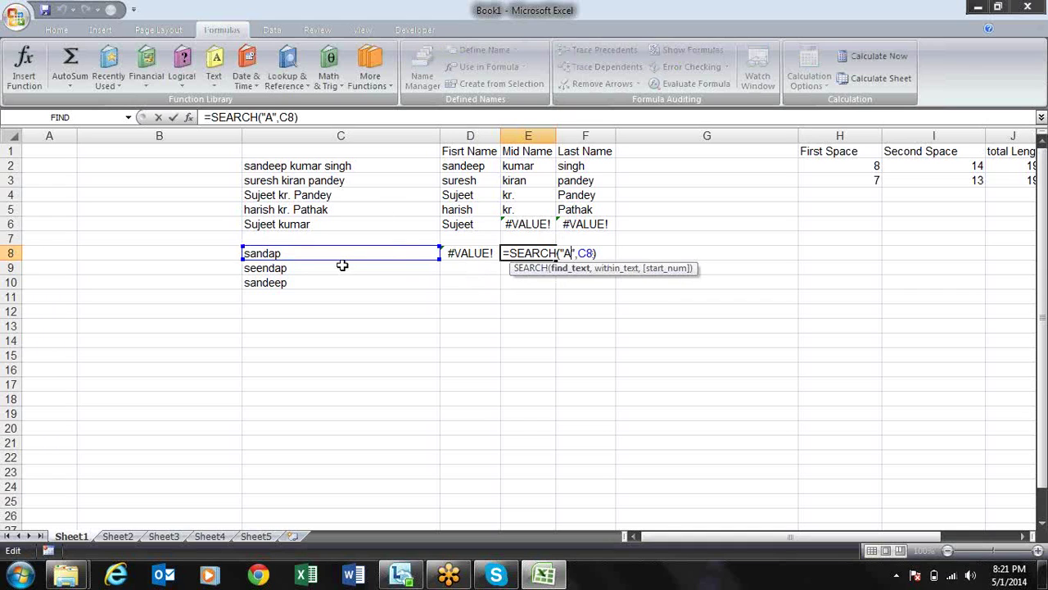
{"action": "key", "text": "Return"}
{"action": "key", "text": "Up"}
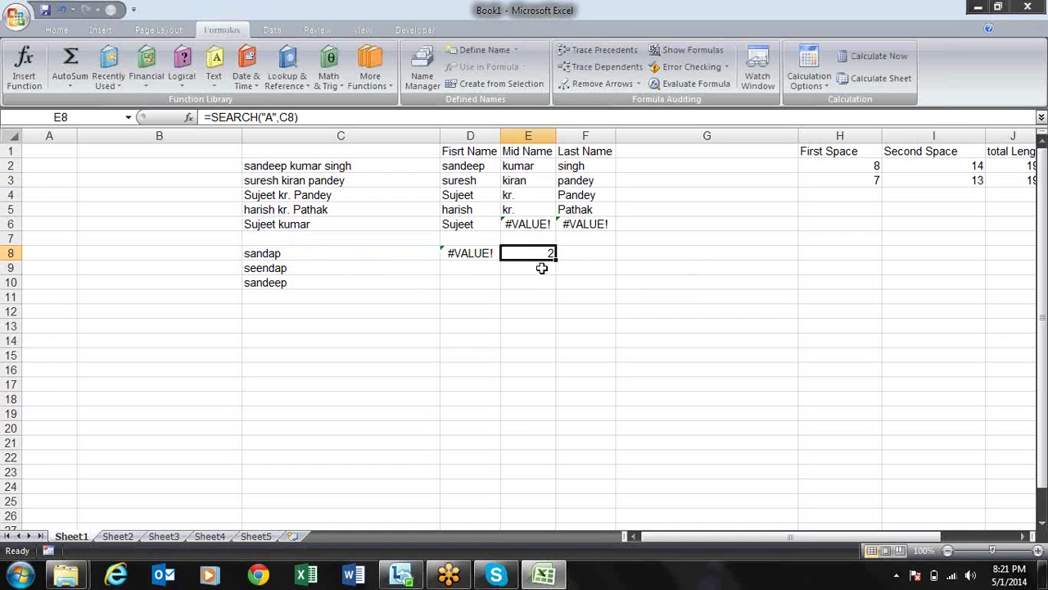
{"action": "double_click", "coordinate": [542, 268]}
{"action": "key", "text": "Return"}
{"action": "key", "text": "Return"}
- Inspect D8's FIND formula, then select E8 to compare its SEARCH formula
{"action": "key", "text": "Up"}
{"action": "key", "text": "Up"}
{"action": "key", "text": "Left"}
{"action": "key", "text": "F2"}
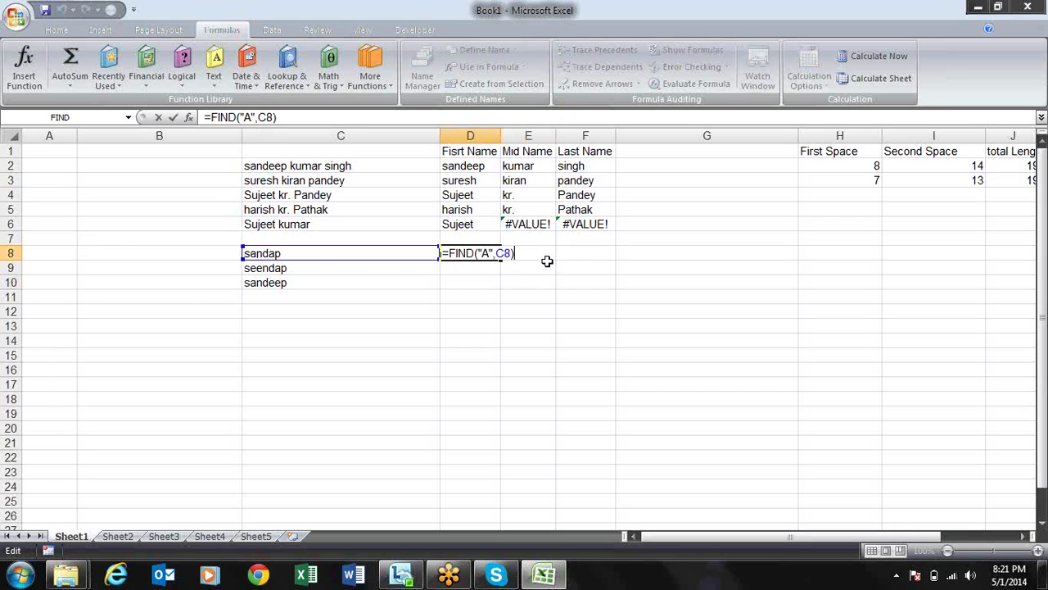
{"action": "key", "text": "Return"}
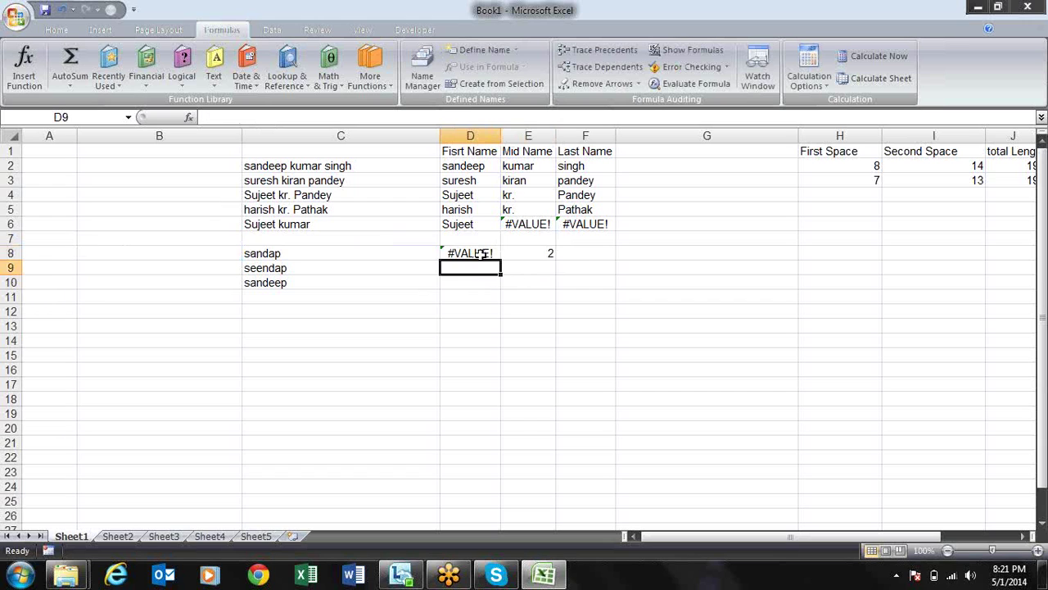
{"action": "left_click_drag", "start_coordinate": [523, 263], "coordinate": [522, 258]}
{"action": "left_click", "coordinate": [524, 256]}
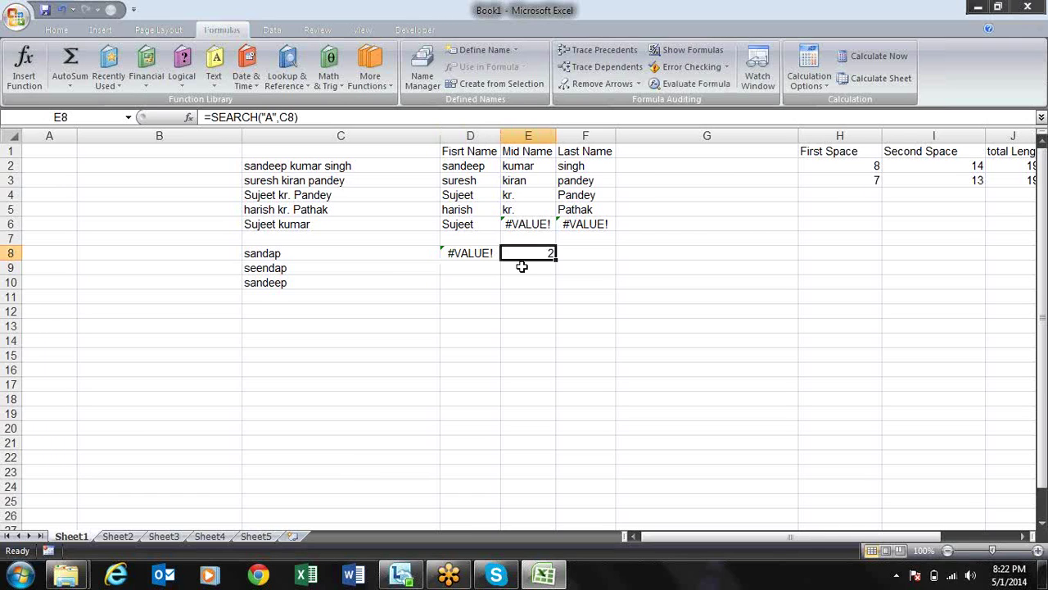
- Change D8's FIND search text back to lowercase "a" so it returns 2
{"action": "key", "text": "Left"}
{"action": "key", "text": "Left"}
{"action": "key", "text": "Right"}
{"action": "key", "text": "F2"}
{"action": "key", "text": "Left"}
{"action": "key", "text": "Left"}
{"action": "key", "text": "Left"}
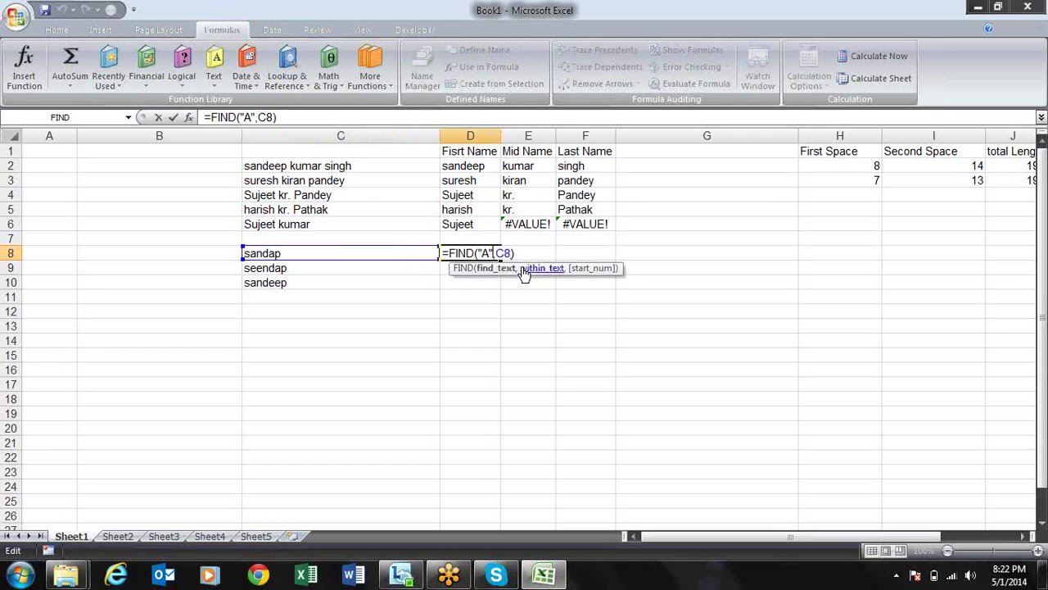
{"action": "key", "text": "BackSpace"}
{"action": "type", "text": "a"}
{"action": "key", "text": "Return"}
{"action": "key", "text": "Up"}
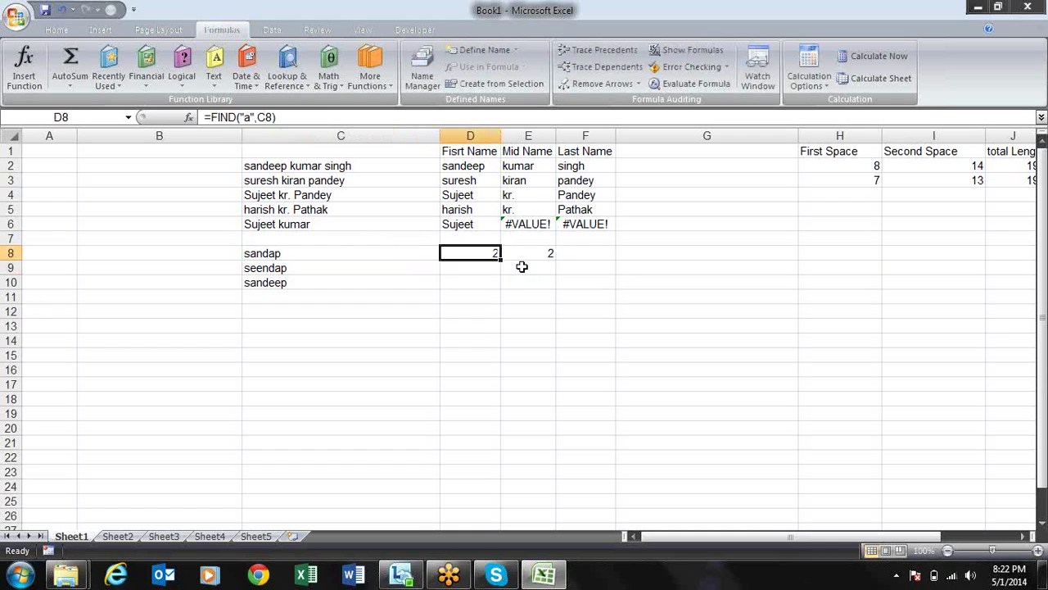
- Recheck E8's SEARCH formula and step through the example cells down to E10
{"action": "key", "text": "Right"}
{"action": "key", "text": "F2"}
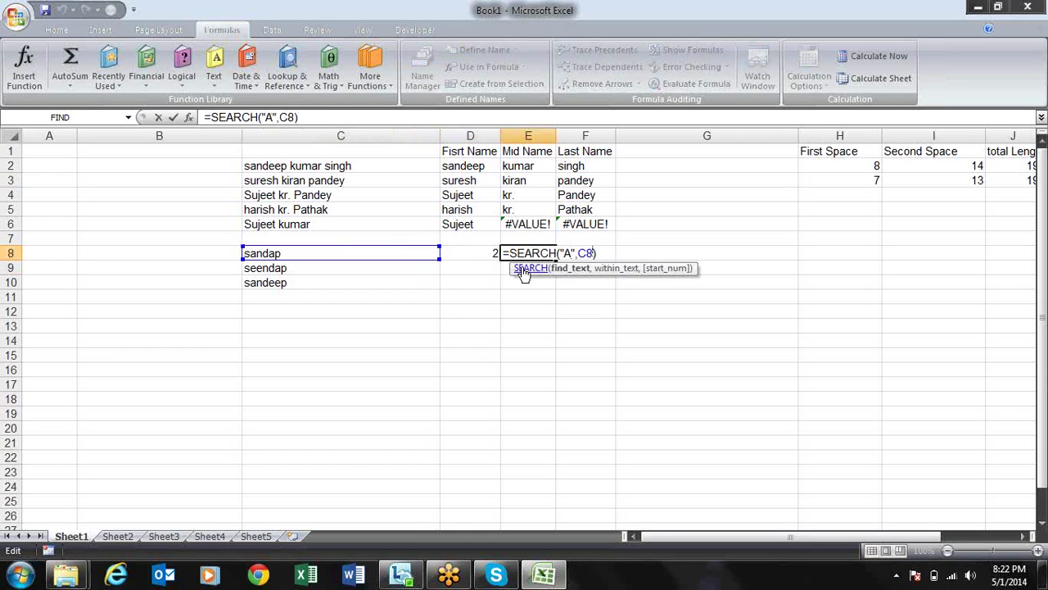
{"action": "key", "text": "Return"}
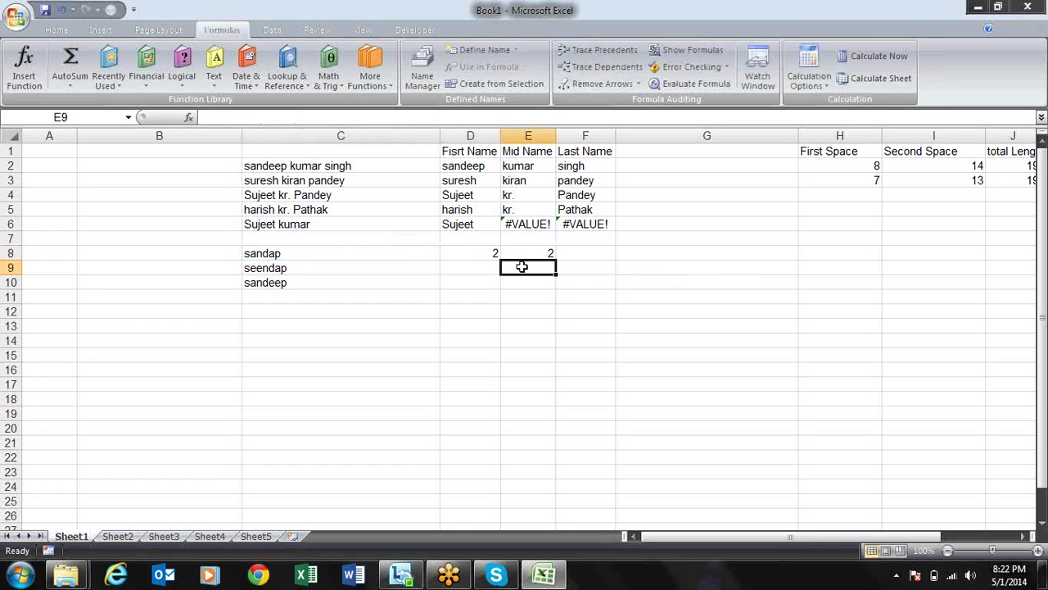
{"action": "key", "text": "Up"}
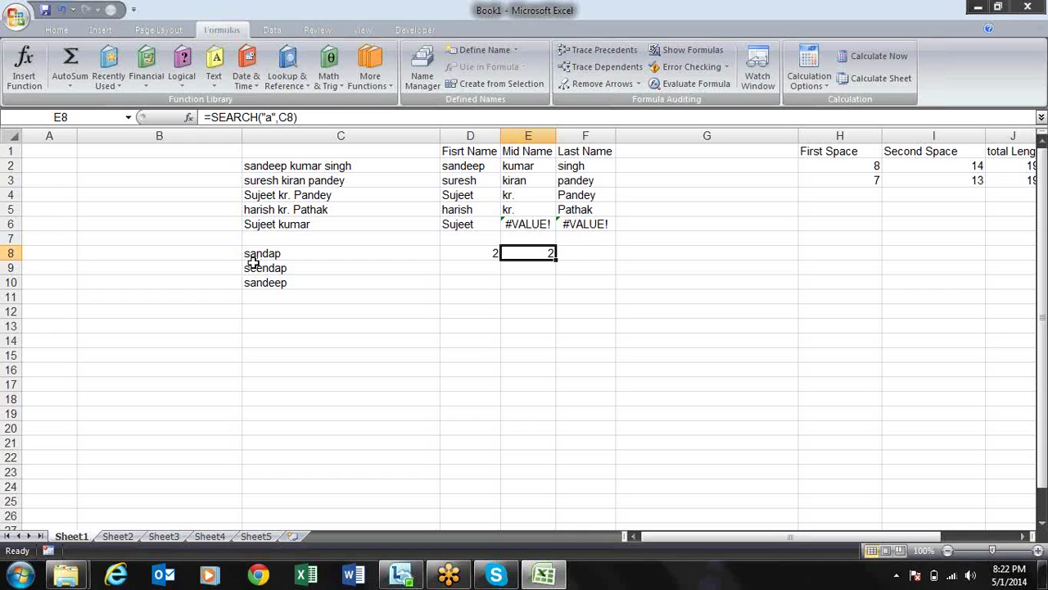
{"action": "key", "text": "Down"}
{"action": "key", "text": "Down"}
{"action": "key", "text": "Up"}
{"action": "key", "text": "Up"}
{"action": "key", "text": "Left"}
{"action": "key", "text": "Left"}
{"action": "key", "text": "Right"}
{"action": "key", "text": "Right"}
{"action": "key", "text": "Down"}
{"action": "key", "text": "Down"}
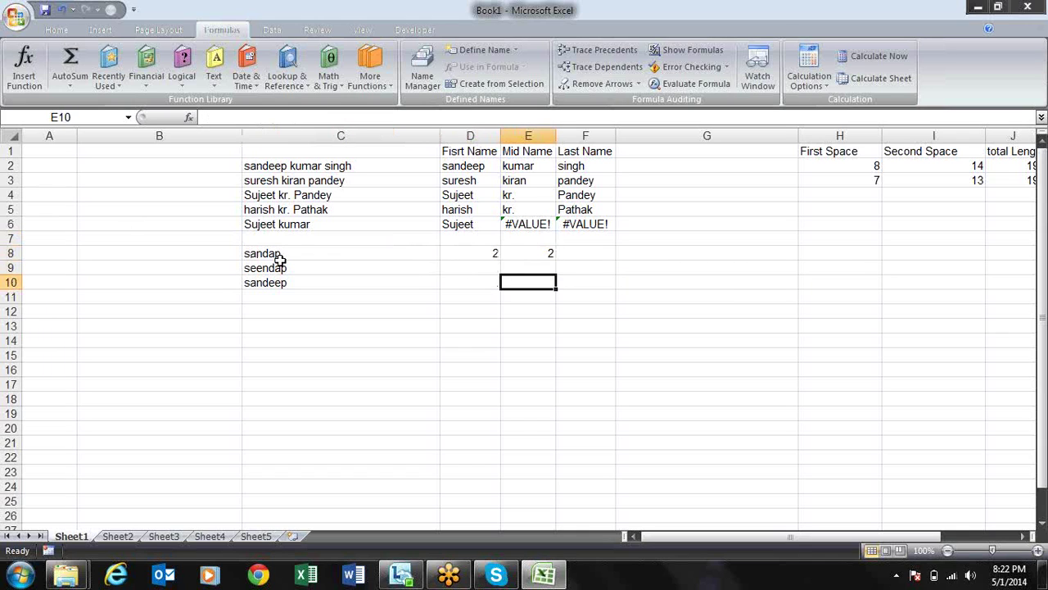
- Browse the Formulas > Text function list
{"action": "left_click", "coordinate": [213, 61]}
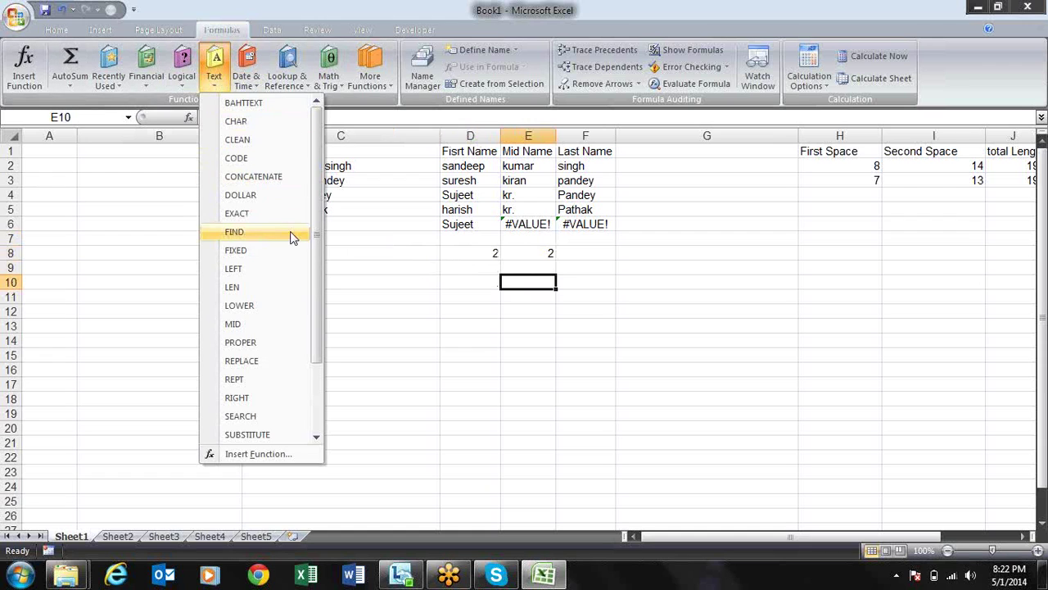
{"action": "left_click_drag", "start_coordinate": [318, 256], "coordinate": [317, 344]}
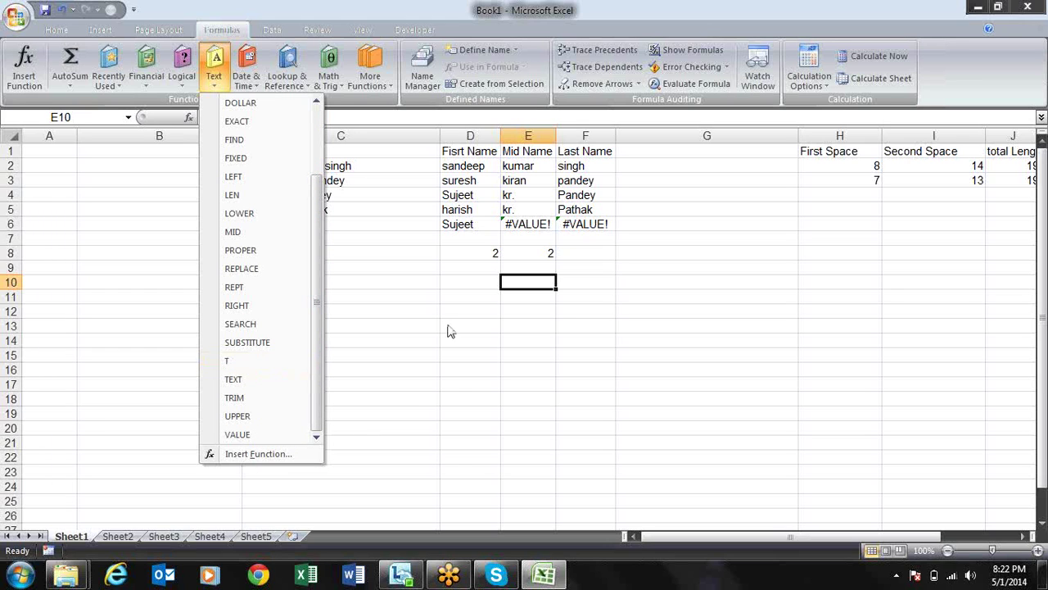
{"action": "left_click", "coordinate": [555, 312]}
- Type sample entries down from D10, mixing text like sdfs and dsf with numbers 234, 34 and 344
{"action": "key", "text": "Left"}
{"action": "type", "text": "sdfs"}
{"action": "key", "text": "Return"}
{"action": "type", "text": "sdfs dsf"}
{"action": "key", "text": "Return"}
{"action": "type", "text": "234"}
{"action": "key", "text": "Return"}
{"action": "type", "text": "34"}
{"action": "key", "text": "Return"}
{"action": "type", "text": "34 43"}
{"action": "key", "text": "Return"}
{"action": "type", "text": "sdfs sdfs 34 344"}
{"action": "key", "text": "Return"}
{"action": "key", "text": "Up"}
{"action": "key", "text": "Up"}
{"action": "key", "text": "Up"}
{"action": "key", "text": "Up"}
{"action": "key", "text": "Up"}
{"action": "key", "text": "Right"}
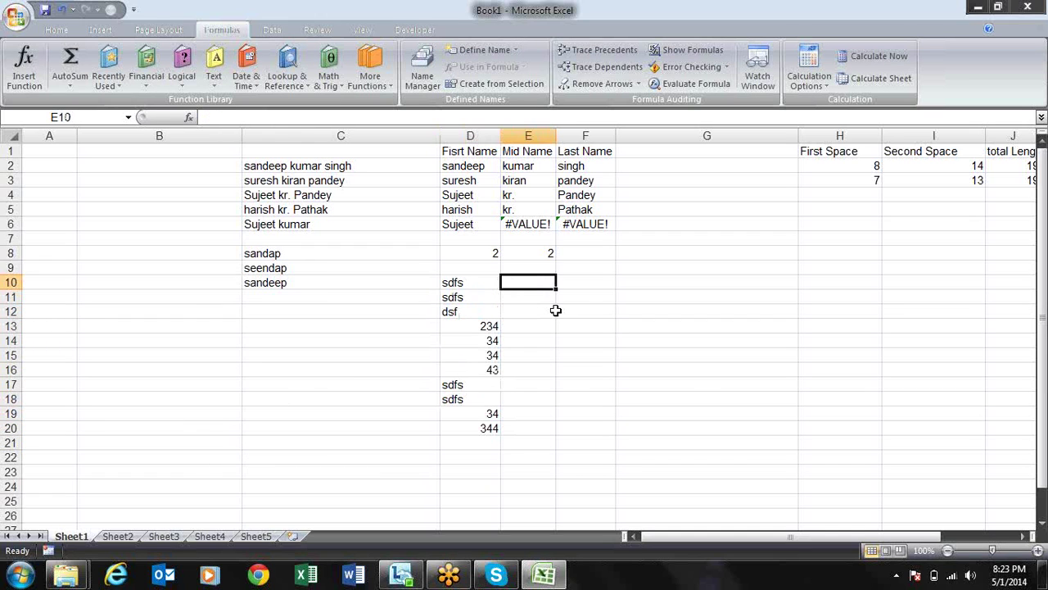
{"action": "type", "text": "=t"}
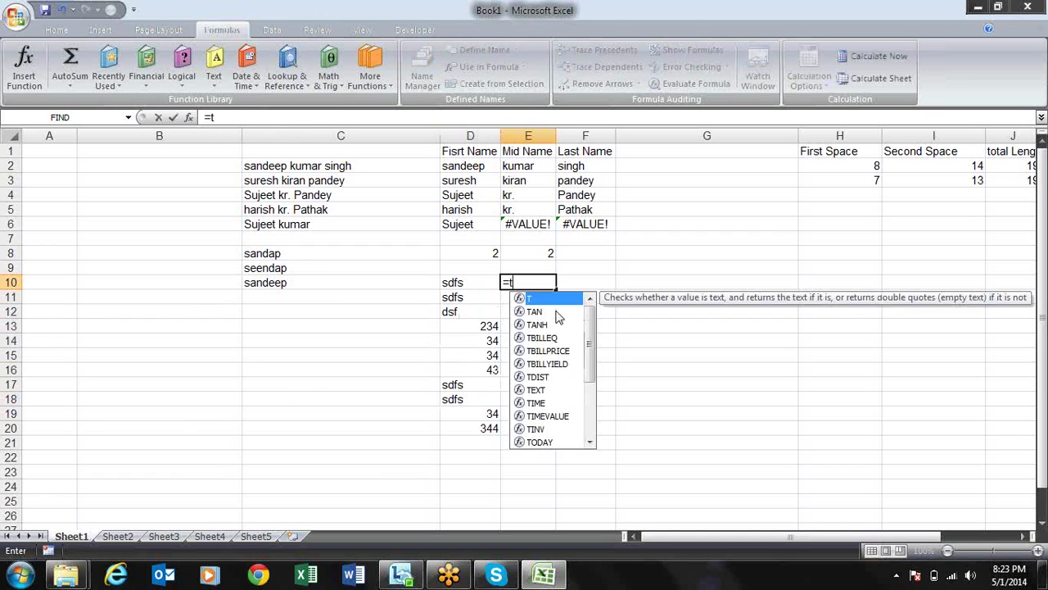
{"action": "key", "text": "Tab"}
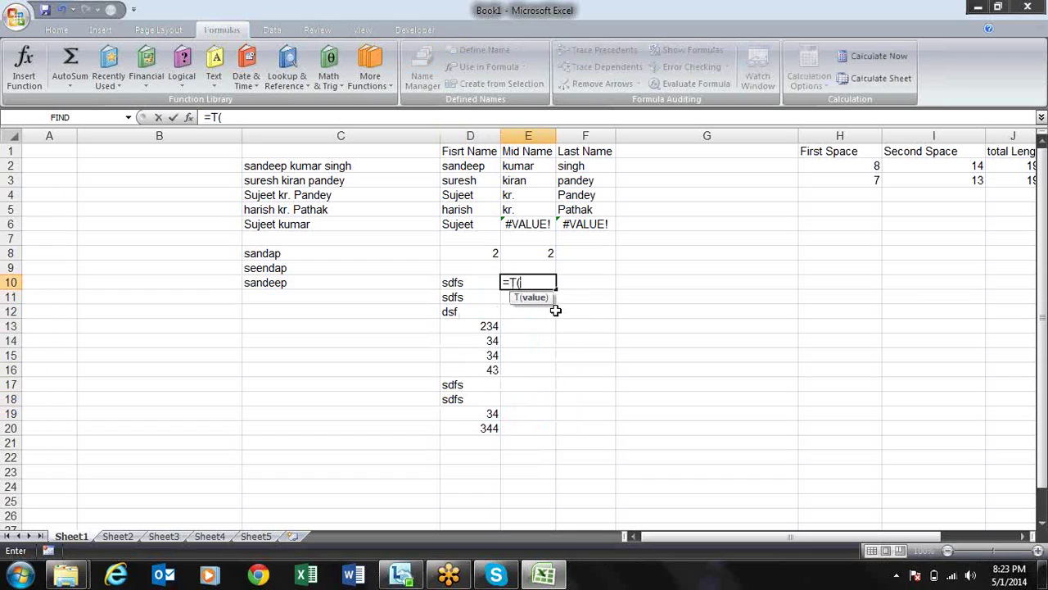
{"action": "key", "text": "Left"}
{"action": "type", "text": ")"}
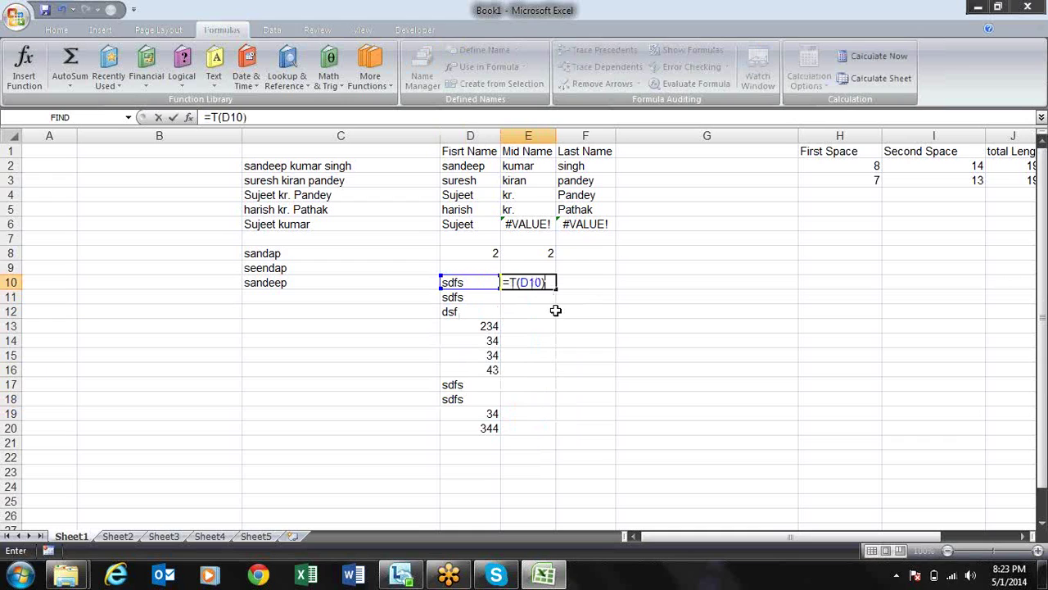
{"action": "key", "text": "Return"}
{"action": "key", "text": "Up"}
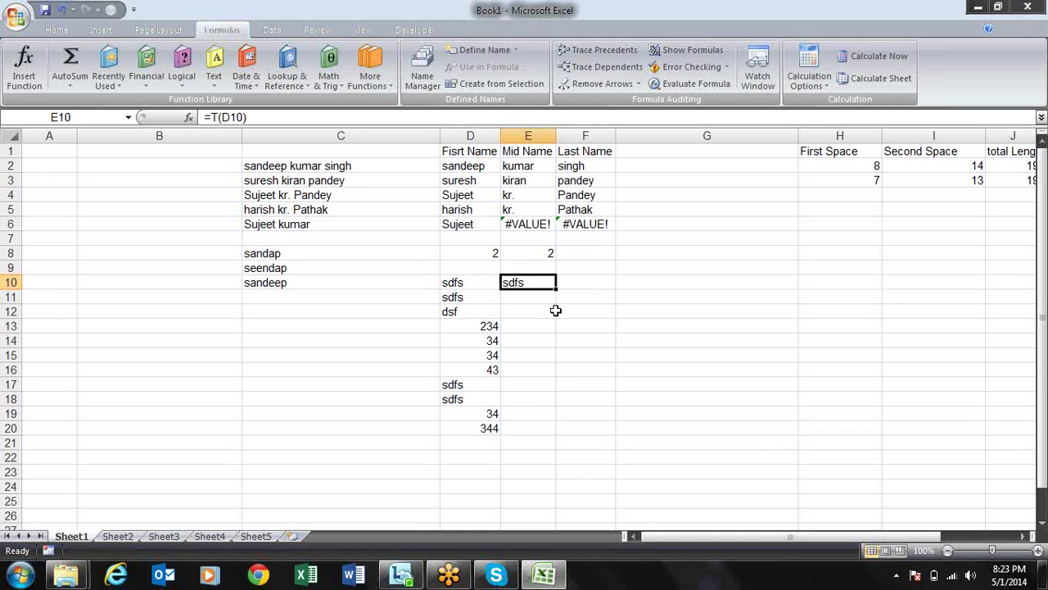
{"action": "left_click_drag", "start_coordinate": [557, 289], "coordinate": [556, 433]}
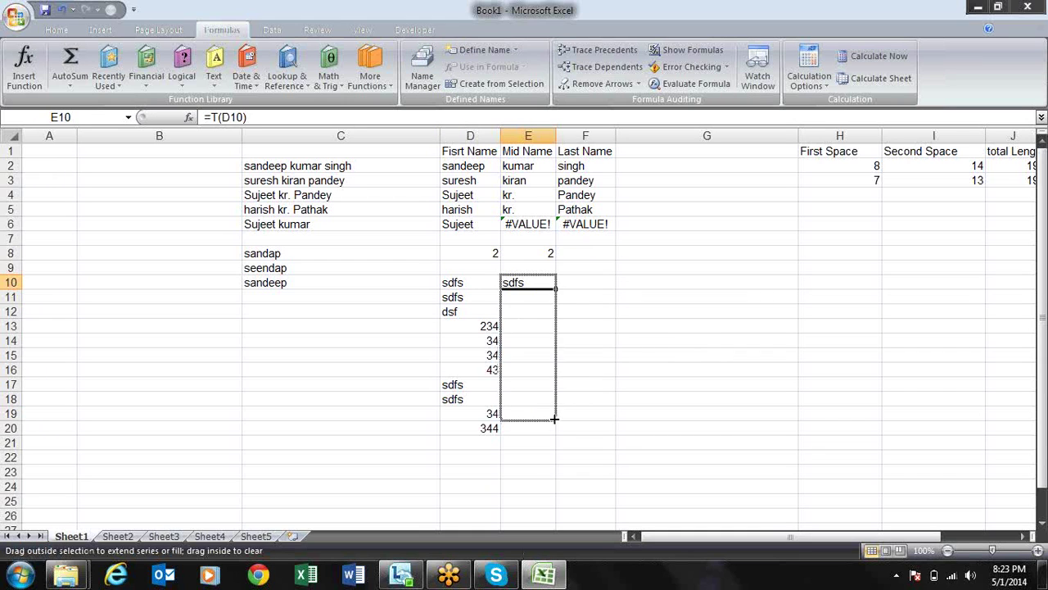
{"action": "left_click", "coordinate": [598, 343]}
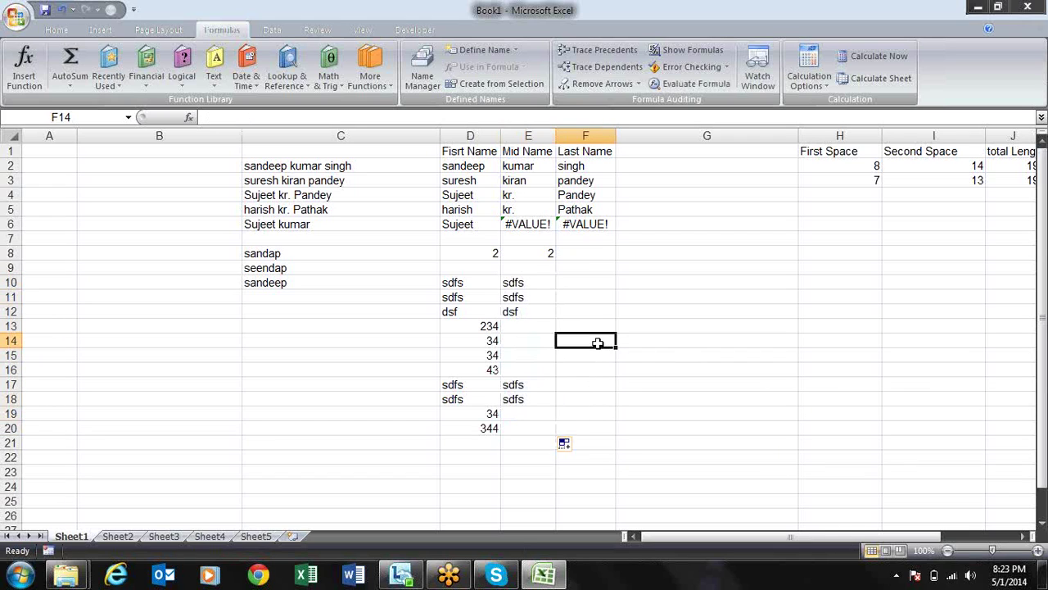
{"action": "left_click", "coordinate": [538, 336]}
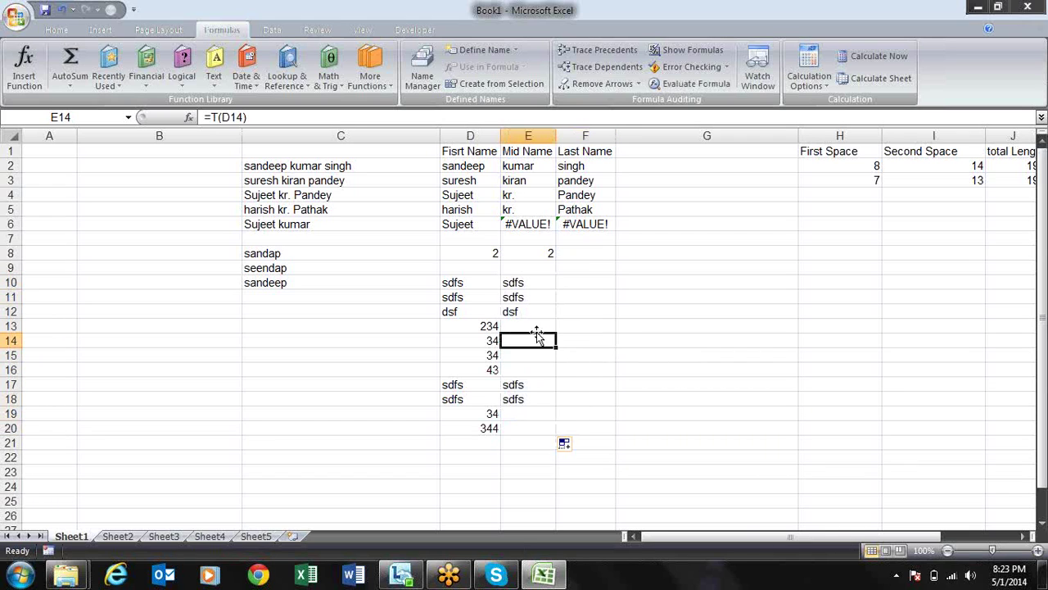
{"action": "left_click", "coordinate": [536, 326]}
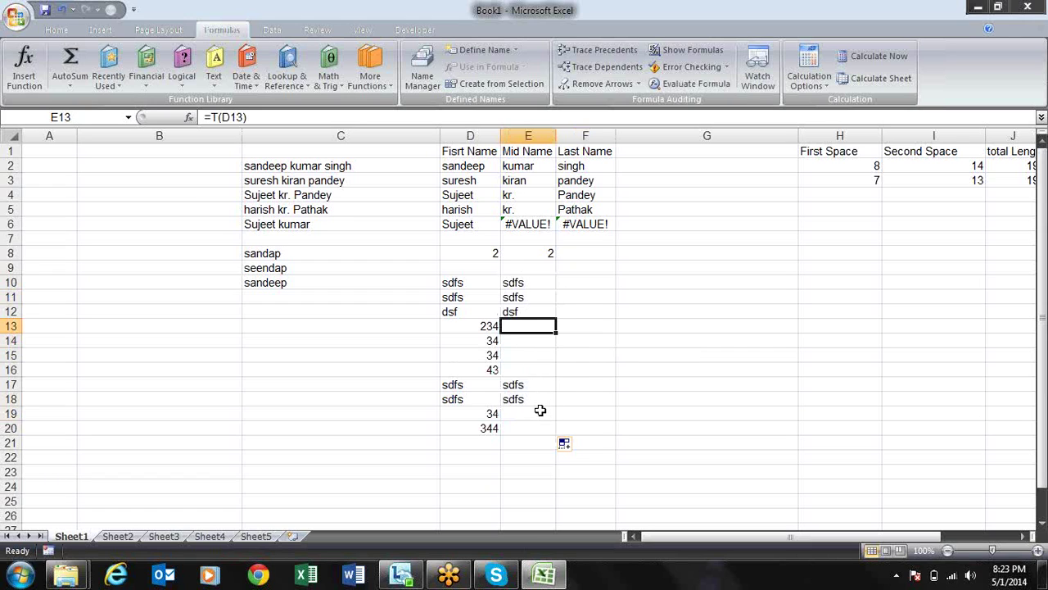
{"action": "left_click", "coordinate": [572, 285]}
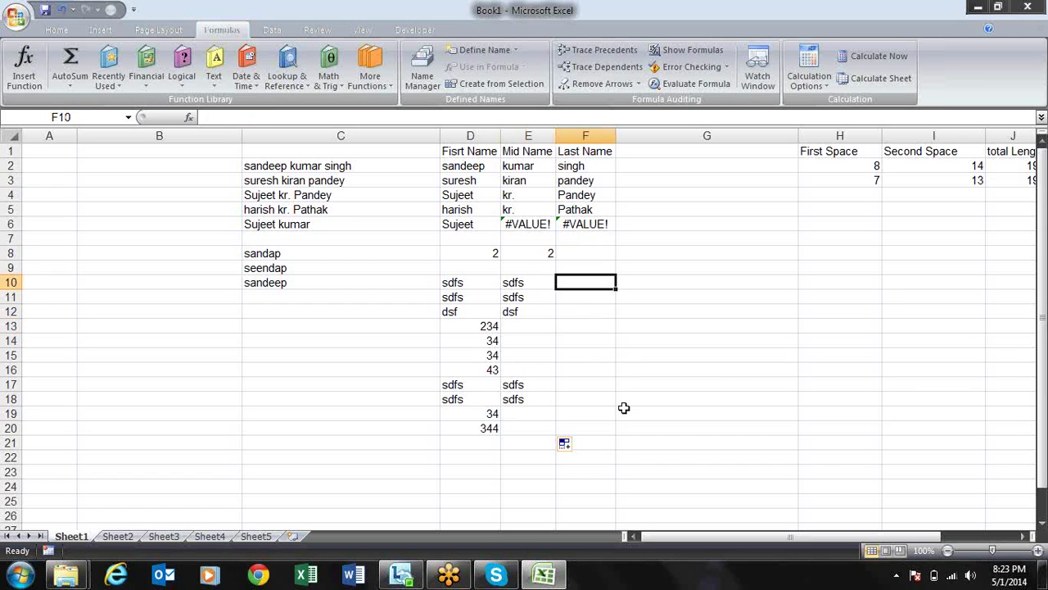
- Enter =N(D10) in F10 and fill it down to F20
{"action": "type", "text": "=n"}
{"action": "key", "text": "Tab"}
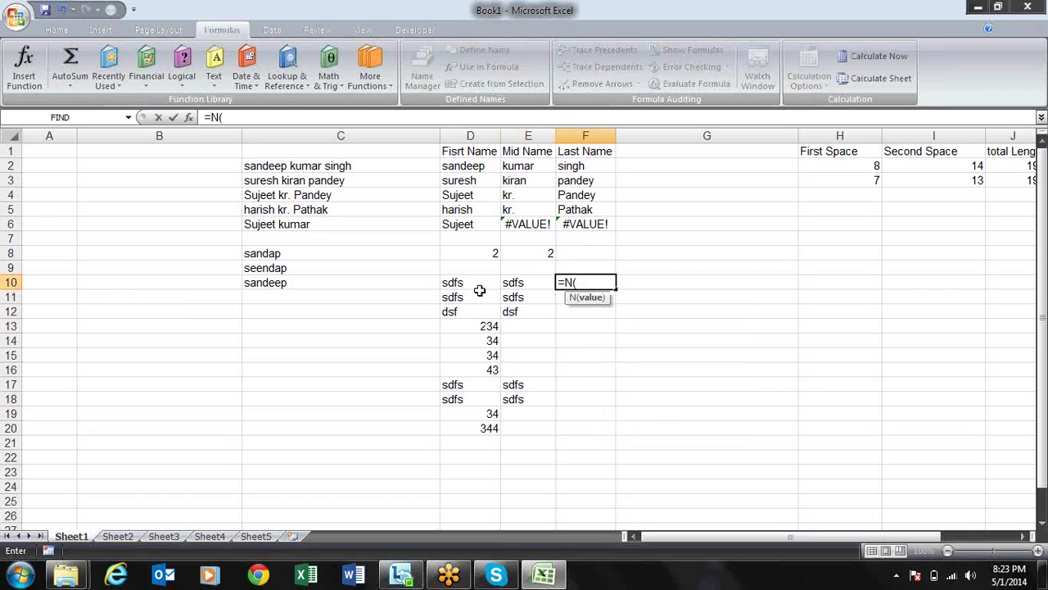
{"action": "left_click", "coordinate": [478, 283]}
{"action": "type", "text": ")"}
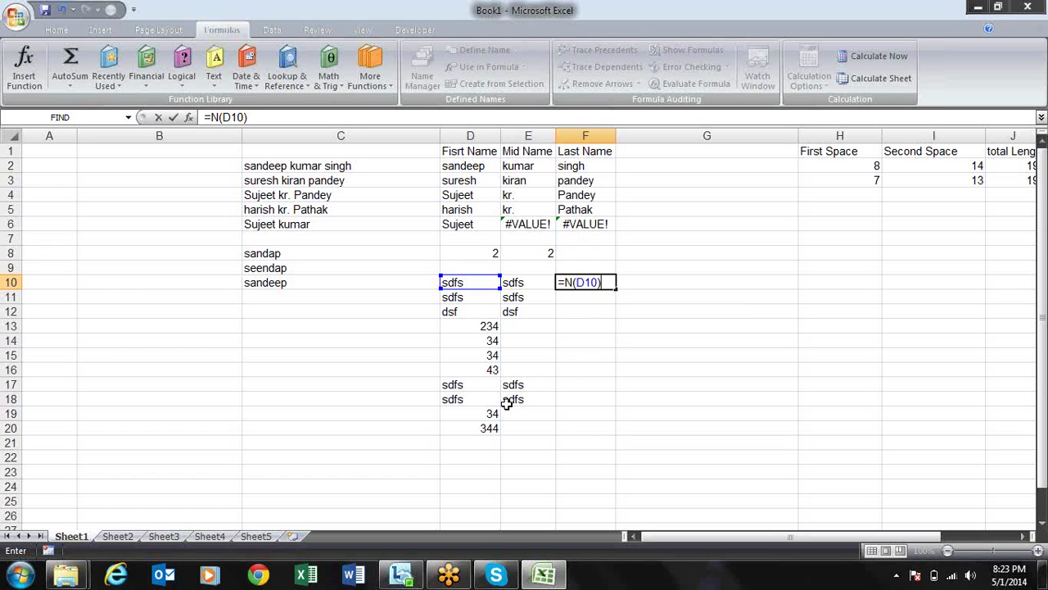
{"action": "key", "text": "Return"}
{"action": "key", "text": "Up"}
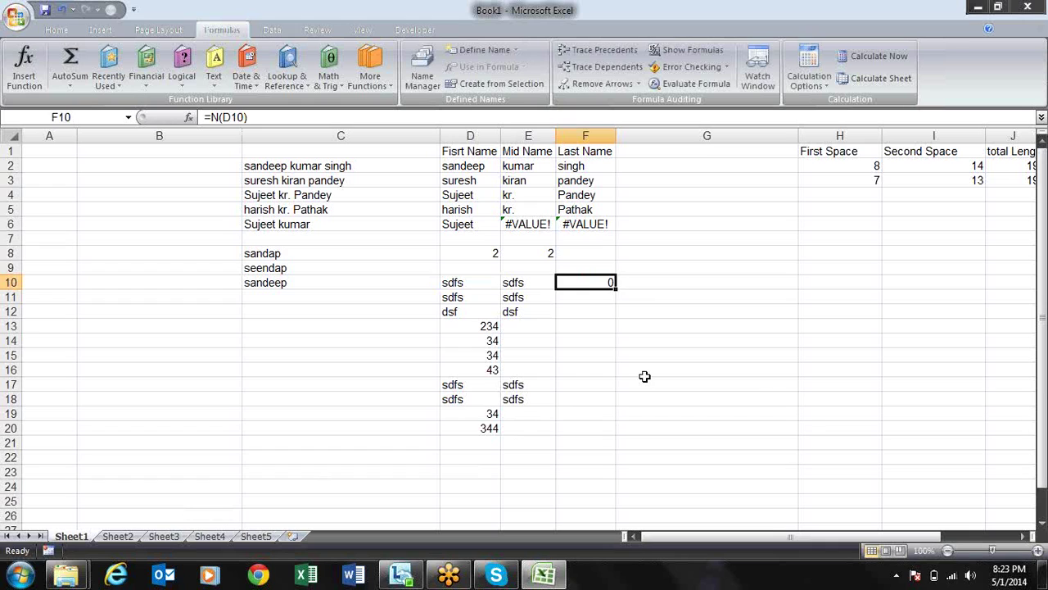
{"action": "left_click_drag", "start_coordinate": [615, 286], "coordinate": [592, 433]}
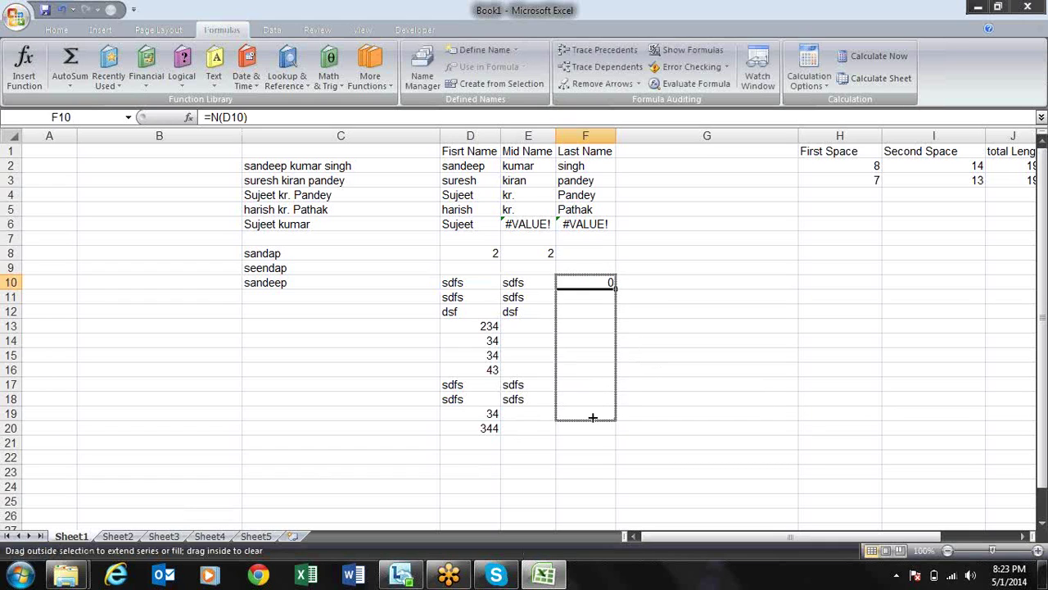
{"action": "left_click", "coordinate": [697, 357]}
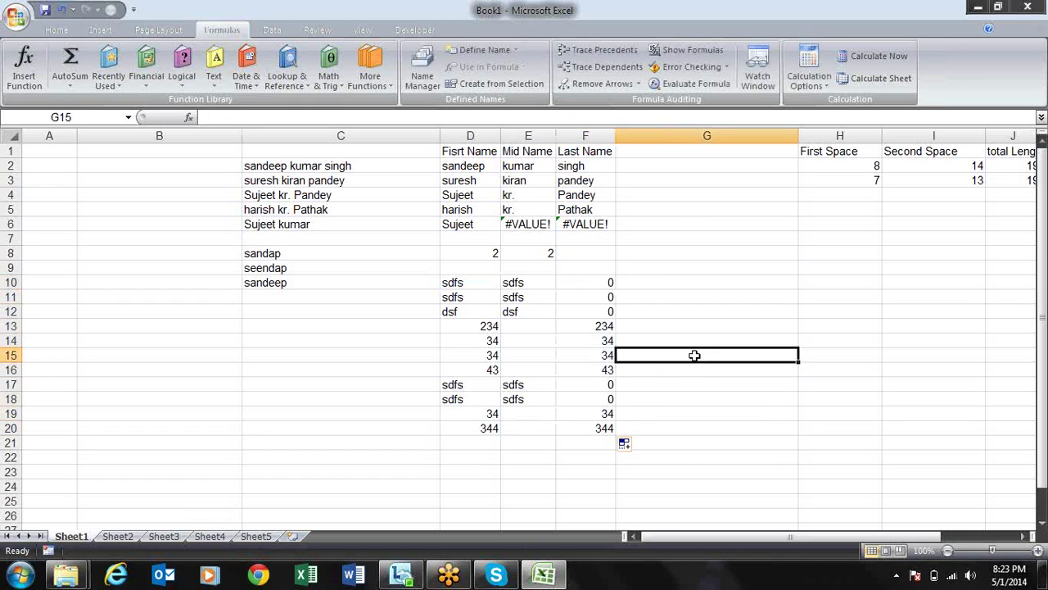
{"action": "key", "text": "Left"}
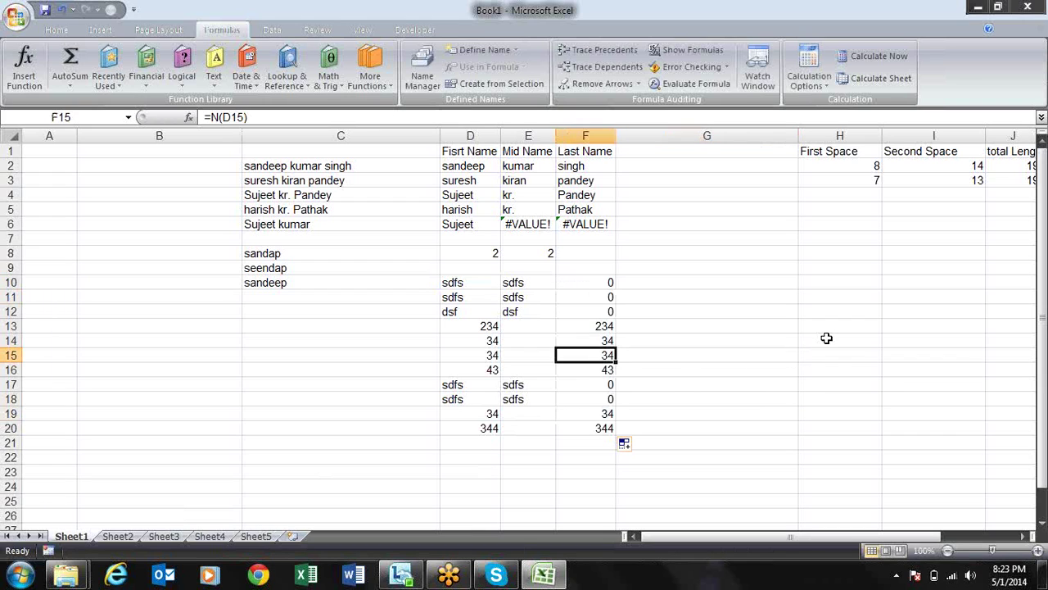
{"action": "key", "text": "Up"}
{"action": "key", "text": "Up"}
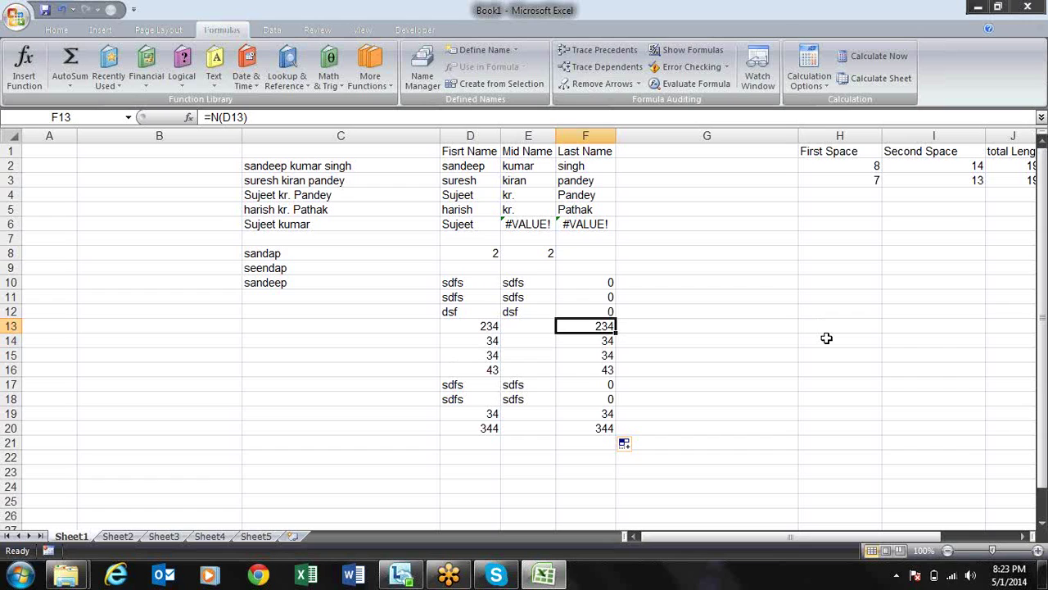
{"action": "key", "text": "Left"}
{"action": "key", "text": "Left"}
{"action": "key", "text": "Left"}
{"action": "key", "text": "Up"}
{"action": "key", "text": "Up"}
{"action": "key", "text": "Up"}
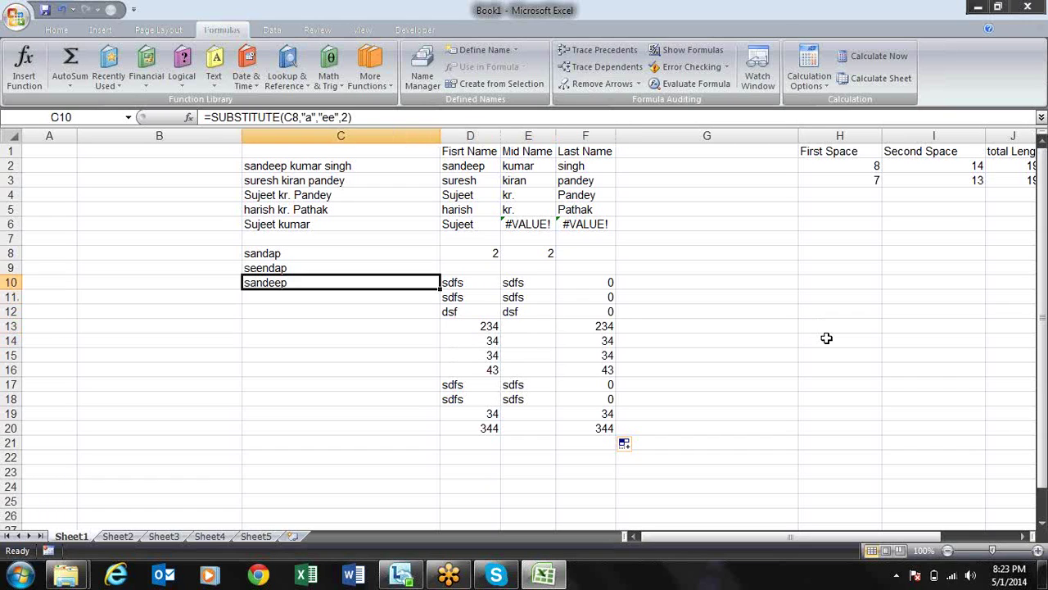
- Select D10:F20 and delete its contents
{"action": "key", "text": "Right"}
{"action": "key", "text": "ctrl+shift+Down"}
{"action": "key", "text": "ctrl+shift+Right"}
{"action": "key", "text": "Delete"}
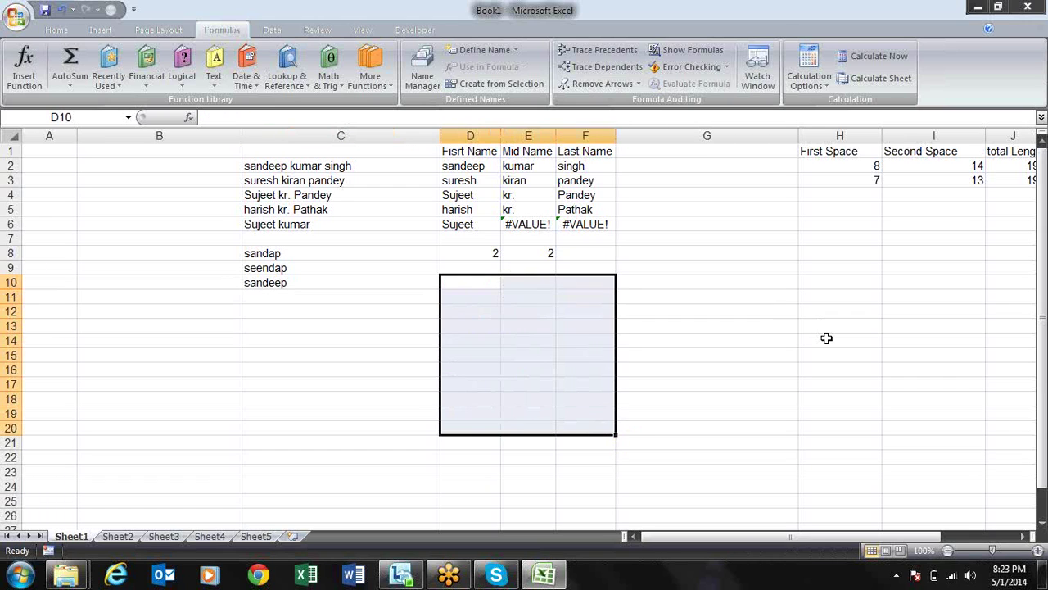
{"action": "key", "text": "Left"}
{"action": "key", "text": "Right"}
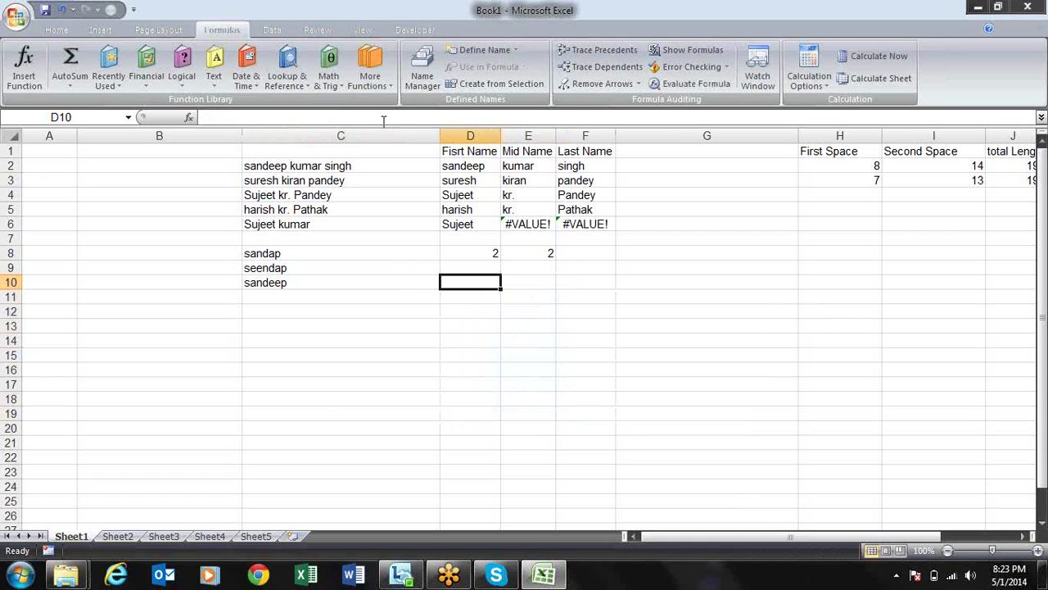
- Look up TEXT in the Text function list, start =TEXT( in D10, then cancel it
{"action": "left_click", "coordinate": [217, 64]}
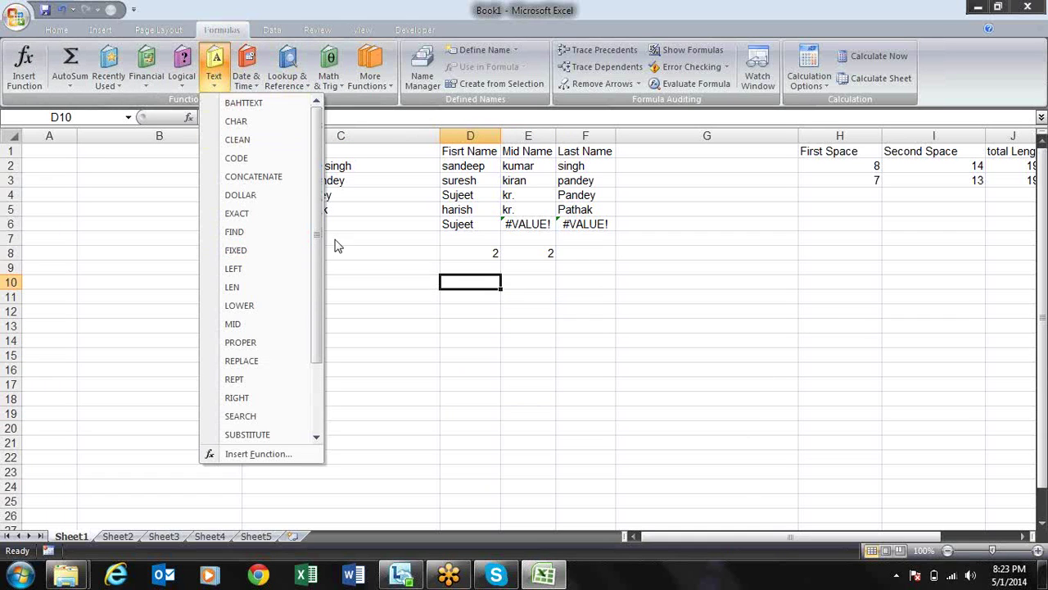
{"action": "scroll", "coordinate": [320, 250], "scroll_direction": "down", "scroll_amount": 4}
{"action": "scroll", "coordinate": [321, 270], "scroll_direction": "down", "scroll_amount": 1}
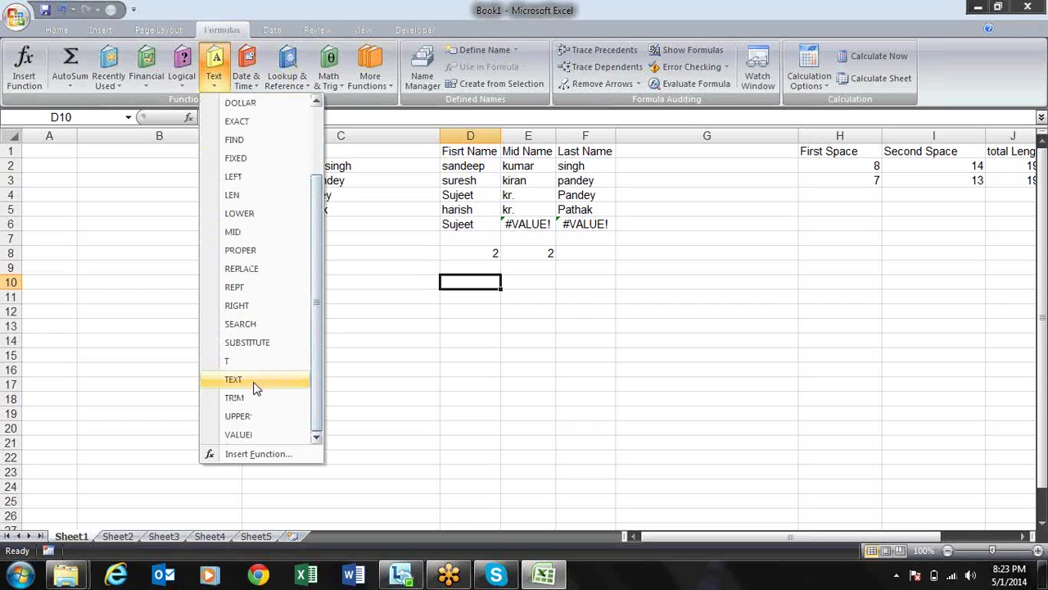
{"action": "mouse_move", "coordinate": [234, 379]}
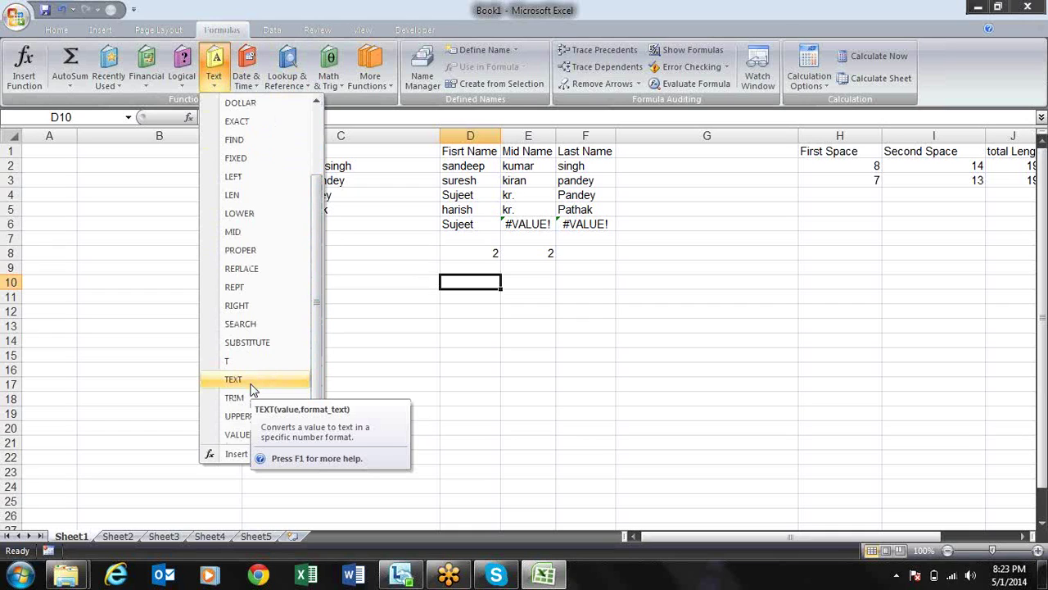
{"action": "left_click", "coordinate": [541, 318]}
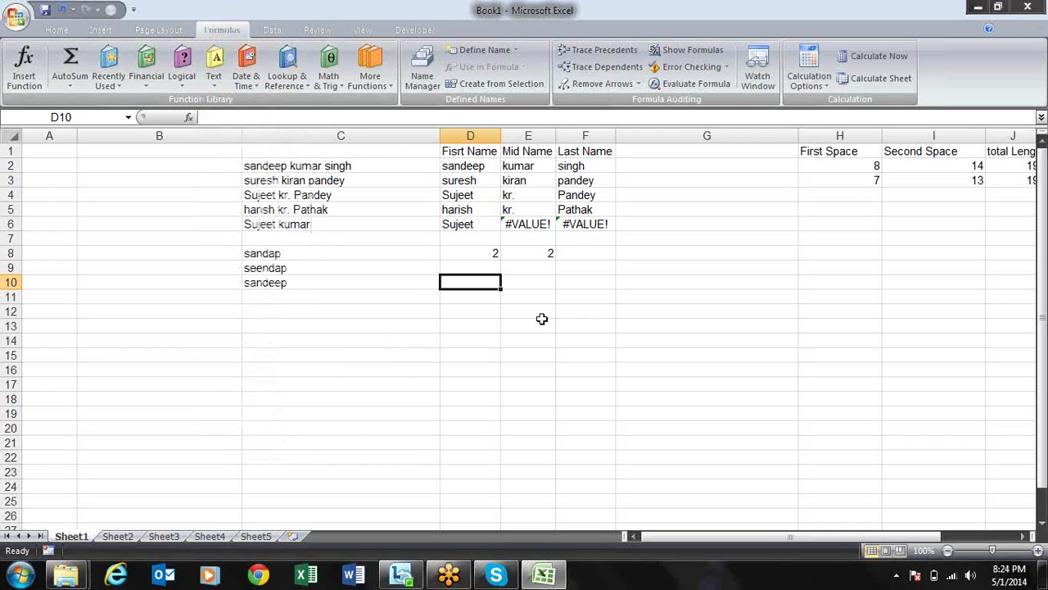
{"action": "type", "text": "=te"}
{"action": "key", "text": "Tab"}
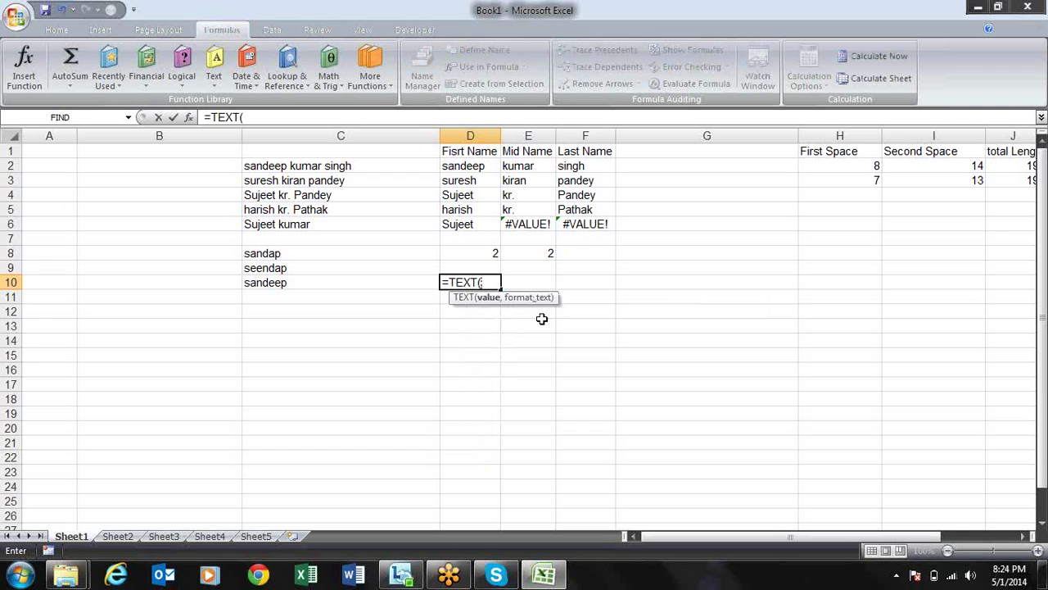
{"action": "key", "text": "Escape"}
{"action": "key", "text": "Down"}
{"action": "key", "text": "Left"}
{"action": "key", "text": "Left"}
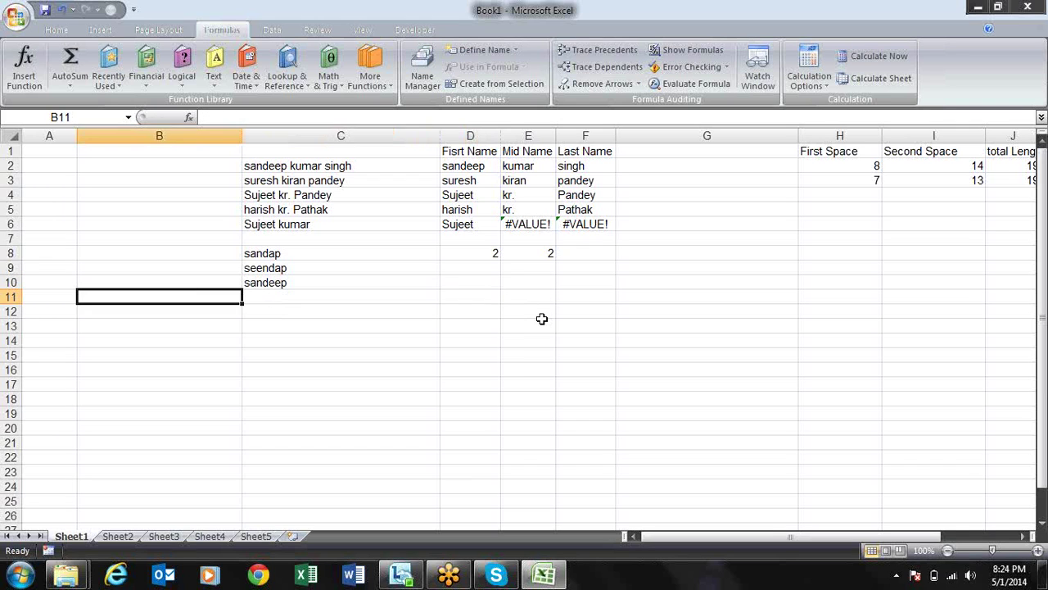
{"action": "key", "text": "Right"}
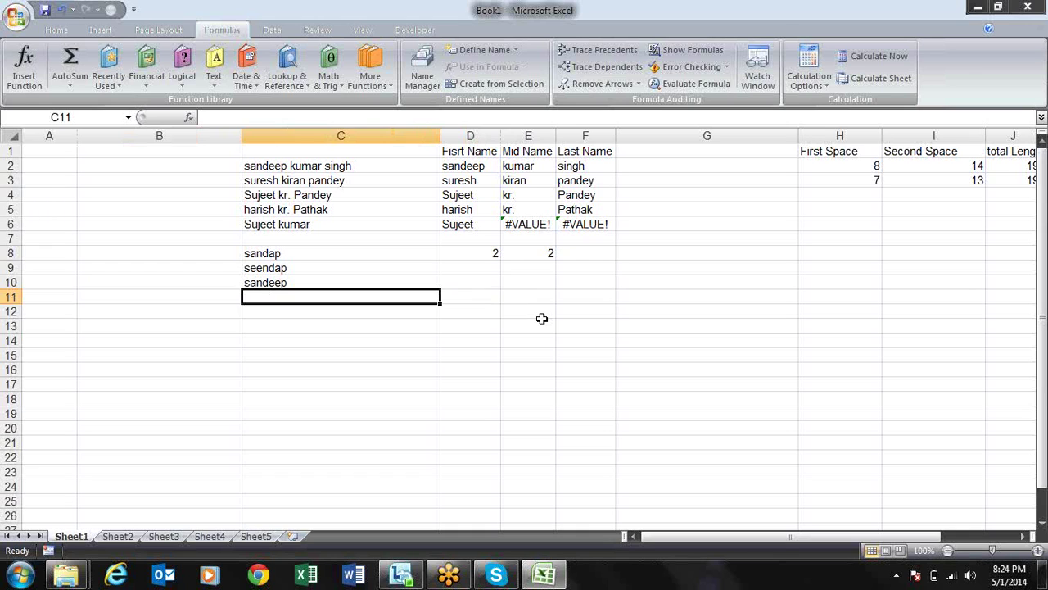
- Enter the date 1-Jan-14 in C11
{"action": "type", "text": "1-jan"}
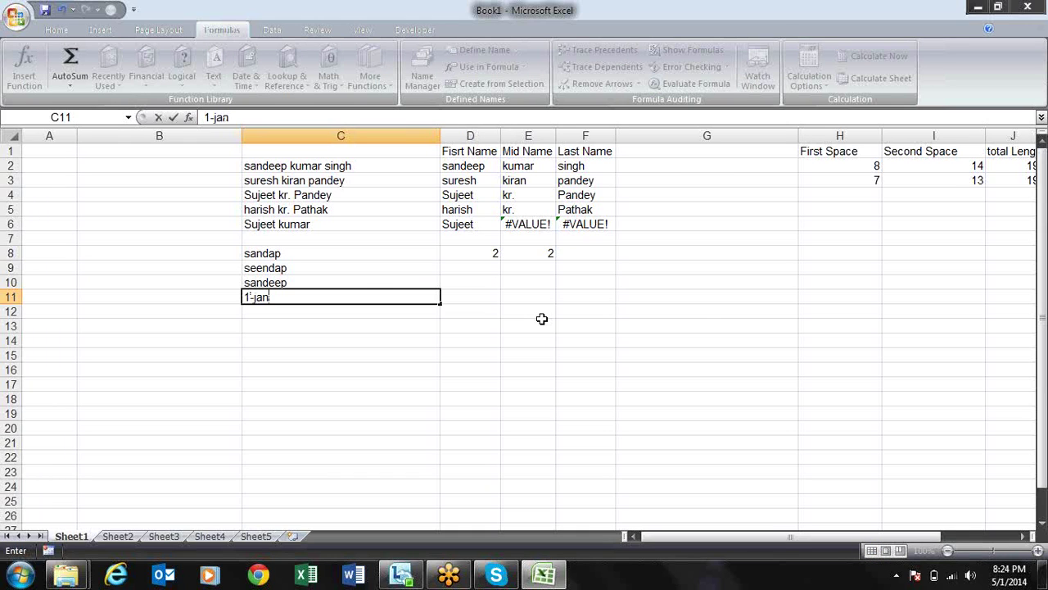
{"action": "type", "text": "-12"}
{"action": "key", "text": "BackSpace"}
{"action": "type", "text": "4"}
{"action": "key", "text": "Return"}
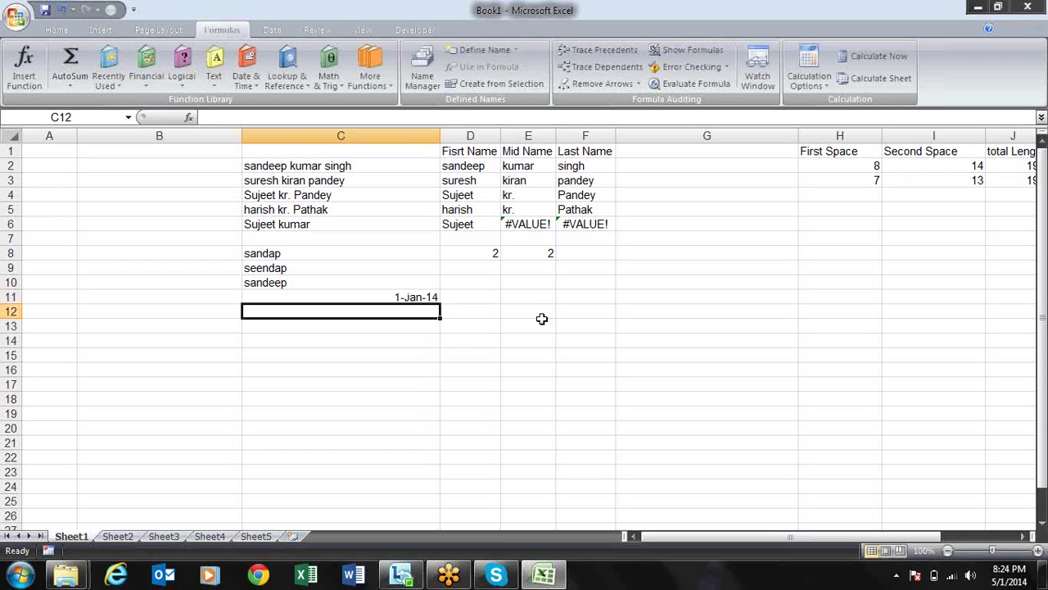
- Enter =C11+10 in C12 and fill it down to C22 for ten-day steps through 21-Apr-14
{"action": "type", "text": "="}
{"action": "key", "text": "Up"}
{"action": "type", "text": "+"}
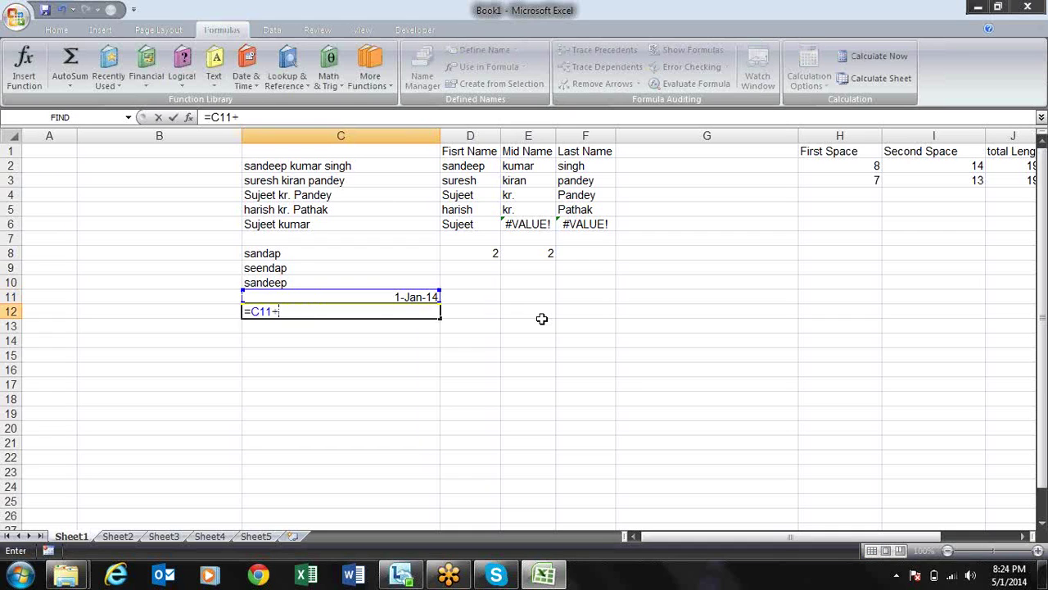
{"action": "type", "text": "10"}
{"action": "key", "text": "Return"}
{"action": "key", "text": "Up"}
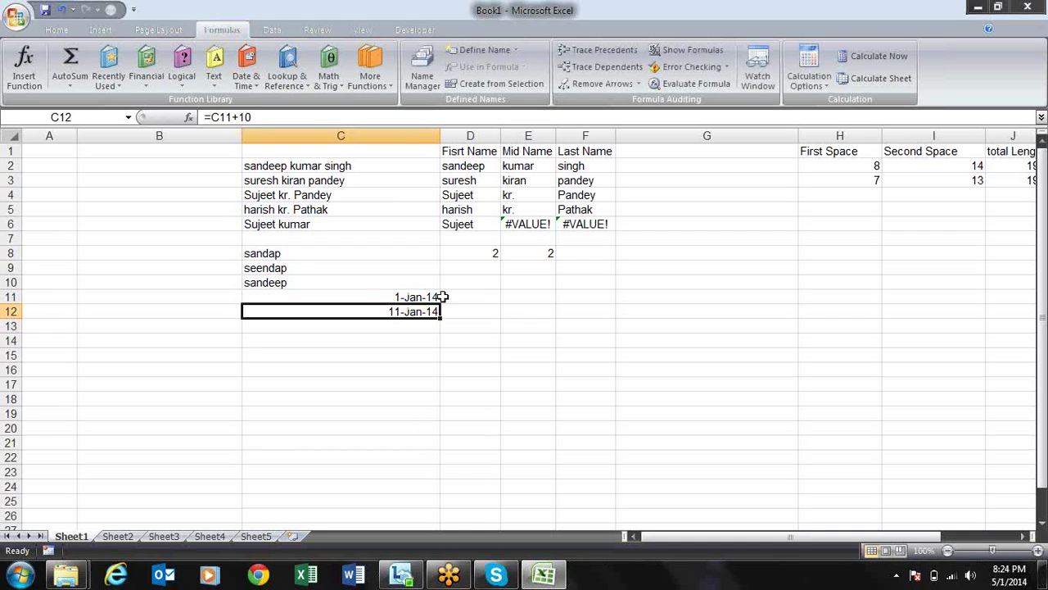
{"action": "left_click_drag", "start_coordinate": [441, 318], "coordinate": [441, 457]}
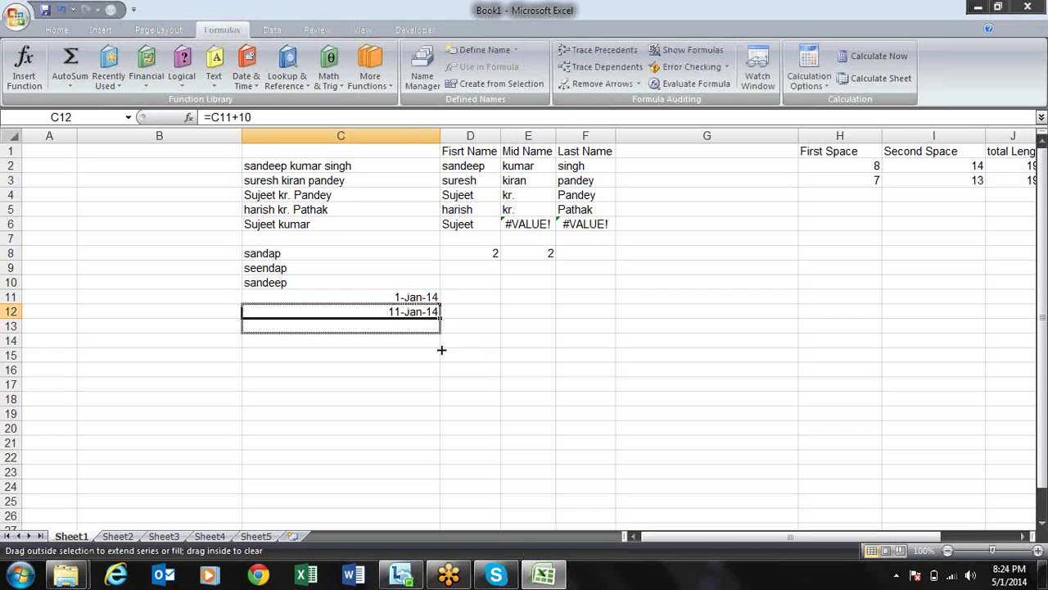
{"action": "left_click", "coordinate": [496, 356]}
{"action": "left_click_drag", "start_coordinate": [410, 312], "coordinate": [410, 324]}
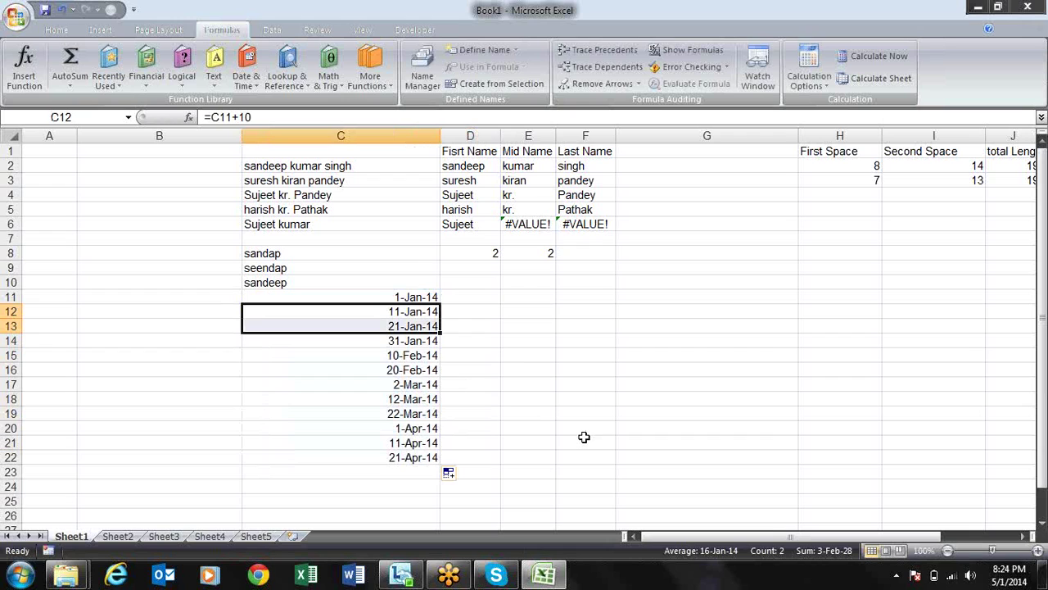
- Enter =TEXT(C11,"mmm-yy") in D11 so the first date shows as Jan-14
{"action": "key", "text": "Down"}
{"action": "key", "text": "Down"}
{"action": "key", "text": "Down"}
{"action": "key", "text": "Down"}
{"action": "key", "text": "Up"}
{"action": "key", "text": "Up"}
{"action": "key", "text": "Up"}
{"action": "key", "text": "Up"}
{"action": "key", "text": "Down"}
{"action": "key", "text": "Down"}
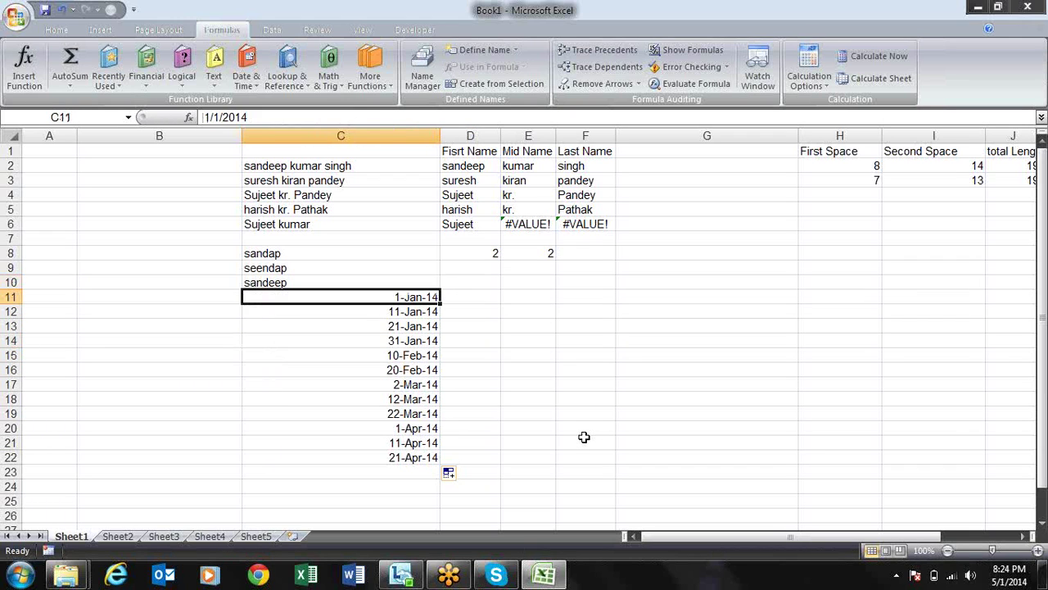
{"action": "key", "text": "Right"}
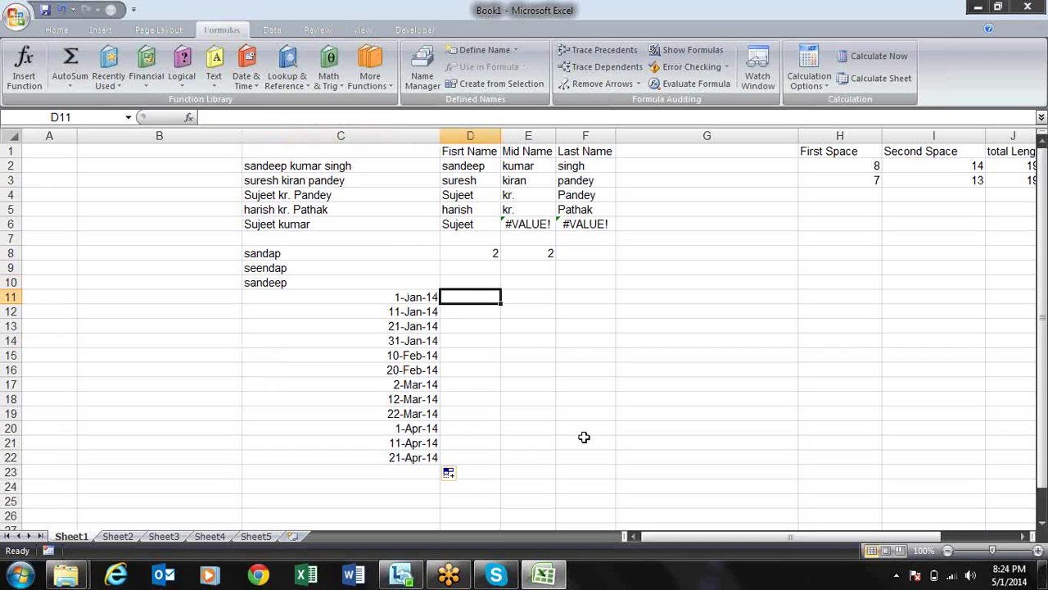
{"action": "type", "text": "=tex"}
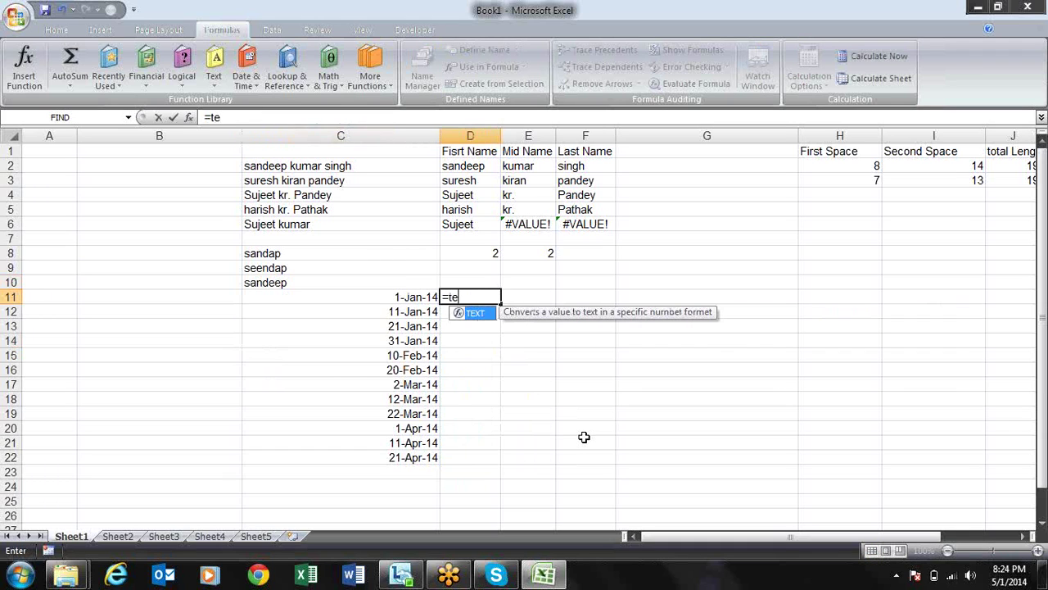
{"action": "key", "text": "Tab"}
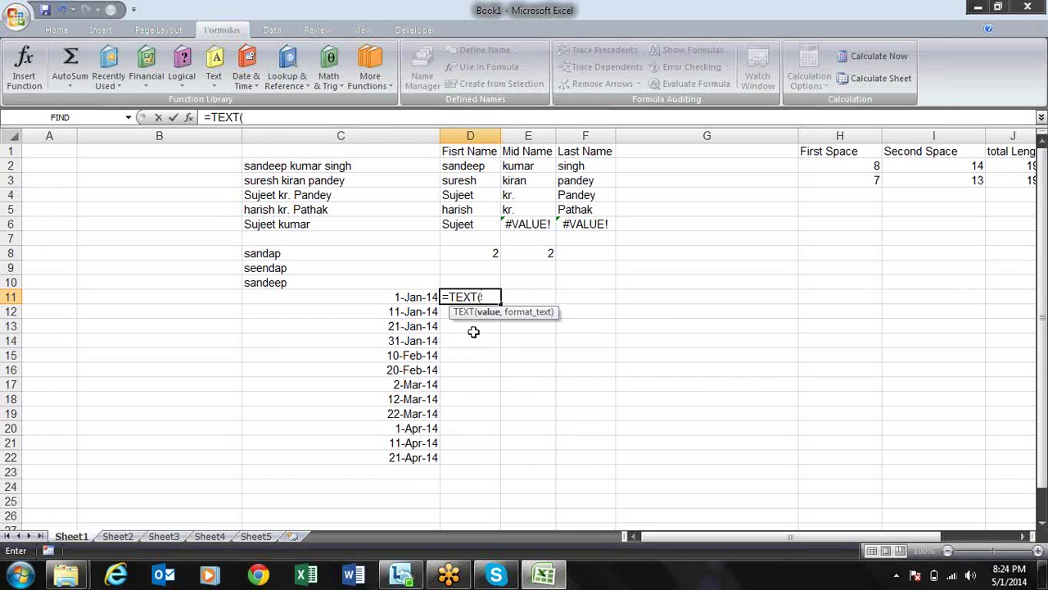
{"action": "left_click", "coordinate": [419, 298]}
{"action": "type", "text": ","}
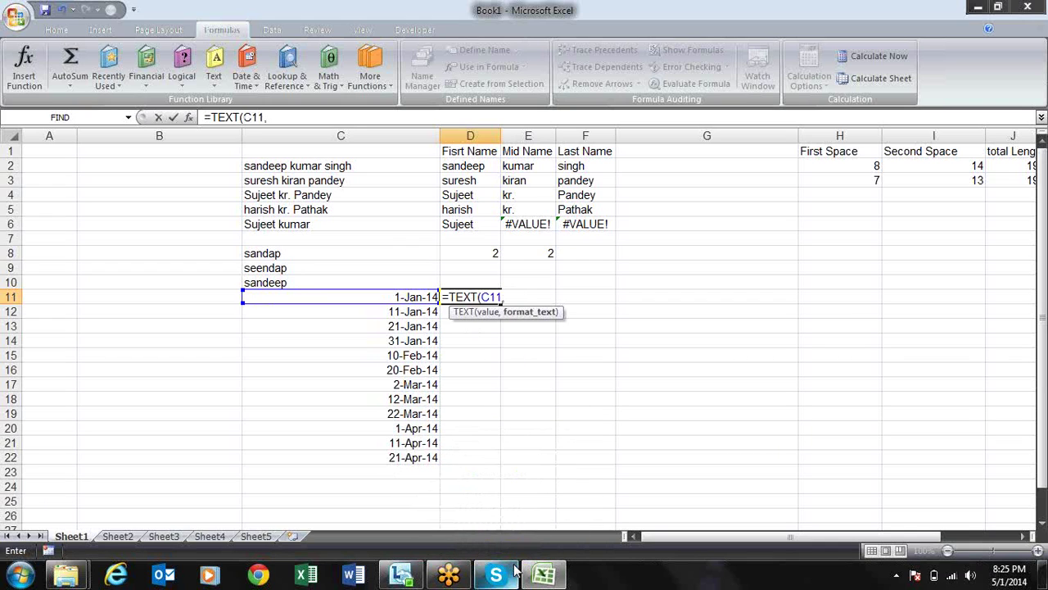
{"action": "type", "text": "\""}
{"action": "type", "text": "mmm-yy\")"}
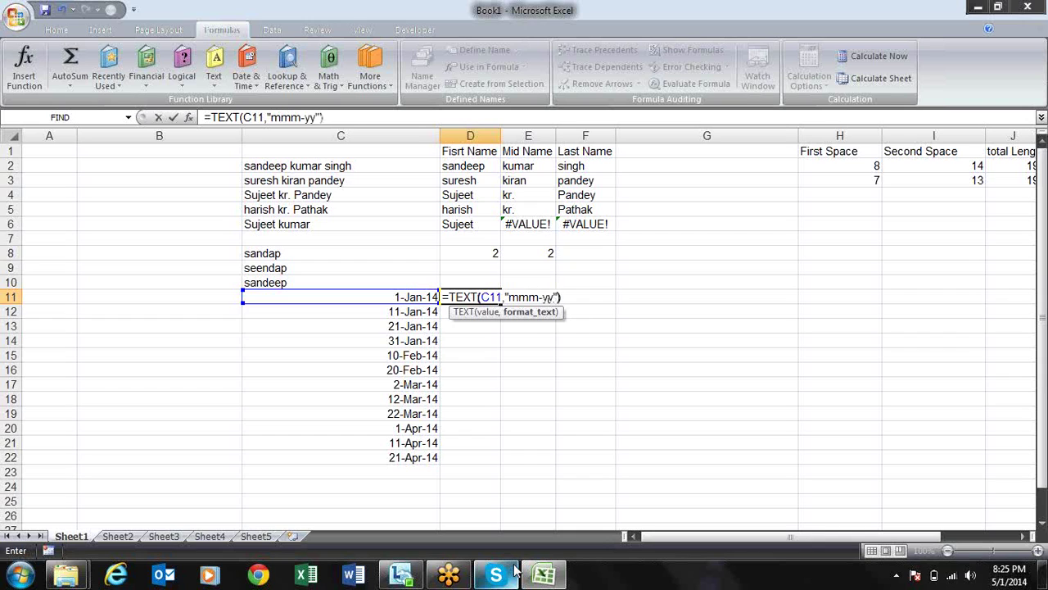
{"action": "key", "text": "Return"}
{"action": "key", "text": "Up"}
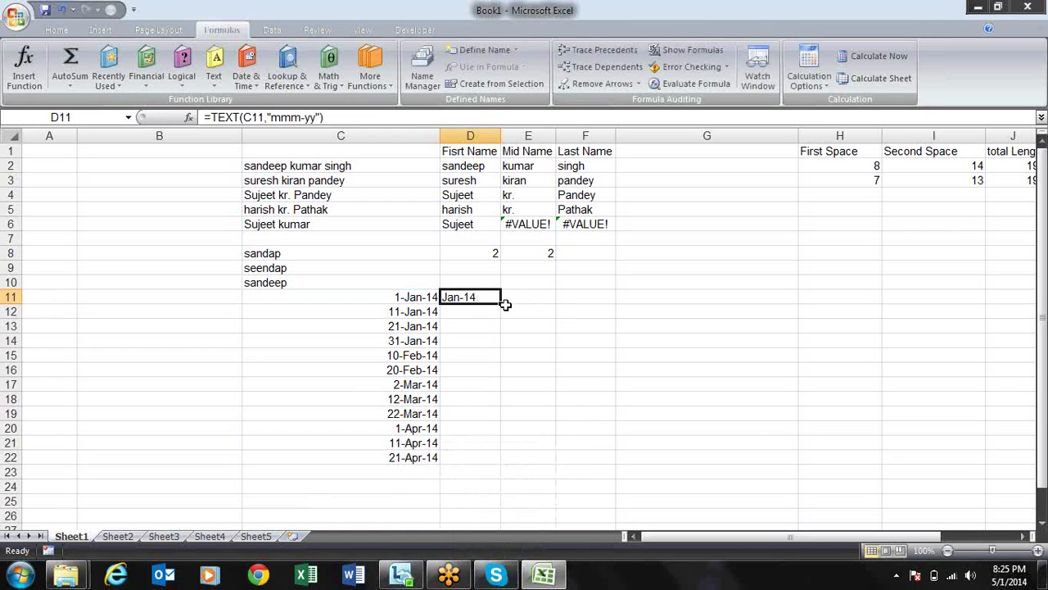
- Fill the month-year formula down to D22 and copy D11:D22 toward F11
{"action": "left_click_drag", "start_coordinate": [501, 304], "coordinate": [487, 467]}
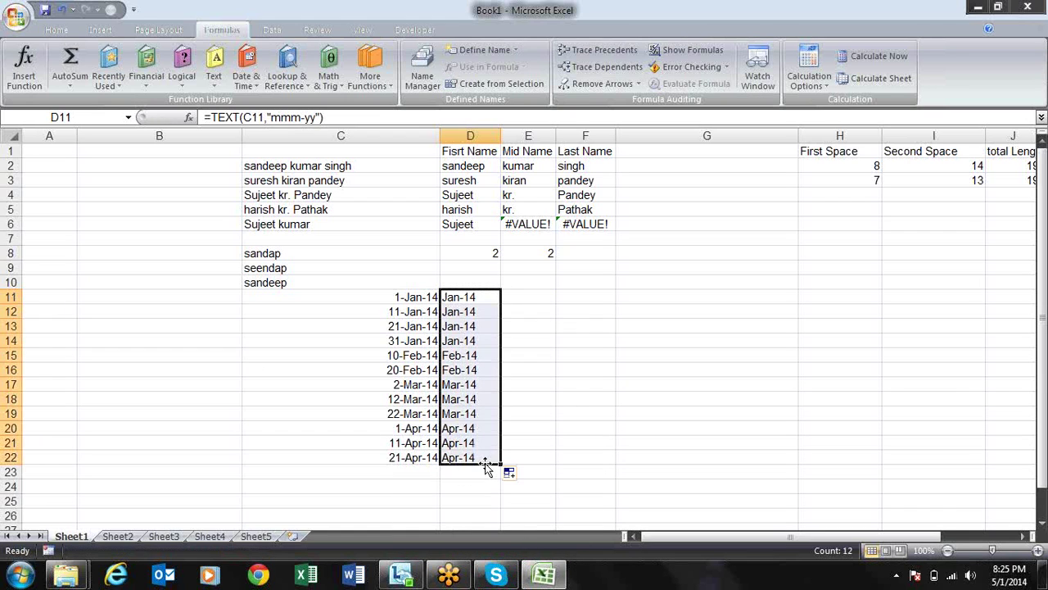
{"action": "key", "text": "ctrl+c"}
{"action": "key", "text": "Right"}
{"action": "key", "text": "Right"}
{"action": "key", "text": "ctrl+alt+v"}
{"action": "key", "text": "Return"}
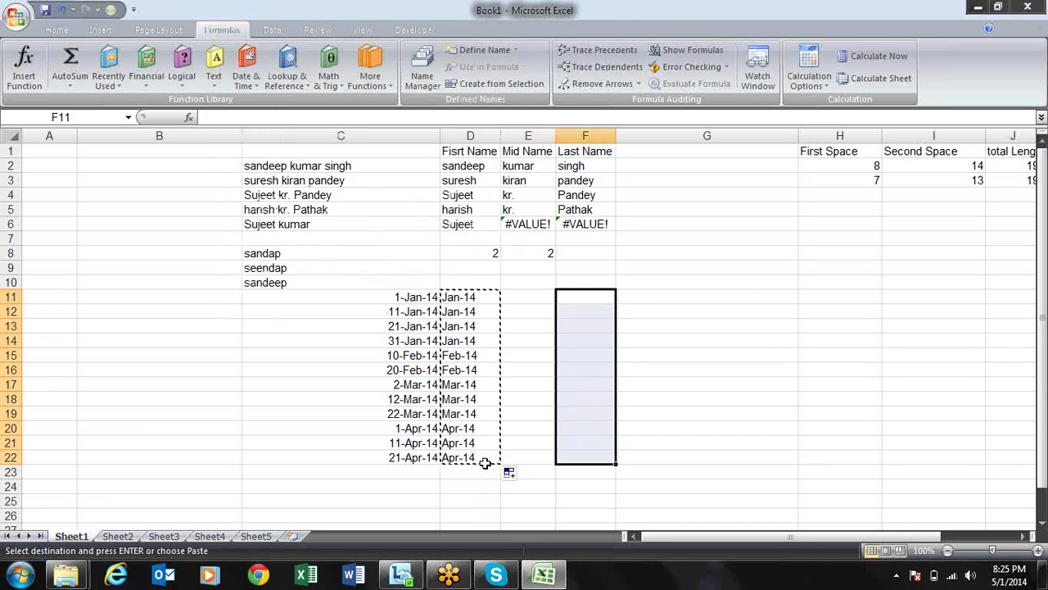
- Paste the month-year results into F11:F22 as values only
{"action": "key", "text": "alt"}
{"action": "key", "text": "e"}
{"action": "key", "text": "s"}
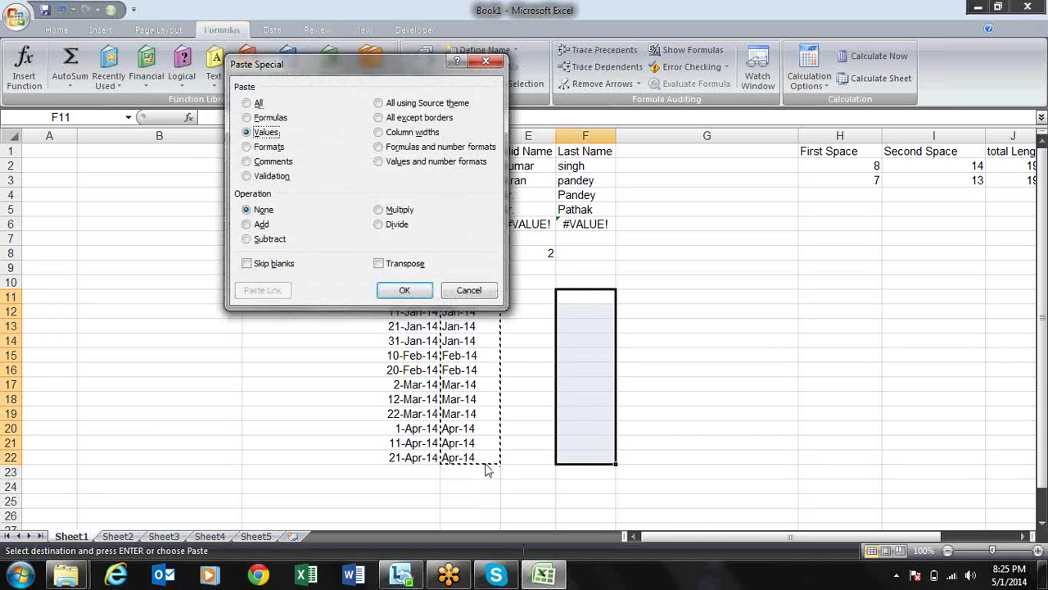
{"action": "key", "text": "Return"}
{"action": "key", "text": "Right"}
{"action": "key", "text": "Left"}
{"action": "key", "text": "Down"}
{"action": "key", "text": "Down"}
{"action": "key", "text": "Down"}
{"action": "key", "text": "Down"}
{"action": "key", "text": "Down"}
{"action": "key", "text": "Down"}
{"action": "key", "text": "Down"}
{"action": "key", "text": "Down"}
{"action": "key", "text": "Escape"}
{"action": "key", "text": "Up"}
{"action": "key", "text": "Up"}
{"action": "key", "text": "Up"}
{"action": "key", "text": "Up"}
{"action": "key", "text": "Up"}
{"action": "key", "text": "Up"}
{"action": "key", "text": "Up"}
{"action": "key", "text": "Up"}
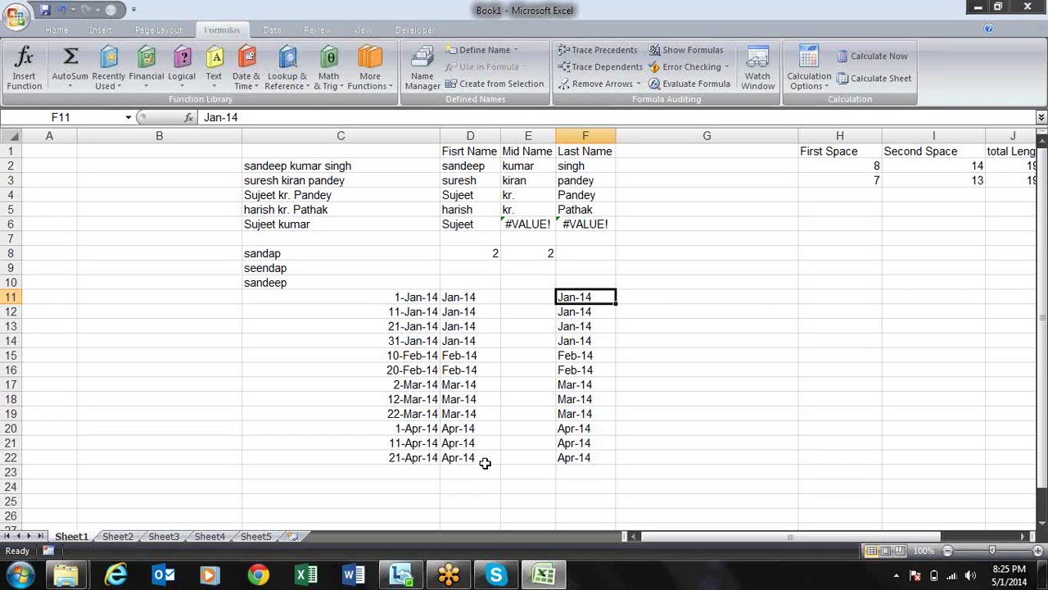
- Change D11's formula to =TEXT(C11,"mmmm") to show the full month name
{"action": "key", "text": "Left"}
{"action": "key", "text": "Left"}
{"action": "key", "text": "Right"}
{"action": "key", "text": "Right"}
{"action": "key", "text": "Left"}
{"action": "key", "text": "Left"}
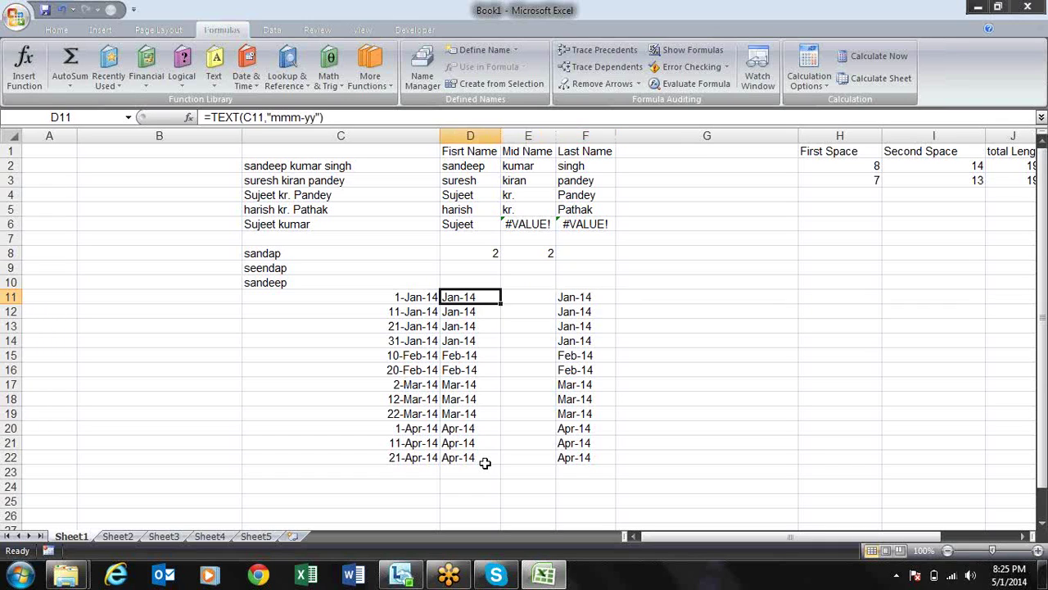
{"action": "key", "text": "Down"}
{"action": "key", "text": "Down"}
{"action": "key", "text": "Down"}
{"action": "key", "text": "Down"}
{"action": "key", "text": "Down"}
{"action": "key", "text": "Down"}
{"action": "key", "text": "Down"}
{"action": "key", "text": "Down"}
{"action": "key", "text": "Down"}
{"action": "key", "text": "Up"}
{"action": "key", "text": "ctrl+Up"}
{"action": "key", "text": "F2"}
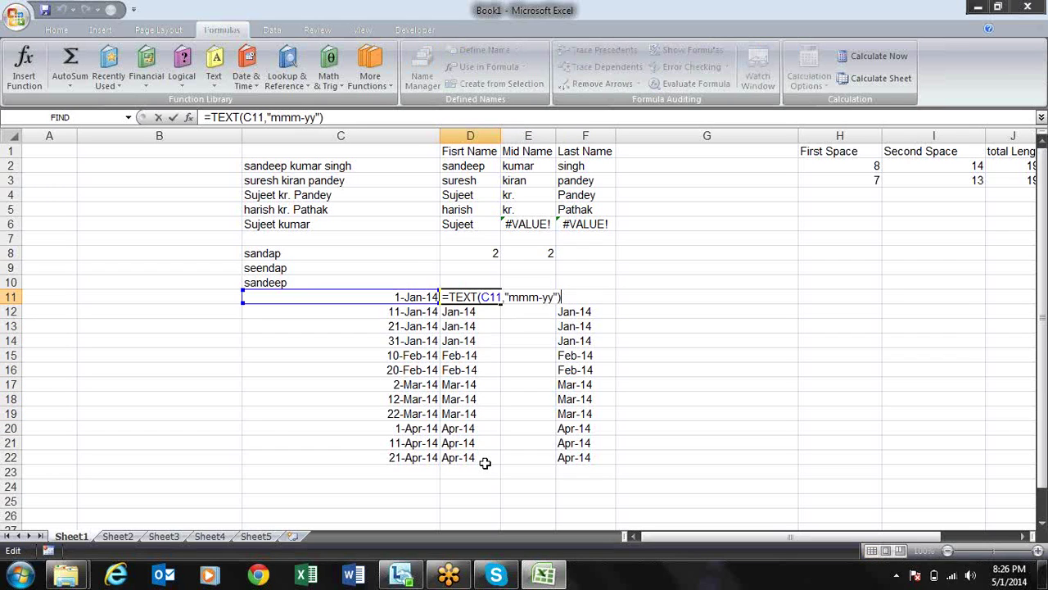
{"action": "key", "text": "BackSpace"}
{"action": "key", "text": "BackSpace"}
{"action": "key", "text": "BackSpace"}
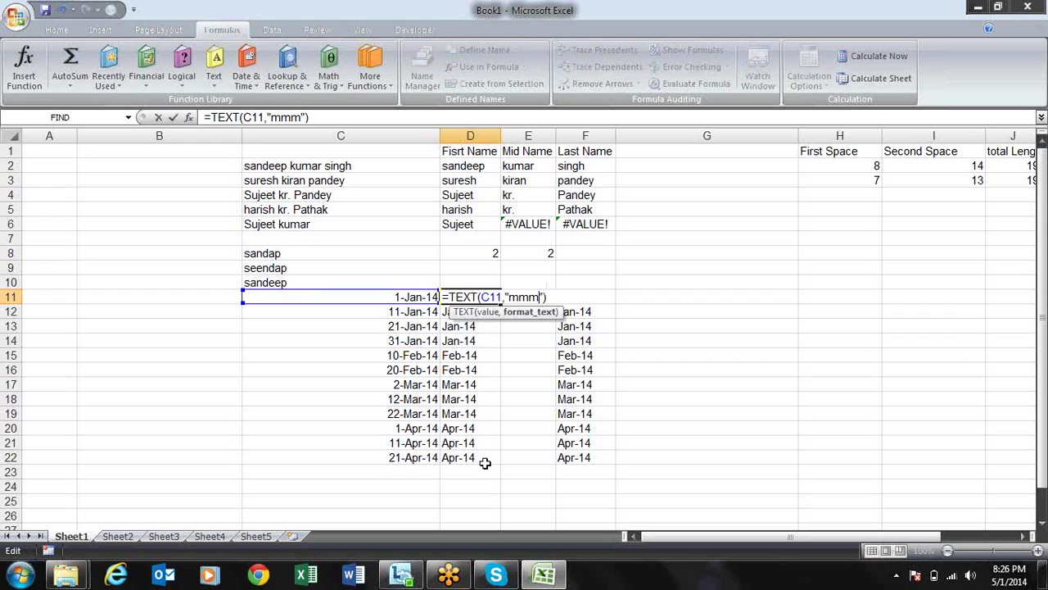
{"action": "type", "text": "m"}
{"action": "key", "text": "Return"}
{"action": "key", "text": "Up"}
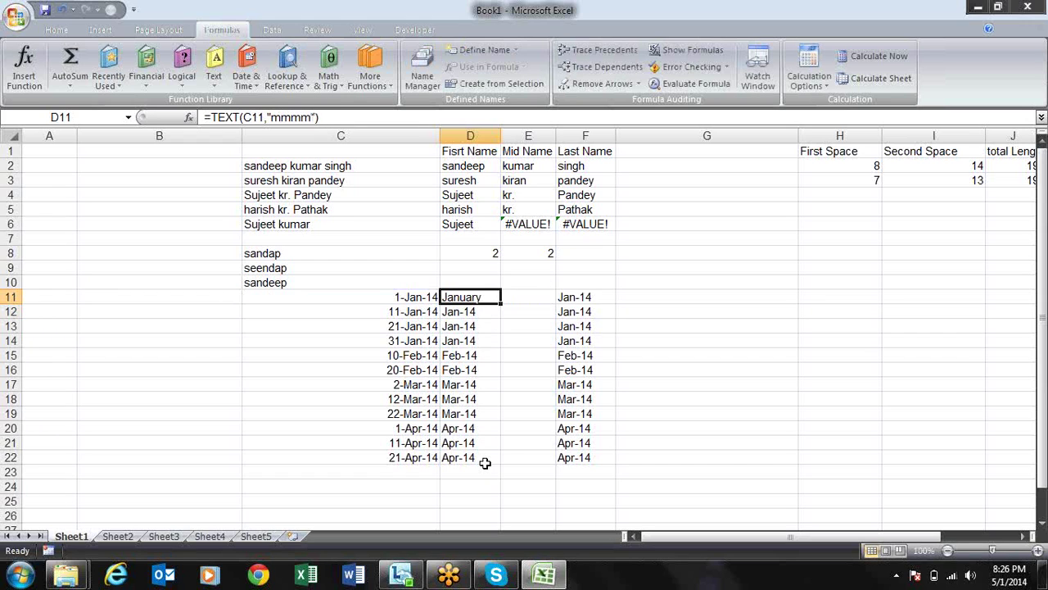
- Fill the month-name formula down to D22 and paste D11:D22 into F11:F22
{"action": "left_click", "coordinate": [496, 311]}
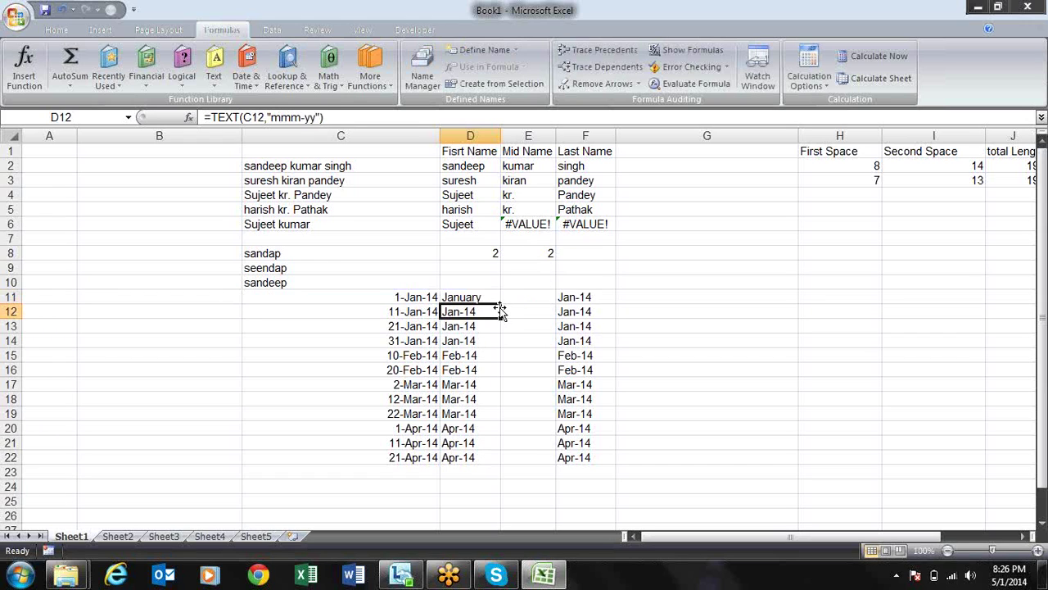
{"action": "key", "text": "Right"}
{"action": "left_click", "coordinate": [494, 297]}
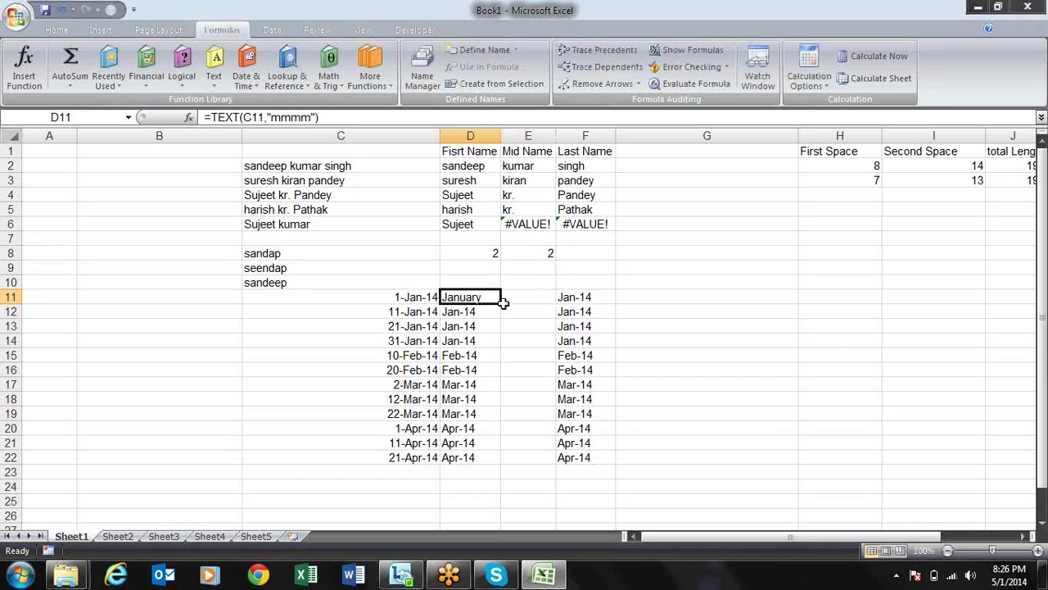
{"action": "double_click", "coordinate": [501, 303]}
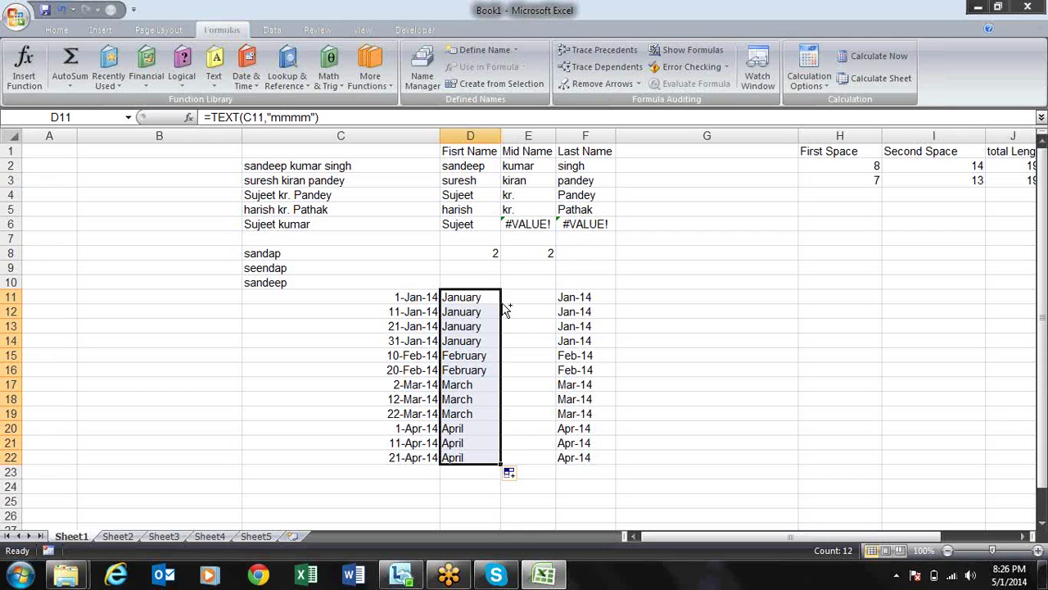
{"action": "key", "text": "ctrl+c"}
{"action": "left_click", "coordinate": [502, 303]}
{"action": "key", "text": "Right"}
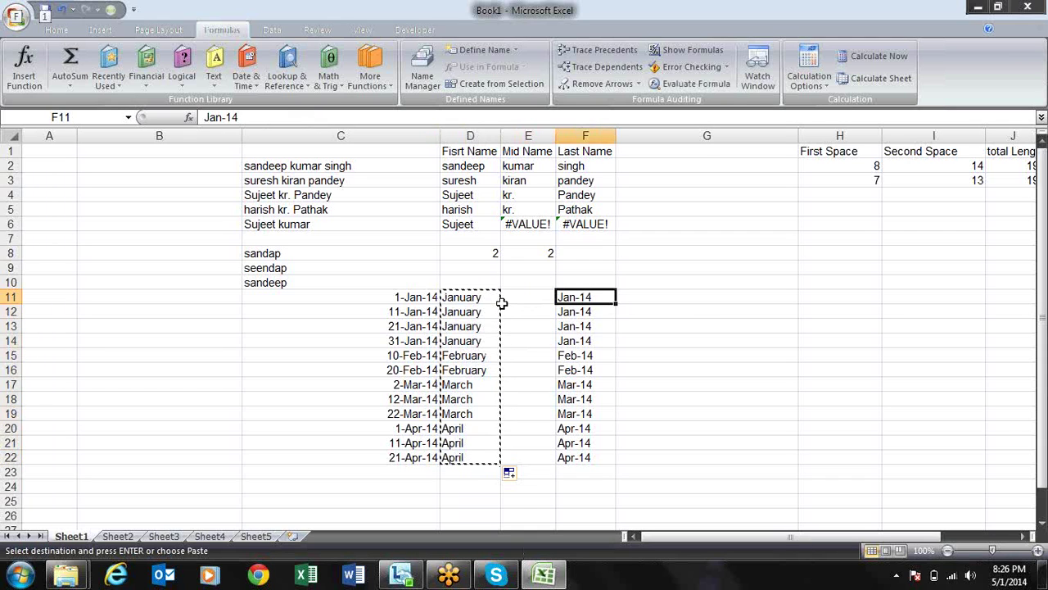
{"action": "key", "text": "ctrl+v"}
{"action": "key", "text": "Escape"}
- Select the block D11:F22
{"action": "left_click", "coordinate": [501, 303]}
{"action": "key", "text": "Up"}
{"action": "key", "text": "Right"}
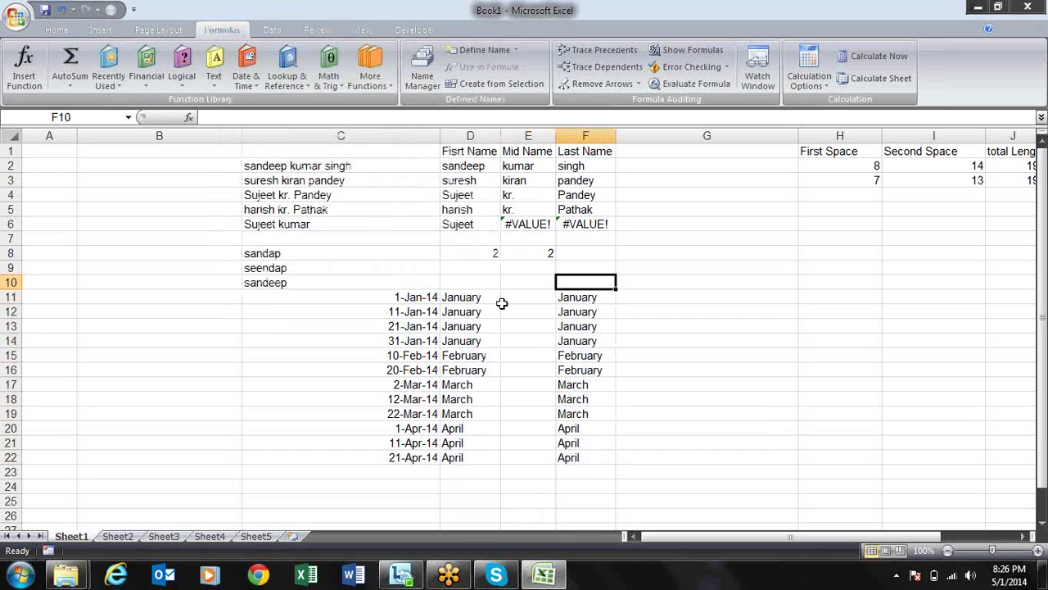
{"action": "key", "text": "Down"}
{"action": "key", "text": "Left"}
{"action": "key", "text": "Left"}
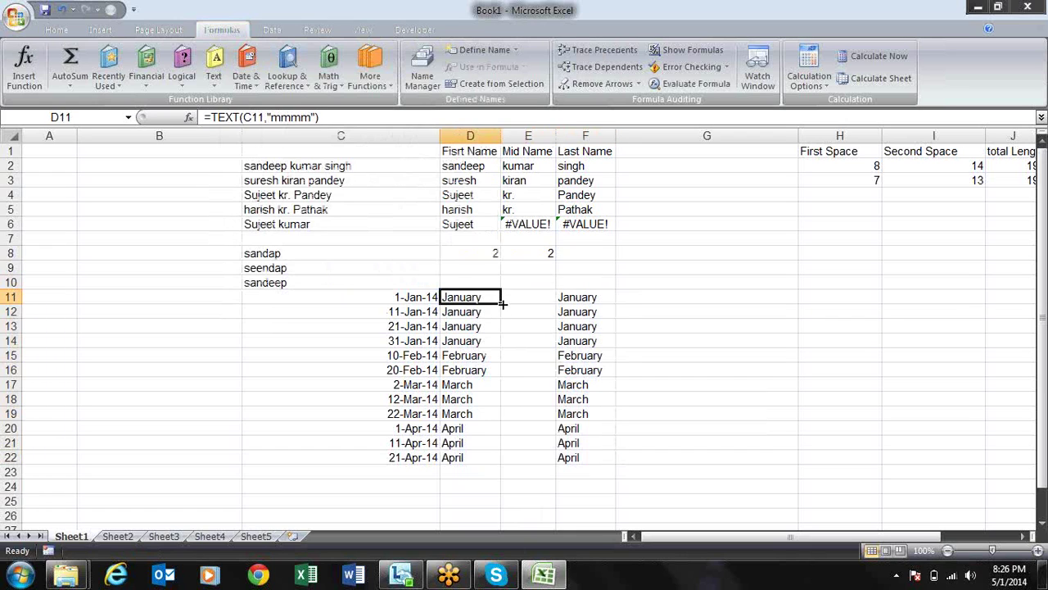
{"action": "key", "text": "shift+Right"}
{"action": "key", "text": "shift+Right"}
{"action": "key", "text": "ctrl+shift+Down"}
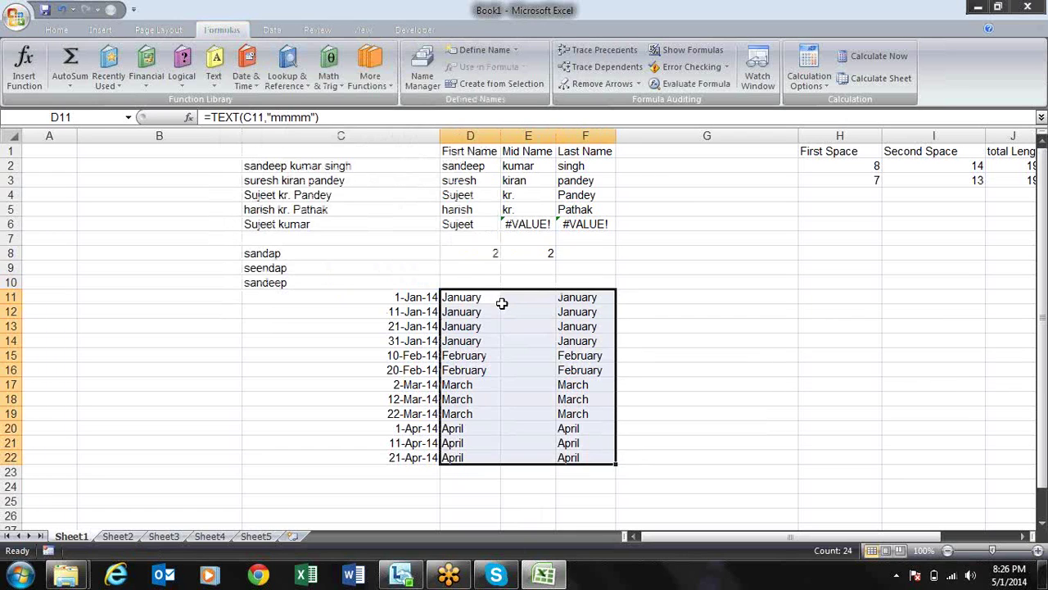
- Clear the month names from D11:F22
{"action": "key", "text": "Delete"}
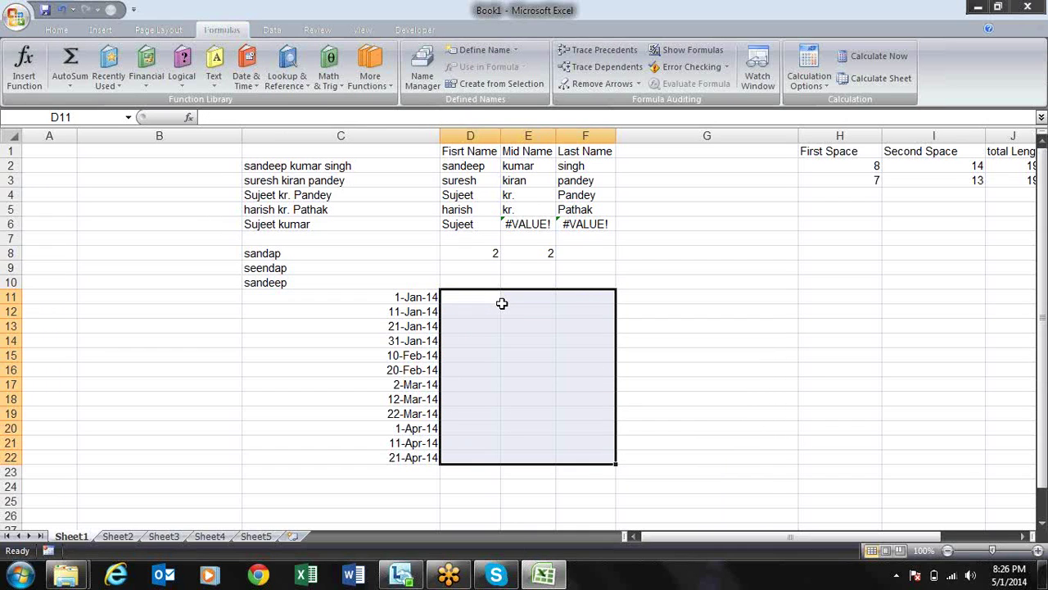
{"action": "key", "text": "Left"}
{"action": "key", "text": "ctrl+shift+Down"}
{"action": "key", "text": "Right"}
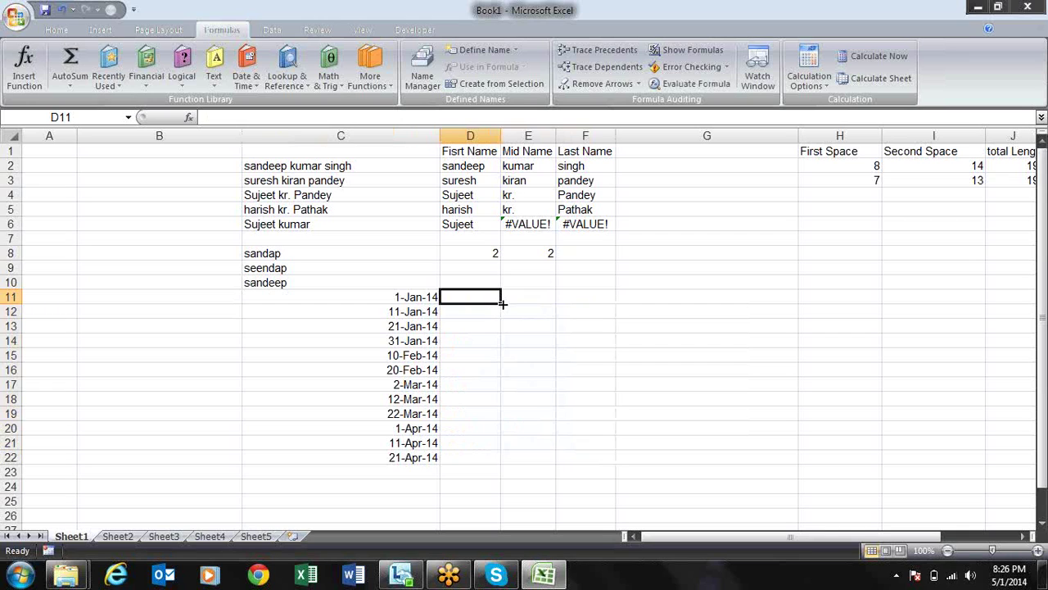
{"action": "key", "text": "Left"}
{"action": "key", "text": "ctrl+shift+Down"}
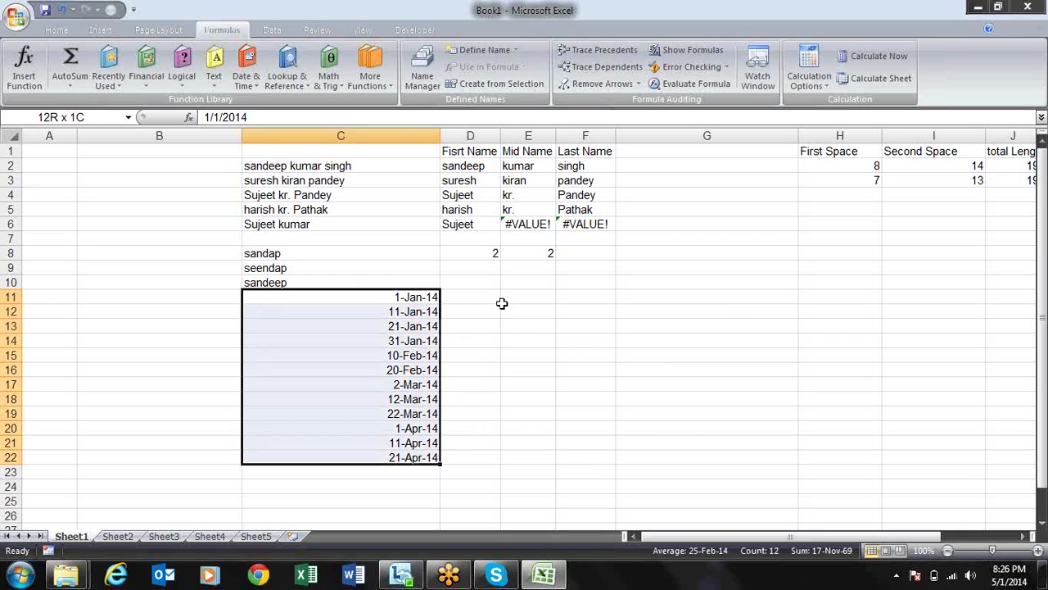
{"action": "left_click", "coordinate": [502, 303]}
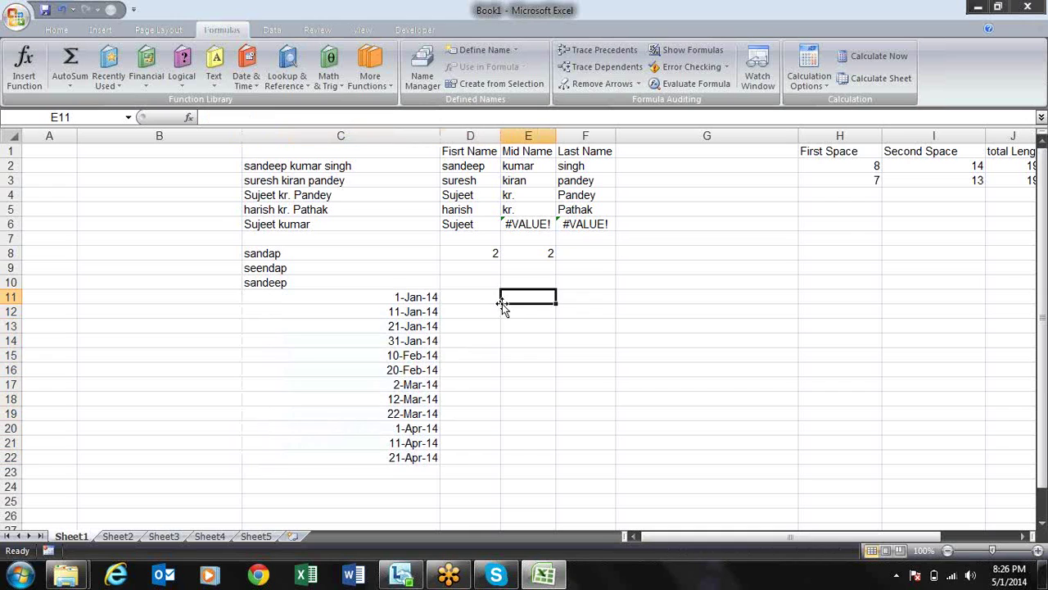
{"action": "key", "text": "Left"}
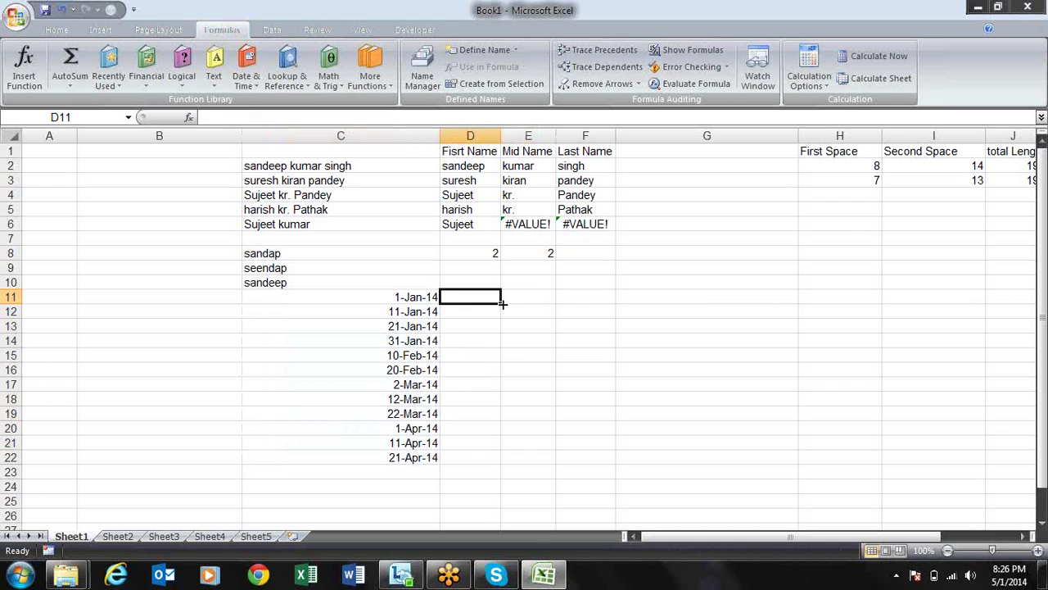
- Enter 000344 as text in D11
{"action": "type", "text": "000er"}
{"action": "key", "text": "Return"}
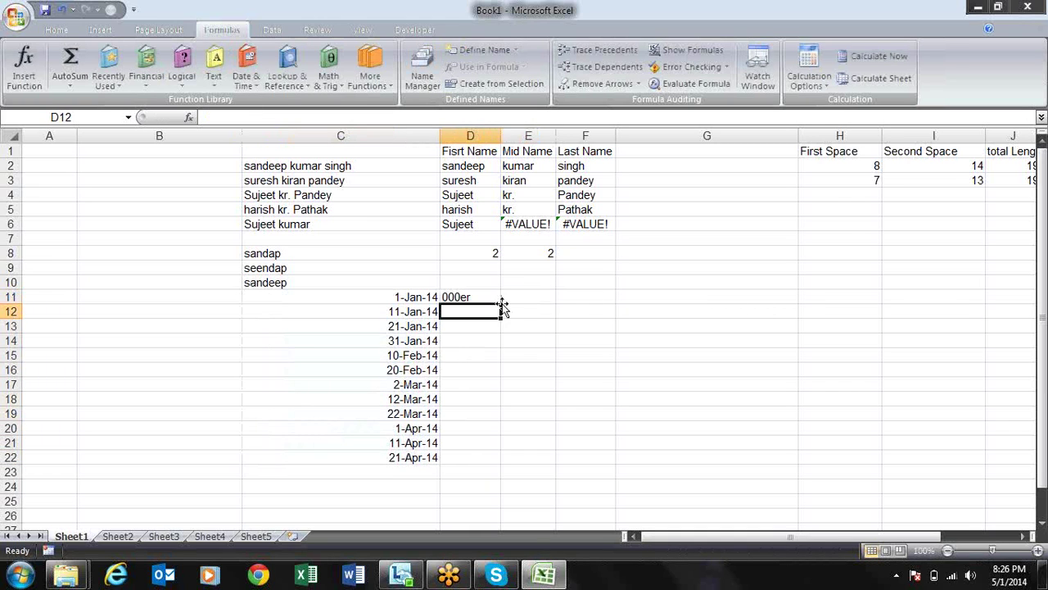
{"action": "key", "text": "Up"}
{"action": "key", "text": "F2"}
{"action": "key", "text": "BackSpace"}
{"action": "key", "text": "BackSpace"}
{"action": "type", "text": "w"}
{"action": "key", "text": "BackSpace"}
{"action": "type", "text": "344"}
{"action": "key", "text": "Return"}
- Convert D11's text to the number 344 using the error smart tag
{"action": "key", "text": "Up"}
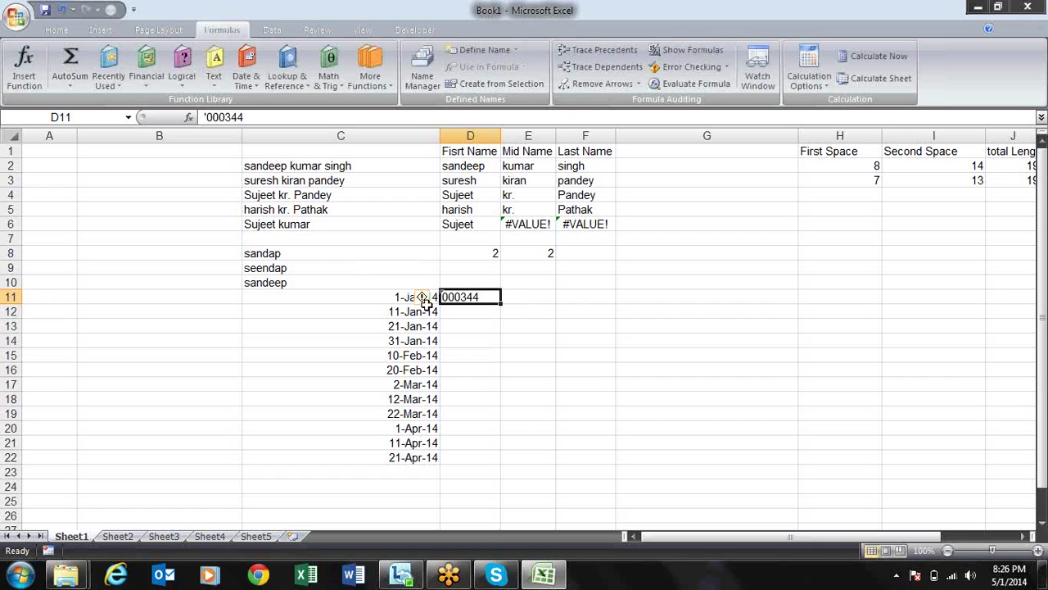
{"action": "left_click", "coordinate": [425, 300]}
{"action": "left_click", "coordinate": [473, 336]}
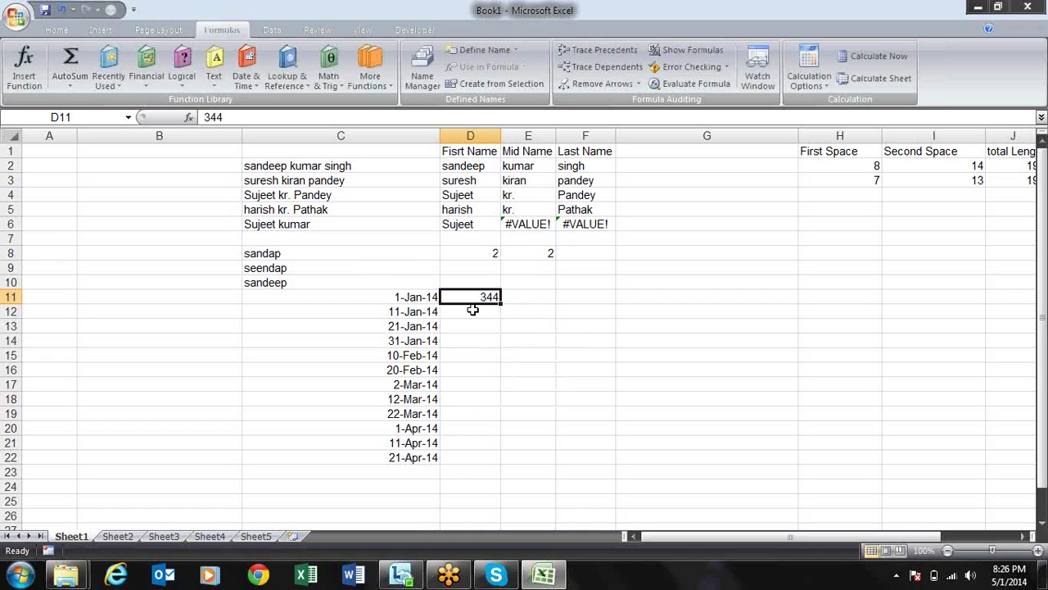
- Enter =TEXT(D11,"000000") in E11 to show 000344
{"action": "key", "text": "Right"}
{"action": "type", "text": "="}
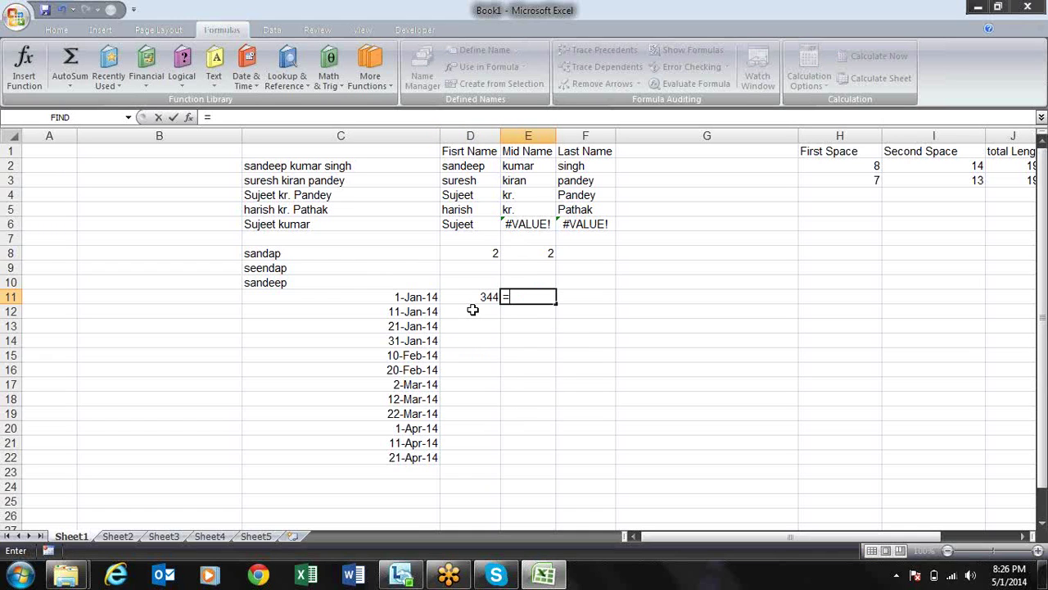
{"action": "type", "text": "tex"}
{"action": "key", "text": "Tab"}
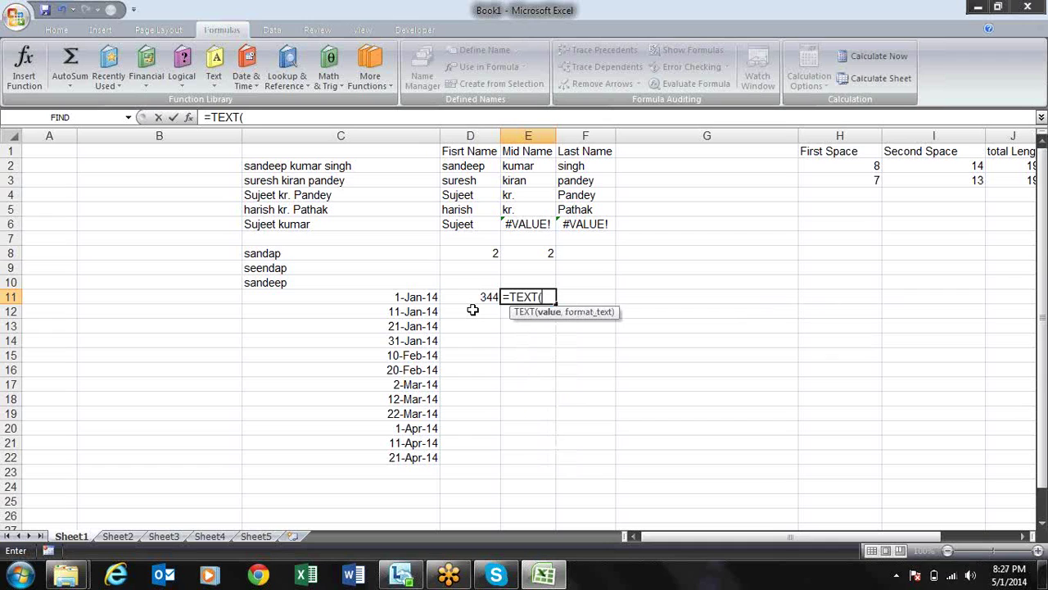
{"action": "key", "text": "Left"}
{"action": "type", "text": ",\"000000\")"}
{"action": "key", "text": "Return"}
{"action": "key", "text": "Up"}
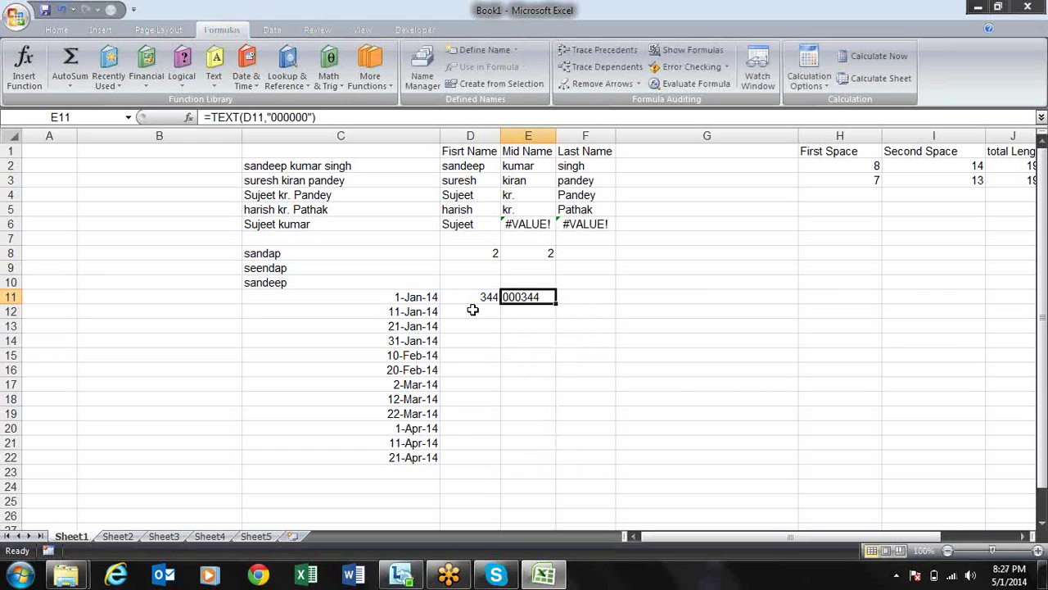
- Paste the 000344 result into G11 as a value, then clear G11 again
{"action": "key", "text": "ctrl+c"}
{"action": "key", "text": "Right"}
{"action": "key", "text": "Right"}
{"action": "key", "text": "alt"}
{"action": "key", "text": "e"}
{"action": "key", "text": "s"}
{"action": "key", "text": "v"}
{"action": "key", "text": "Return"}
{"action": "key", "text": "Down"}
{"action": "key", "text": "Up"}
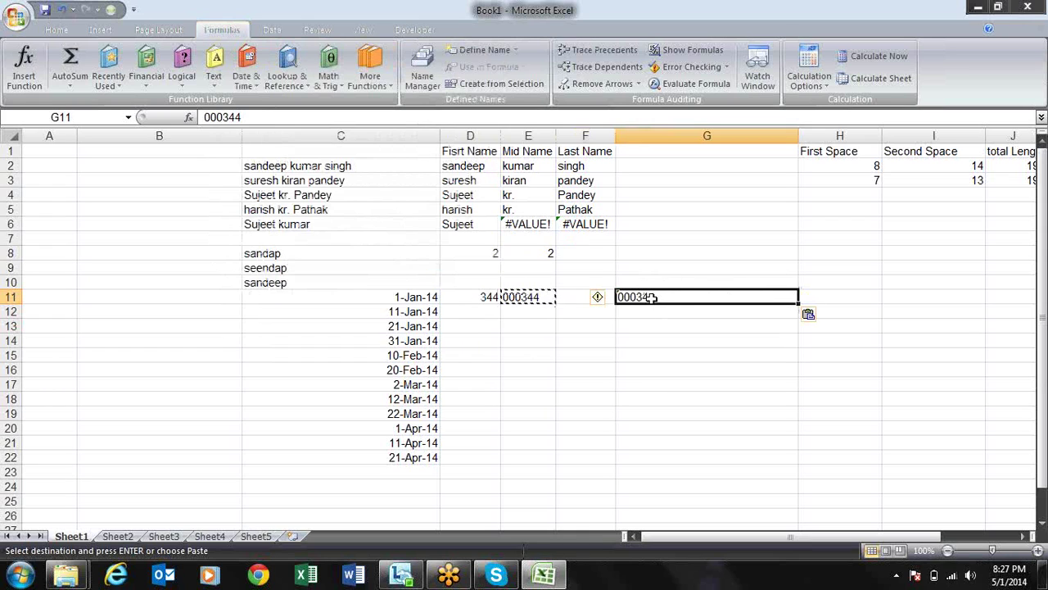
{"action": "key", "text": "Delete"}
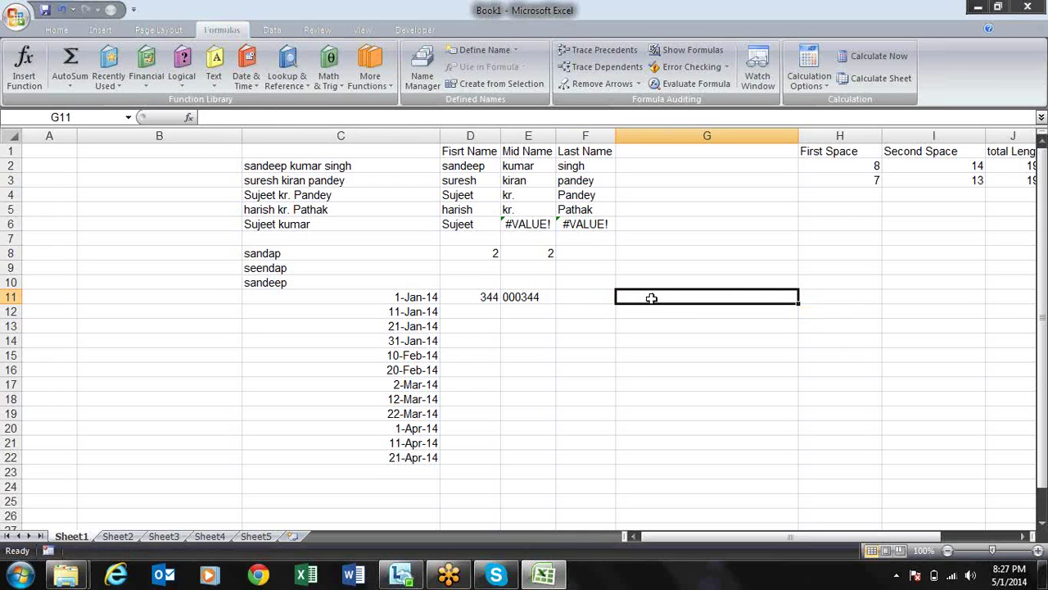
{"action": "key", "text": "Left"}
{"action": "key", "text": "Left"}
- Clear the TEXT formula result from E11
{"action": "key", "text": "Delete"}
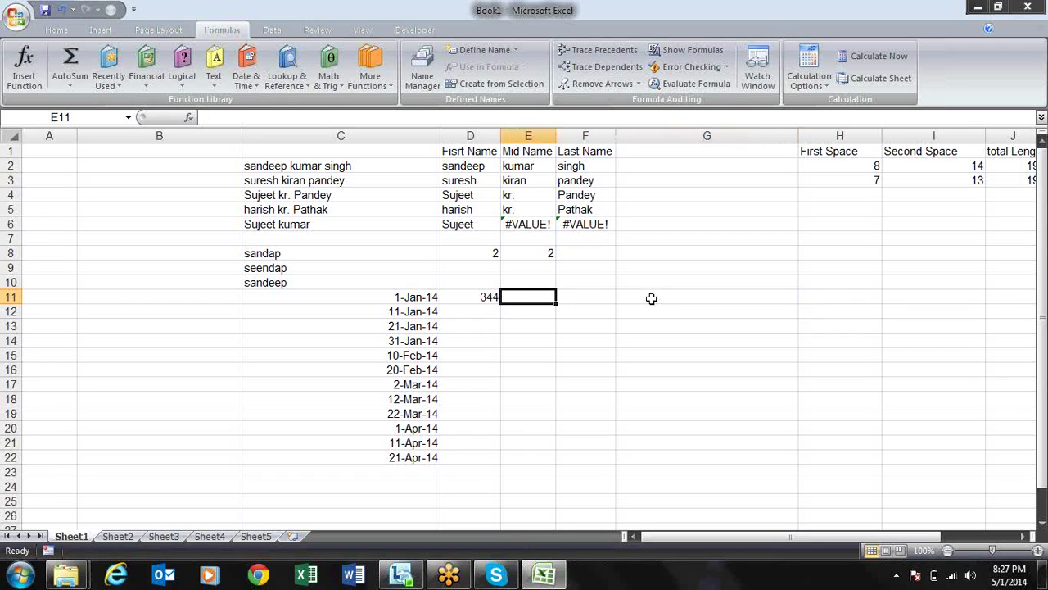
{"action": "key", "text": "Left"}
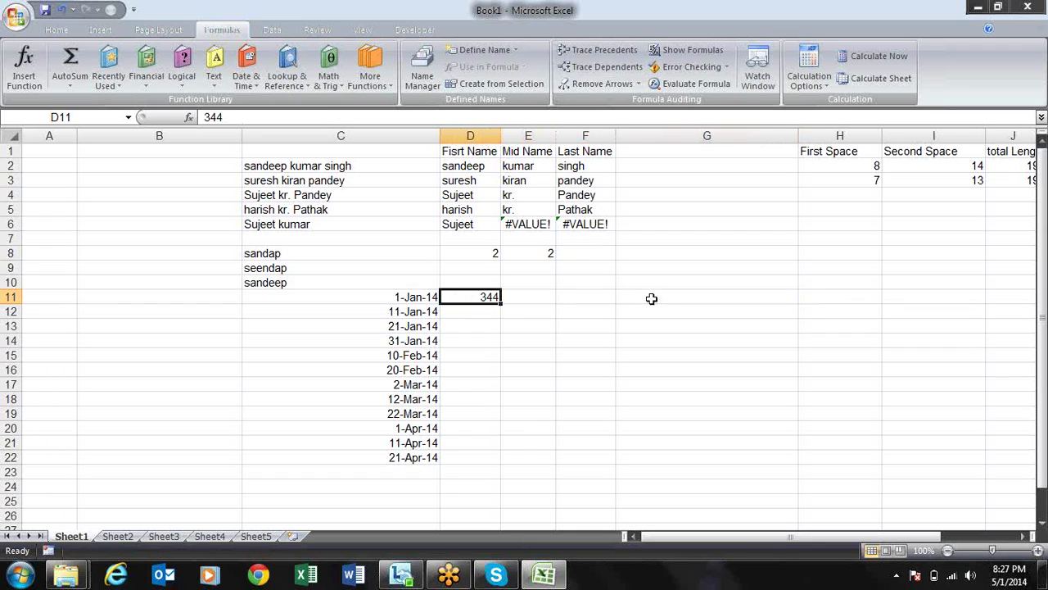
{"action": "key", "text": "Left"}
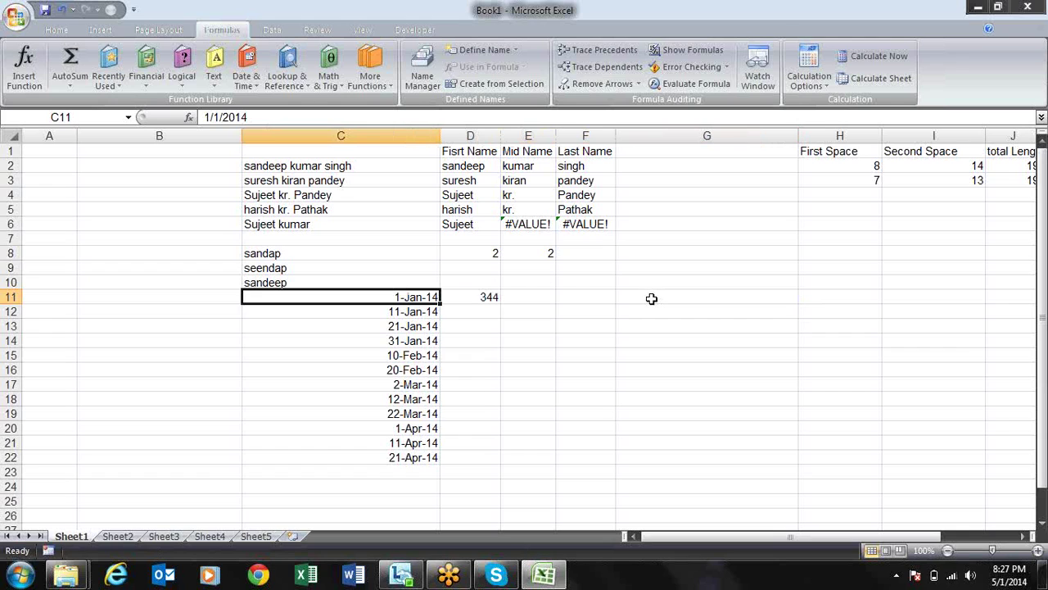
{"action": "key", "text": "Right"}
{"action": "key", "text": "Right"}
{"action": "key", "text": "Left"}
{"action": "key", "text": "Left"}
- Select C11:D22 and delete the dates and the 344 value
{"action": "key", "text": "shift+Right"}
{"action": "key", "text": "shift+Down"}
{"action": "key", "text": "shift+Down"}
{"action": "key", "text": "ctrl+shift+Down"}
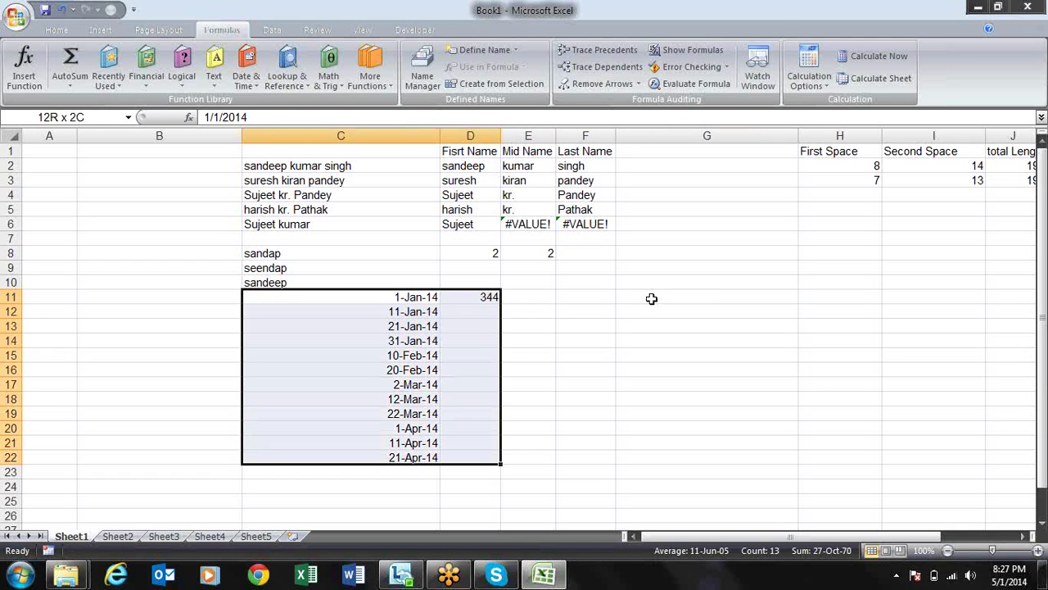
{"action": "key", "text": "Delete"}
{"action": "key", "text": "Left"}
{"action": "key", "text": "Right"}
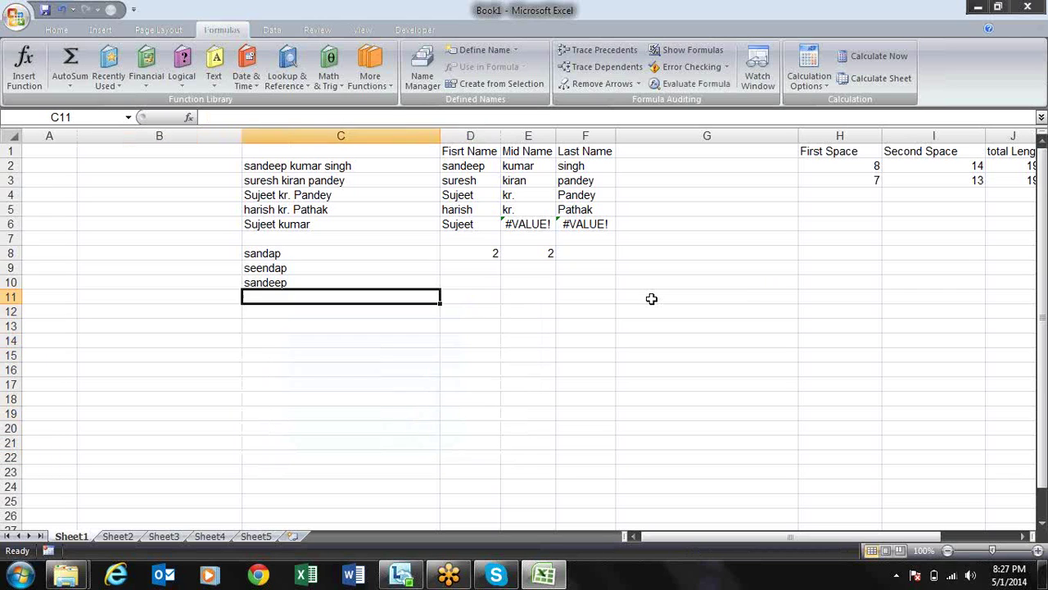
{"action": "key", "text": "Right"}
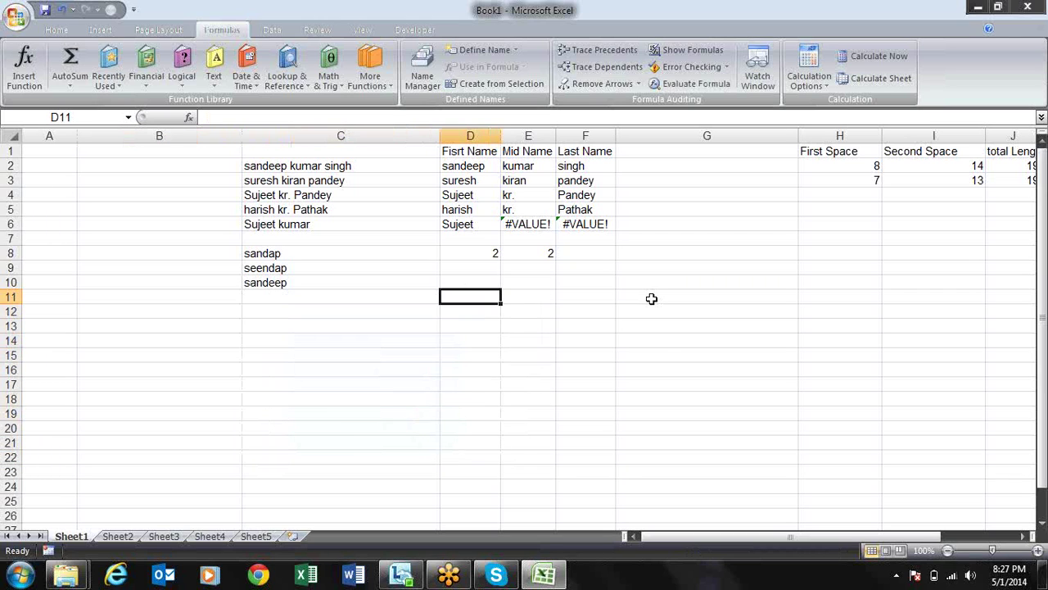
{"action": "key", "text": "Left"}
{"action": "key", "text": "Left"}
{"action": "key", "text": "Right"}
{"action": "key", "text": "Right"}
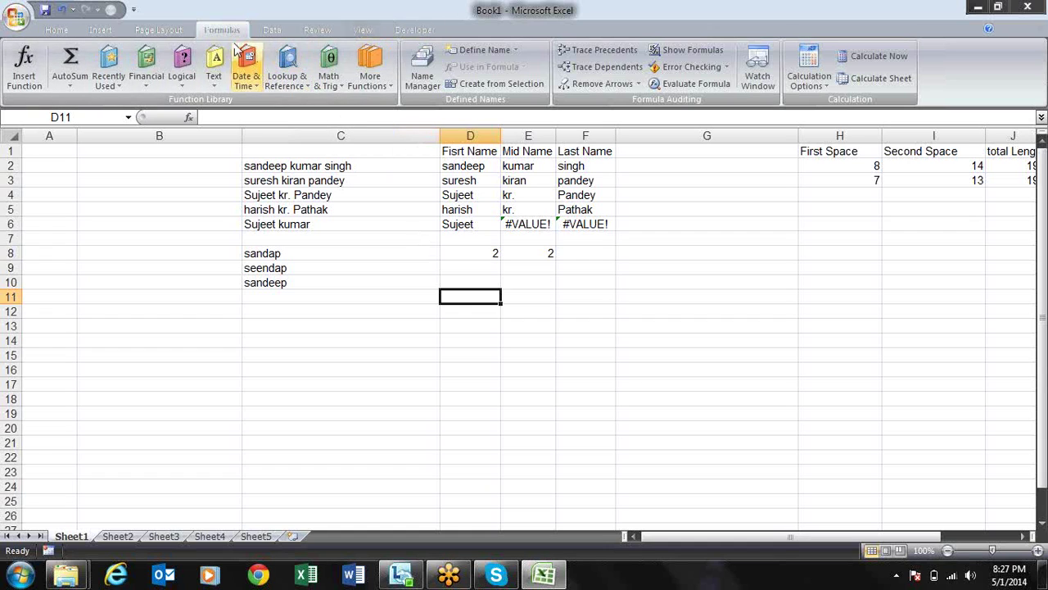
- Browse the Formulas > Text function list
{"action": "left_click", "coordinate": [214, 66]}
{"action": "left_click_drag", "start_coordinate": [318, 207], "coordinate": [325, 367]}
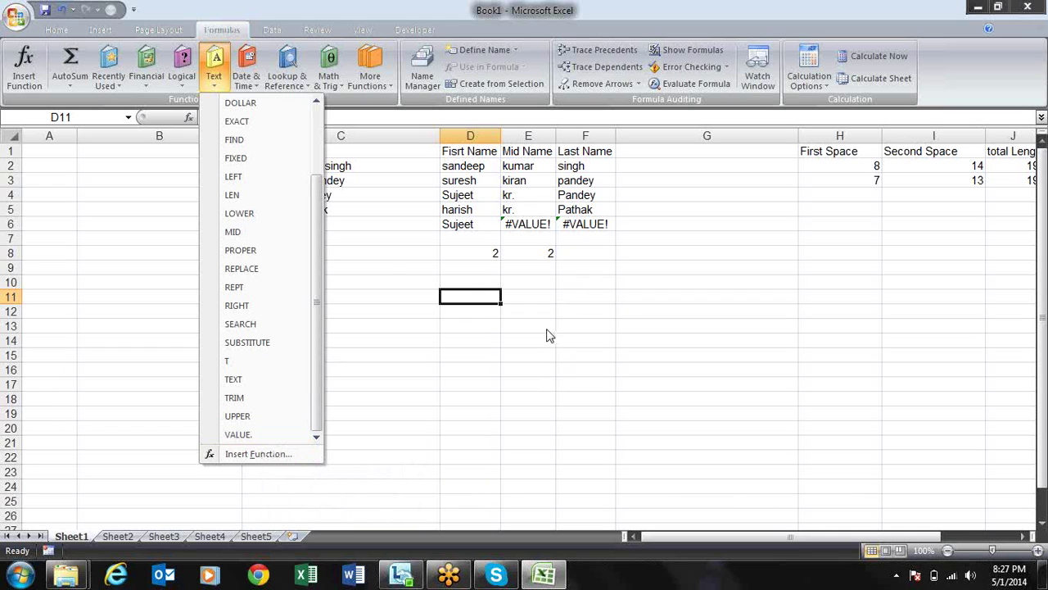
{"action": "left_click", "coordinate": [391, 283]}
- Enter the word singh in cell C13
{"action": "left_click", "coordinate": [392, 284]}
{"action": "left_click", "coordinate": [381, 326]}
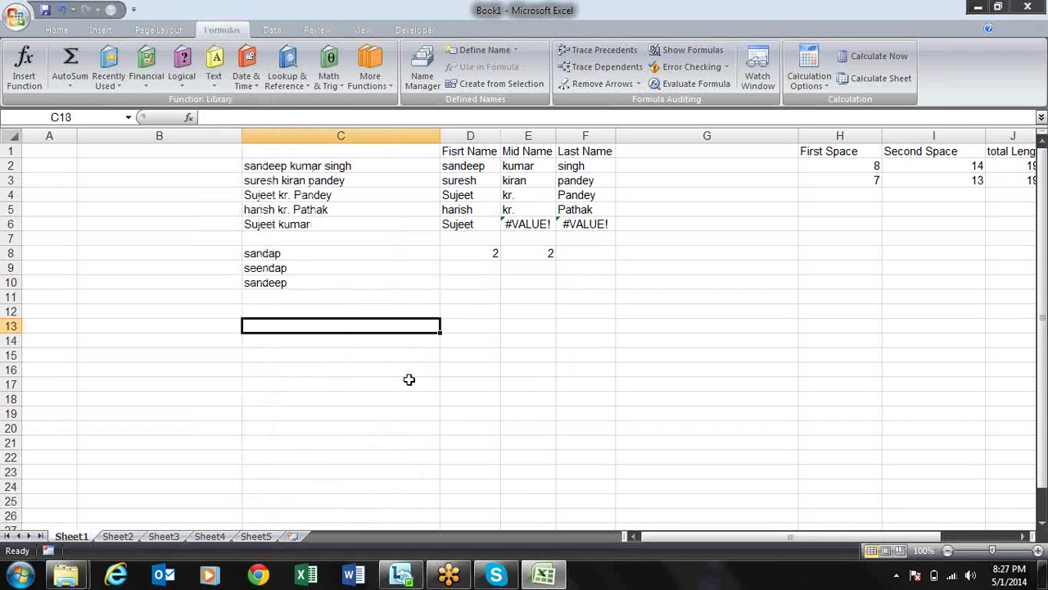
{"action": "type", "text": "s"}
{"action": "type", "text": "ingn"}
{"action": "left_click", "coordinate": [409, 379]}
- Add a leading space before the word singh in C13
{"action": "key", "text": "Up"}
{"action": "key", "text": "Up"}
{"action": "key", "text": "Up"}
{"action": "key", "text": "Up"}
{"action": "key", "text": "F2"}
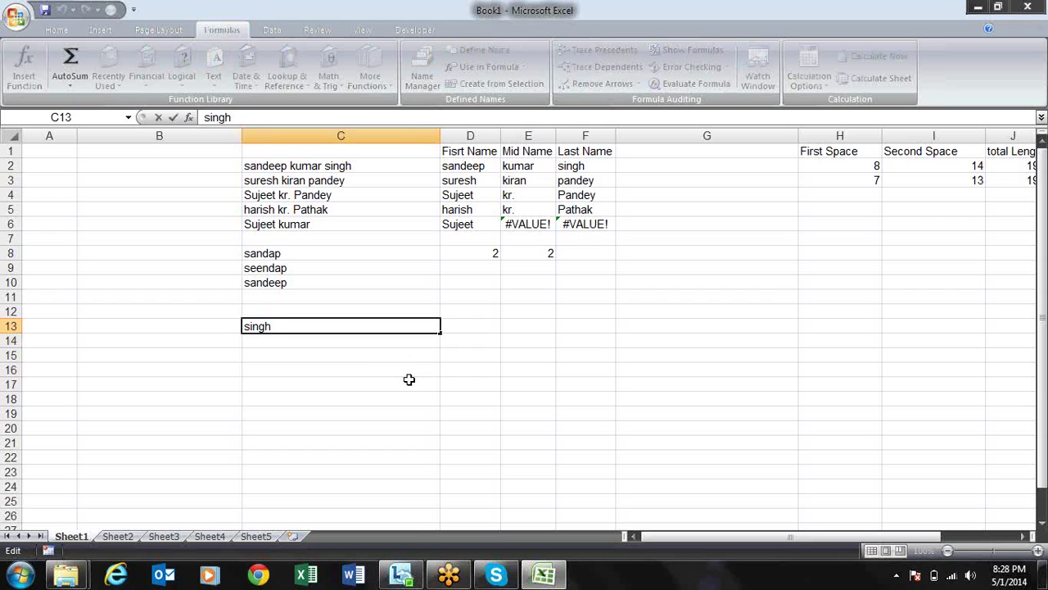
{"action": "key", "text": "Left"}
{"action": "key", "text": "Left"}
{"action": "key", "text": "Left"}
{"action": "key", "text": "Return"}
{"action": "key", "text": "Up"}
- Enter =LEN(C13) in D13, showing 7, and fill it down to D14
{"action": "key", "text": "Right"}
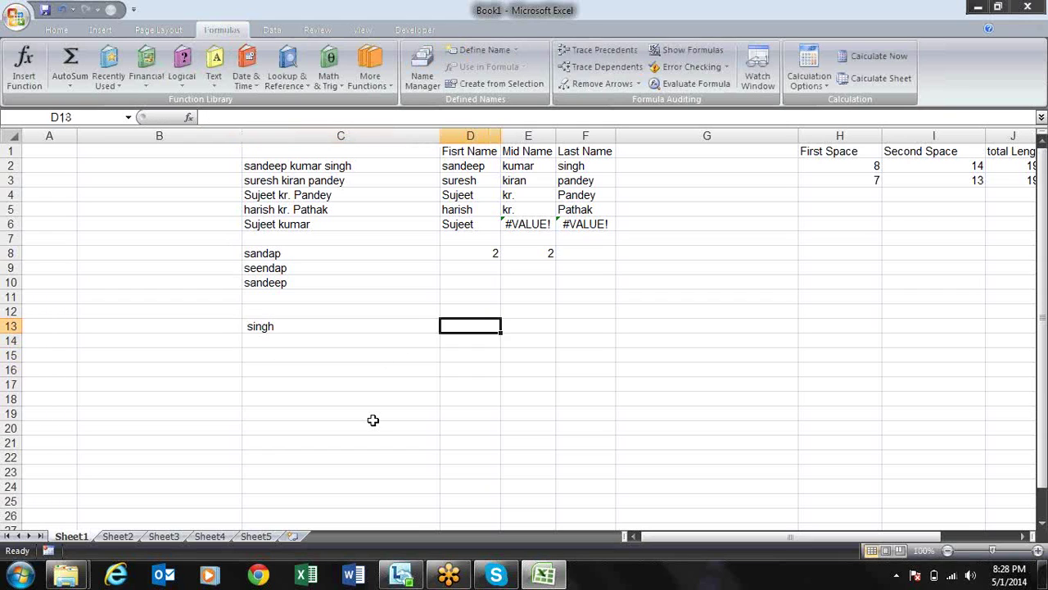
{"action": "type", "text": "=le"}
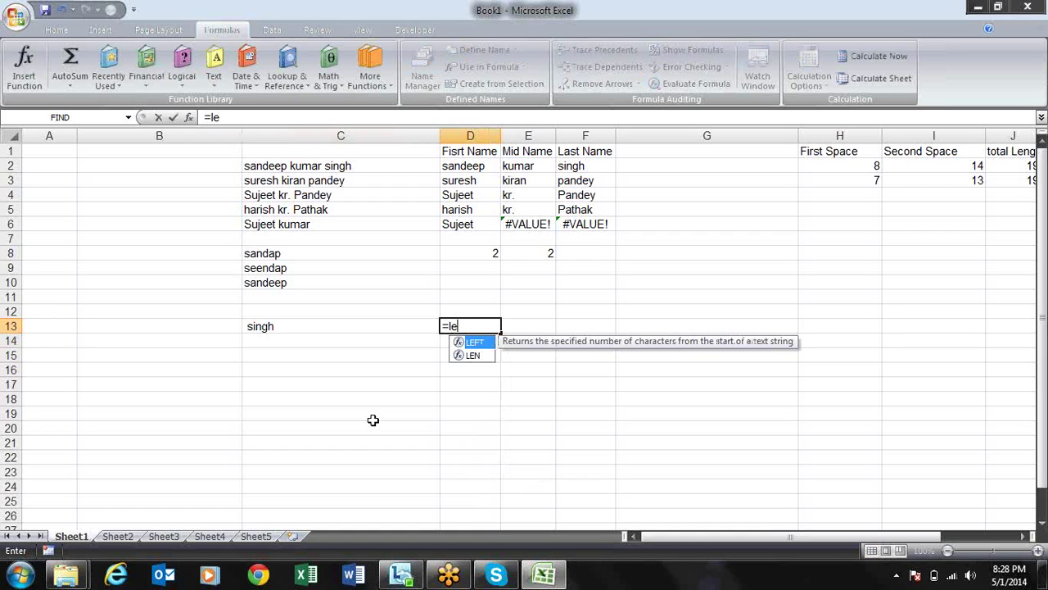
{"action": "type", "text": "n"}
{"action": "key", "text": "Tab"}
{"action": "key", "text": "Left"}
{"action": "type", "text": ")"}
{"action": "key", "text": "Return"}
{"action": "key", "text": "ctrl+d"}
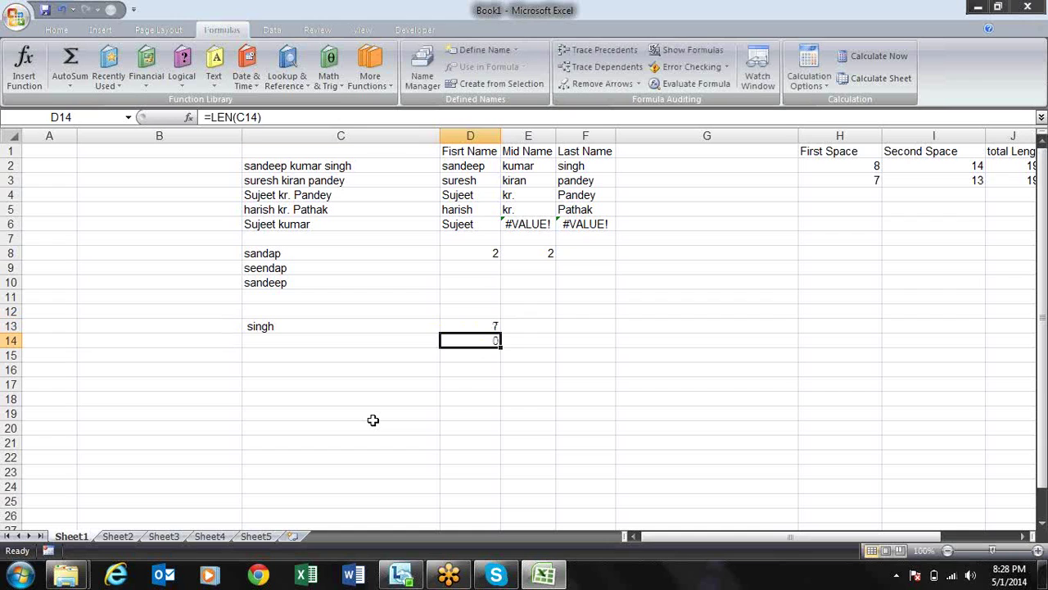
- Enter =TRIM(C13) in C14 so its length drops to 5, then select C13:D14
{"action": "key", "text": "Left"}
{"action": "type", "text": "=tri"}
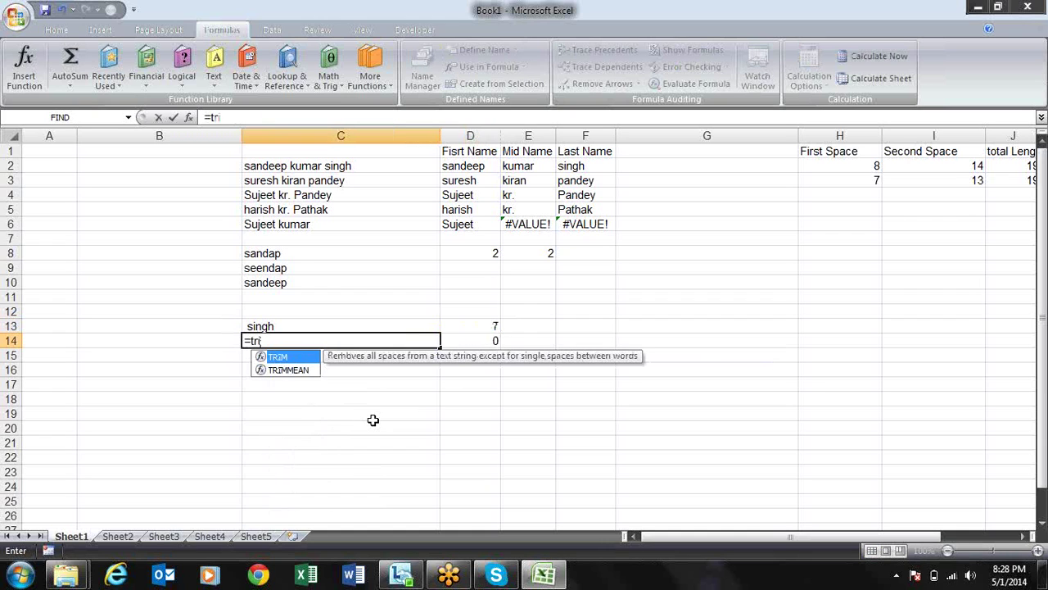
{"action": "key", "text": "Tab"}
{"action": "key", "text": "Up"}
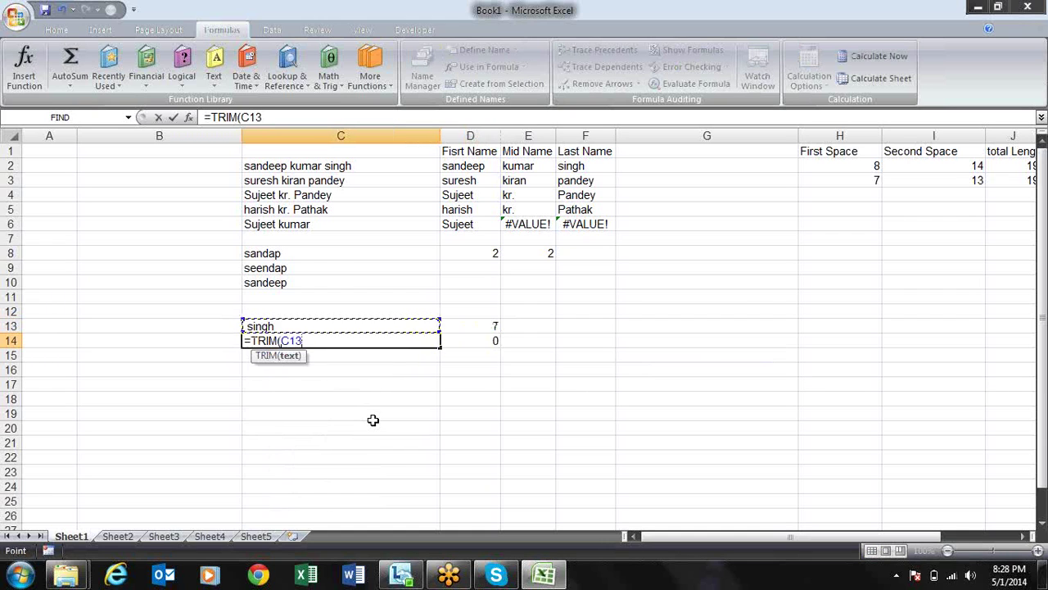
{"action": "type", "text": ")"}
{"action": "key", "text": "Return"}
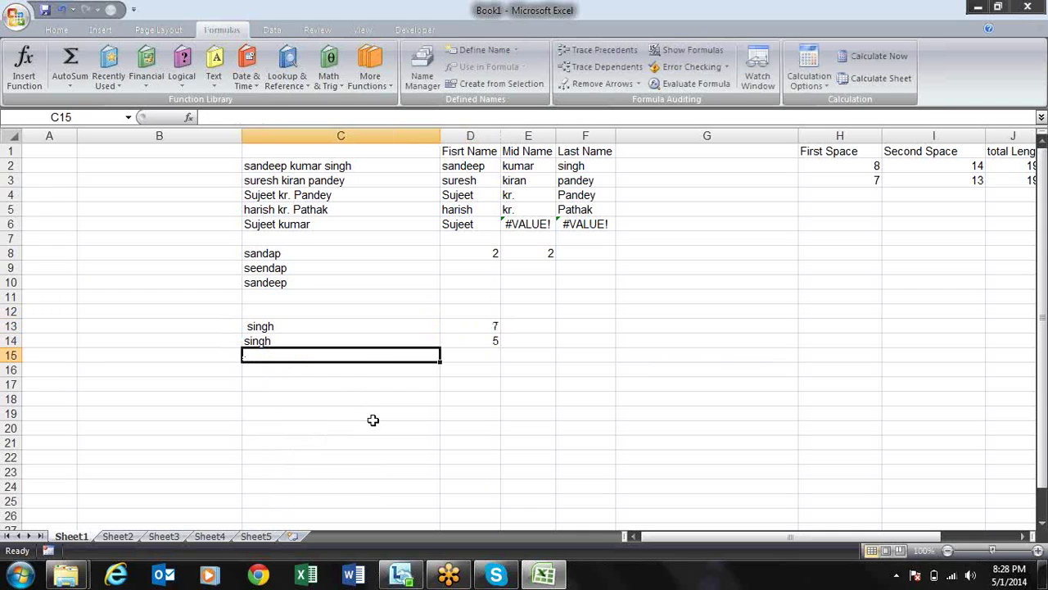
{"action": "key", "text": "Up"}
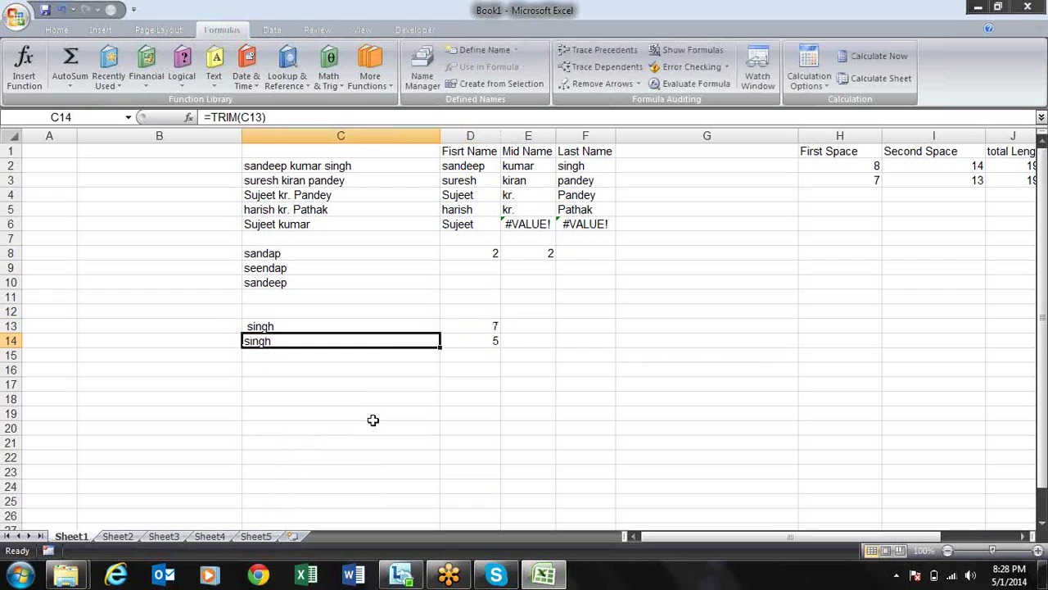
{"action": "key", "text": "Up"}
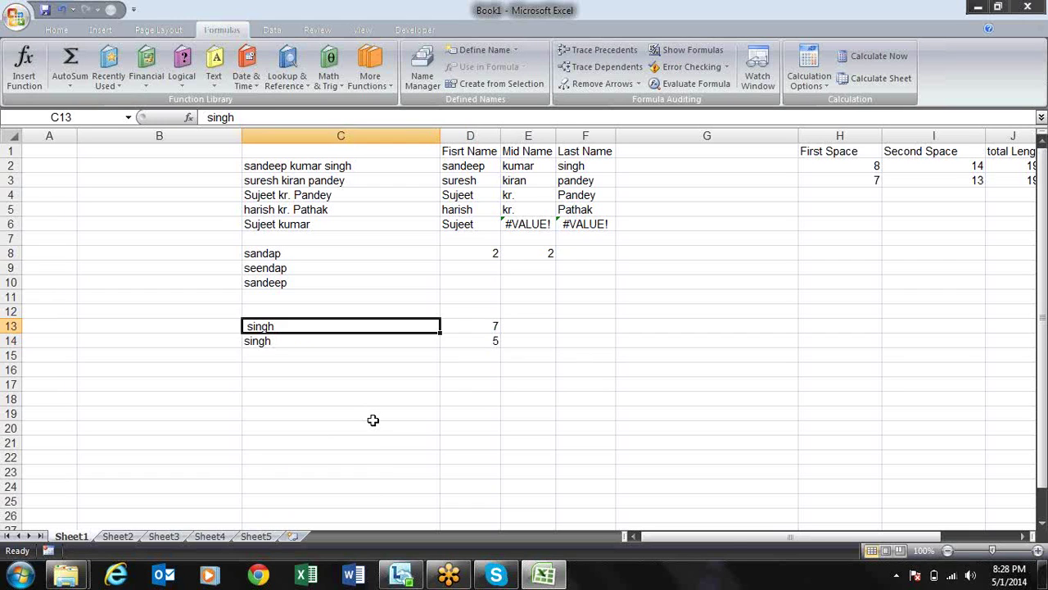
{"action": "key", "text": "shift+Right"}
{"action": "key", "text": "shift+Down"}
- Delete the TRIM and LEN example from C13:D14 and move to C12
{"action": "key", "text": "Delete"}
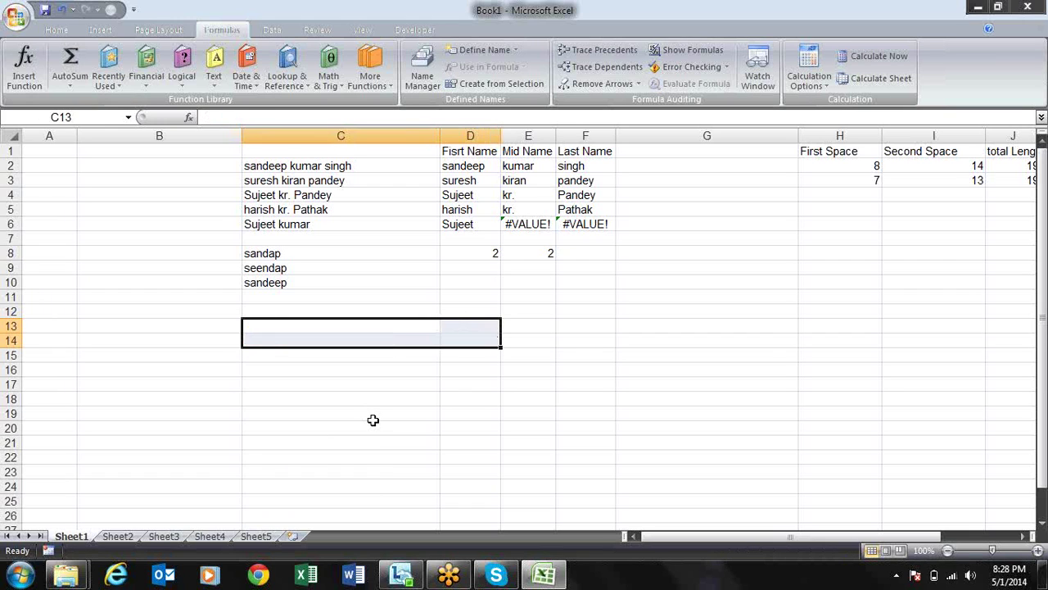
{"action": "key", "text": "Left"}
{"action": "key", "text": "Right"}
{"action": "key", "text": "Right"}
{"action": "key", "text": "Left"}
{"action": "key", "text": "Right"}
{"action": "key", "text": "Up"}
{"action": "key", "text": "Left"}
- Enter the date 1-Jan-14 in C12, correcting the typing mistakes
{"action": "type", "text": "1-ted"}
{"action": "key", "text": "BackSpace"}
{"action": "type", "text": "ted"}
{"action": "key", "text": "BackSpace"}
{"action": "key", "text": "BackSpace"}
{"action": "key", "text": "BackSpace"}
{"action": "type", "text": "jan"}
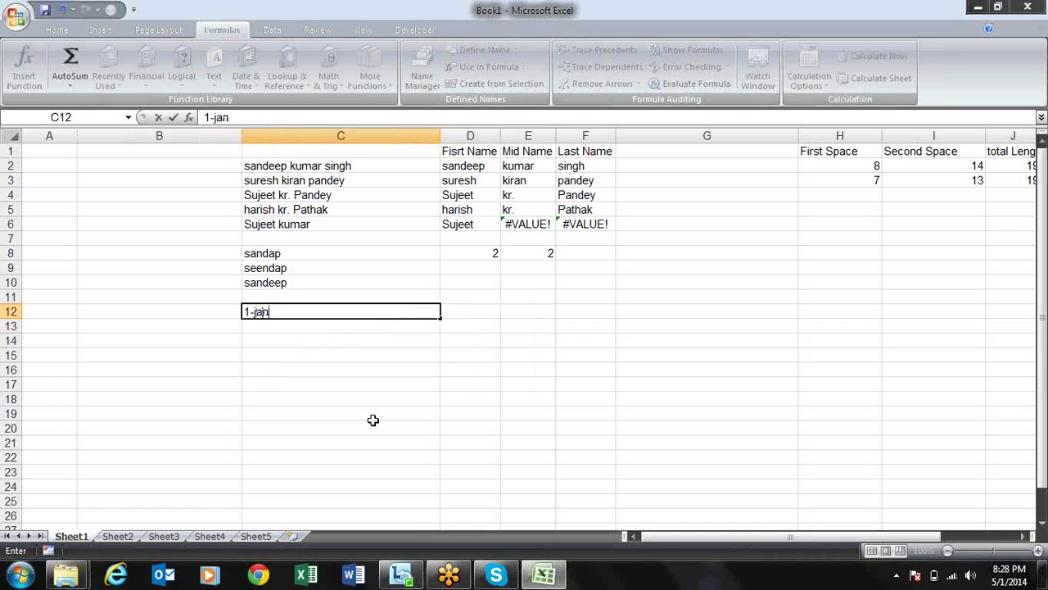
{"action": "type", "text": "-13"}
{"action": "key", "text": "BackSpace"}
{"action": "type", "text": "4"}
{"action": "key", "text": "Return"}
{"action": "key", "text": "Up"}
- Enter =TEXT(C12,"dd") in D12 to show 01, and start a =D12 formula in E12
{"action": "key", "text": "Right"}
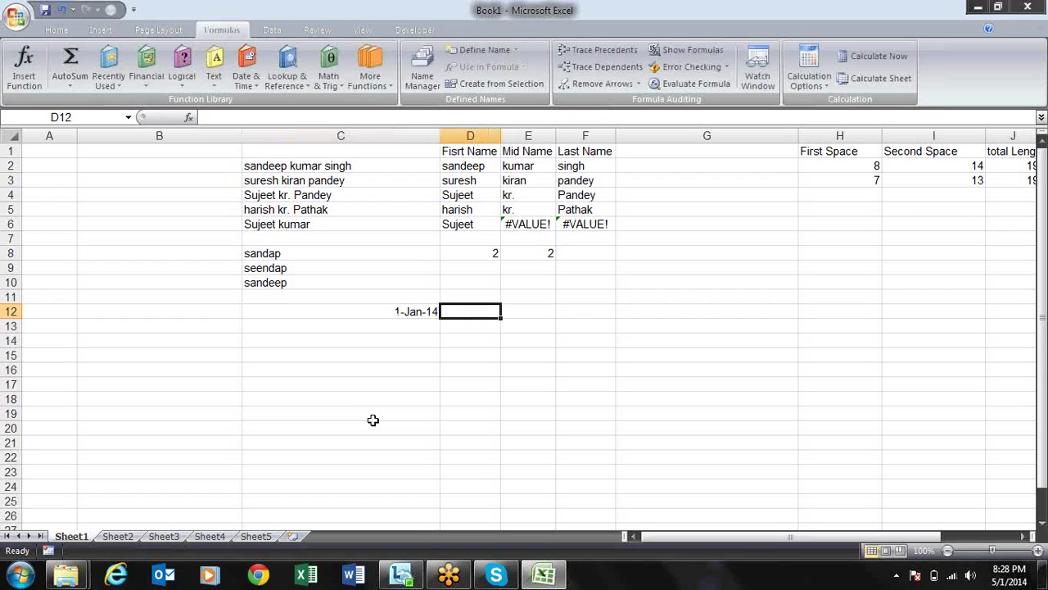
{"action": "type", "text": "=tex"}
{"action": "key", "text": "Tab"}
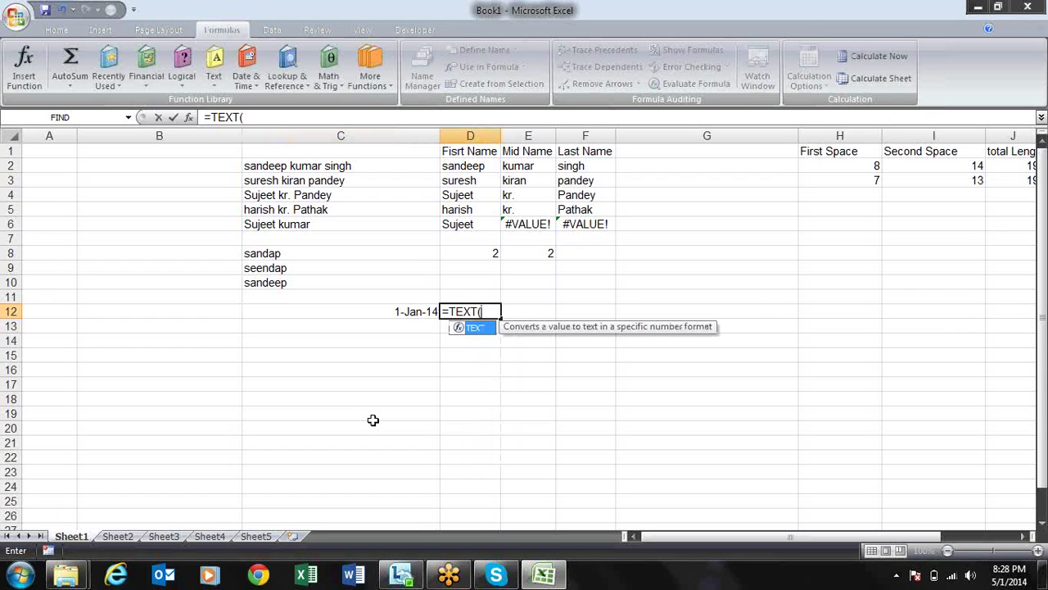
{"action": "key", "text": "Left"}
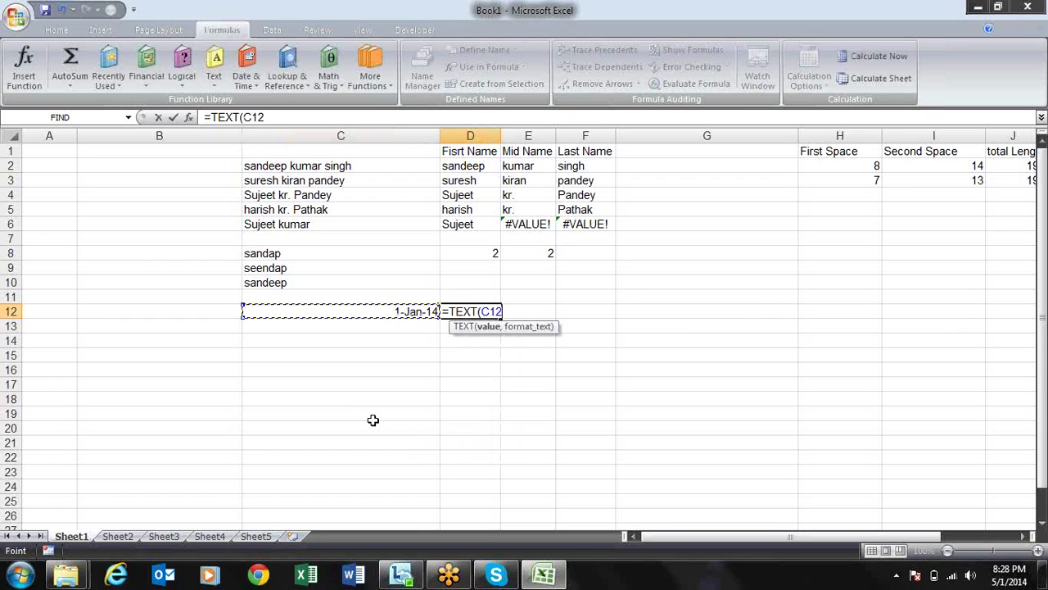
{"action": "type", "text": ",\"dd\")"}
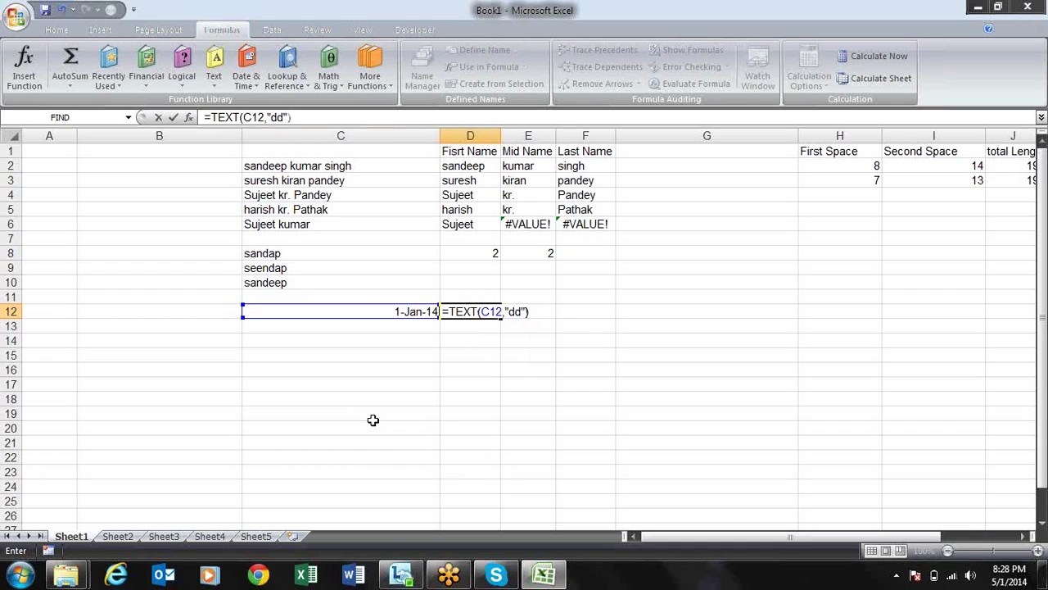
{"action": "key", "text": "Return"}
{"action": "key", "text": "Up"}
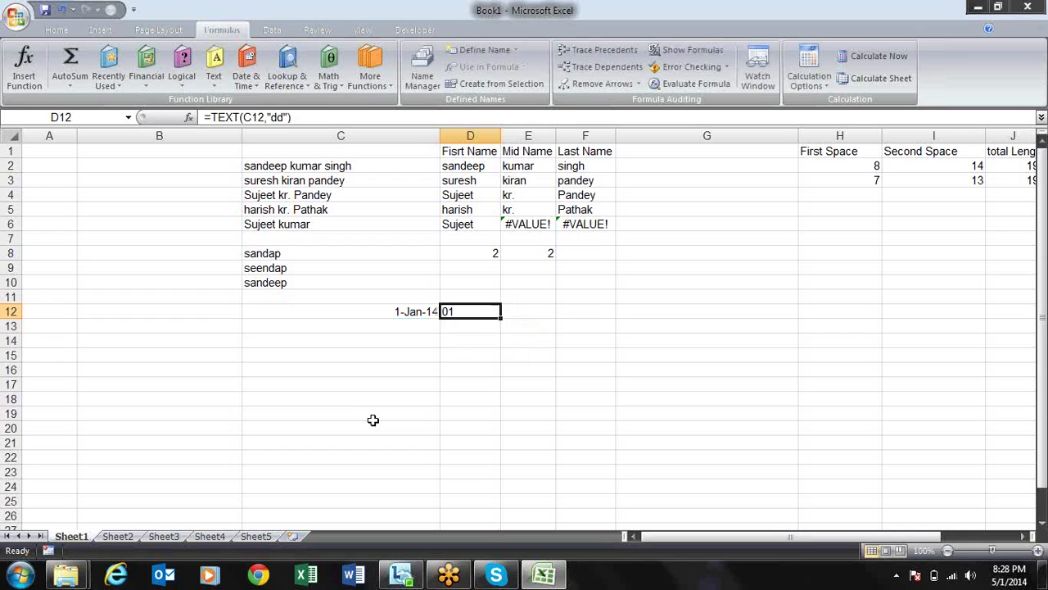
{"action": "key", "text": "Right"}
{"action": "type", "text": "="}
{"action": "key", "text": "Left"}
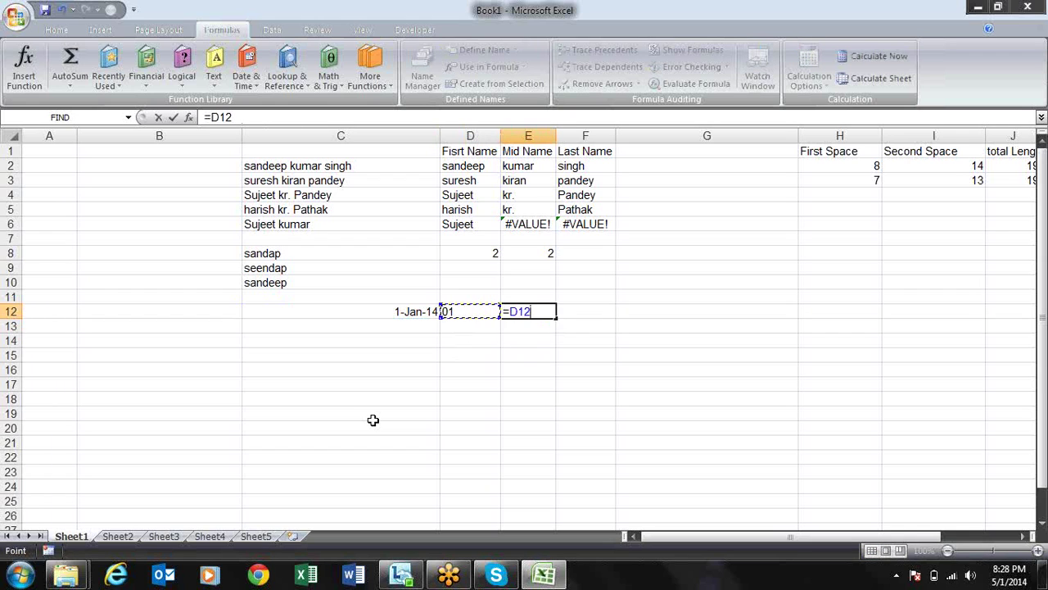
- Complete E12 as =D12+1, which shows 2, and compare it with D12's formula
{"action": "type", "text": "+"}
{"action": "type", "text": "1"}
{"action": "key", "text": "Return"}
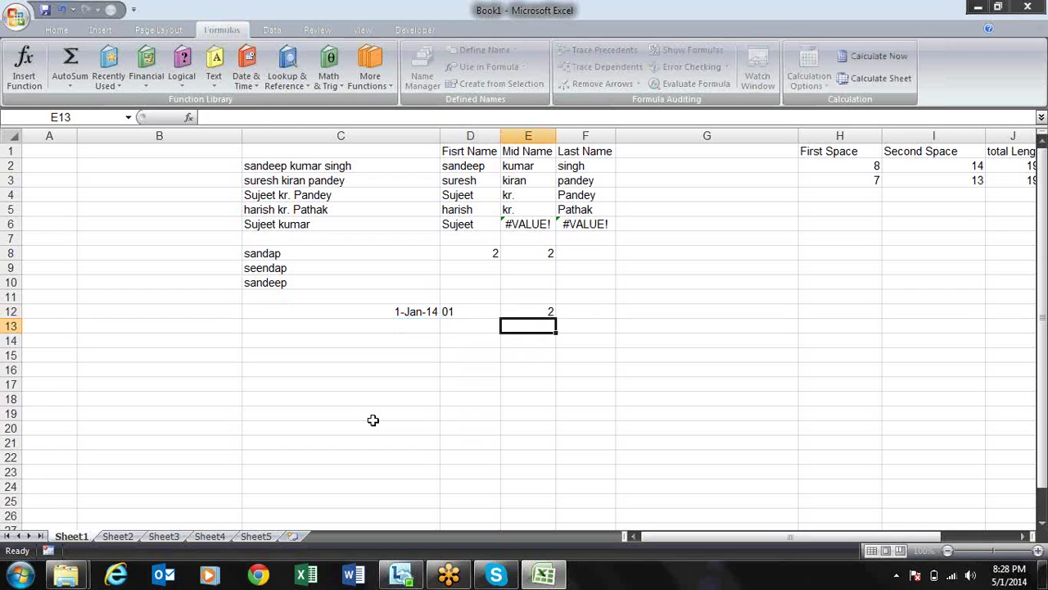
{"action": "key", "text": "Up"}
{"action": "key", "text": "Left"}
{"action": "key", "text": "Right"}
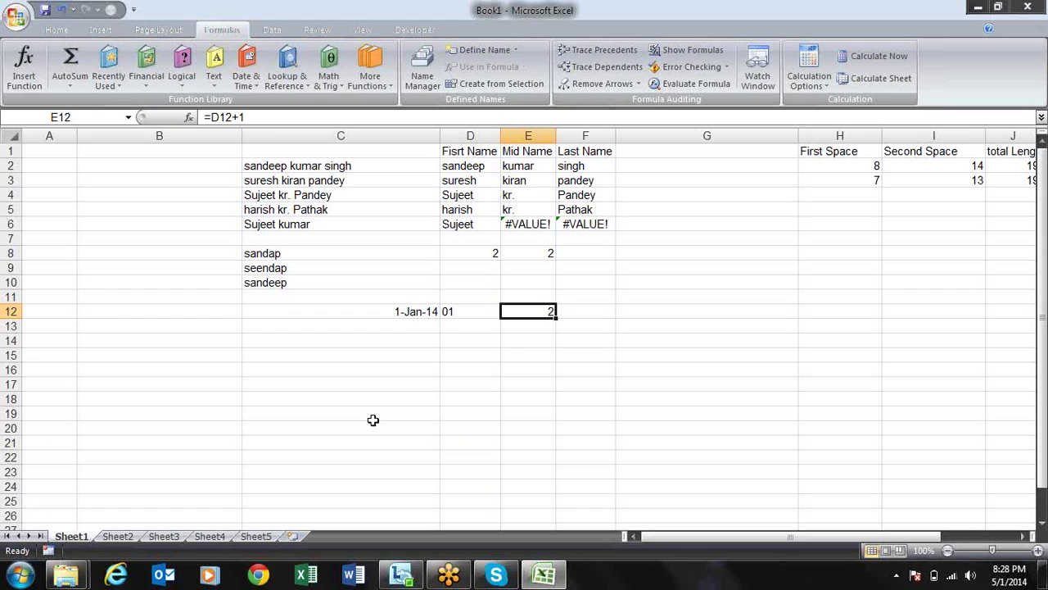
- Replace E12 with =VALUE(D12) to turn the text 01 into the number 1
{"action": "type", "text": "="}
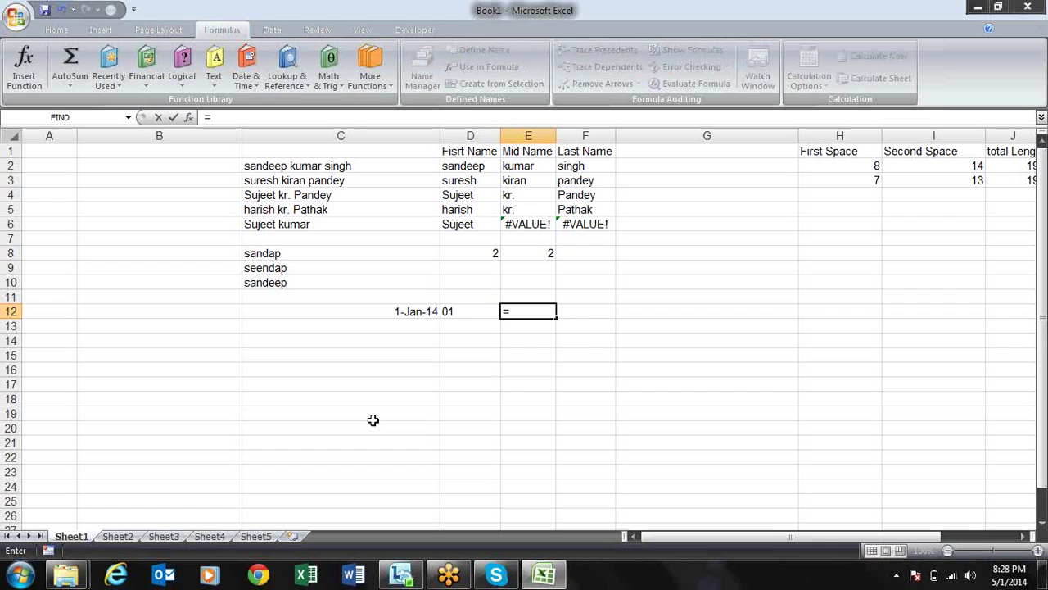
{"action": "type", "text": "val"}
{"action": "key", "text": "BackSpace"}
{"action": "type", "text": "al"}
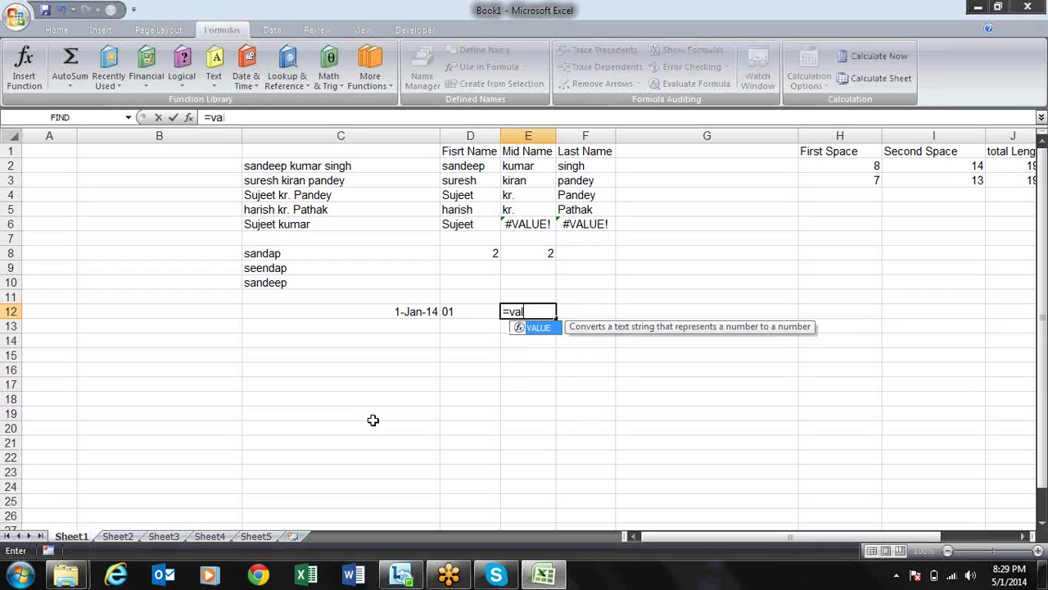
{"action": "key", "text": "Tab"}
{"action": "key", "text": "Left"}
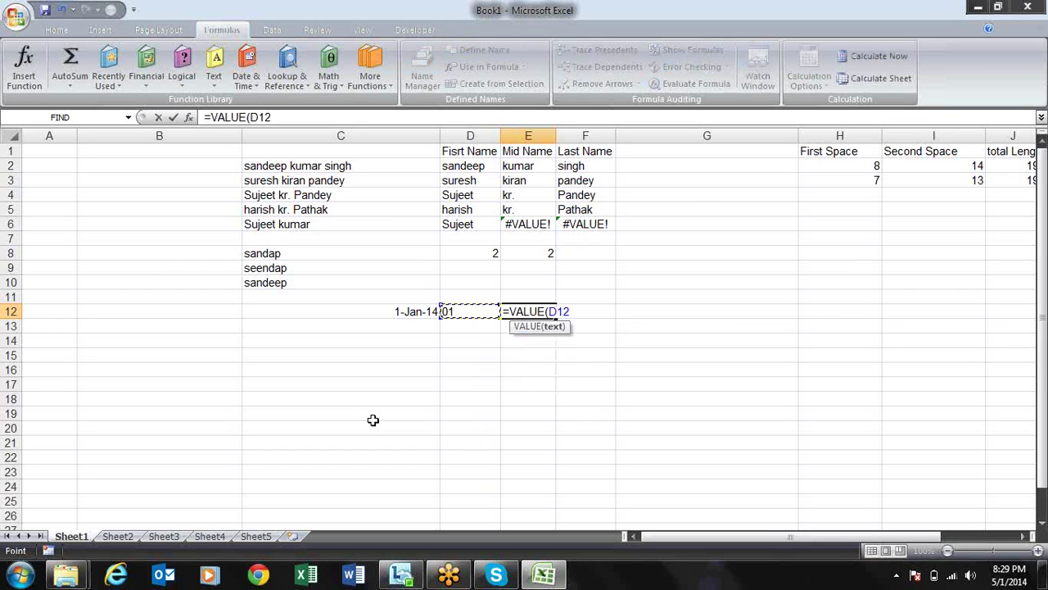
{"action": "type", "text": ")"}
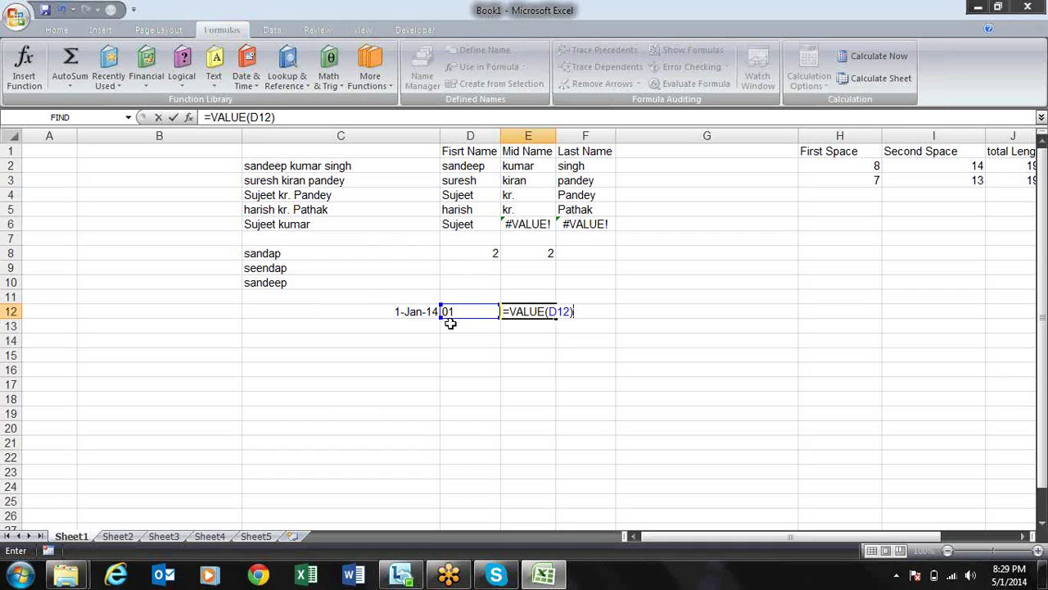
{"action": "key", "text": "Return"}
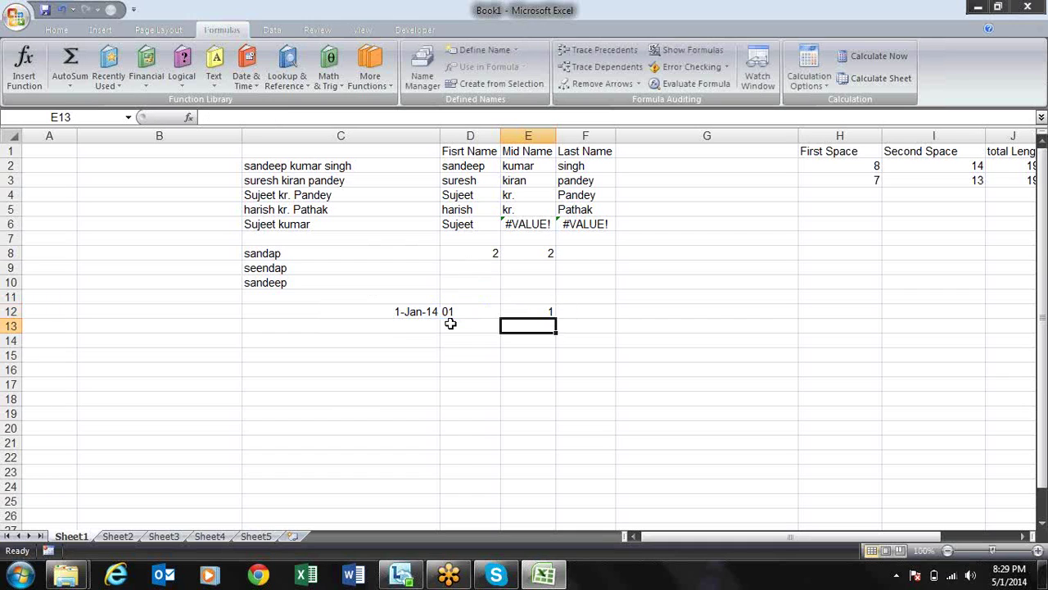
{"action": "key", "text": "Up"}
{"action": "key", "text": "Right"}
{"action": "key", "text": "Left"}
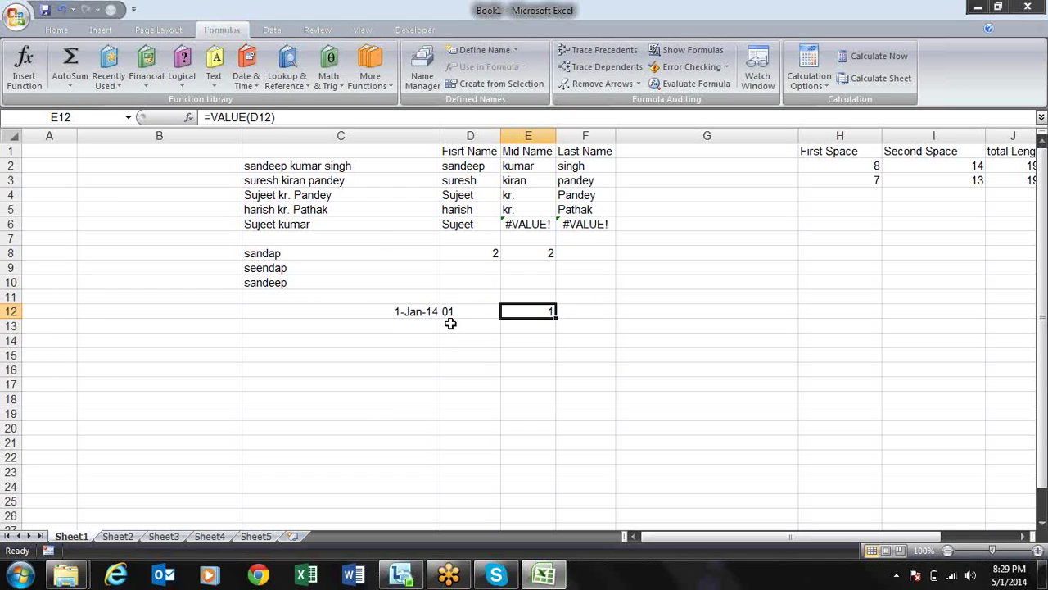
{"action": "key", "text": "Left"}
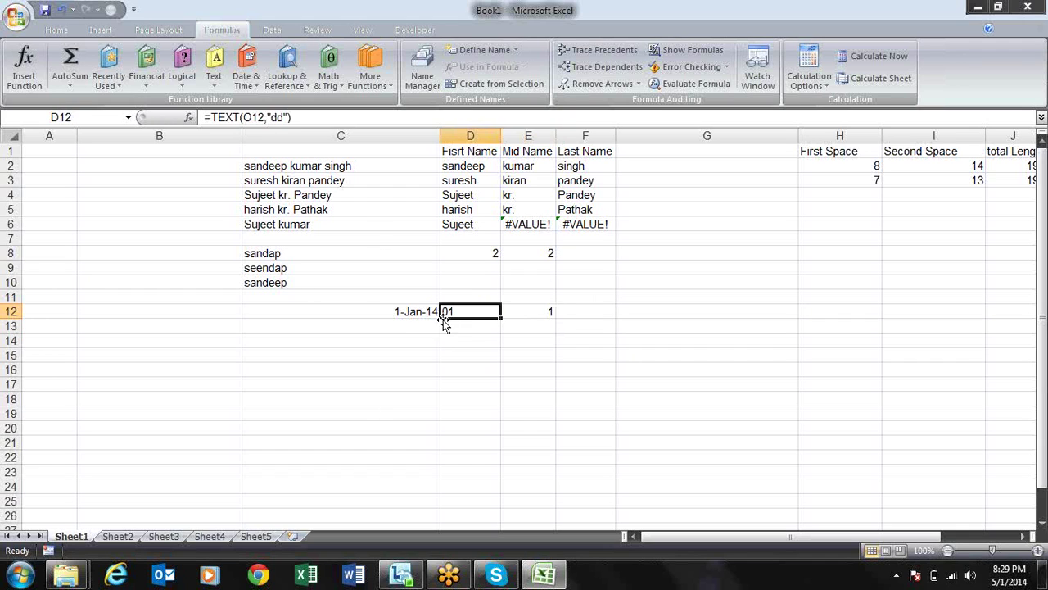
{"action": "left_click", "coordinate": [215, 77]}
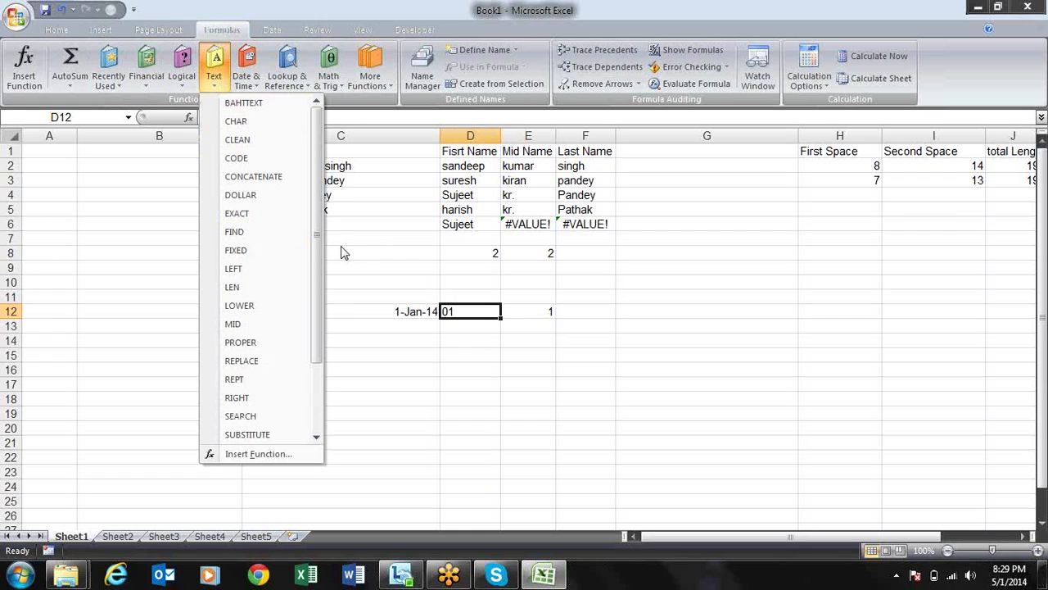
{"action": "scroll", "coordinate": [312, 363], "scroll_direction": "down", "scroll_amount": 3}
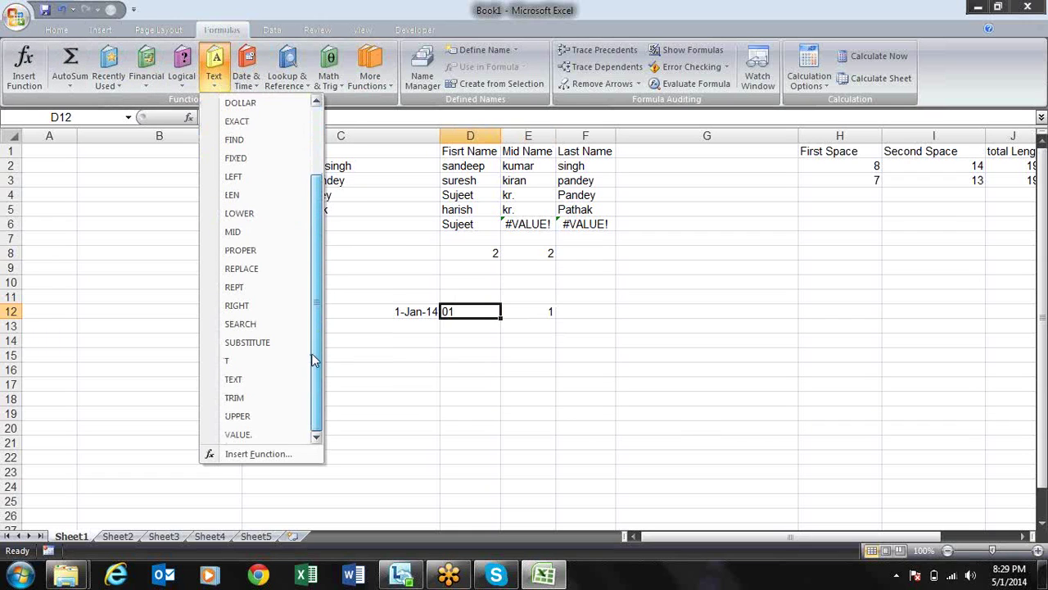
{"action": "left_click", "coordinate": [581, 330]}
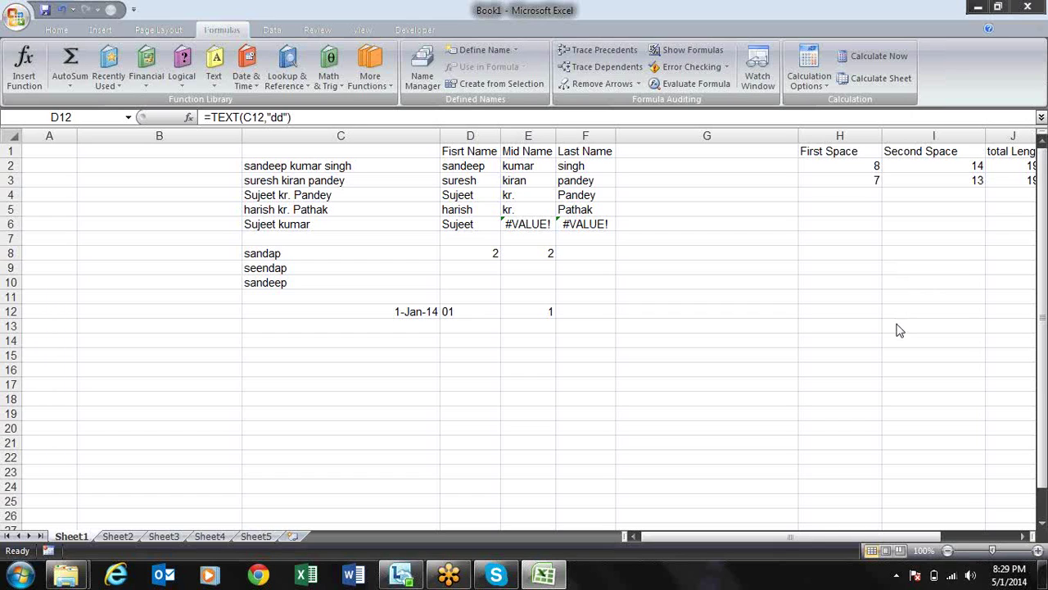
- Launch Outlook under the chosen mail profile and start a new email message
{"action": "left_click", "coordinate": [164, 575]}
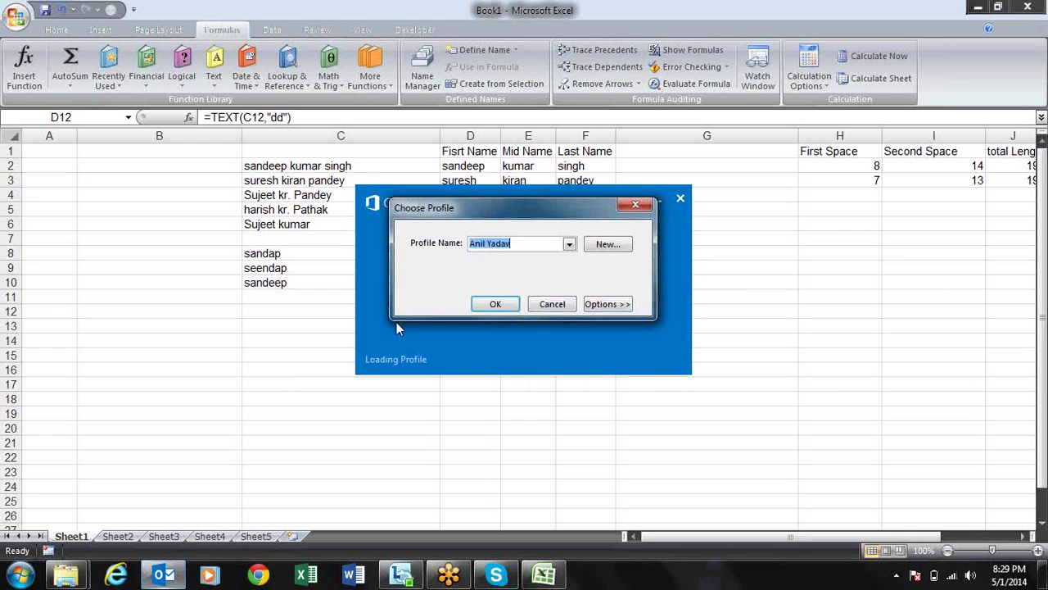
{"action": "left_click", "coordinate": [569, 246]}
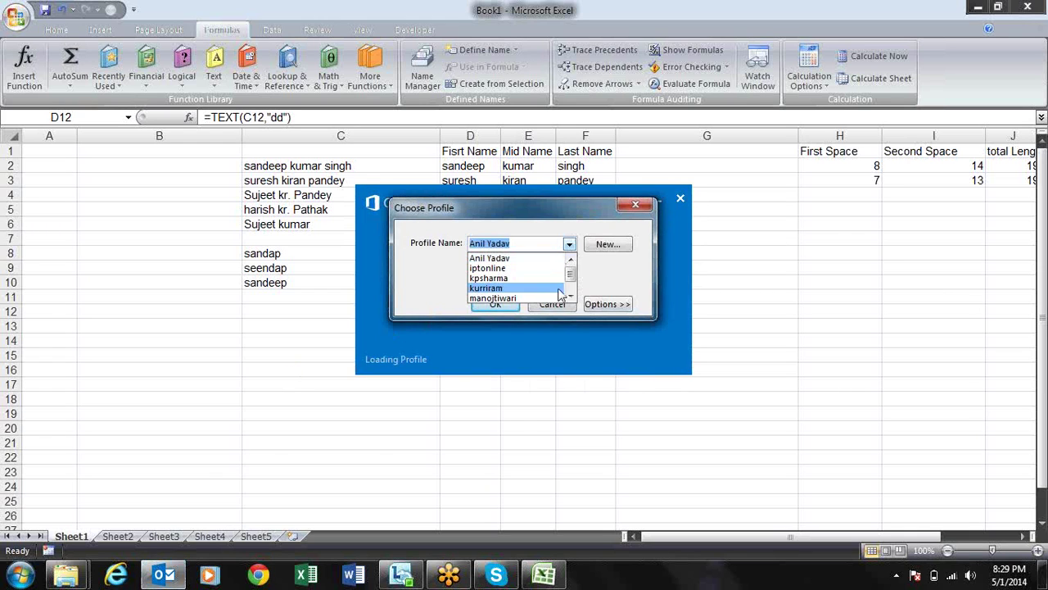
{"action": "scroll", "coordinate": [544, 288], "scroll_direction": "down", "scroll_amount": 2}
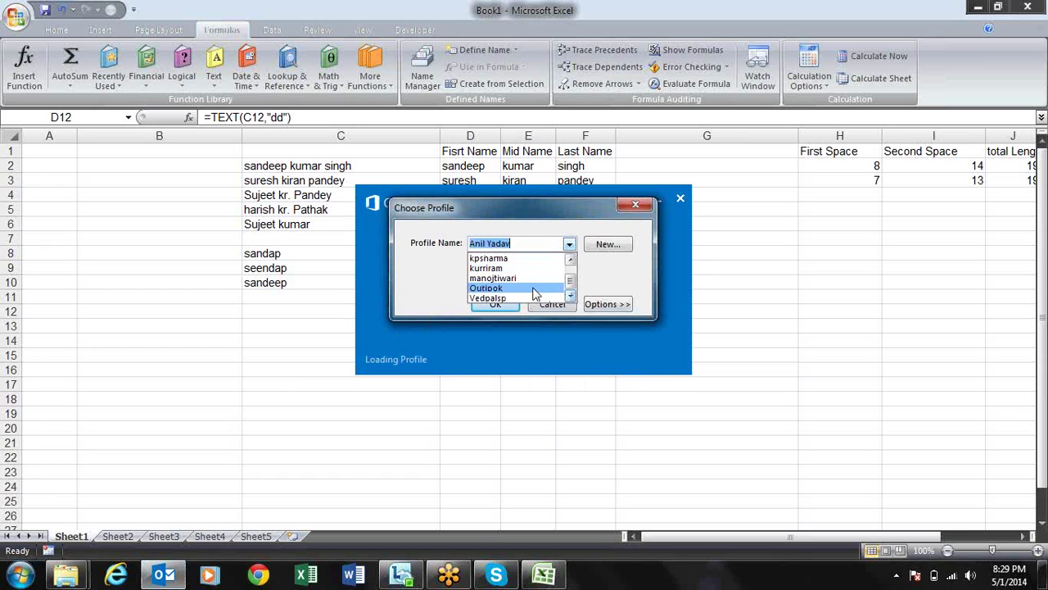
{"action": "left_click", "coordinate": [568, 261]}
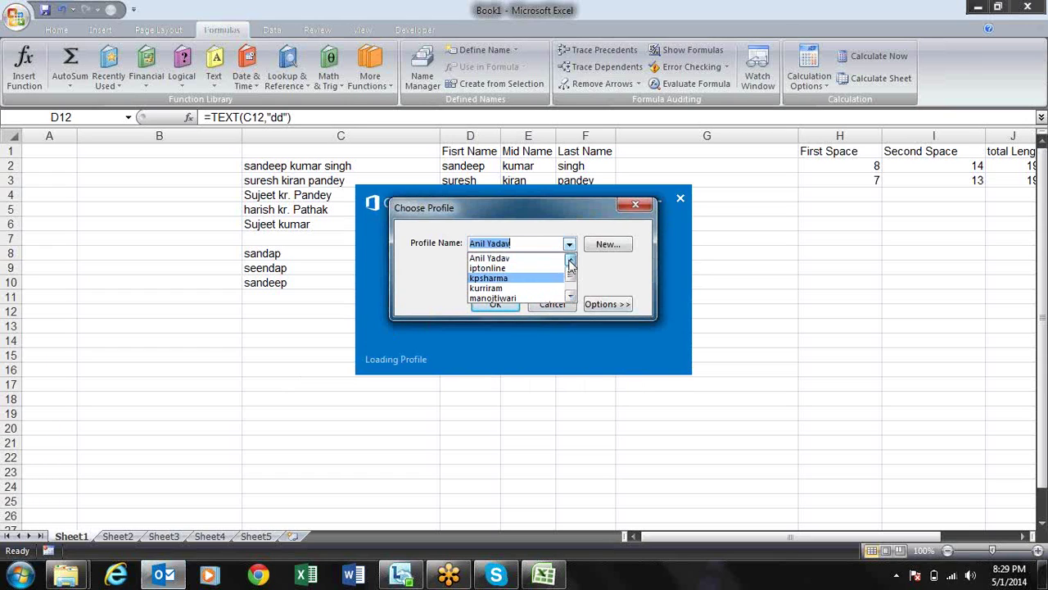
{"action": "left_click", "coordinate": [529, 269]}
{"action": "left_click", "coordinate": [505, 306]}
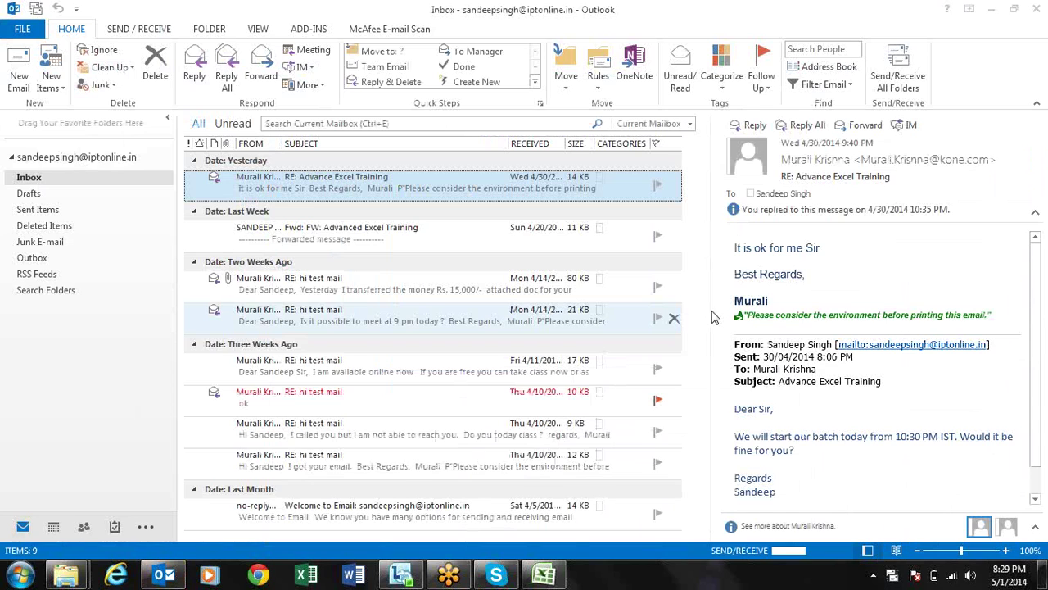
{"action": "key", "text": "ctrl+n"}
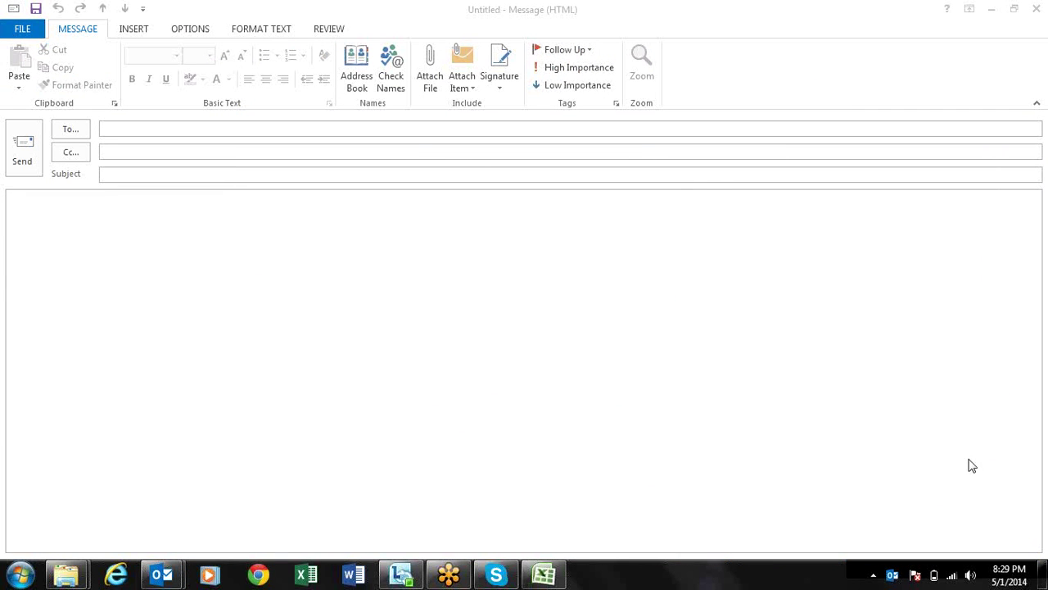
- Address the message to two recipients, typing the first e-mail address and pasting the second
{"action": "left_click", "coordinate": [397, 127]}
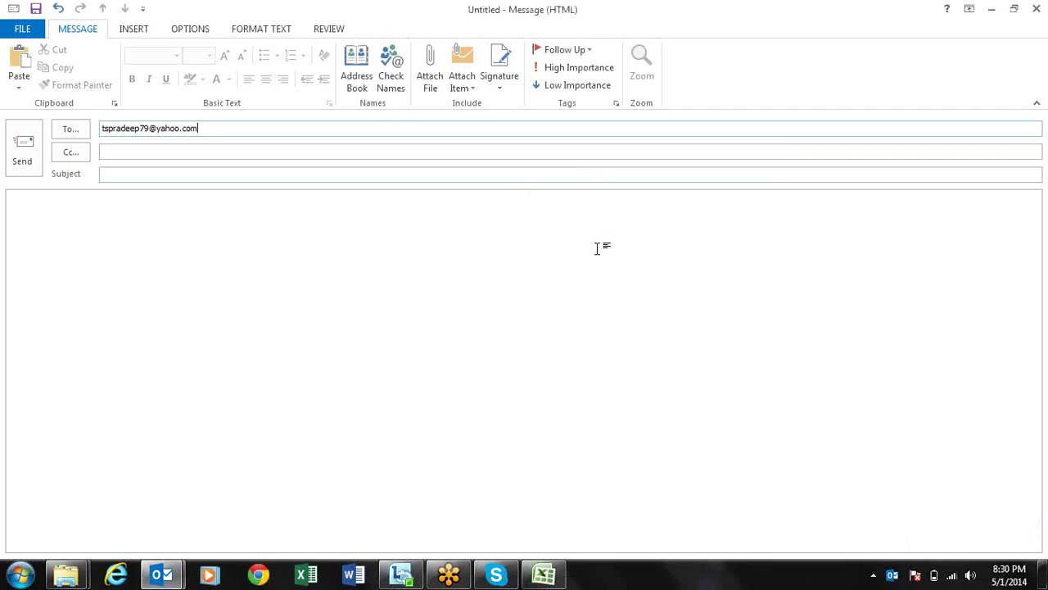
{"action": "left_click", "coordinate": [597, 249]}
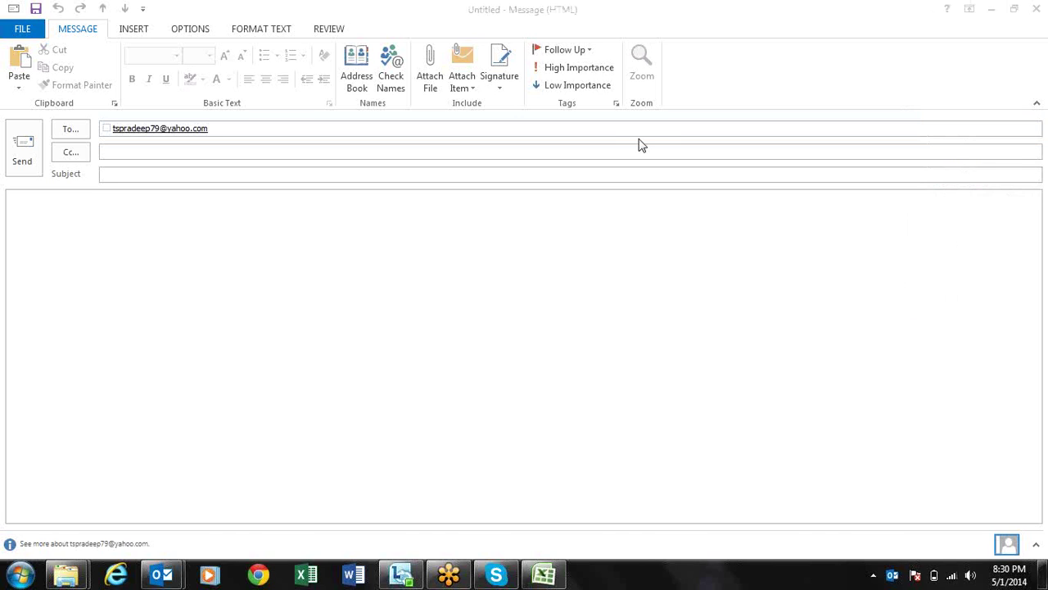
{"action": "left_click", "coordinate": [528, 125]}
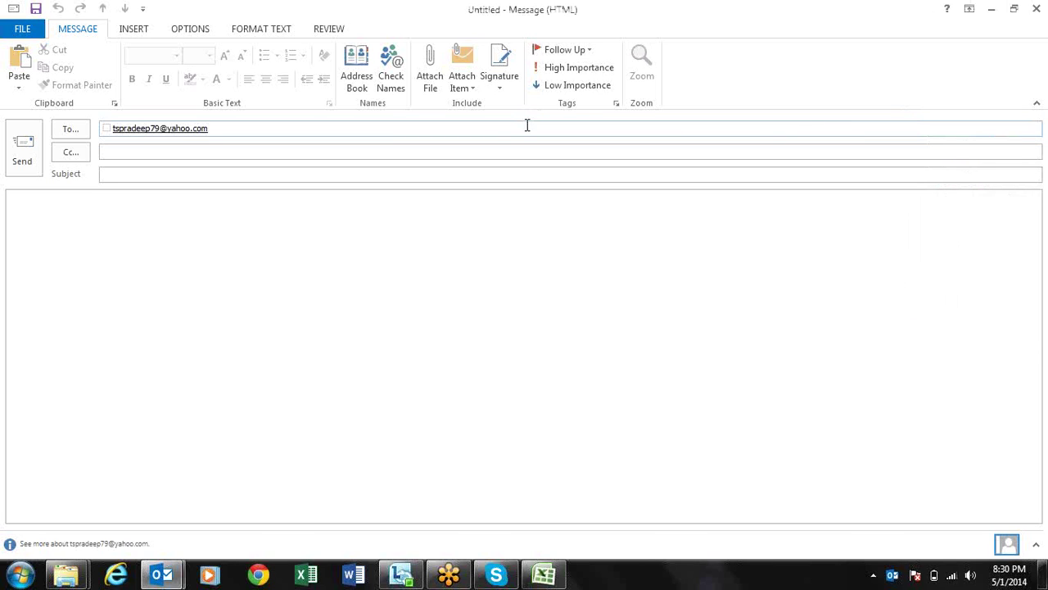
{"action": "key", "text": "ctrl+v"}
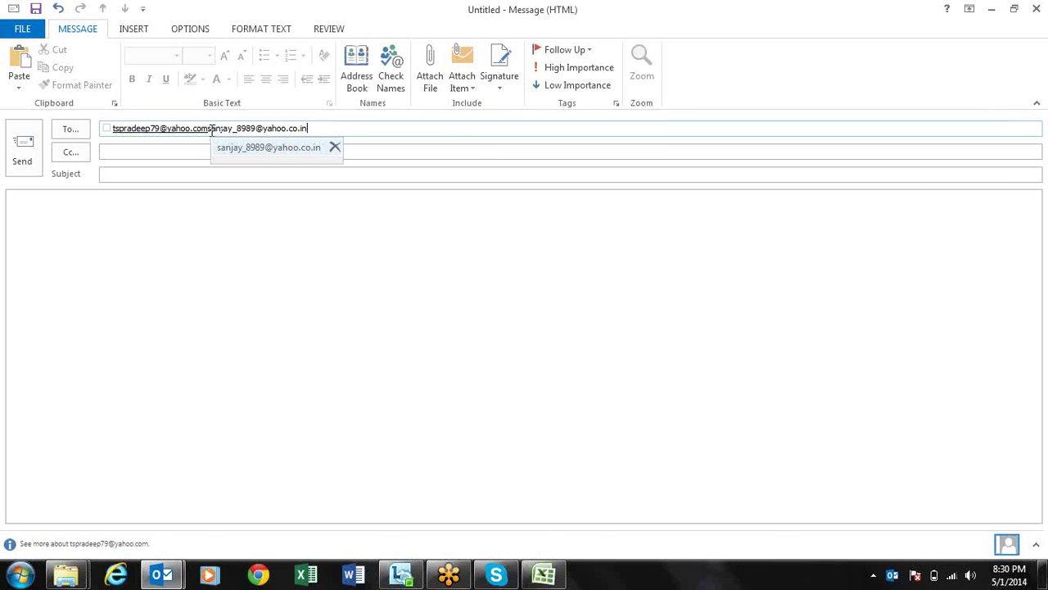
{"action": "left_click", "coordinate": [209, 130]}
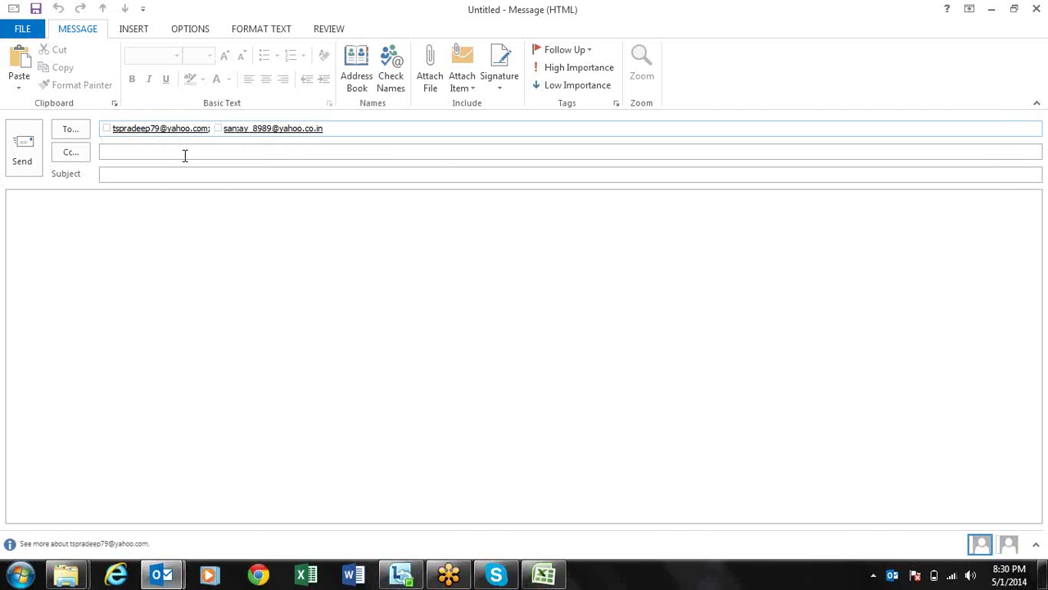
- Enter the subject 'recording 30-apr-14', removing the stray character after 'recording'
{"action": "left_click", "coordinate": [211, 174]}
{"action": "type", "text": "recordingh"}
{"action": "type", "text": " 30-apr-"}
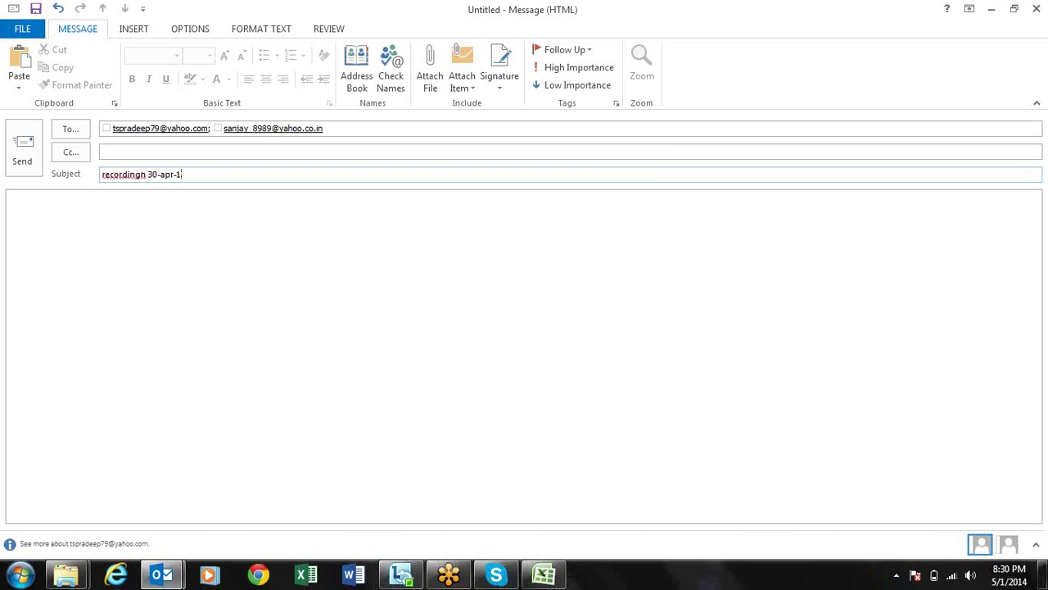
{"action": "type", "text": "114"}
{"action": "type", "text": "\\"}
{"action": "left_click", "coordinate": [145, 175]}
{"action": "key", "text": "BackSpace"}
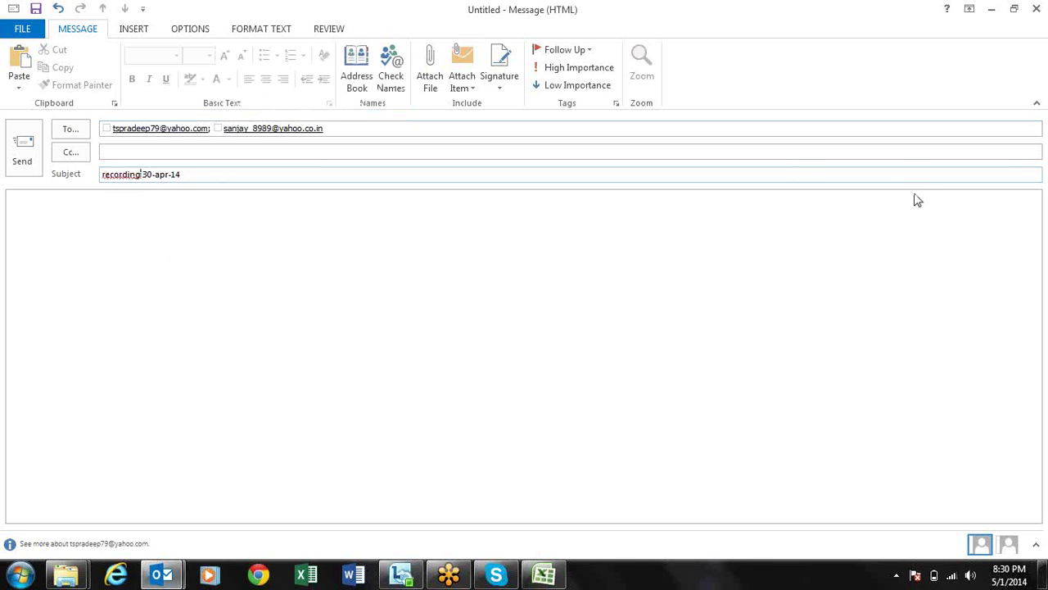